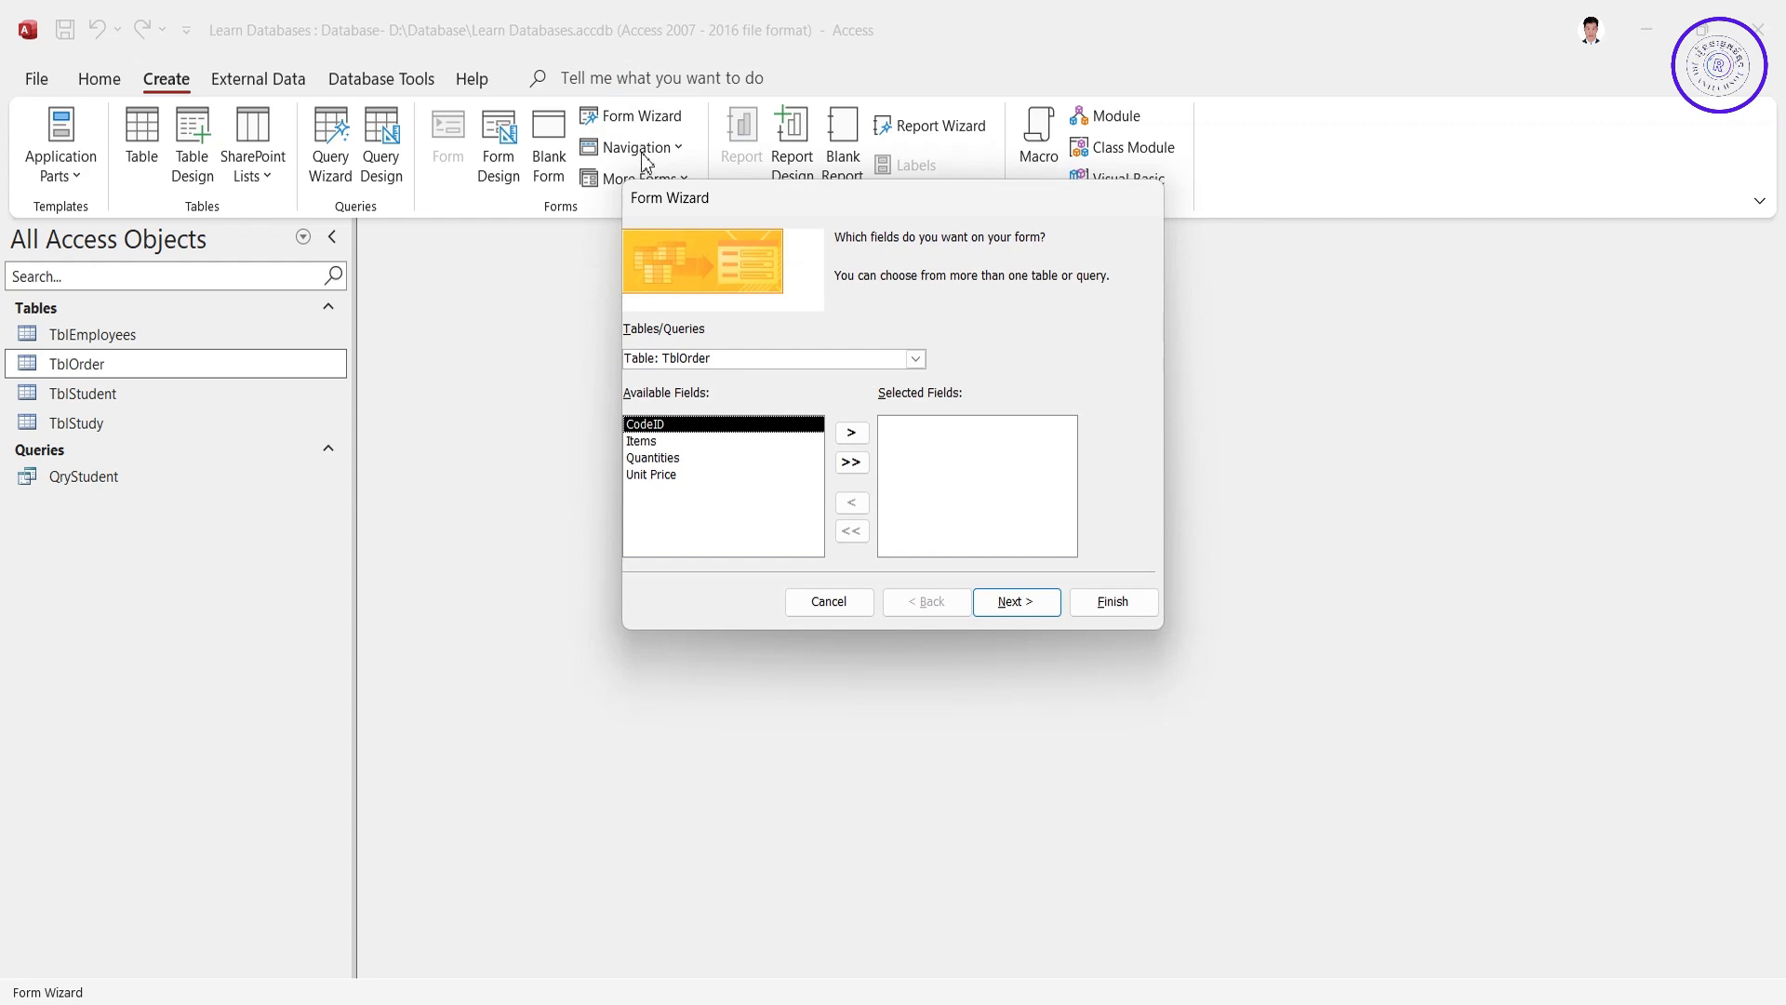
# Step: Include all TblOrder fields (CodeID, Items, Quantities and Unit Price) in the new form and continue to the layout choice
pyautogui.moveTo(726, 202); pyautogui.dragTo(627, 202)
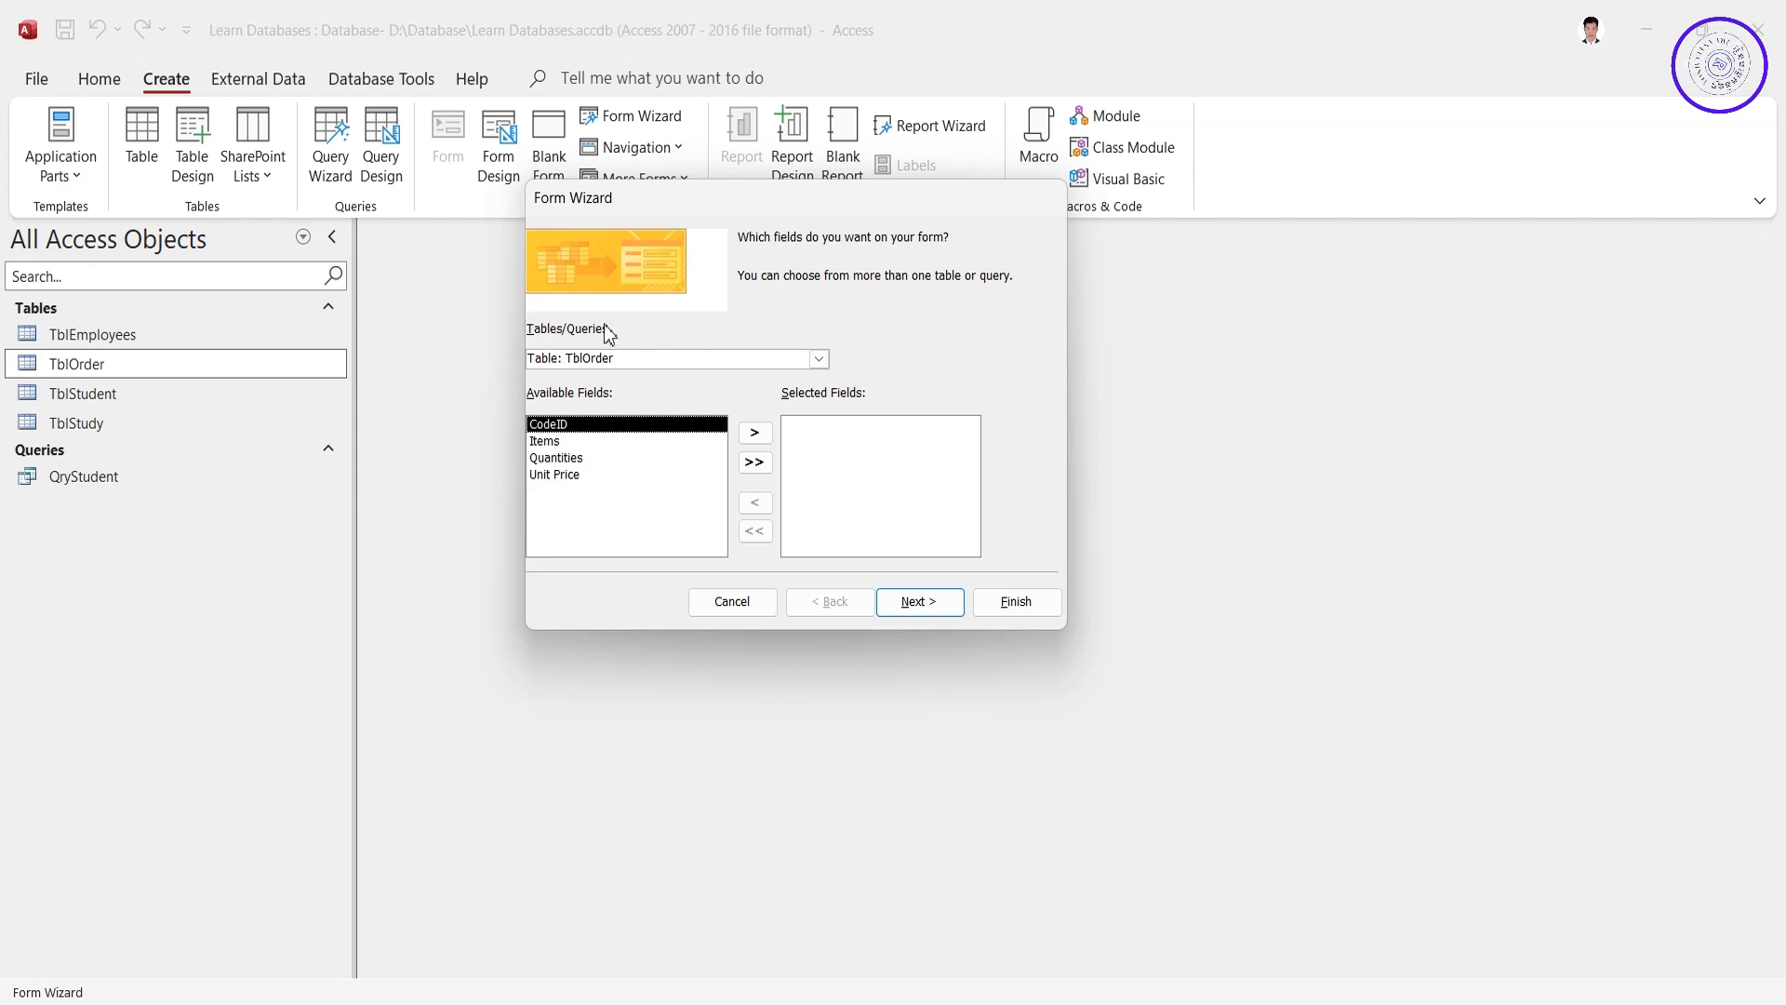
pyautogui.click(820, 359)
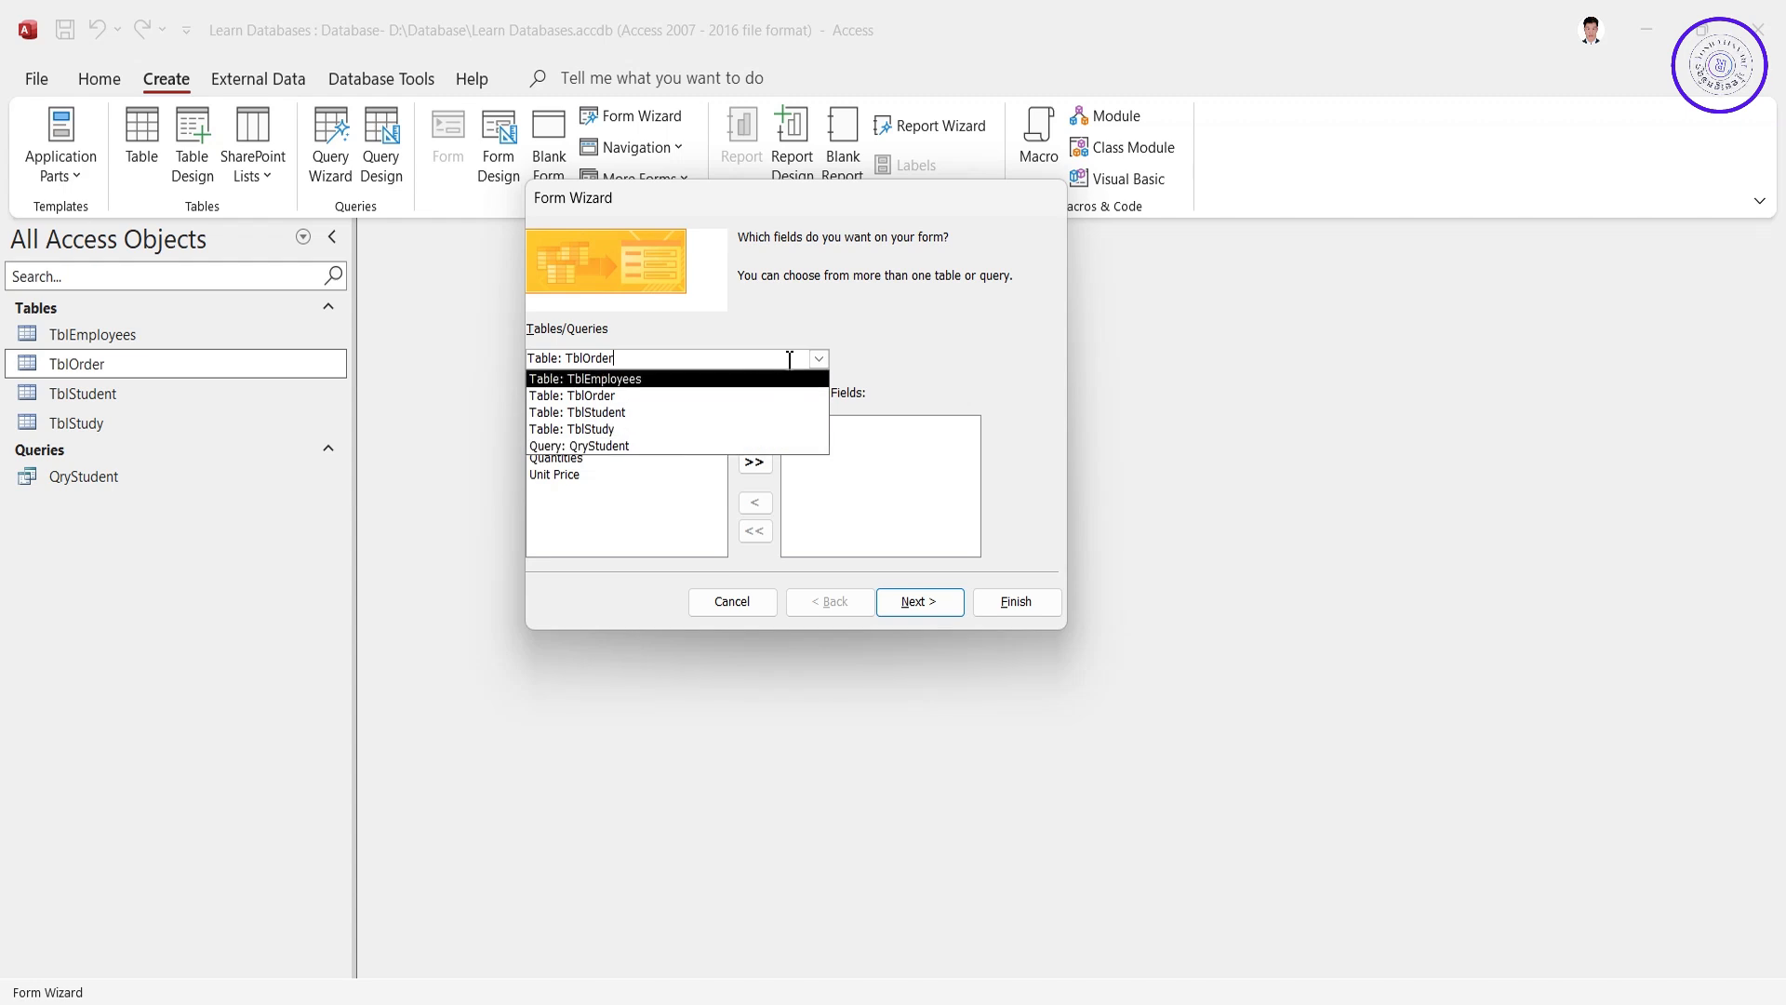
pyautogui.click(820, 359)
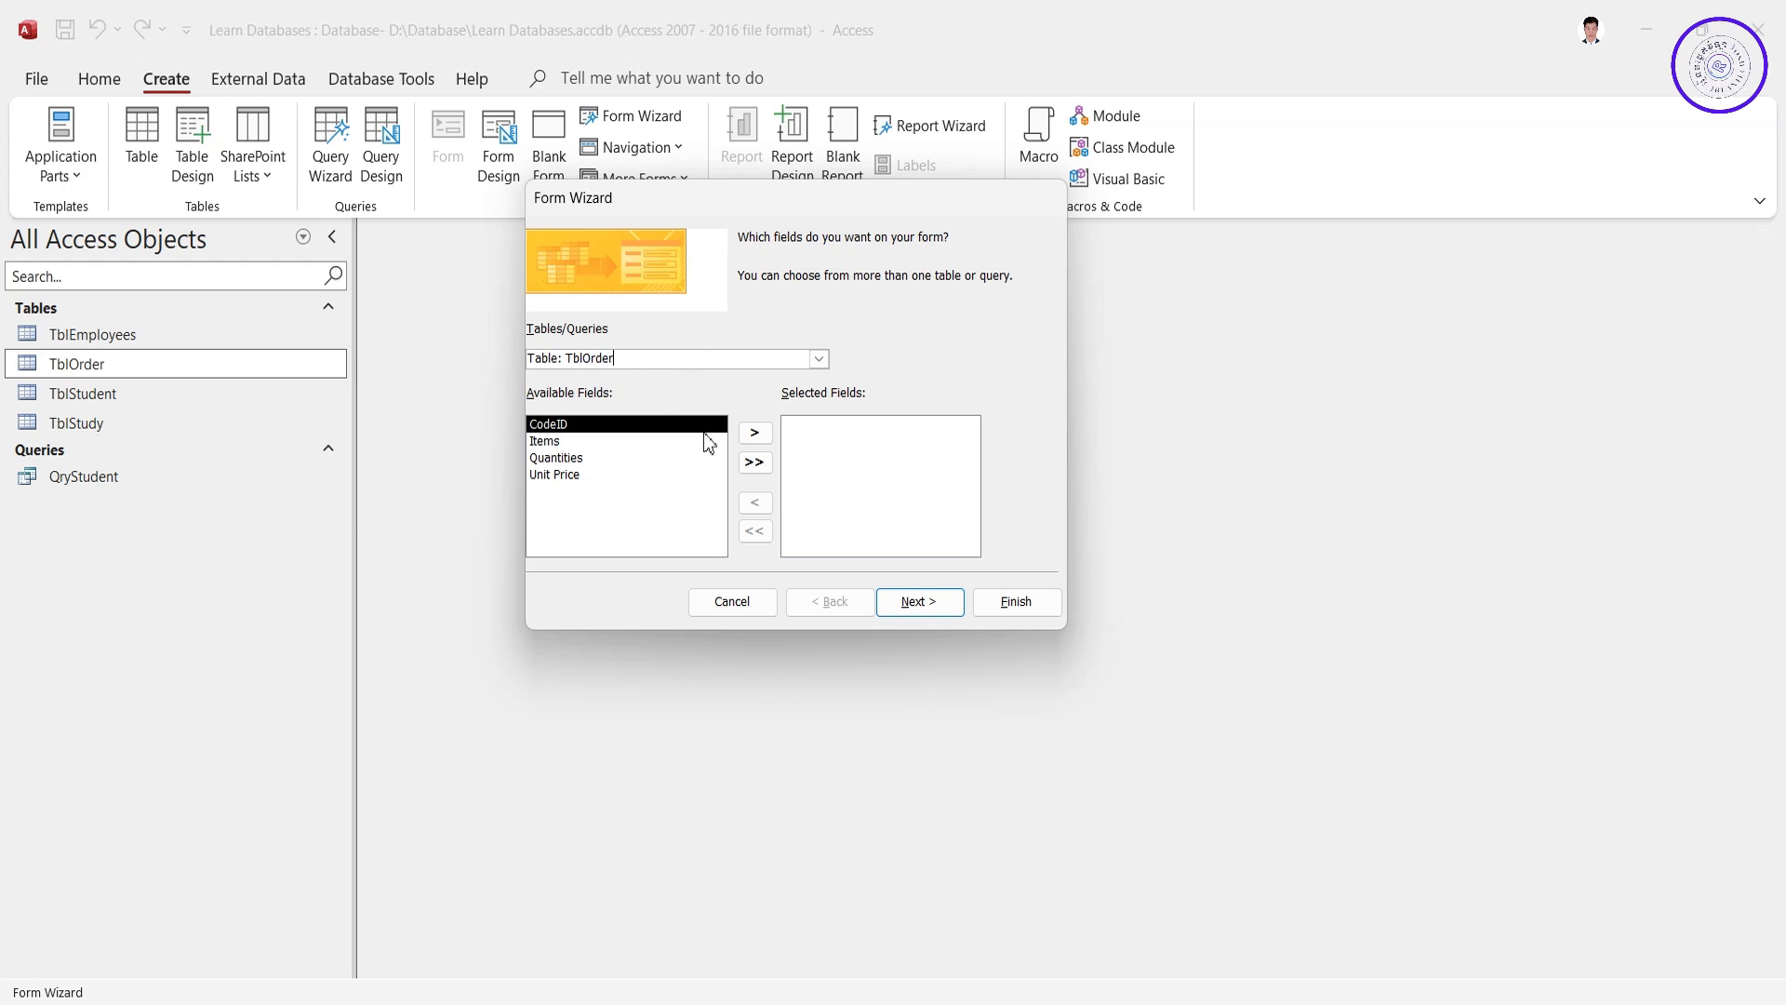
pyautogui.click(754, 433)
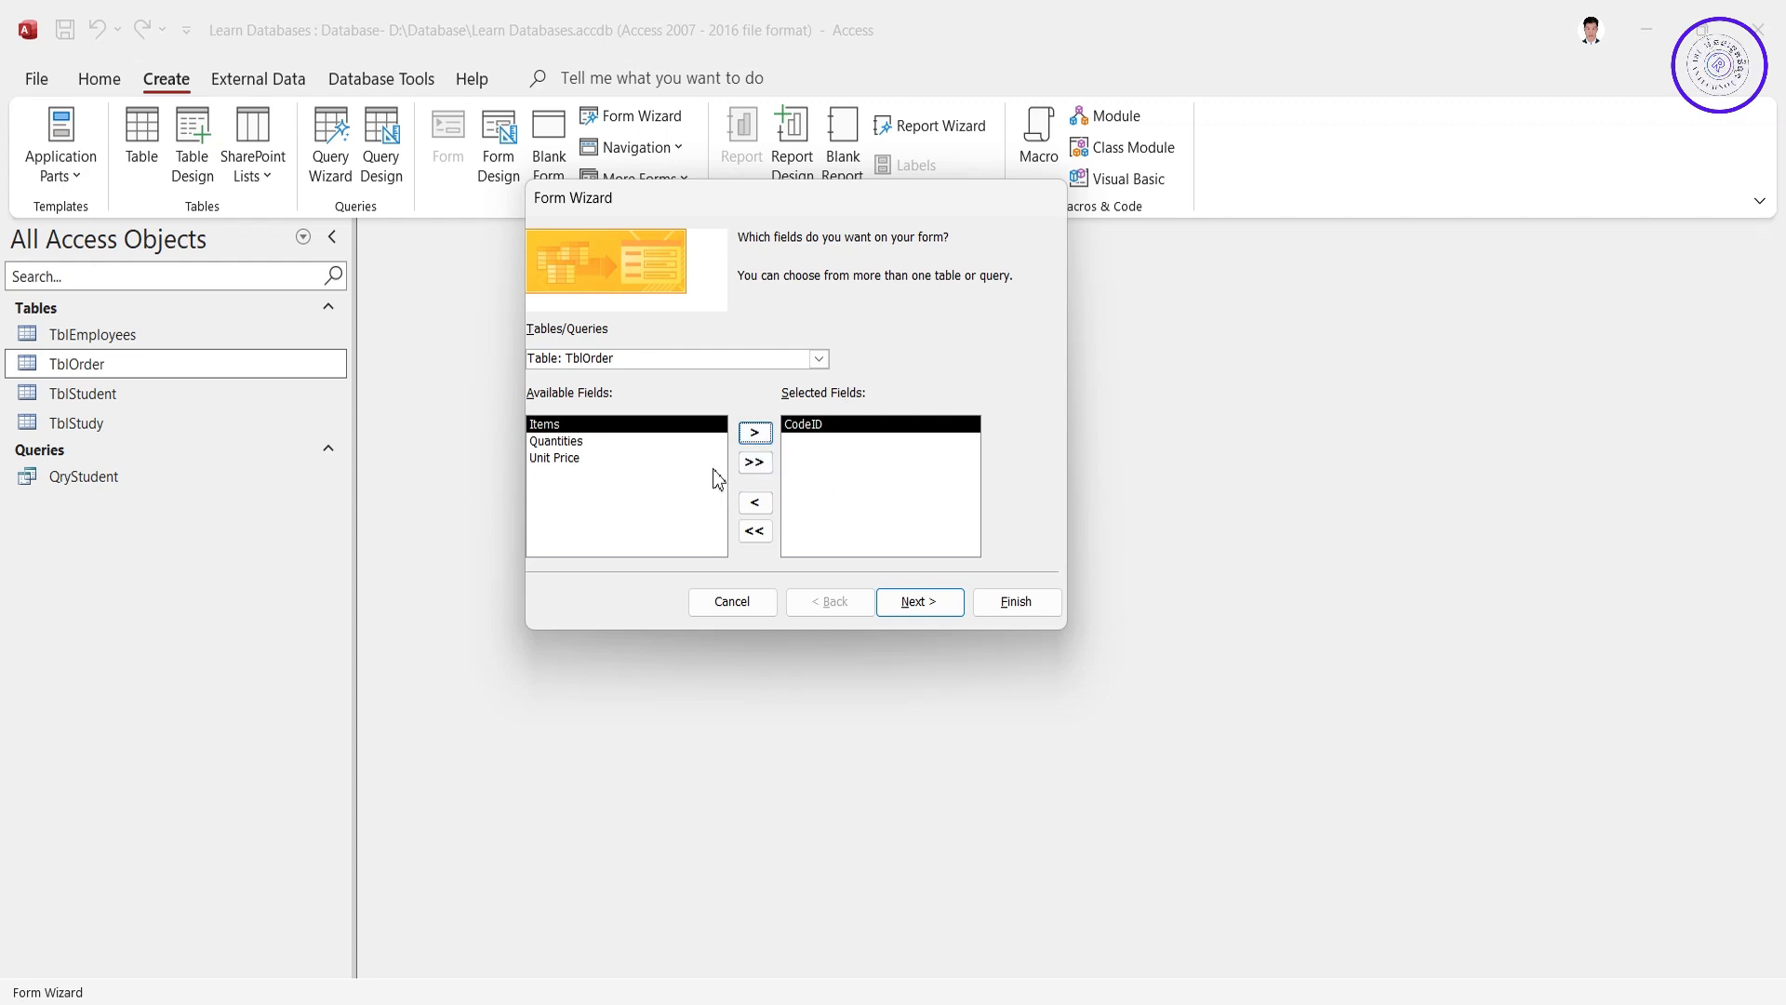
pyautogui.click(754, 463)
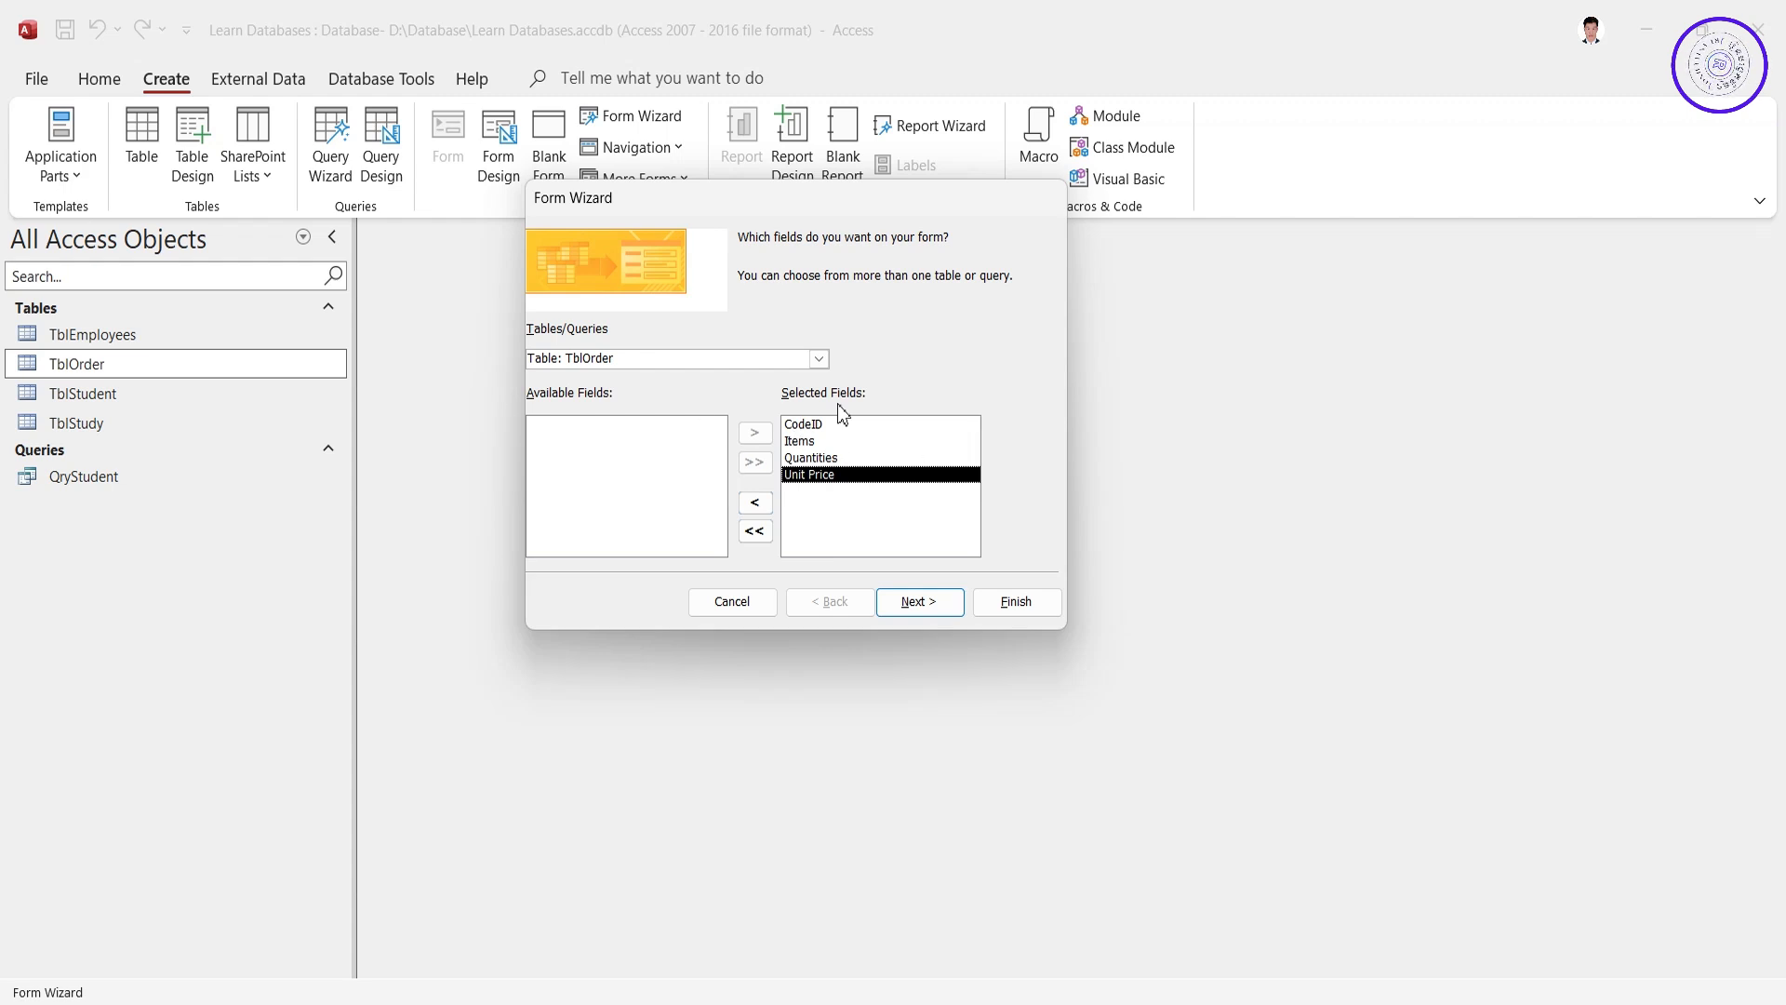
pyautogui.click(914, 604)
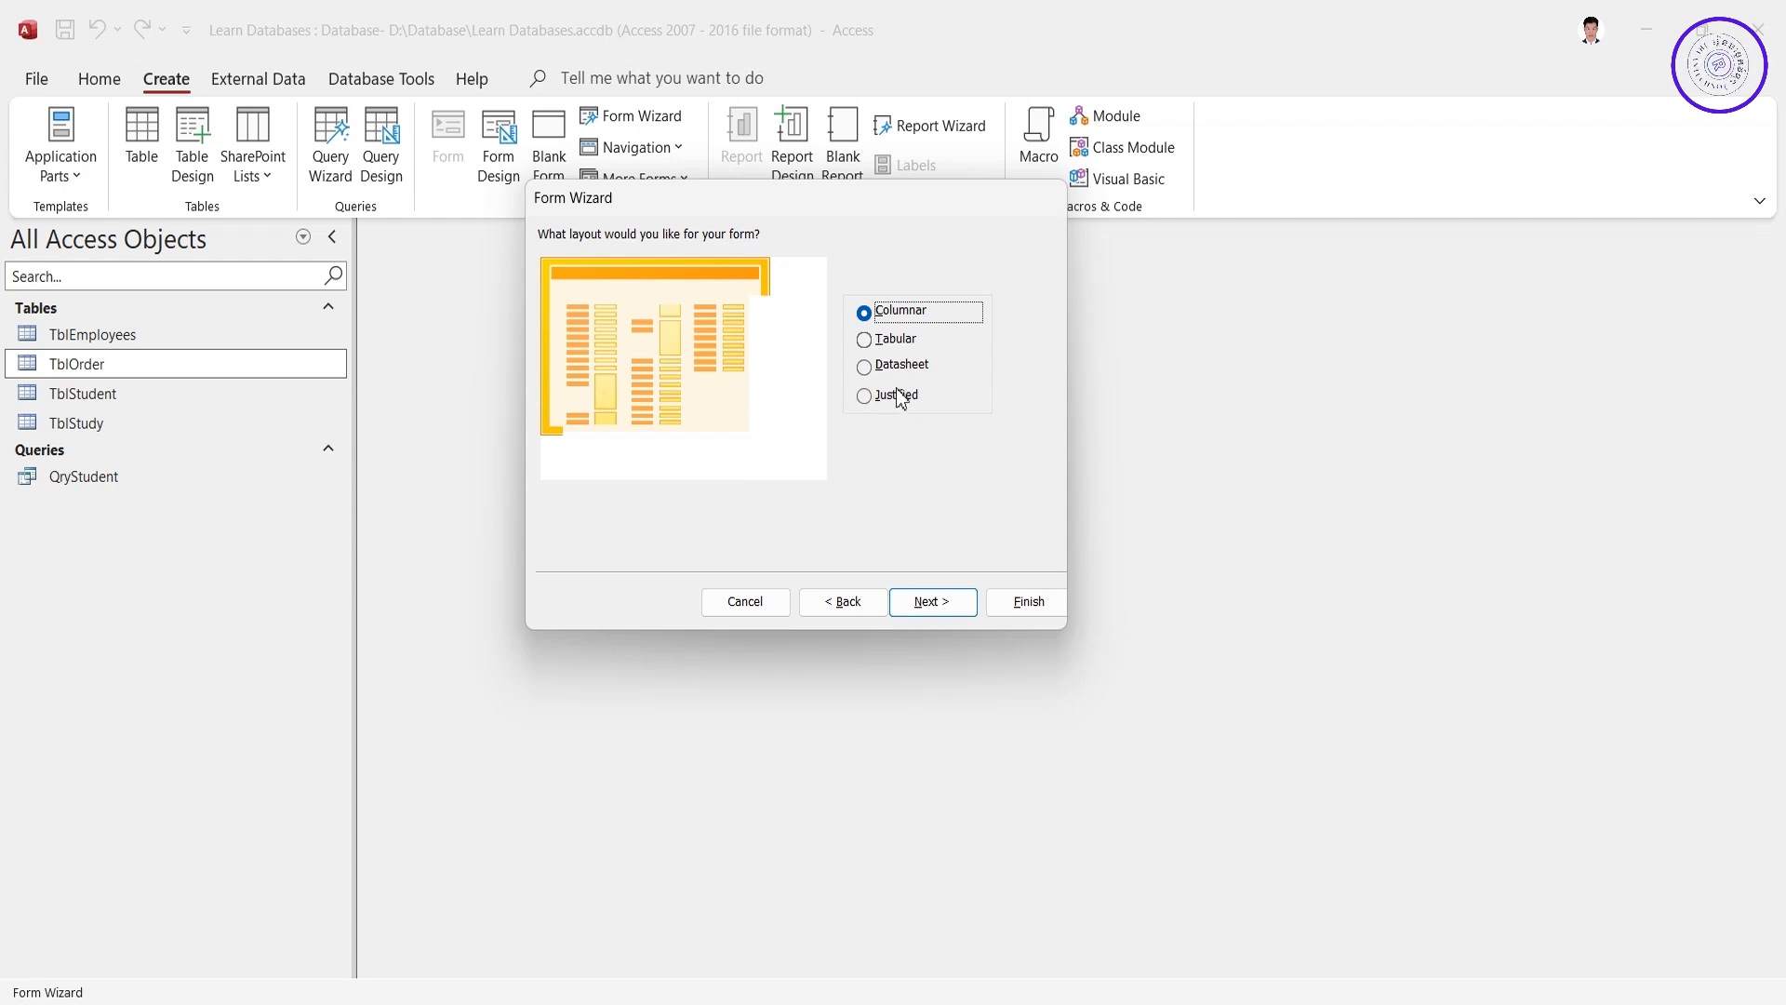
# Step: Choose the Tabular layout, title the form FrmOrder, and finish creating it
pyautogui.click(894, 339)
pyautogui.click(933, 601)
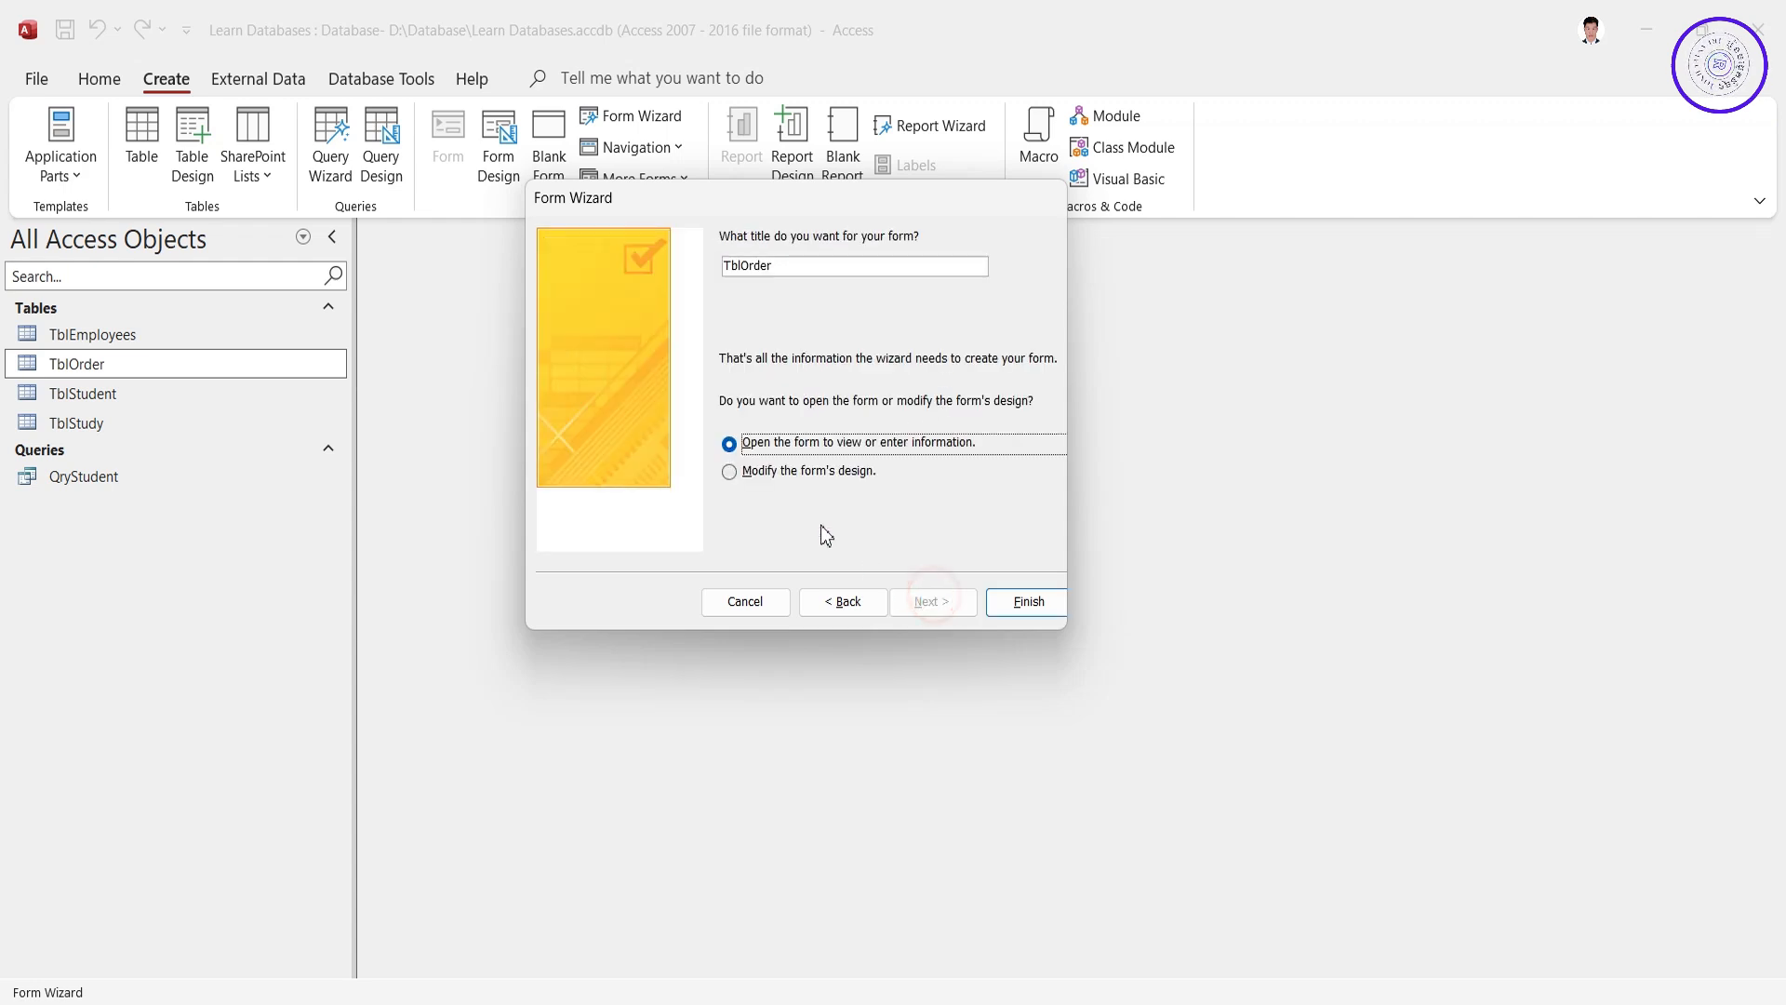
pyautogui.click(743, 261)
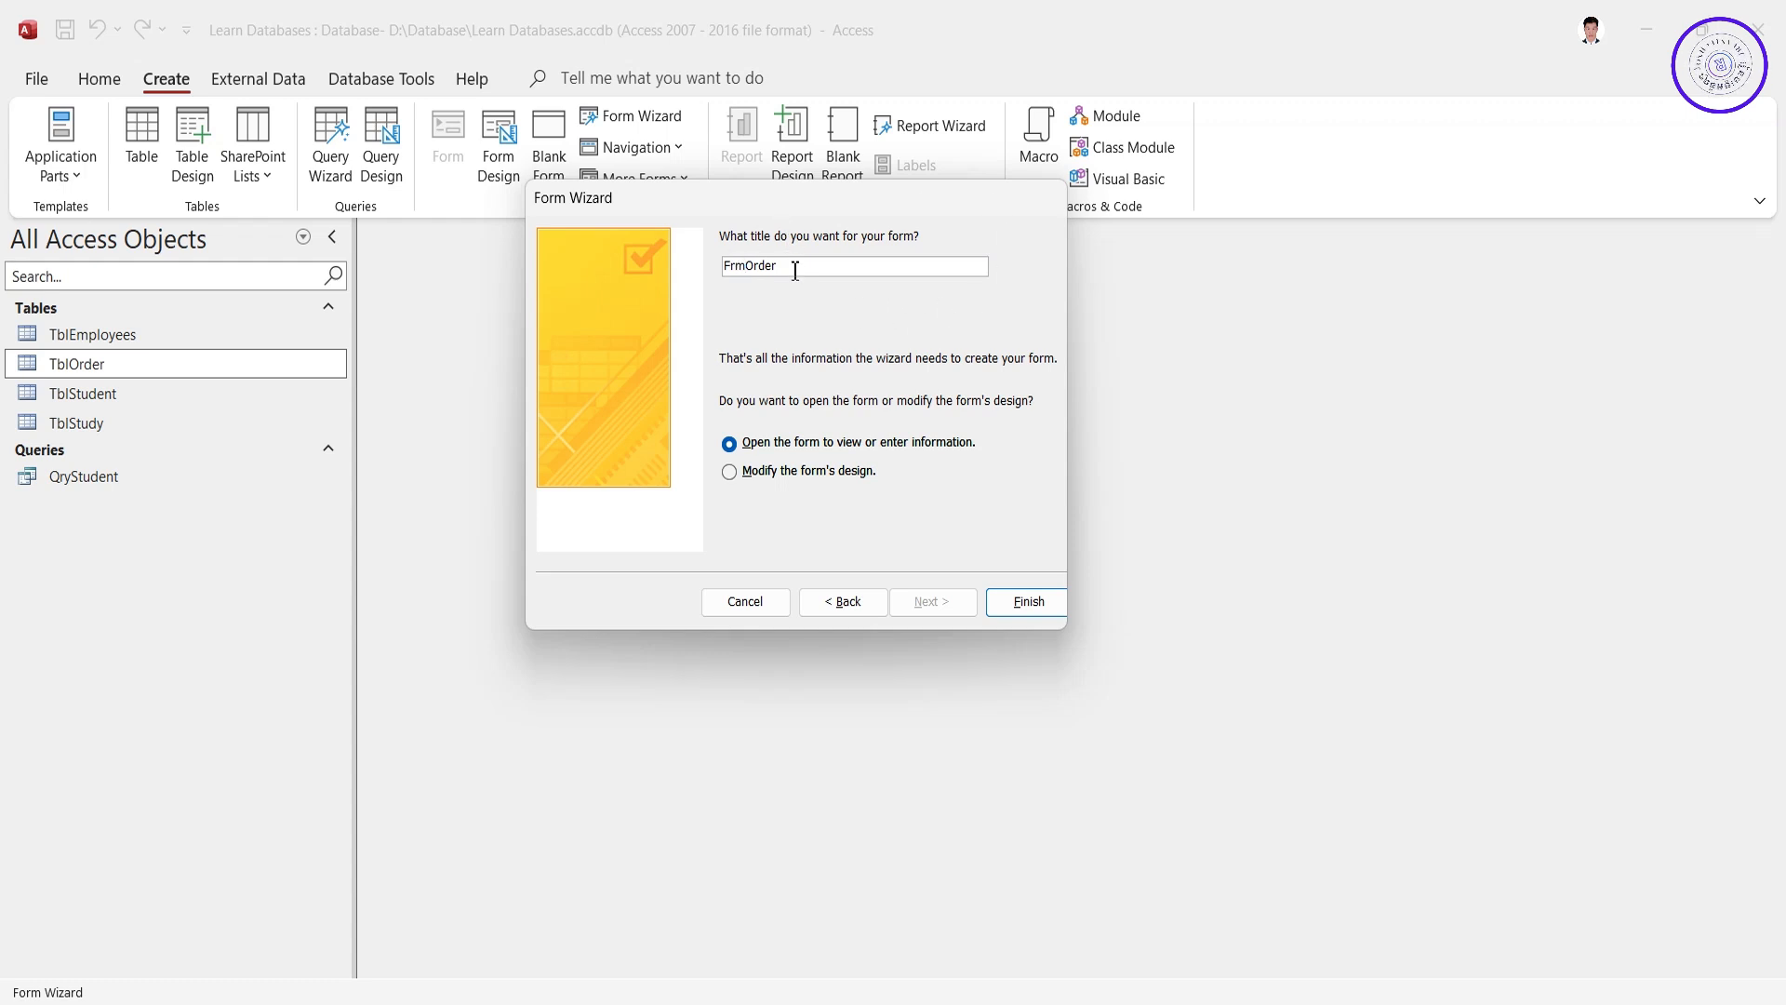
pyautogui.click(795, 269)
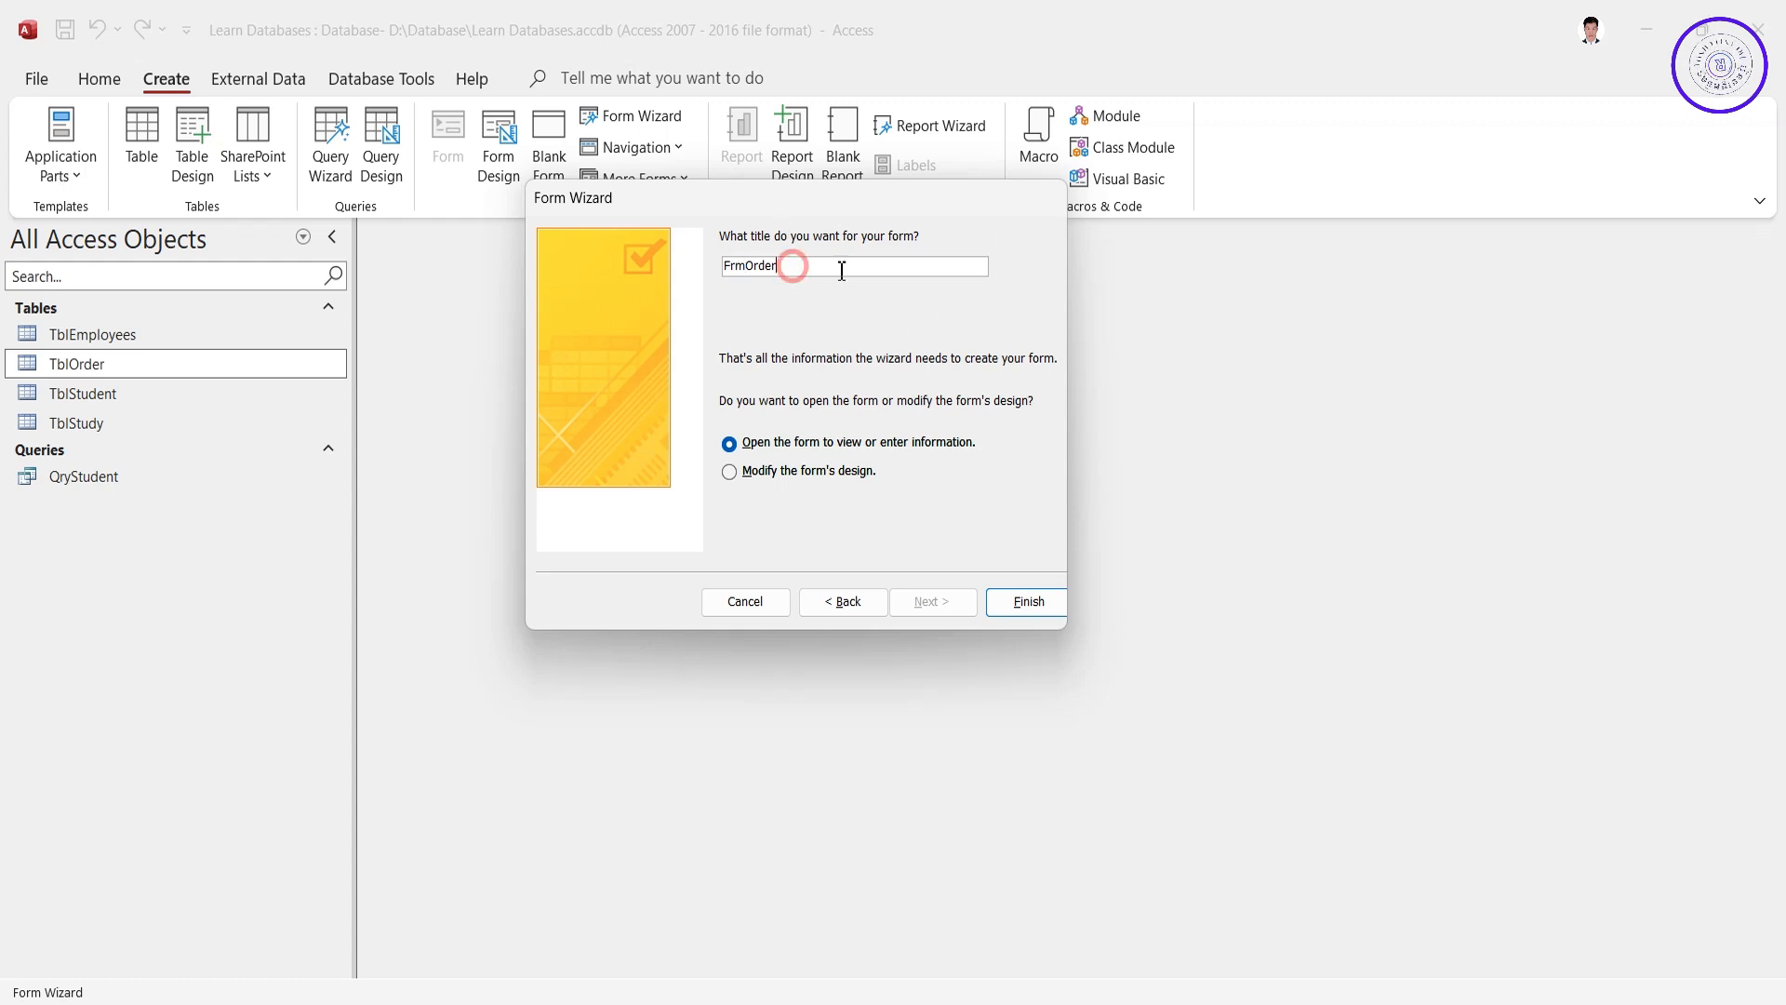
pyautogui.click(1028, 602)
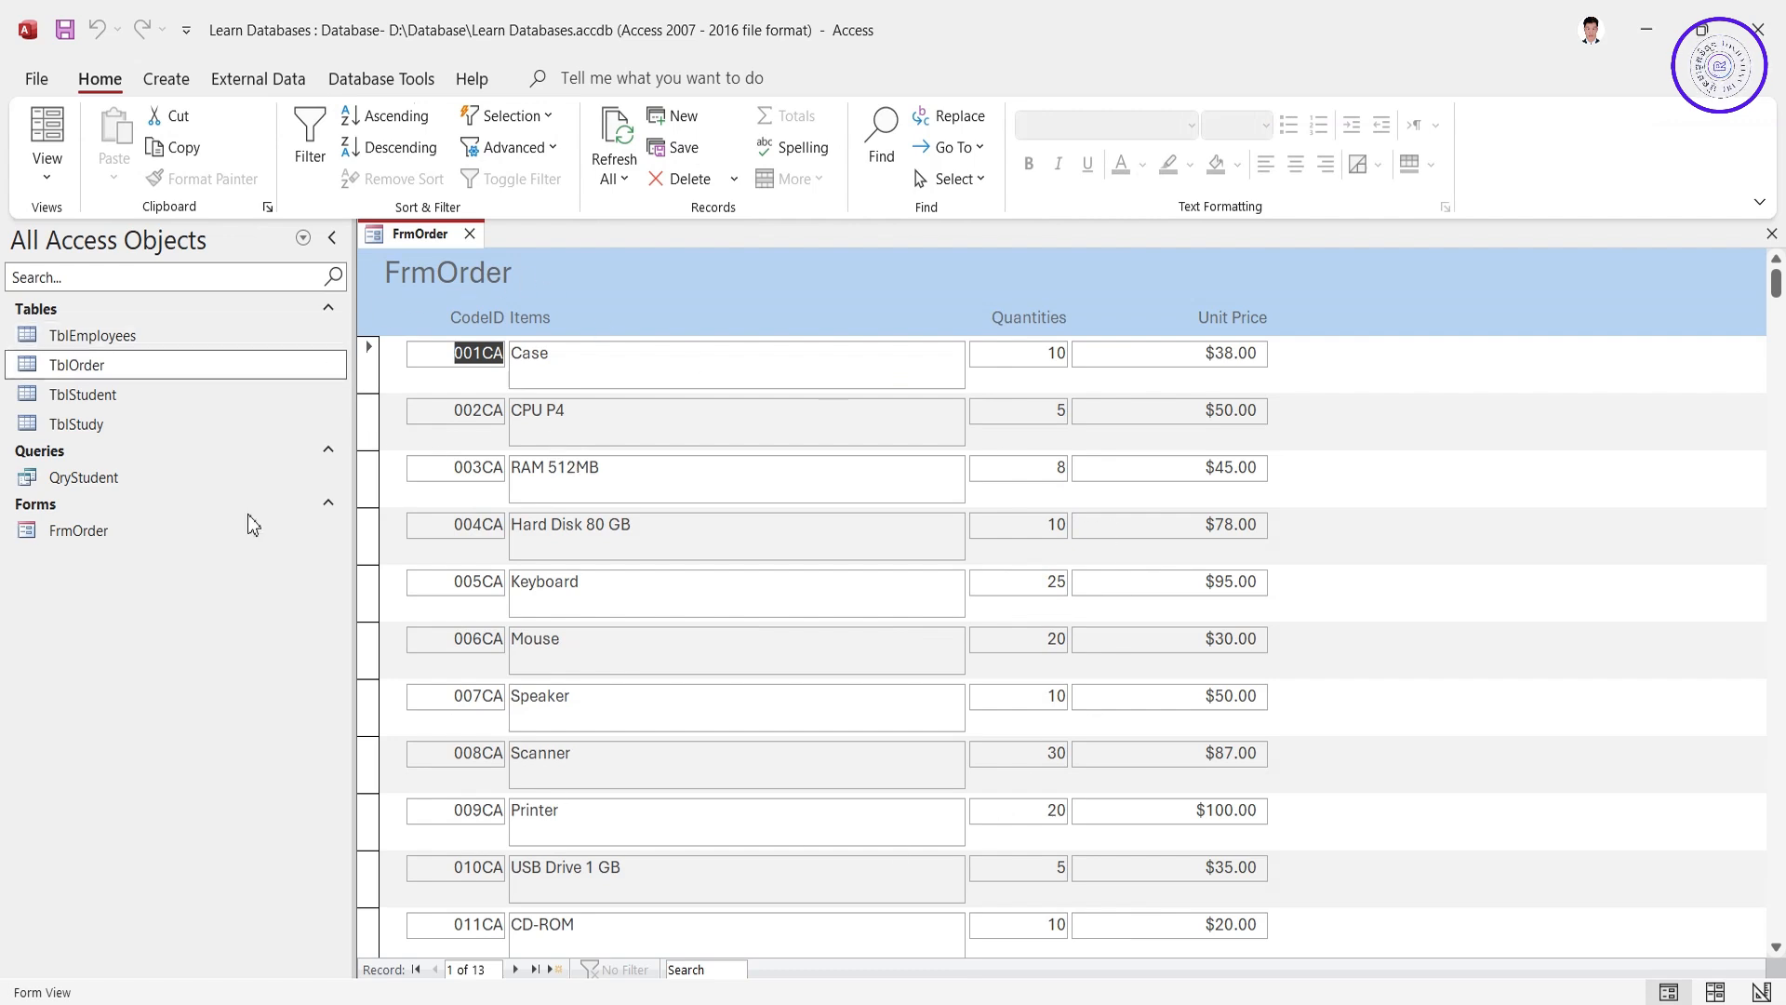
# Step: Browse the records in FrmOrder, then open the form in Design View and close the Field List
pyautogui.click(156, 528)
pyautogui.scroll(-2, 989, 611)
pyautogui.scroll(3, 989, 611)
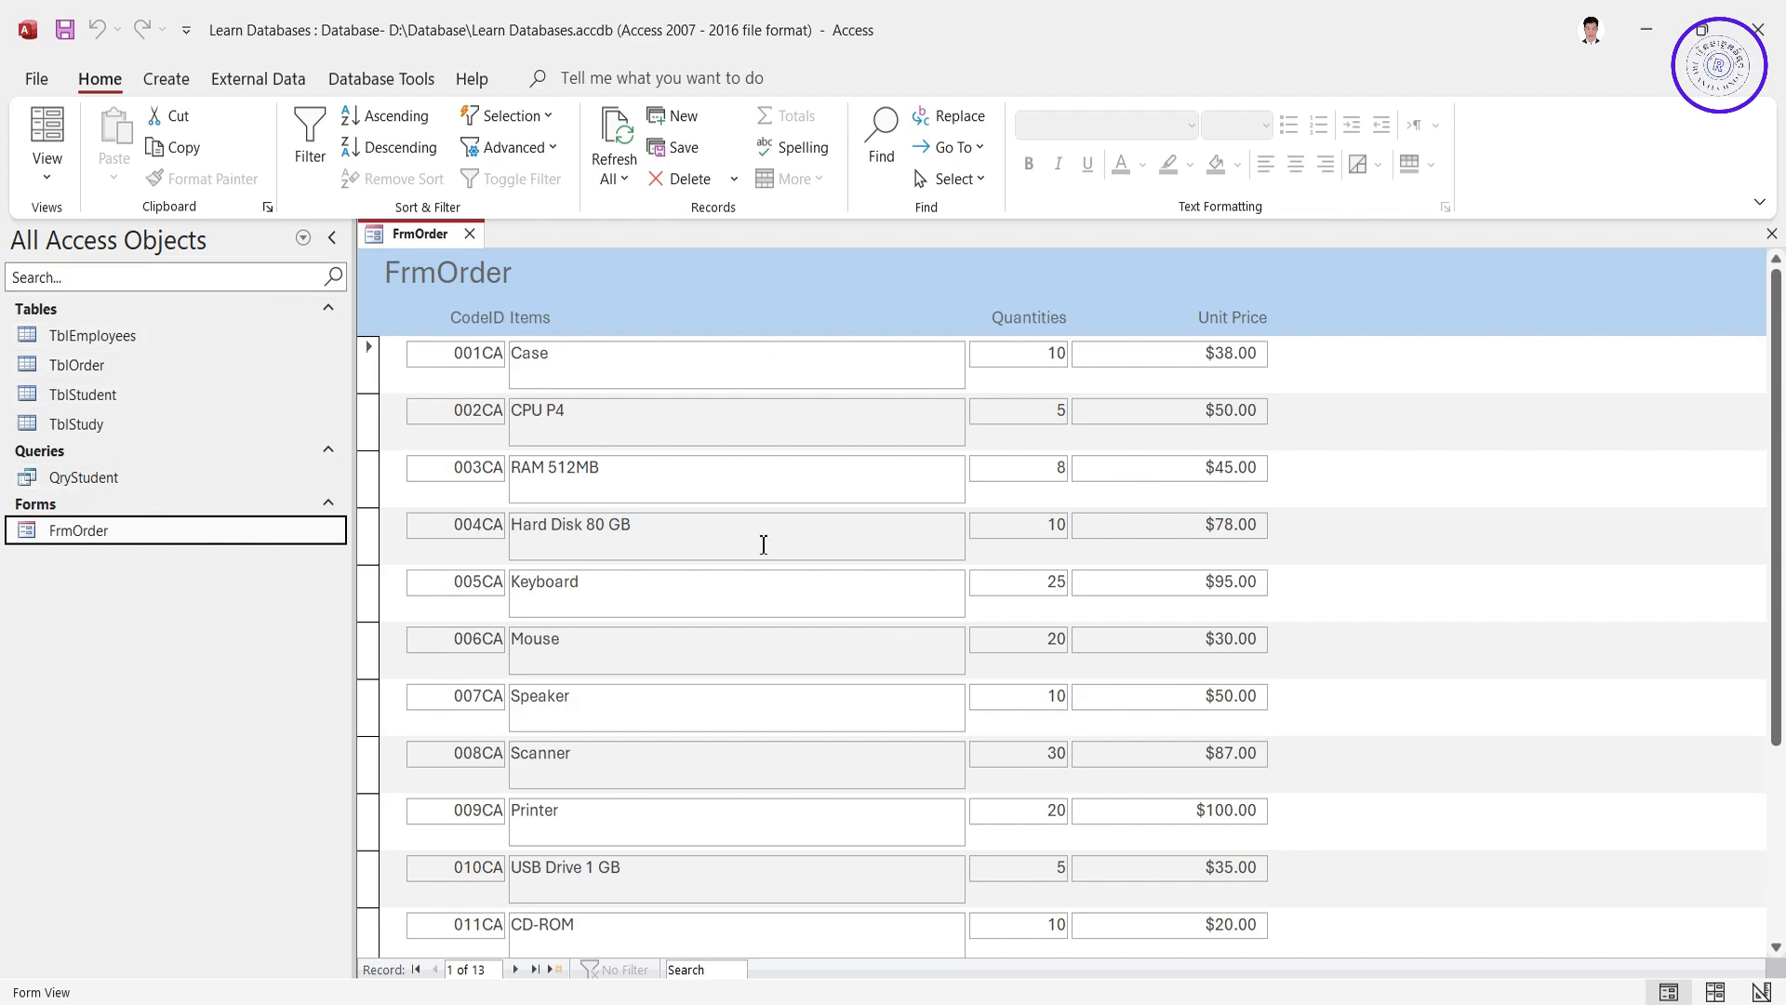
pyautogui.scroll(-2, 675, 719)
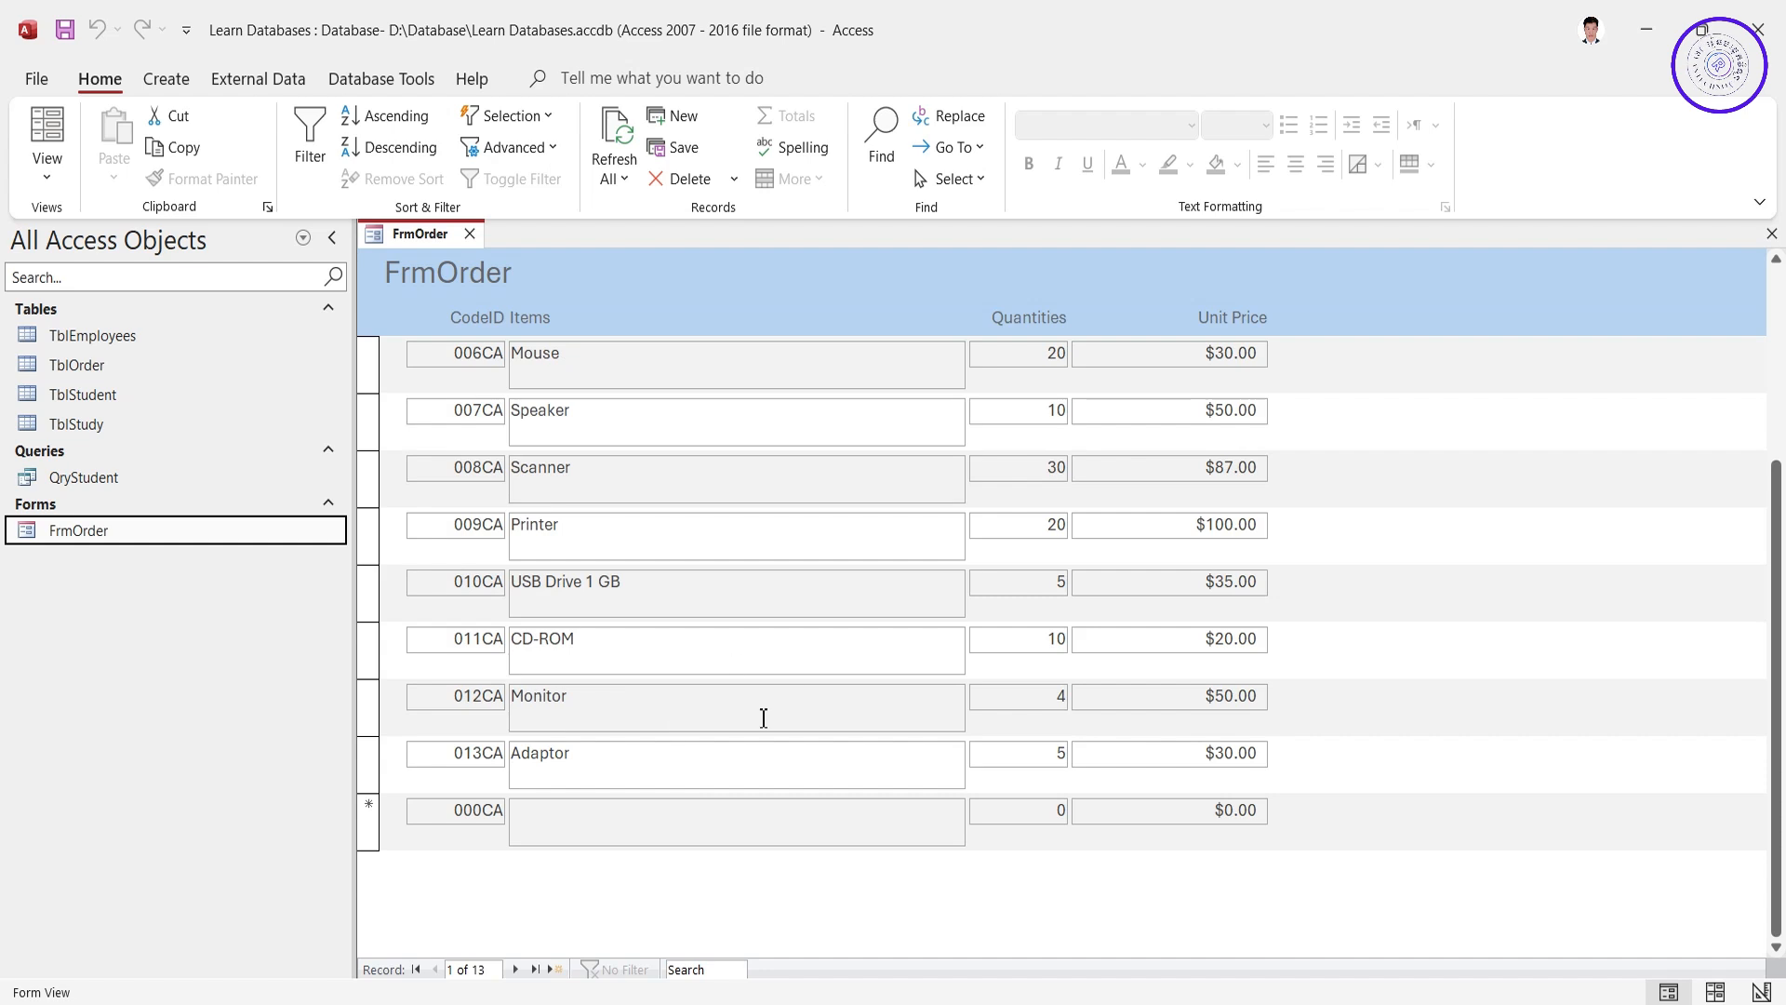
pyautogui.scroll(2, 763, 717)
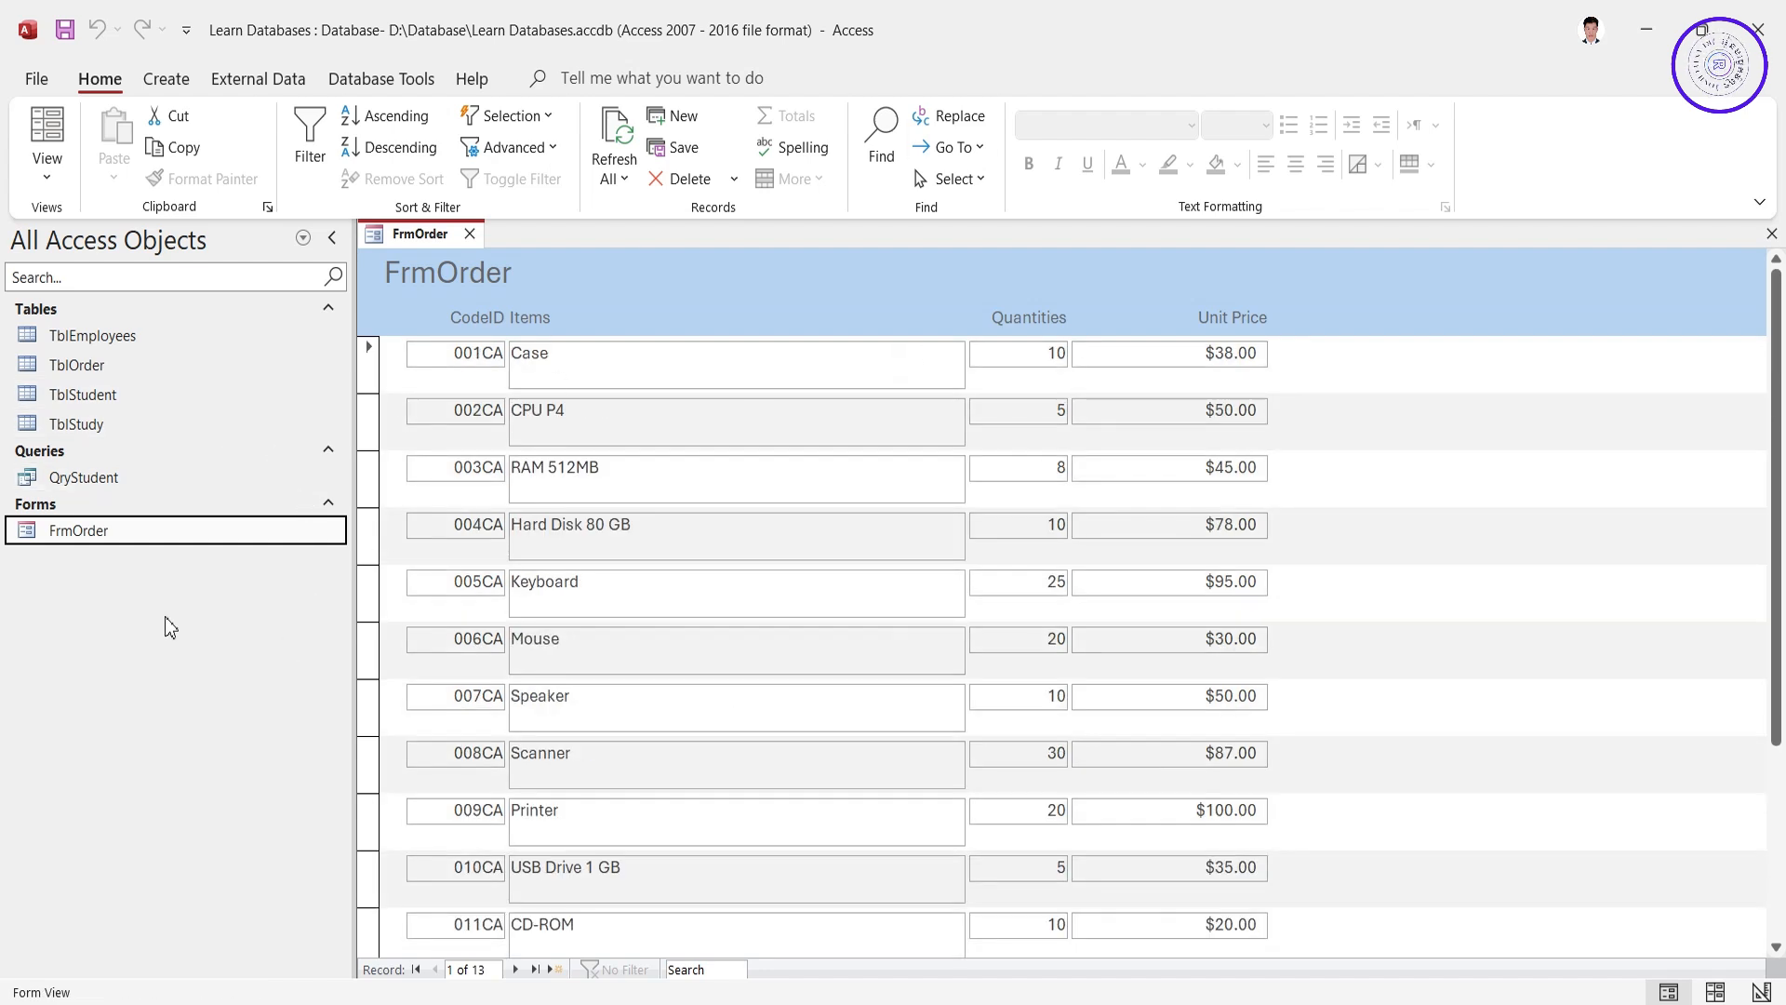
pyautogui.rightClick(420, 264)
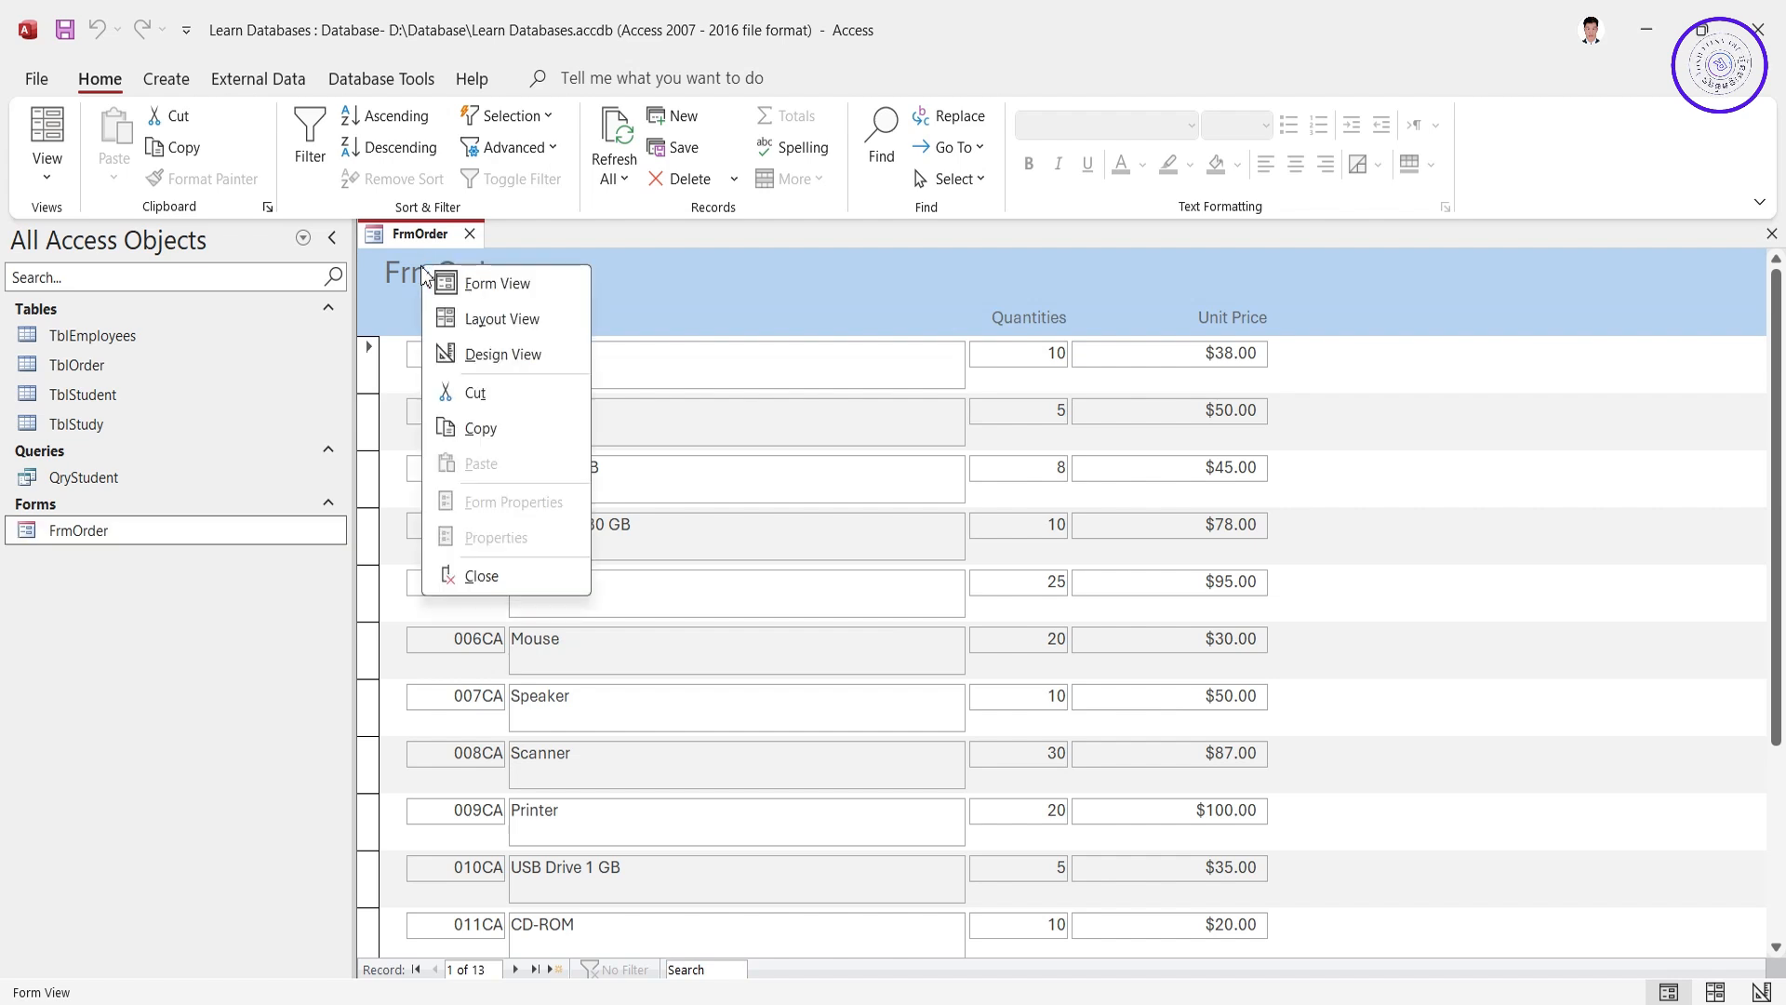
pyautogui.click(493, 353)
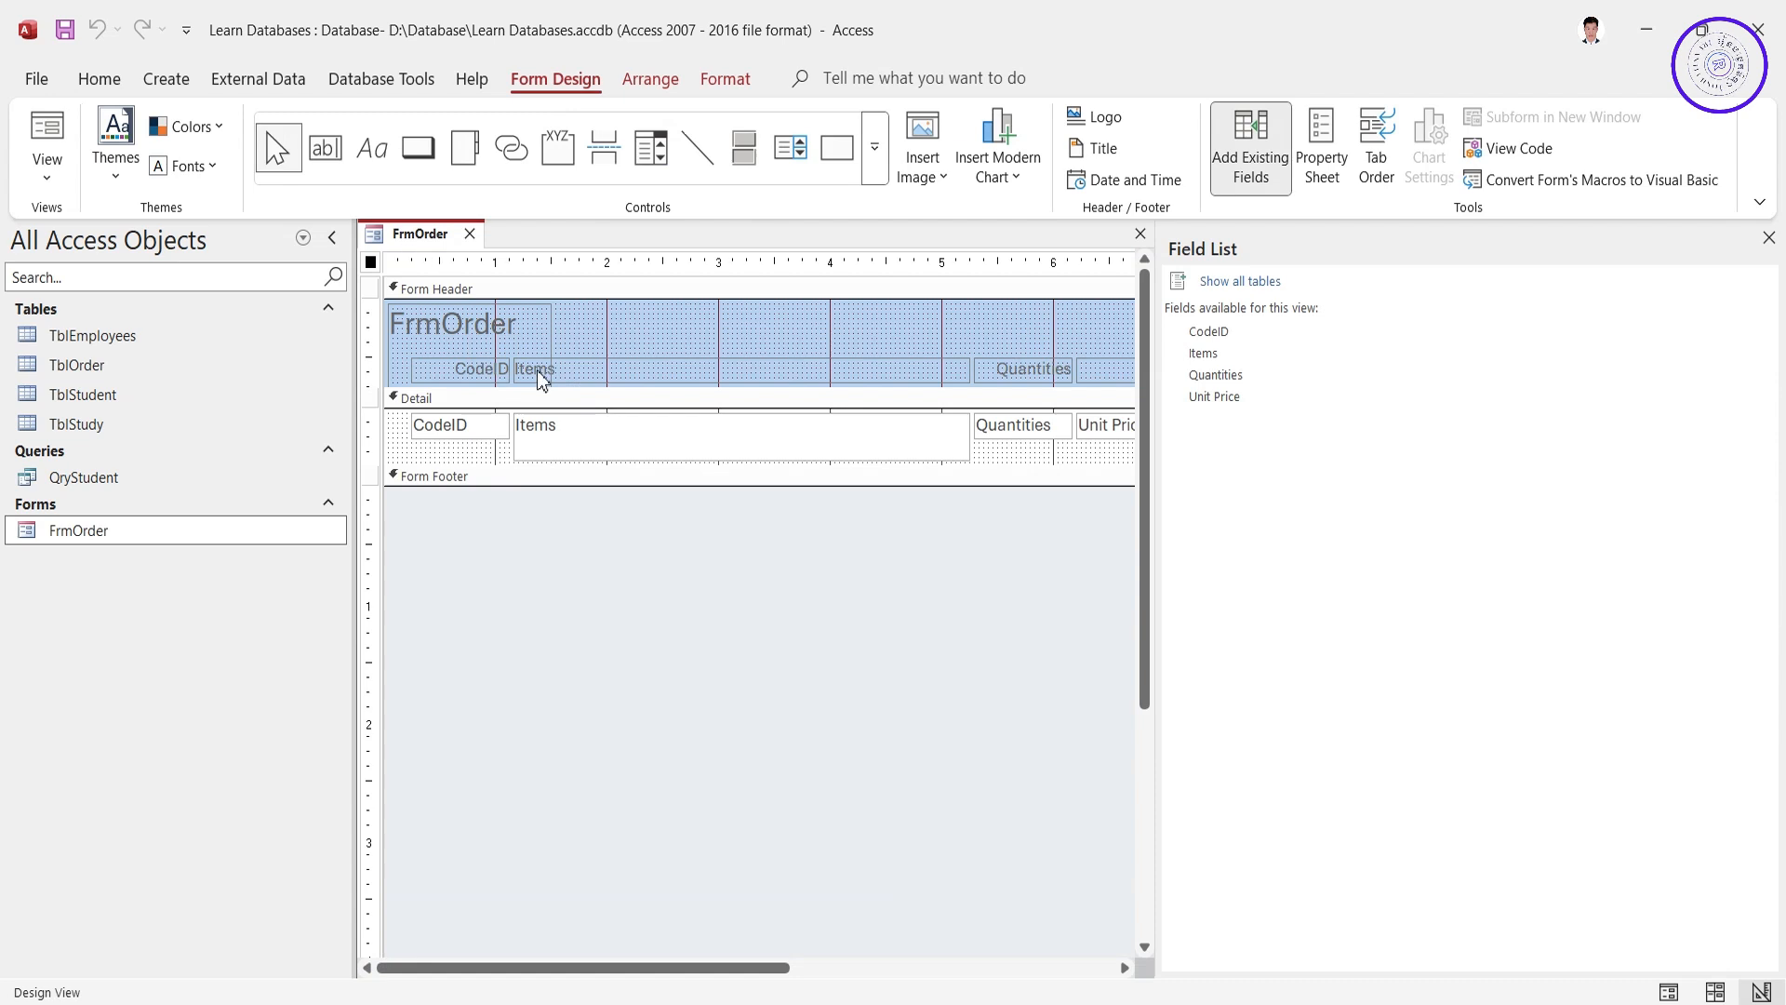
pyautogui.click(1768, 238)
pyautogui.click(706, 350)
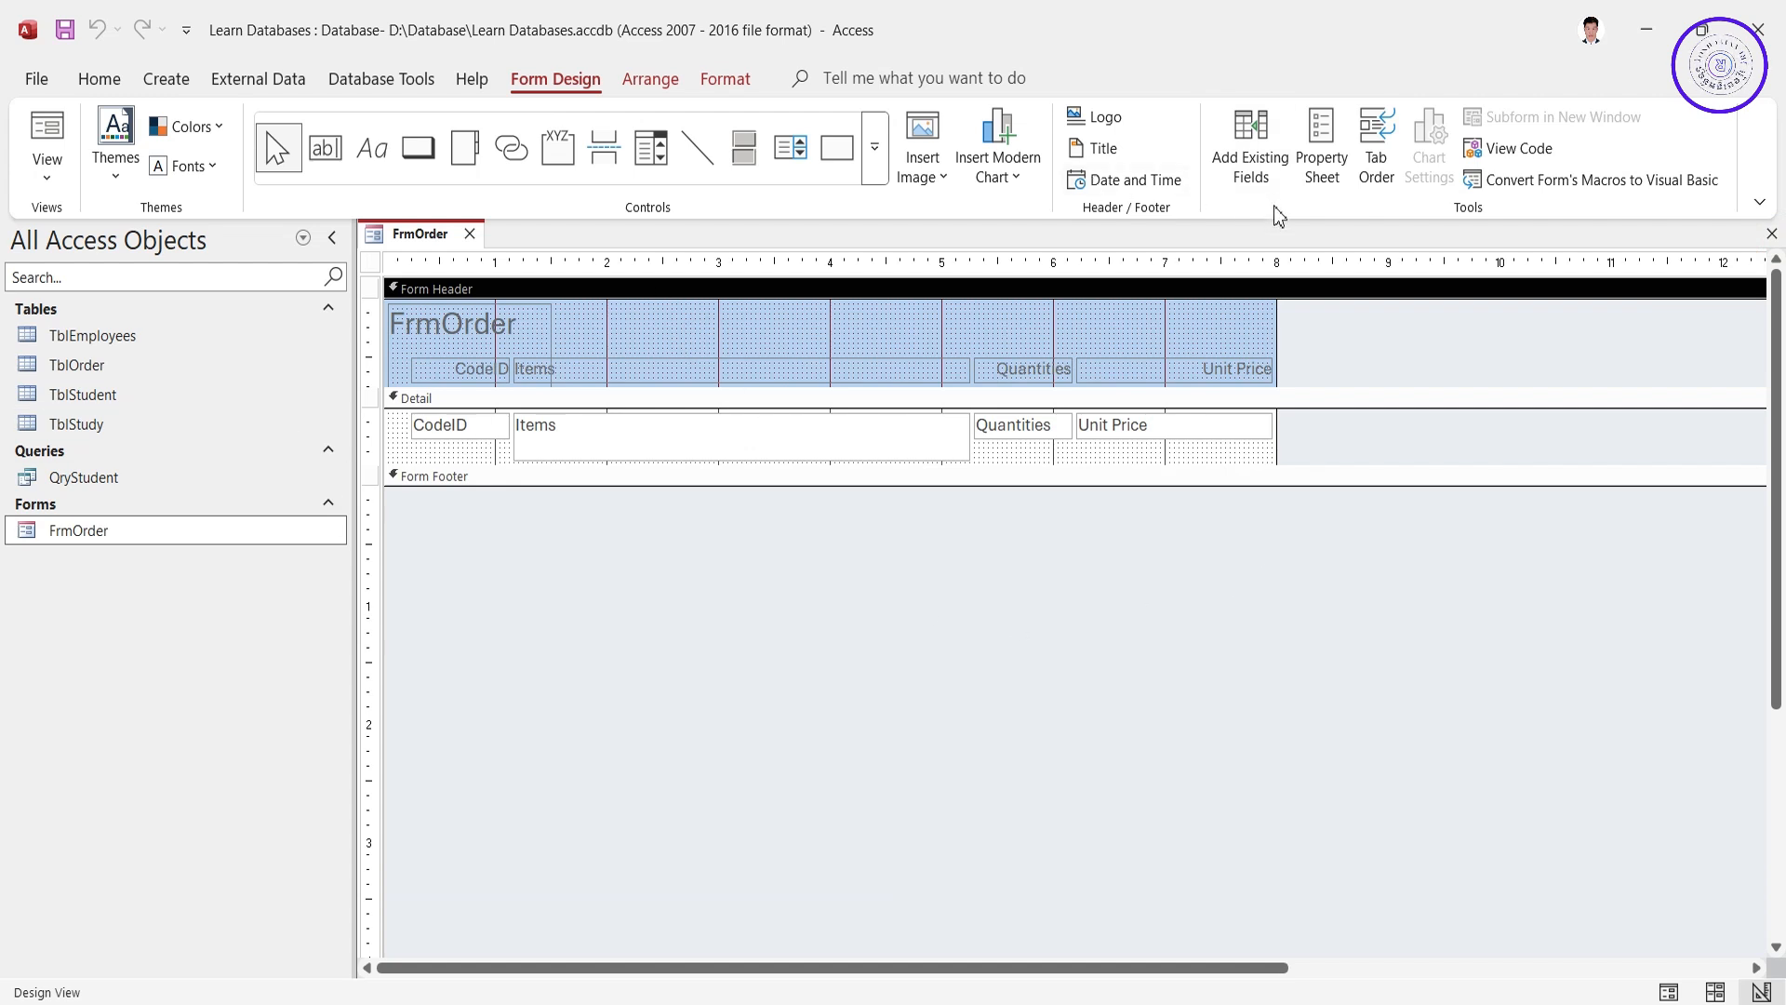
# Step: Set the whole form's Default View property to Single Form
pyautogui.click(1321, 162)
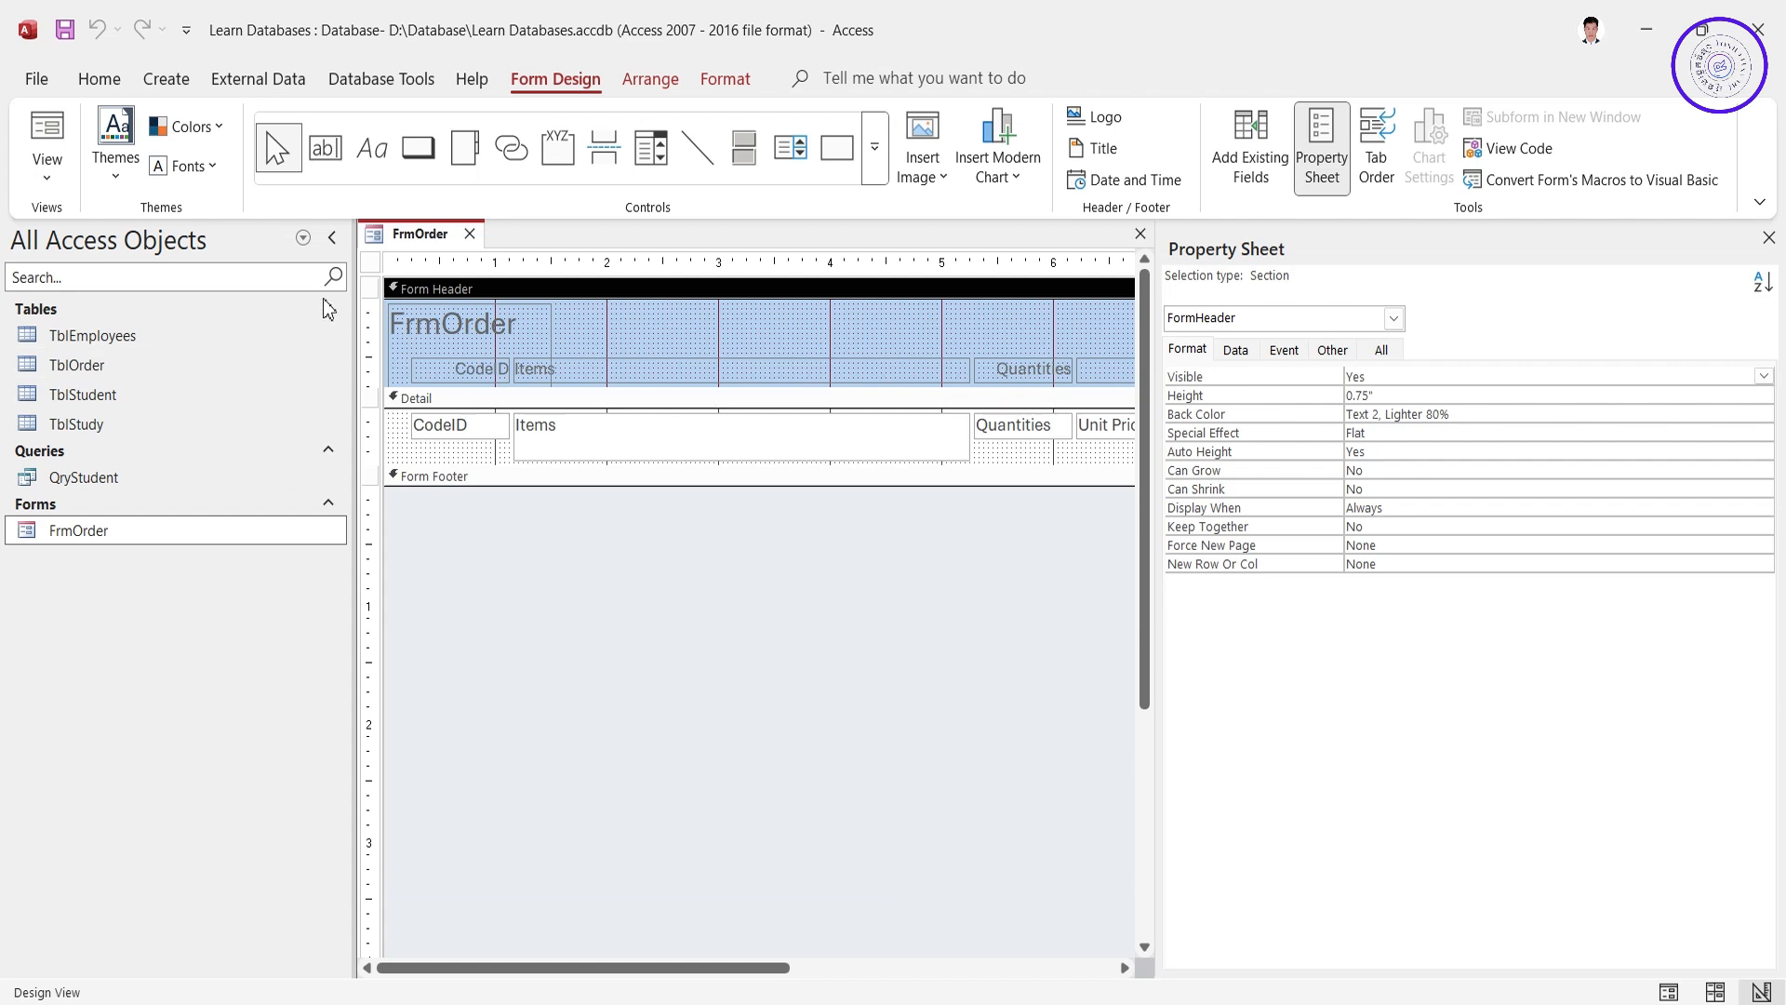
pyautogui.click(369, 290)
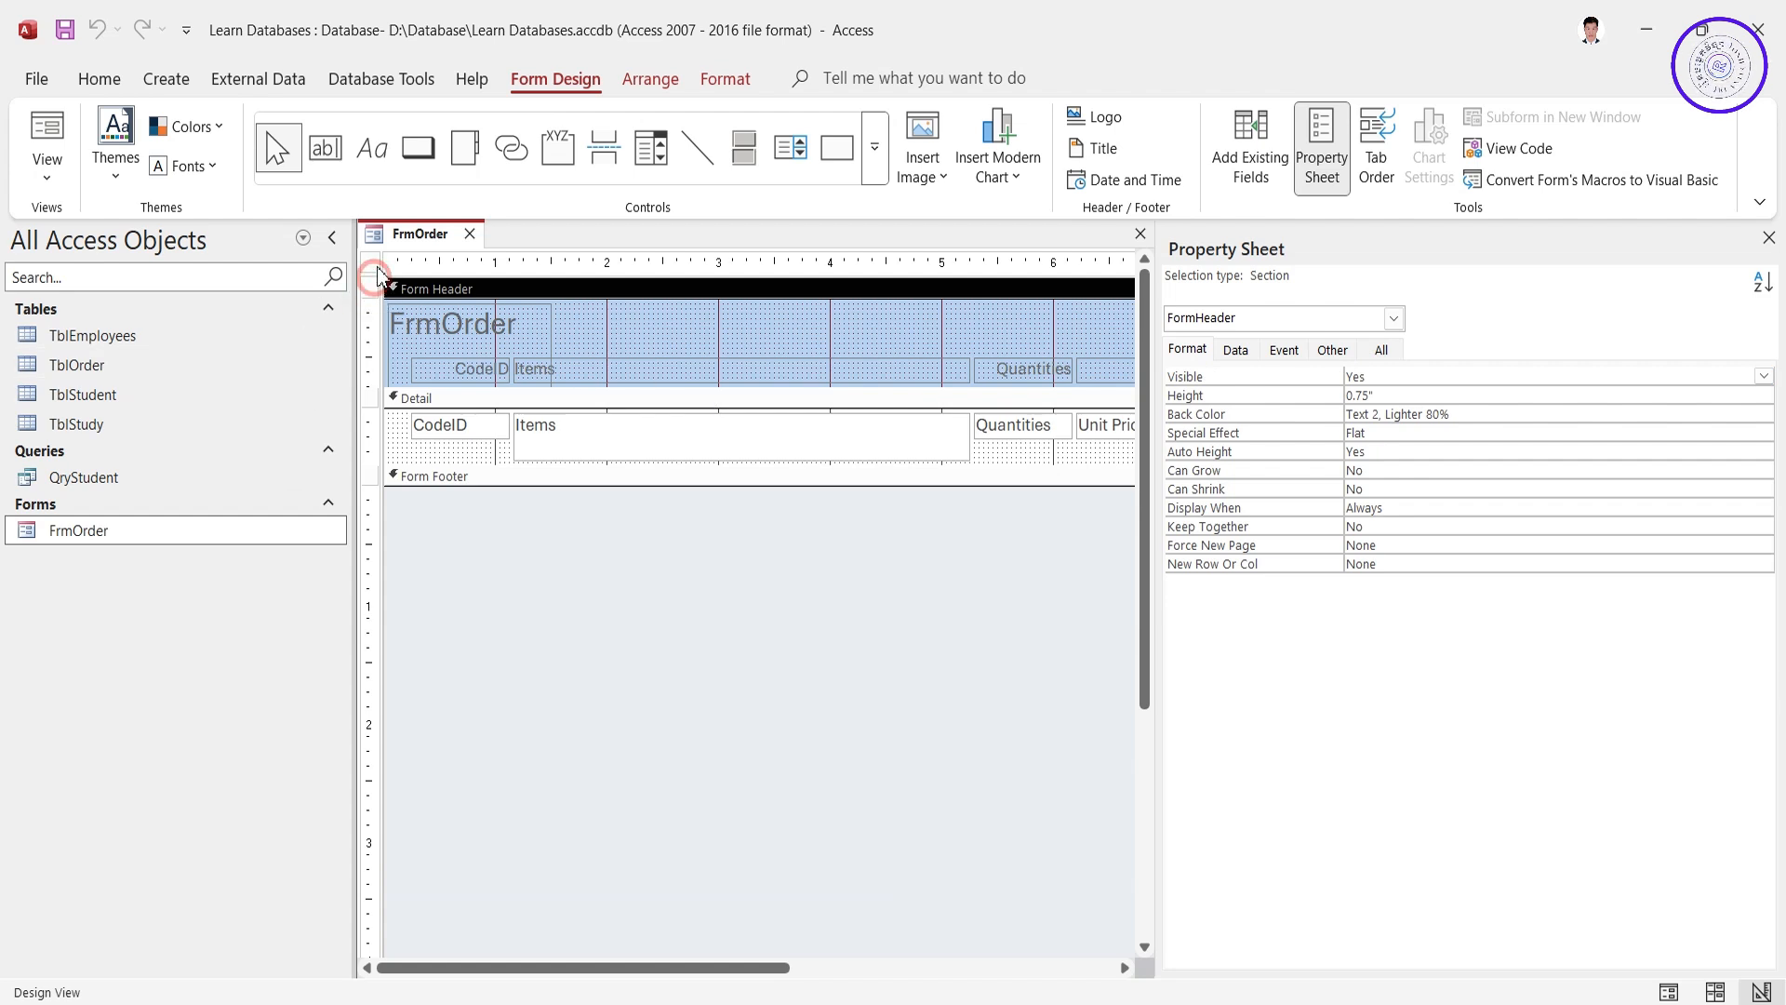
pyautogui.click(370, 262)
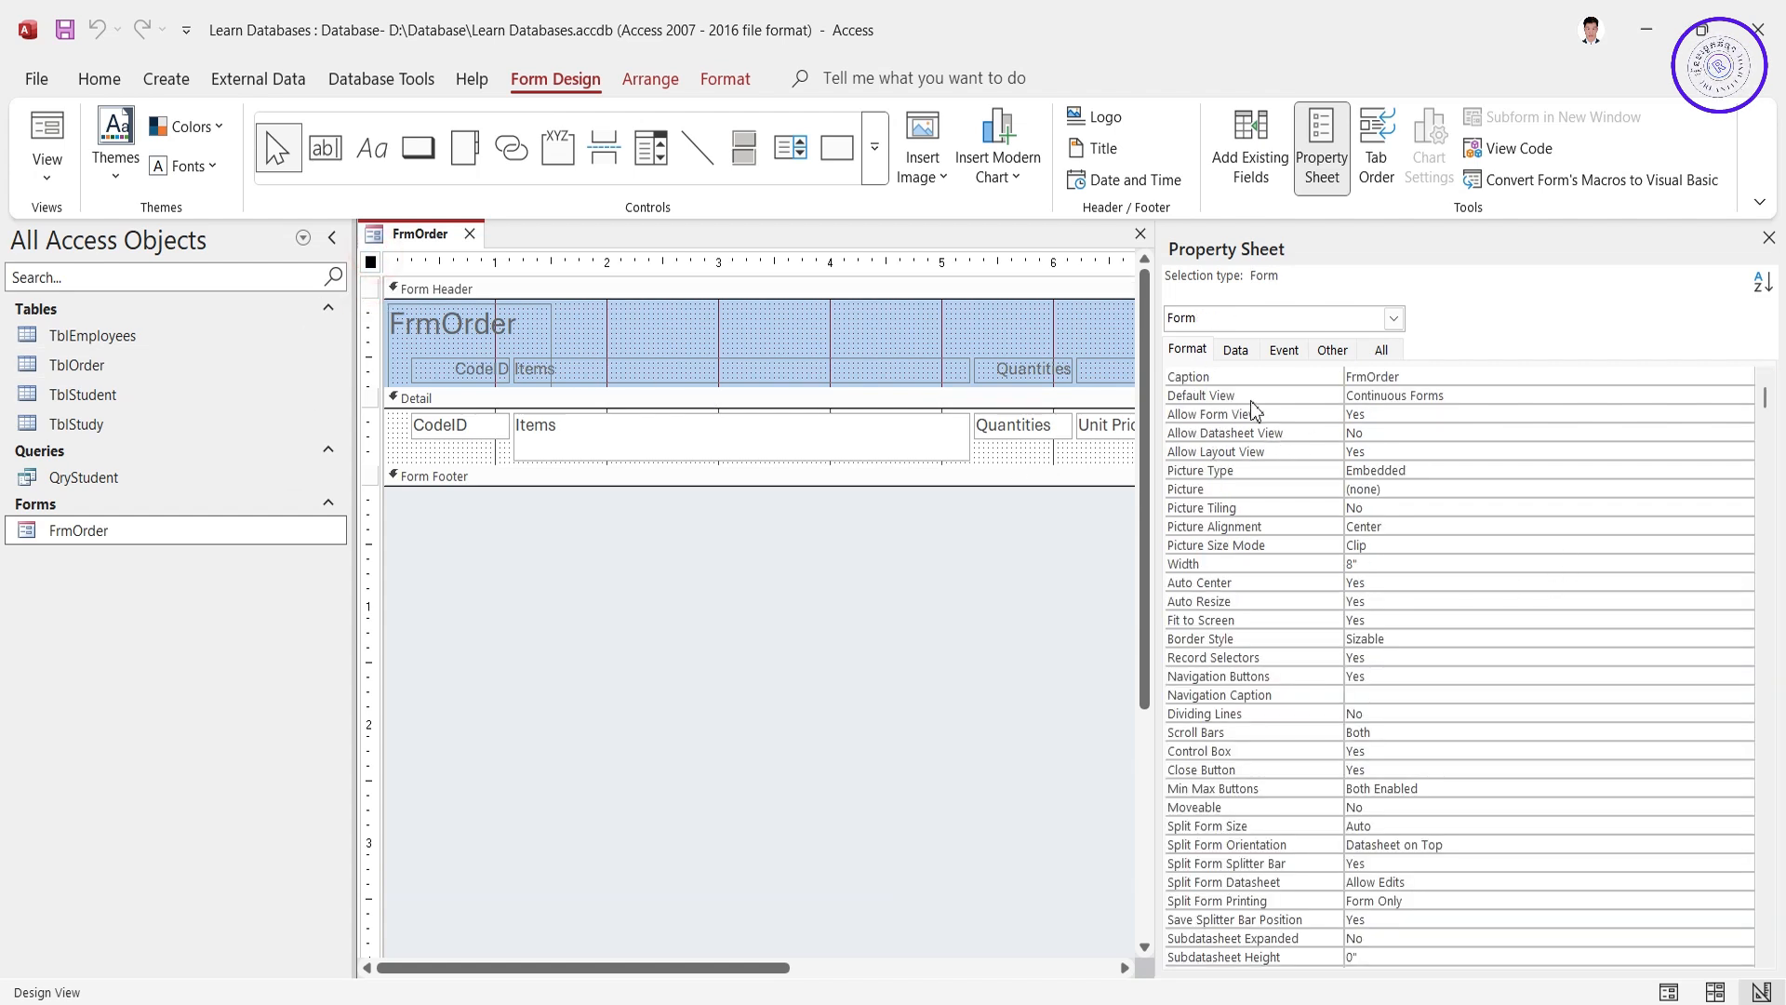
pyautogui.click(1467, 396)
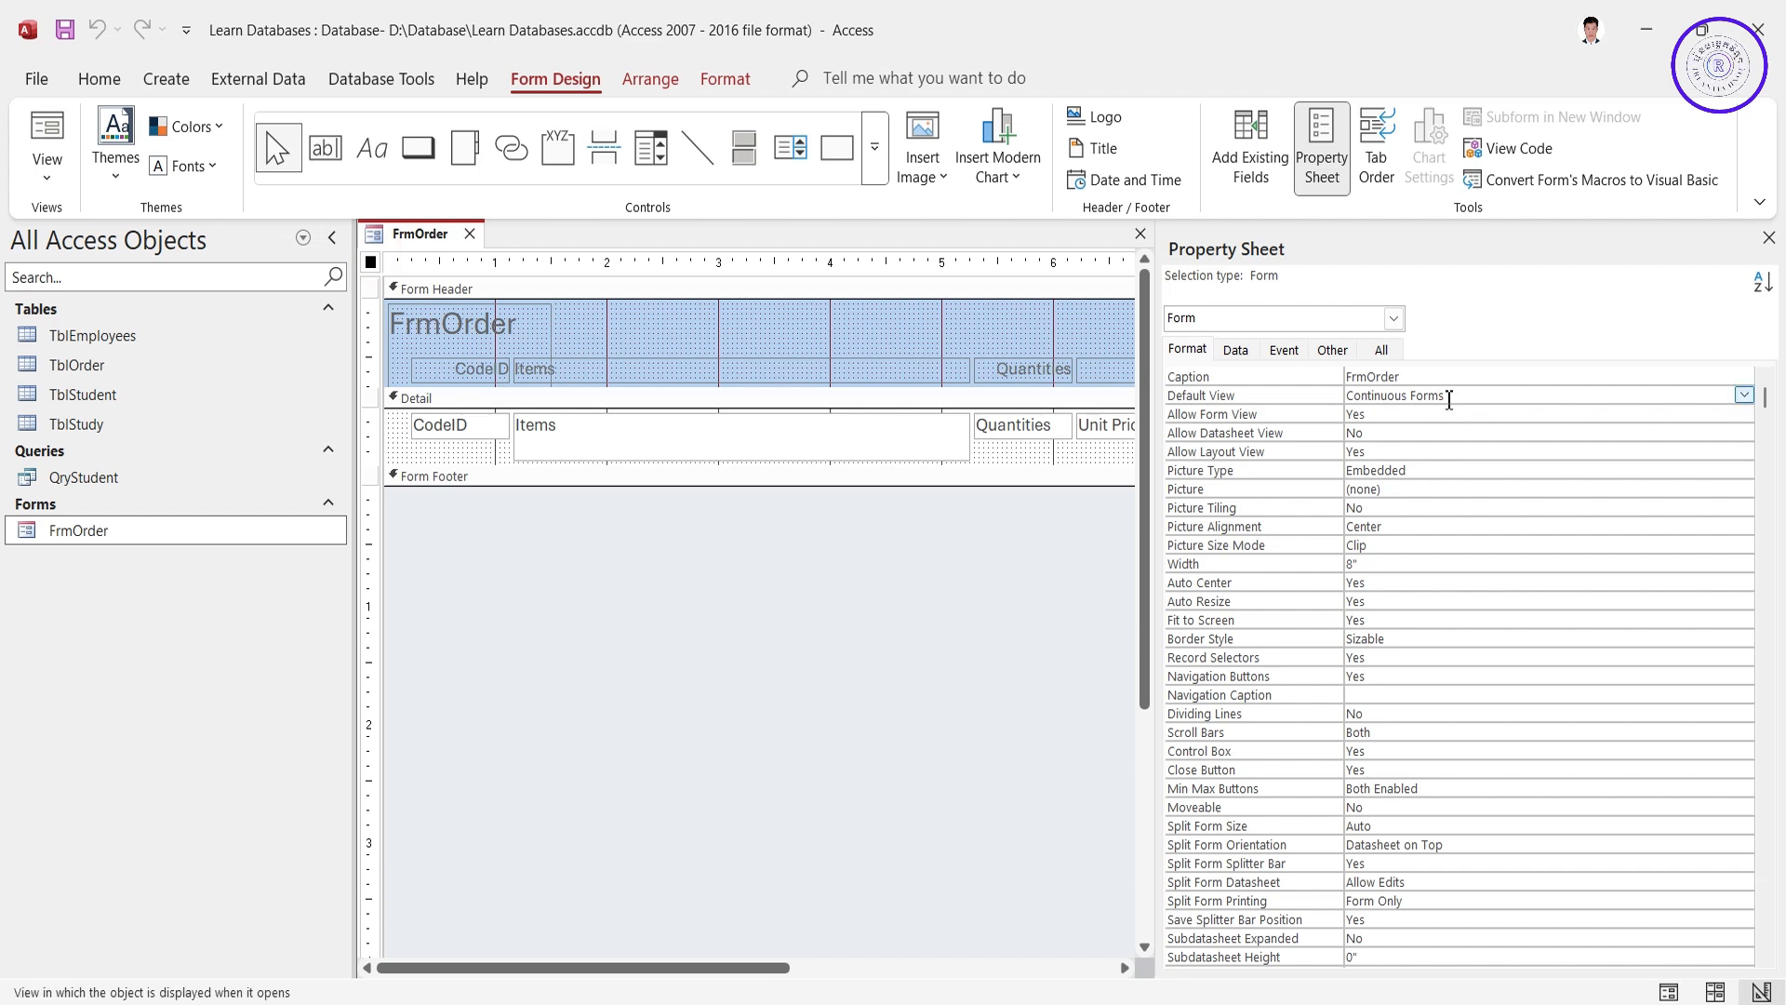
pyautogui.click(1742, 397)
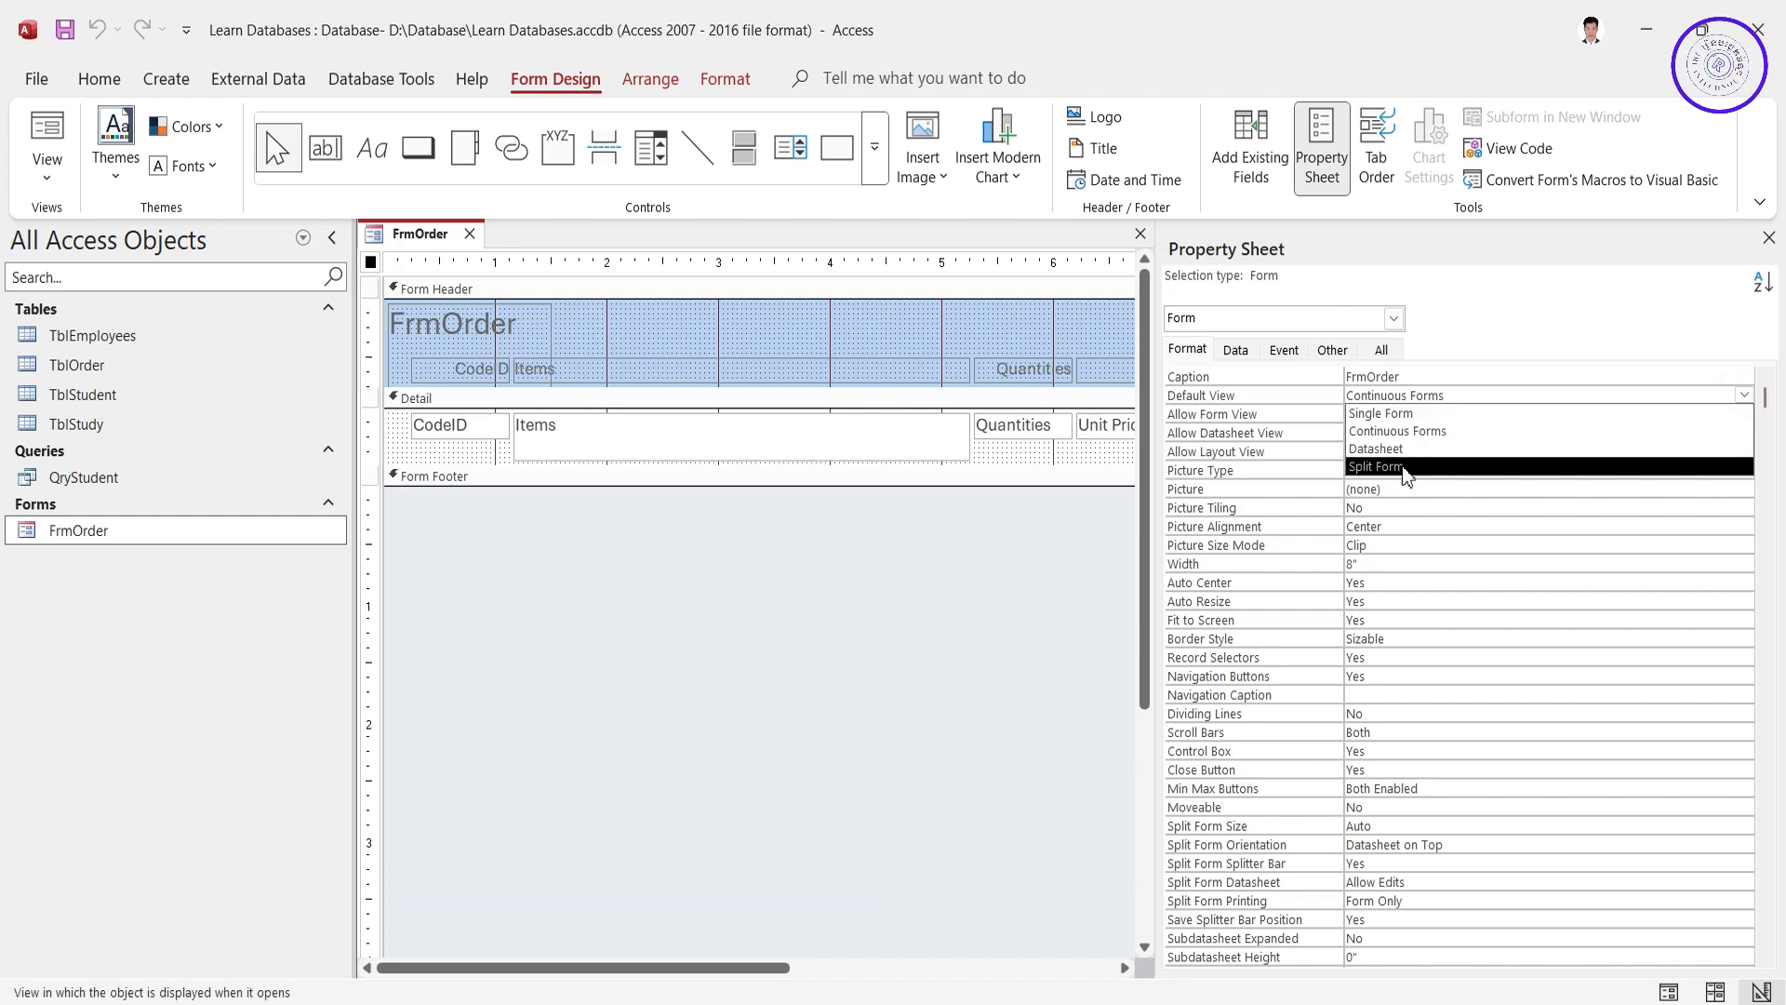
pyautogui.click(1372, 415)
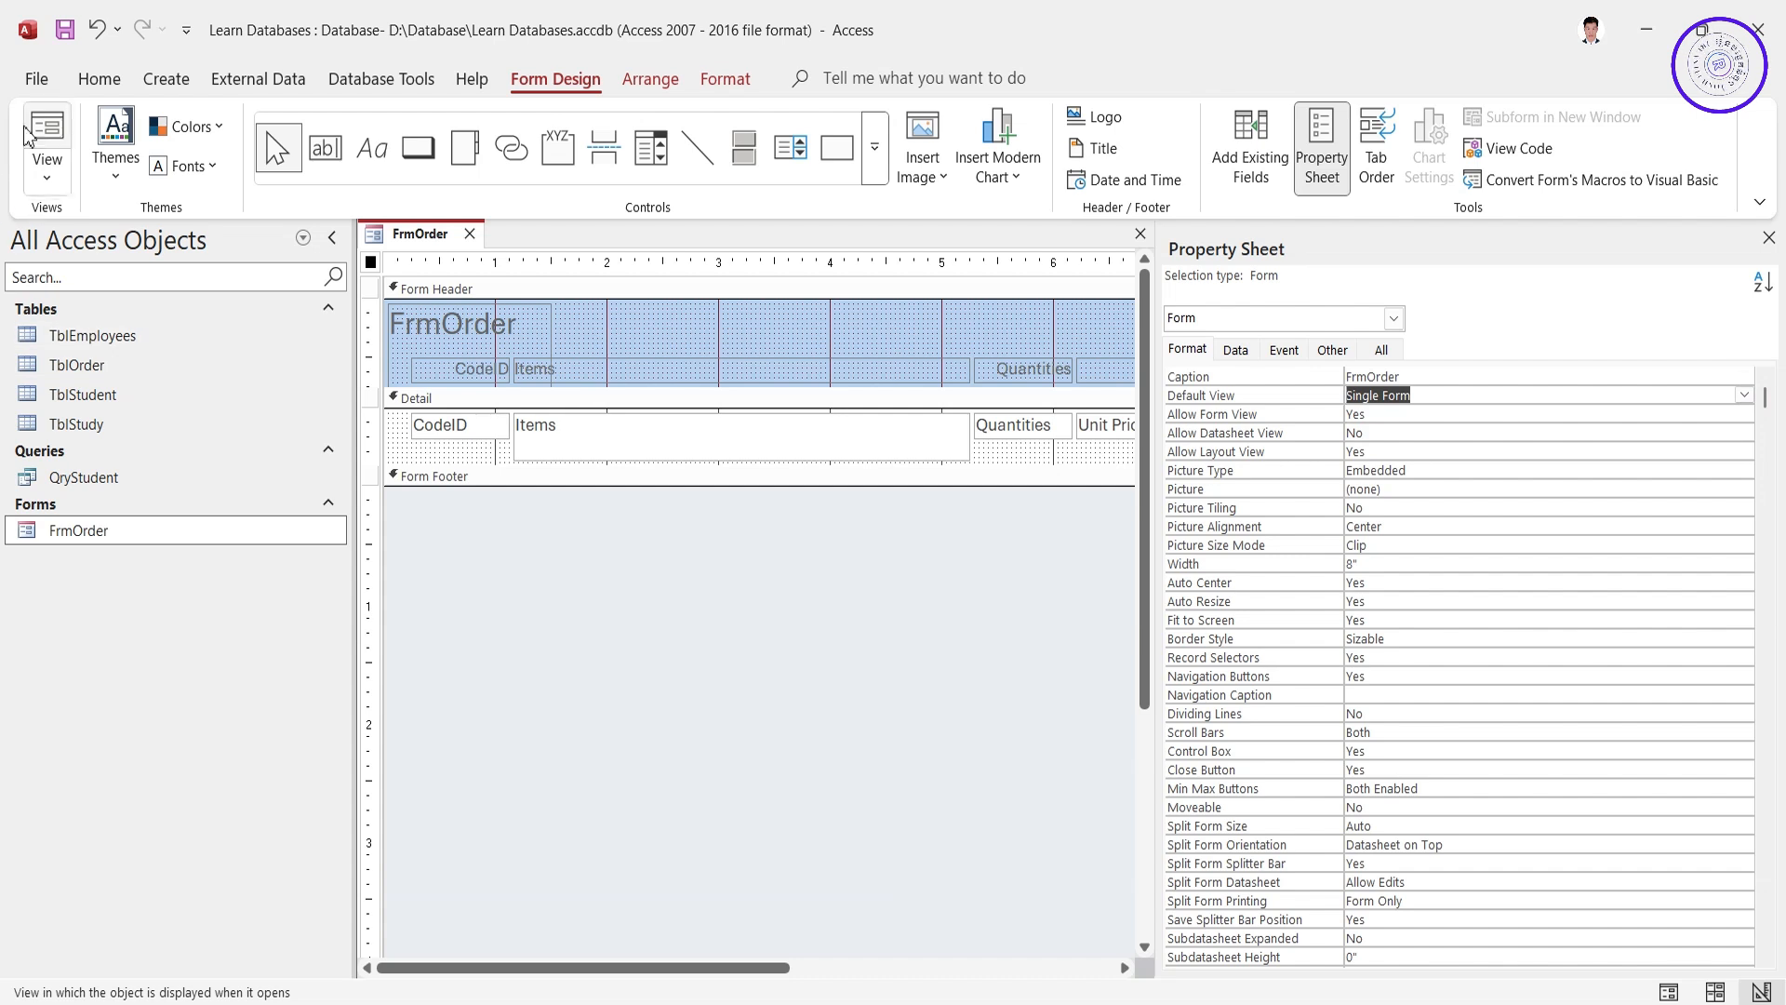
# Step: Display FrmOrder in Form View and check the CodeID and Items fields in the single-record layout
pyautogui.click(48, 157)
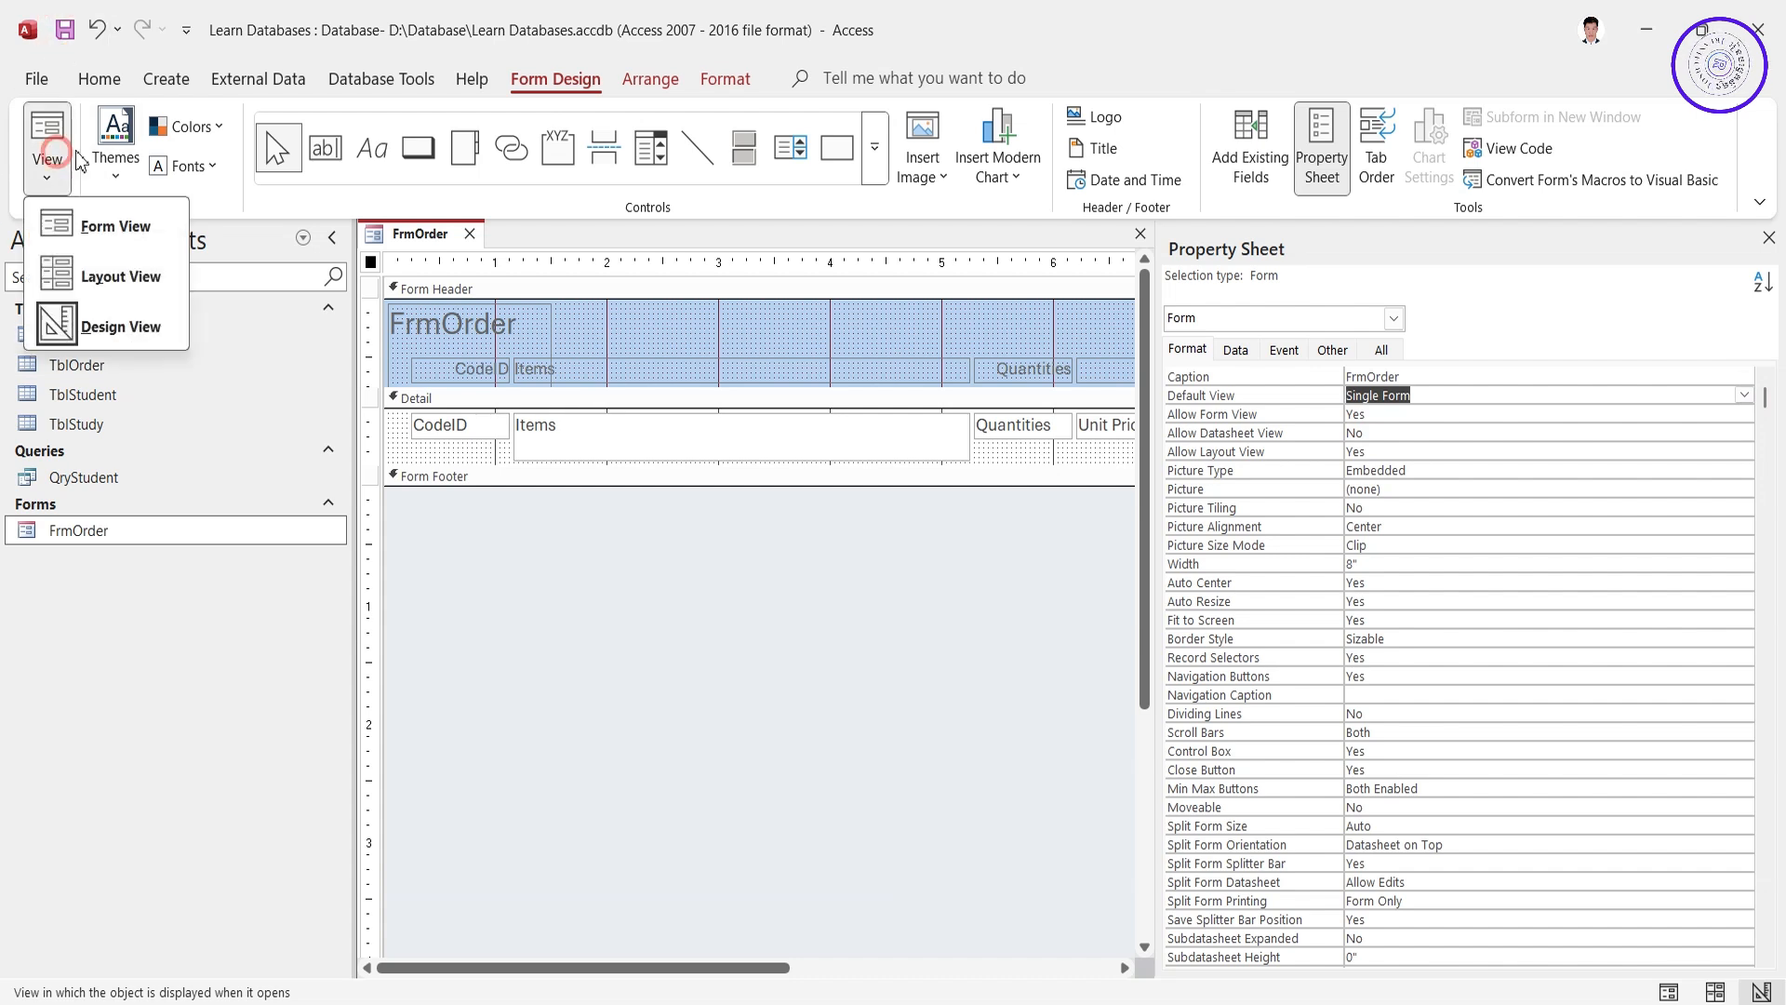
pyautogui.click(105, 244)
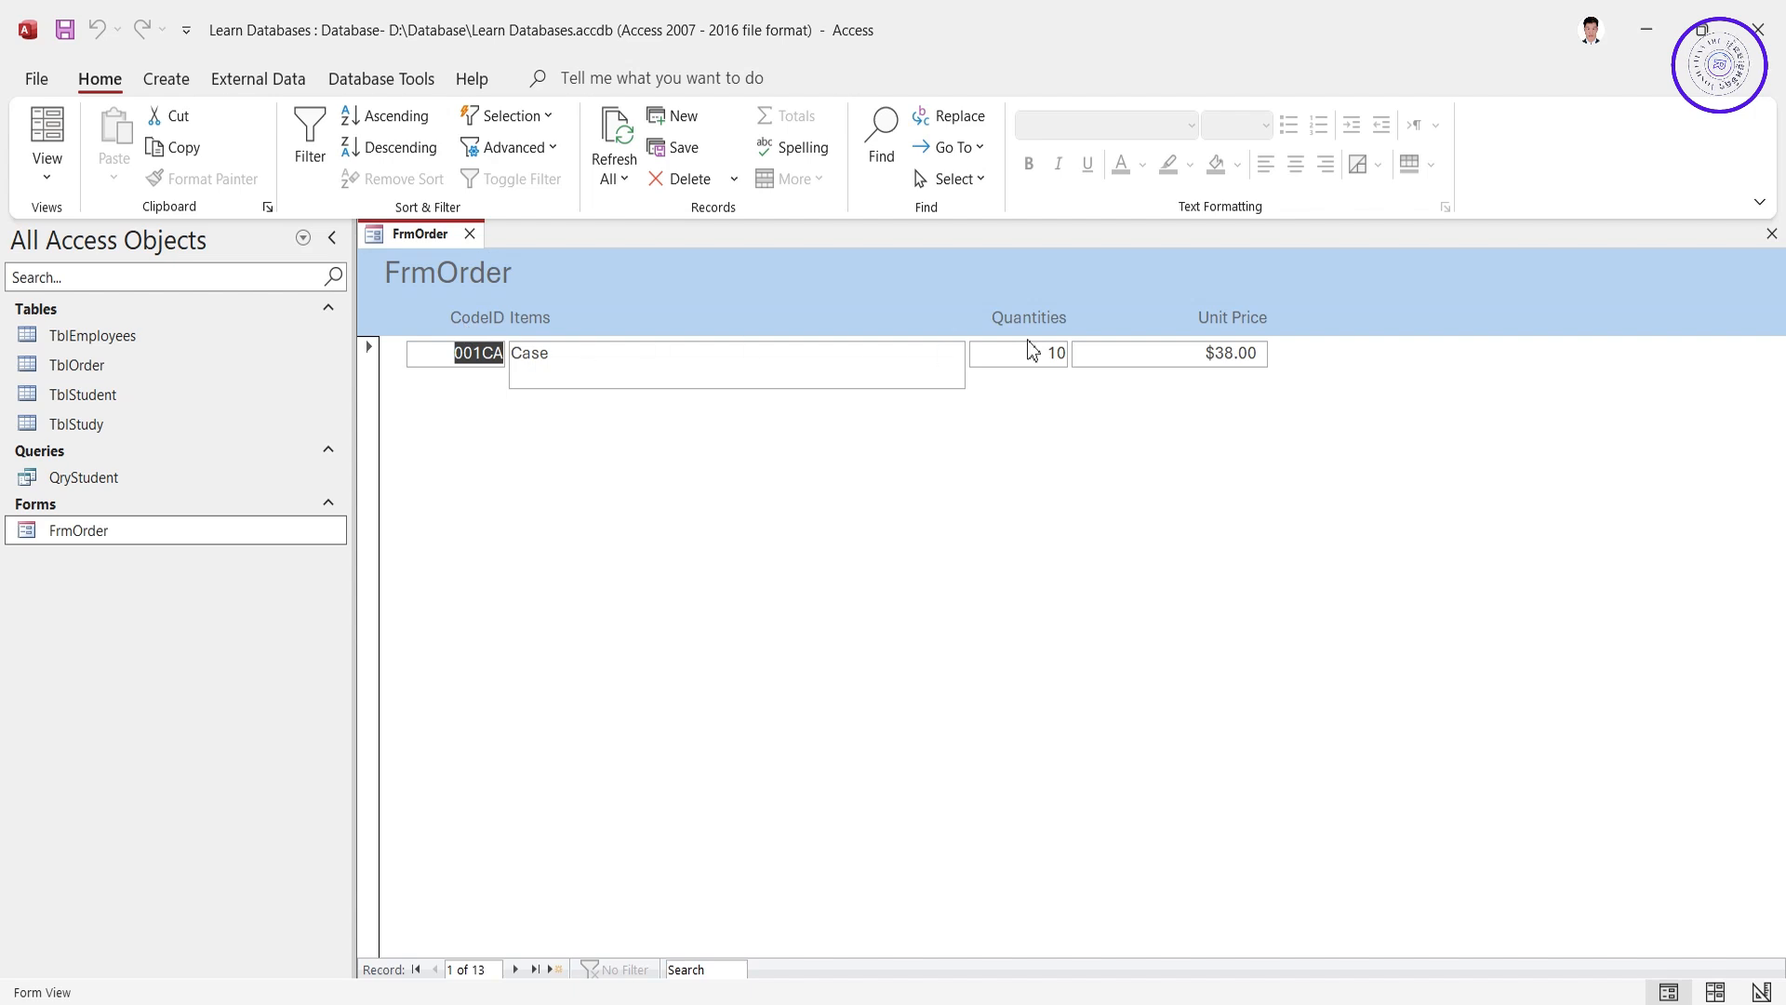
pyautogui.click(458, 347)
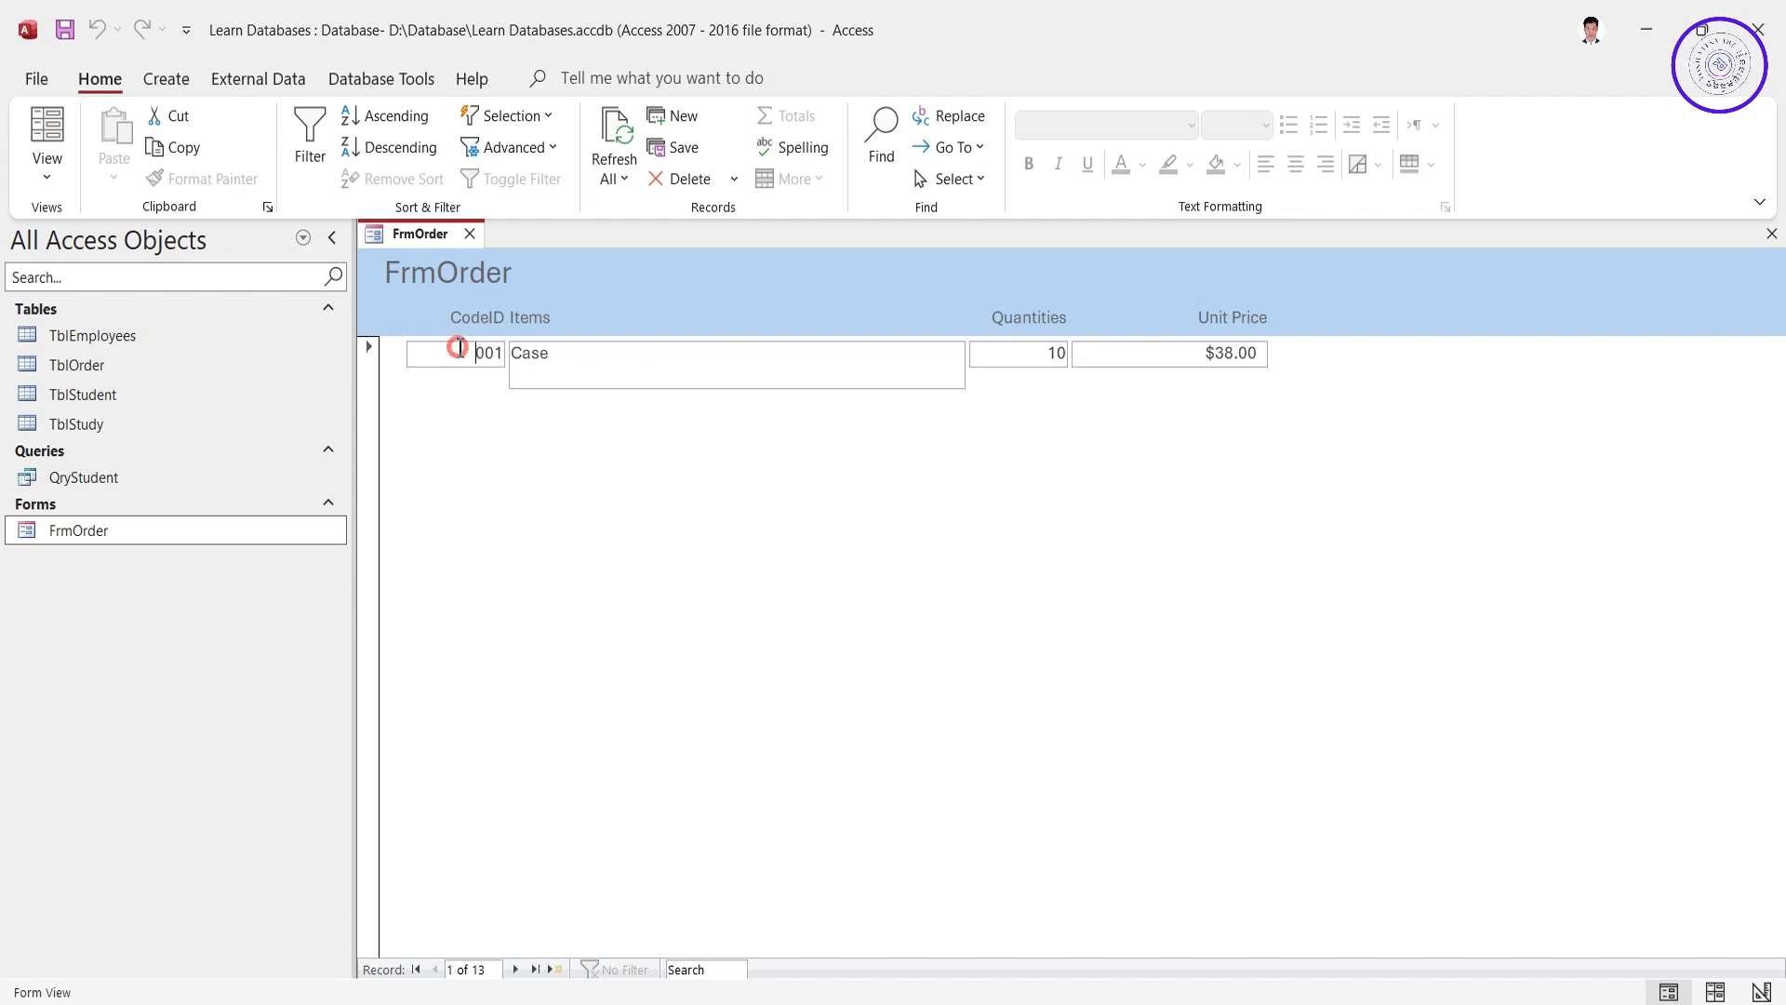
pyautogui.click(611, 363)
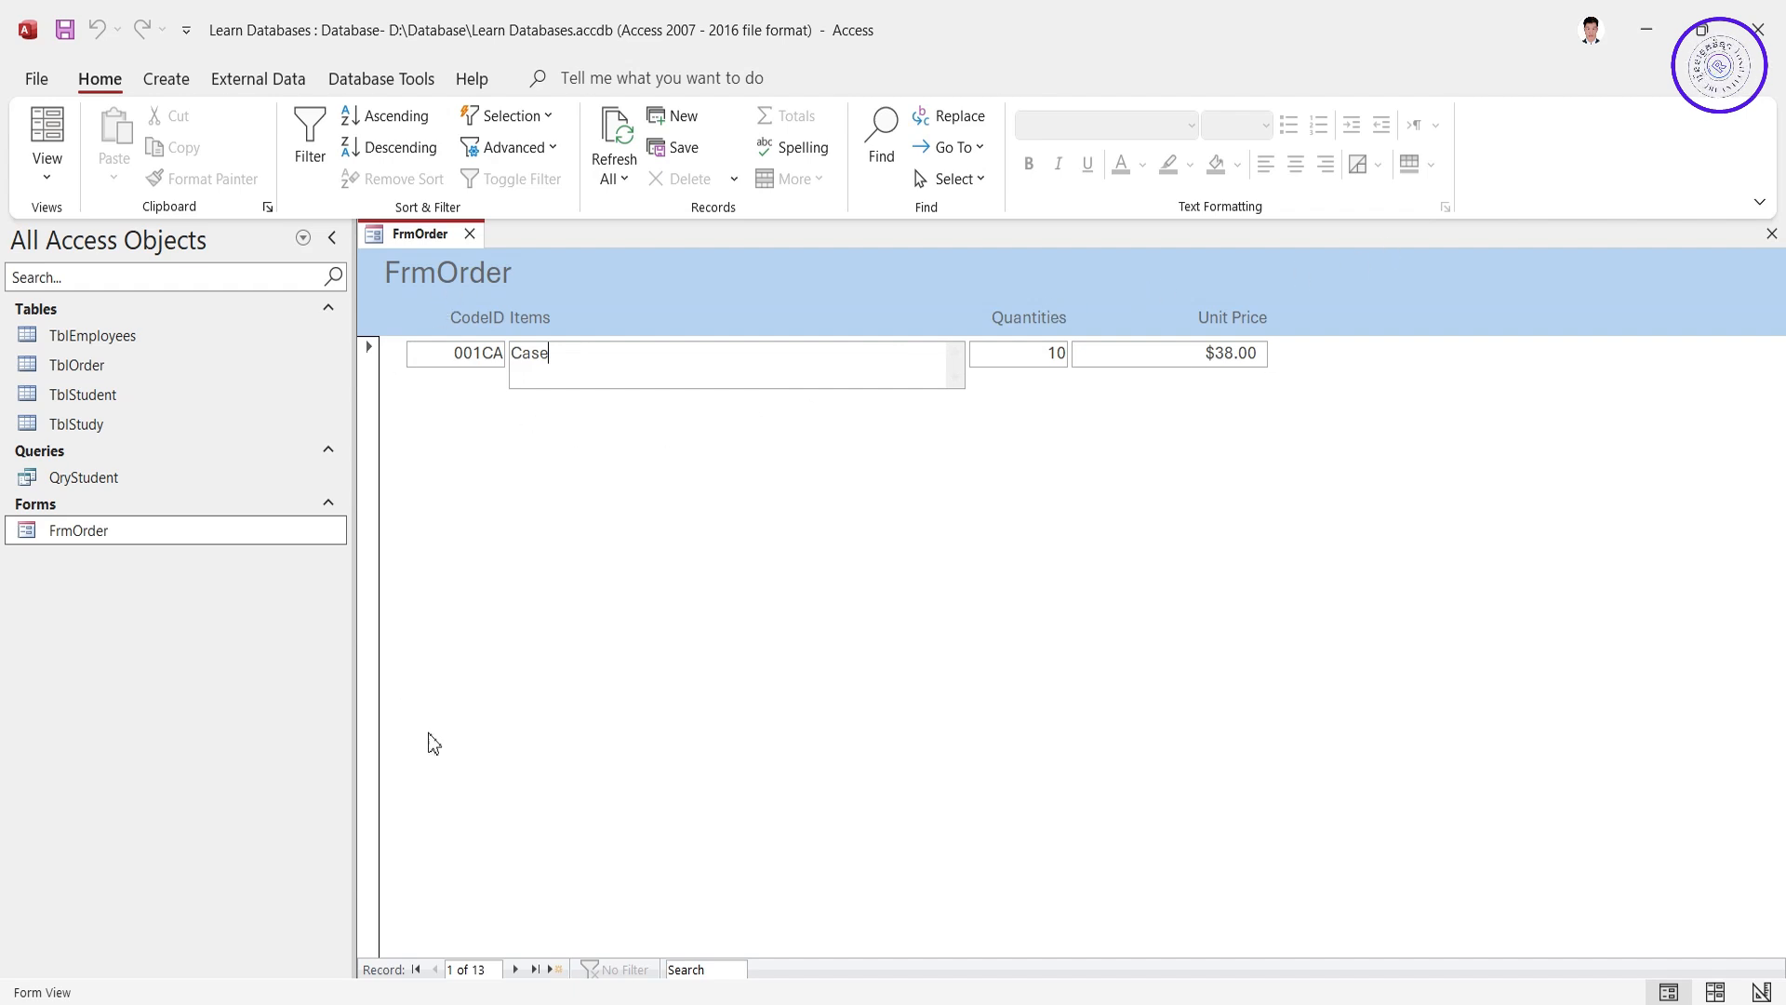
# Step: Return FrmOrder to Design View and make the Detail section about 0.4 inch taller
pyautogui.rightClick(431, 245)
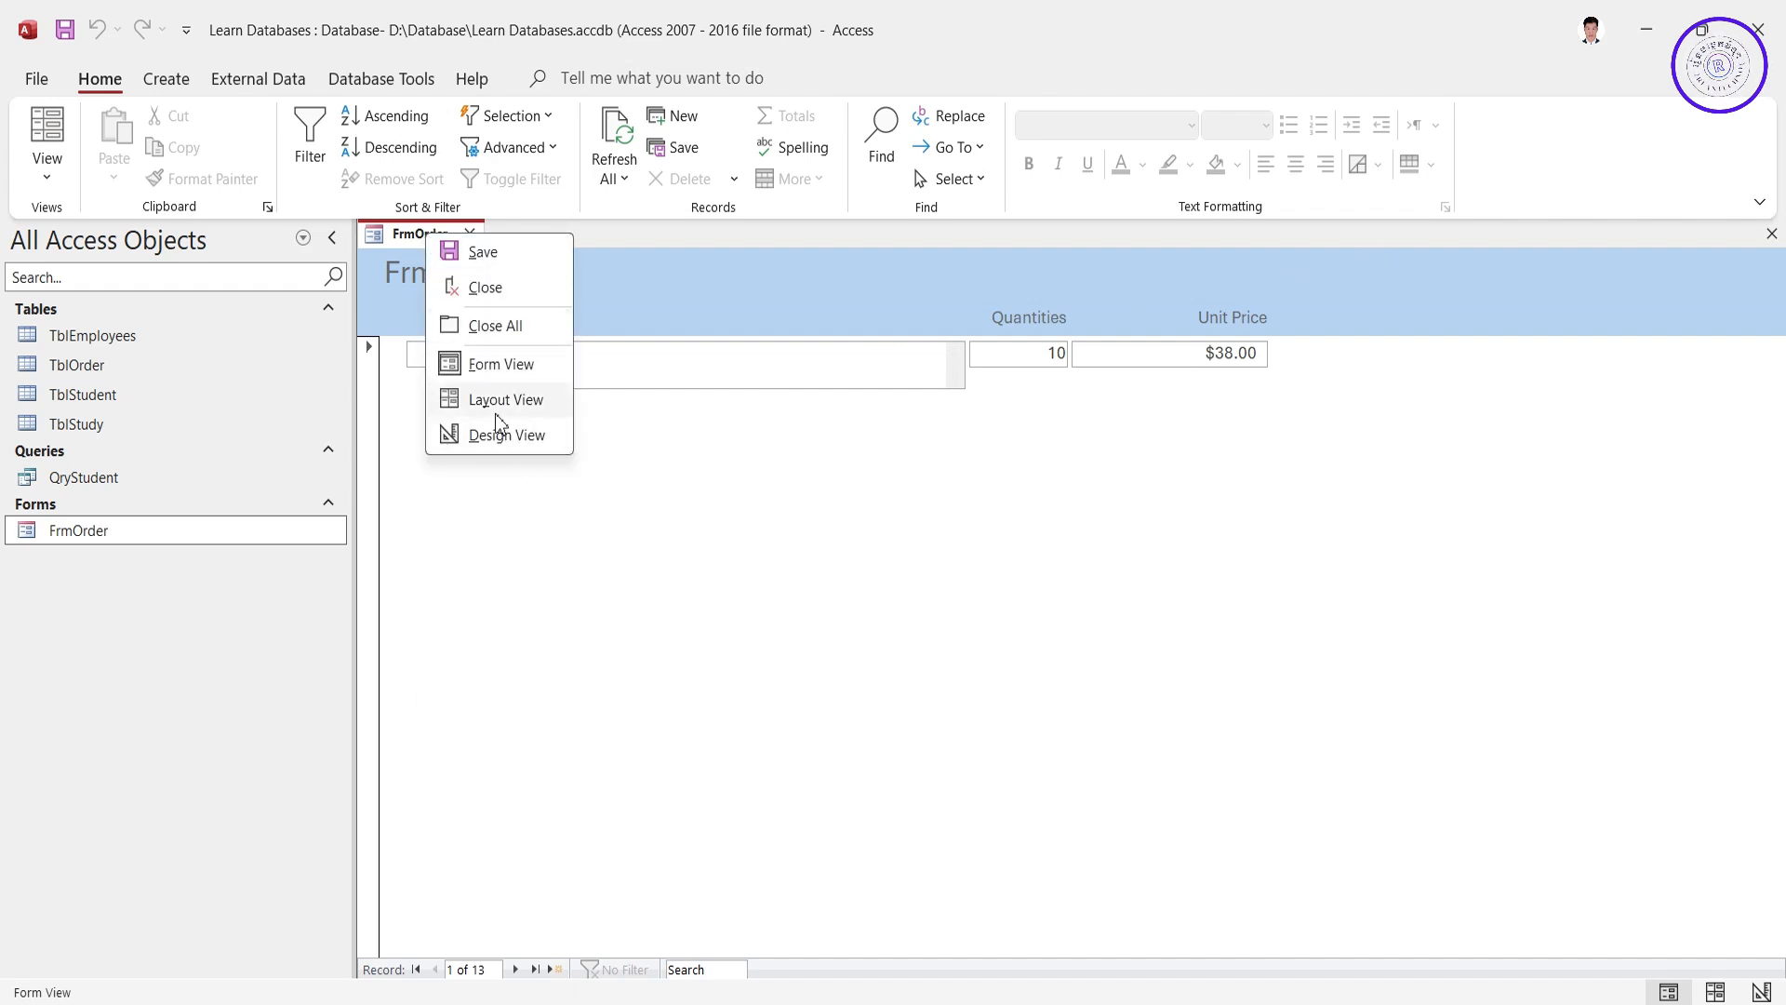
pyautogui.click(484, 434)
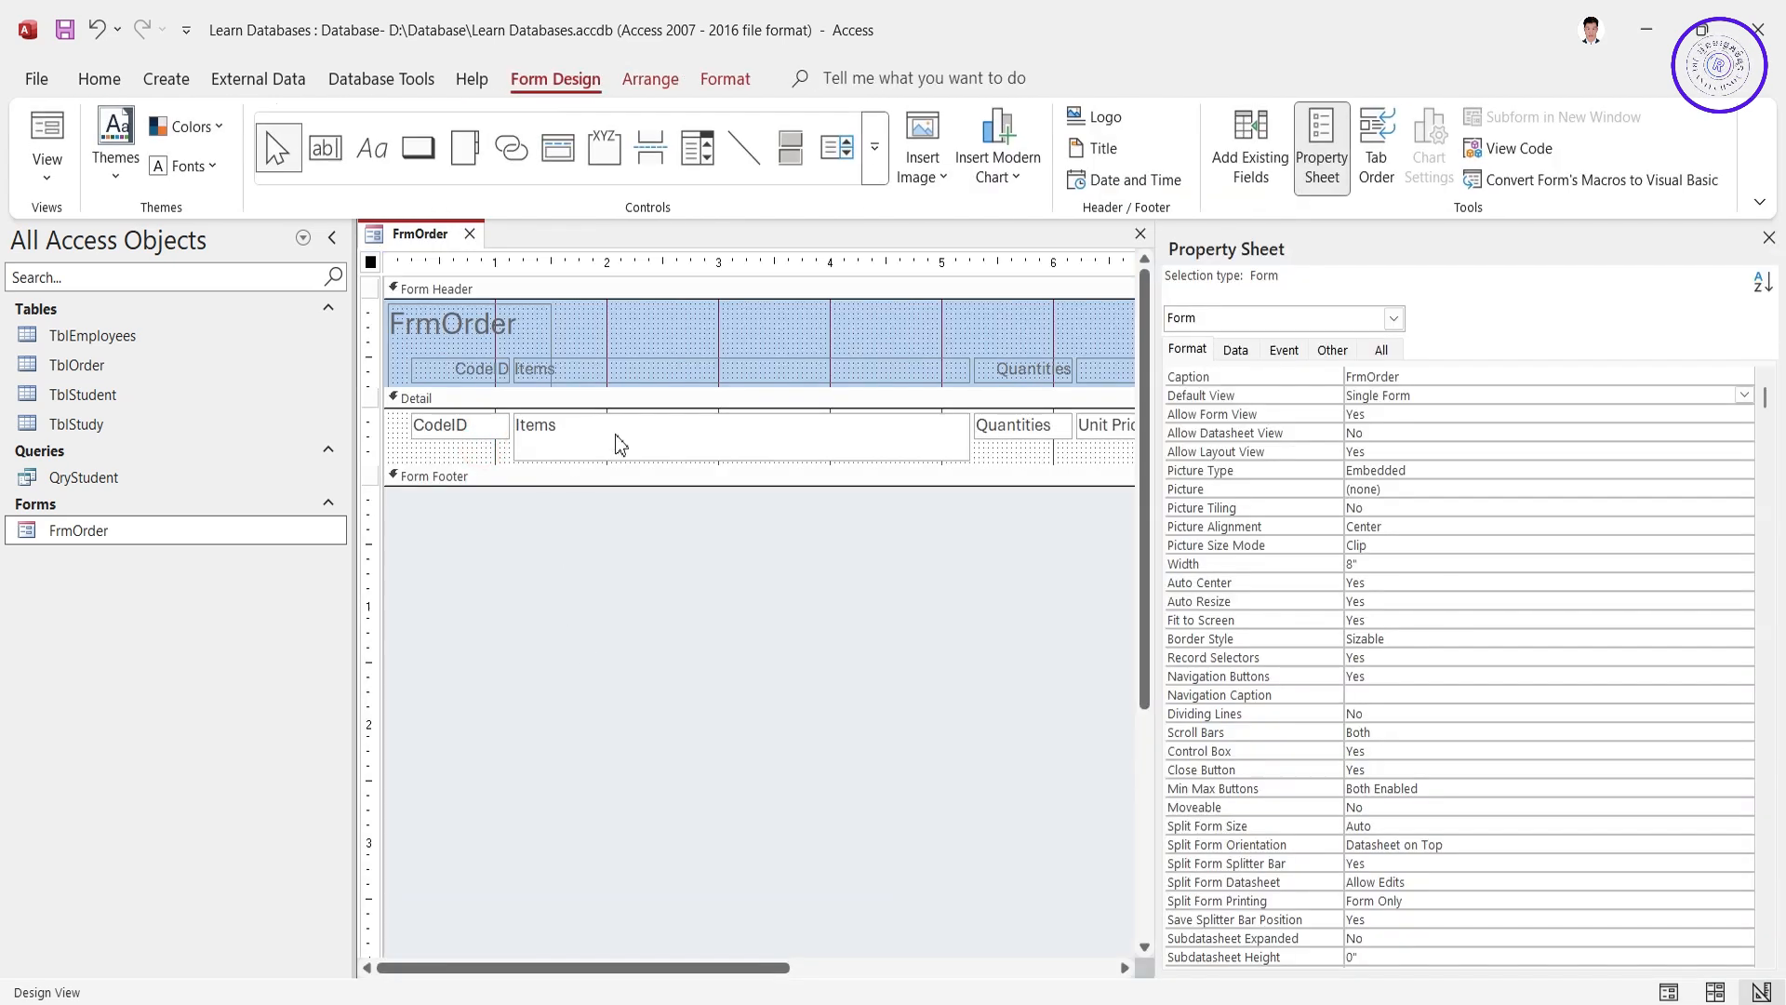
pyautogui.click(1768, 239)
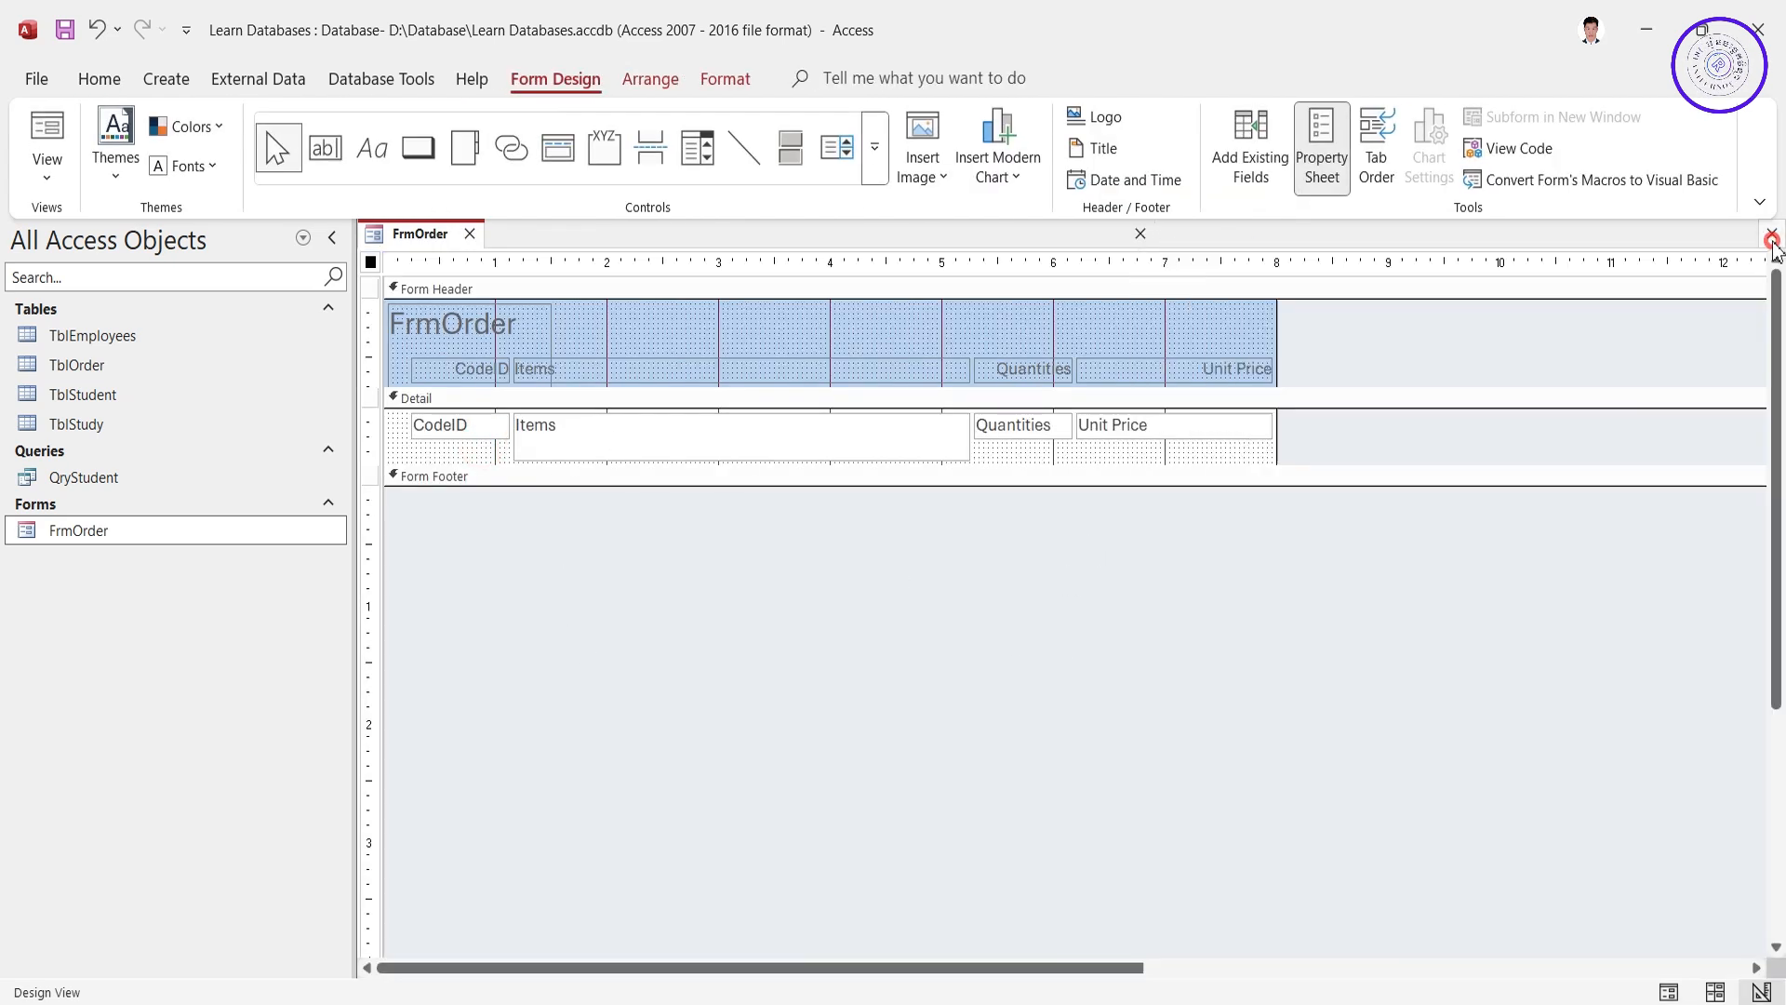
pyautogui.click(934, 473)
pyautogui.click(808, 442)
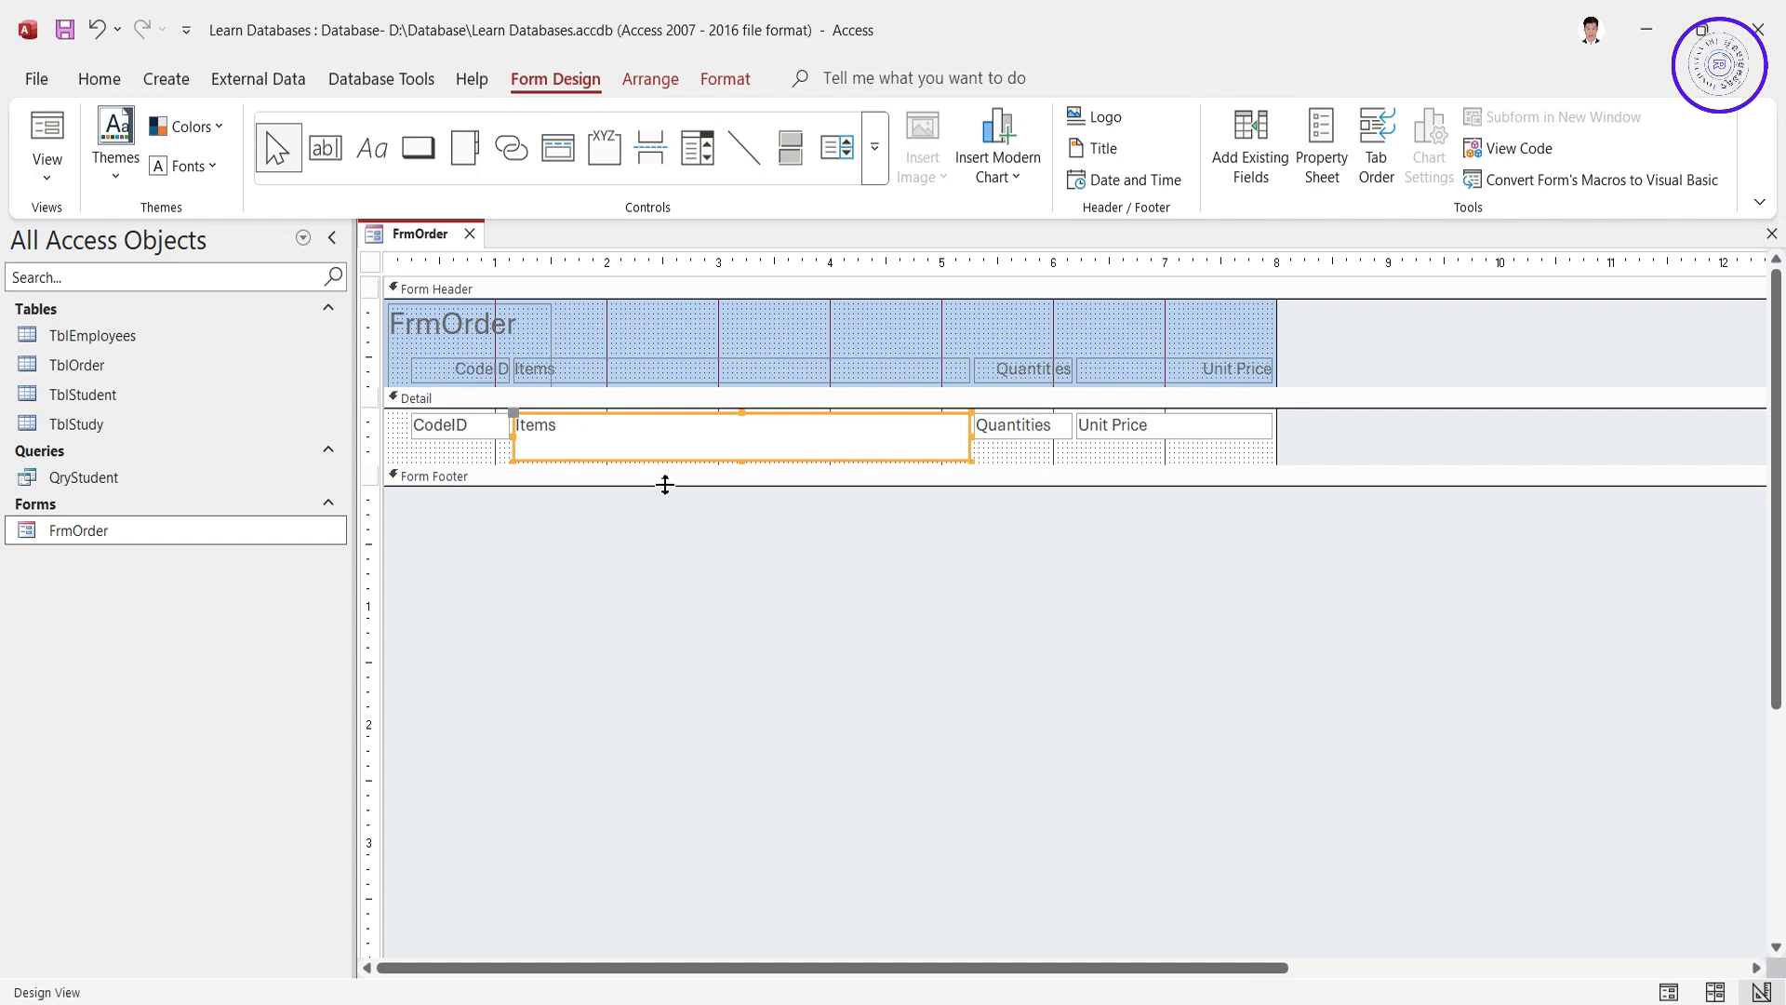
pyautogui.moveTo(664, 484); pyautogui.dragTo(936, 532)
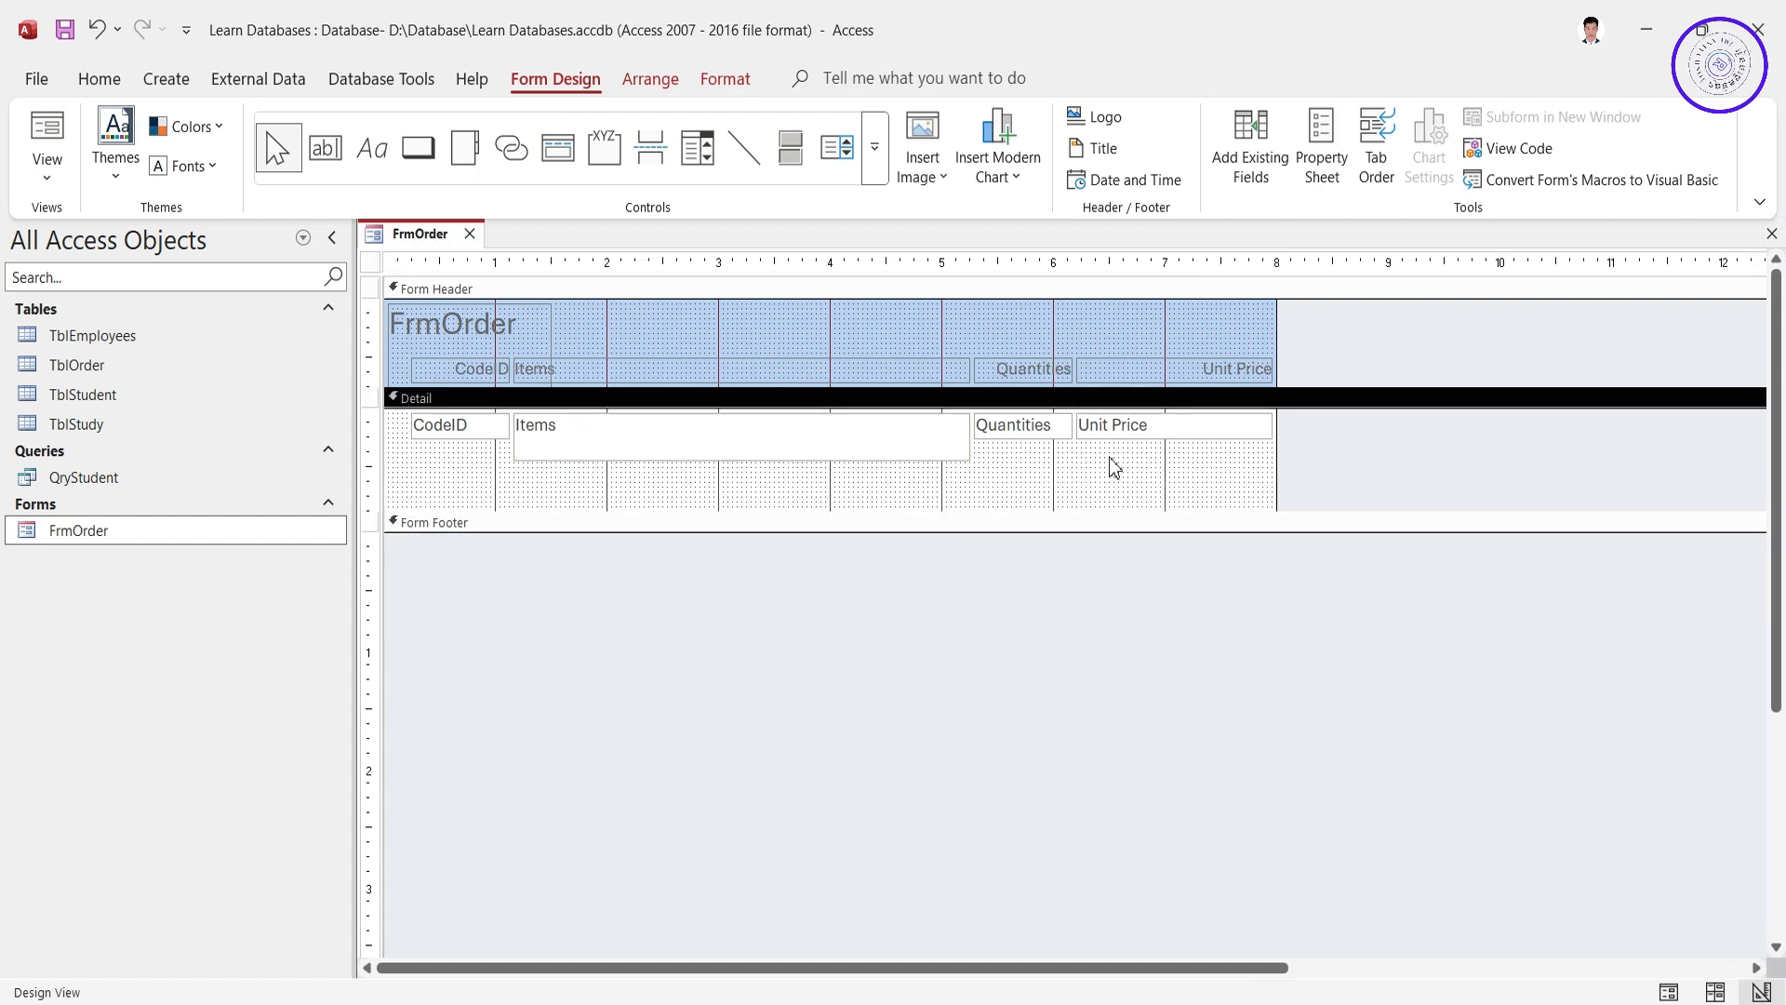
# Step: Move the CodeID text box slightly down and to the left within the Detail section
pyautogui.click(1060, 369)
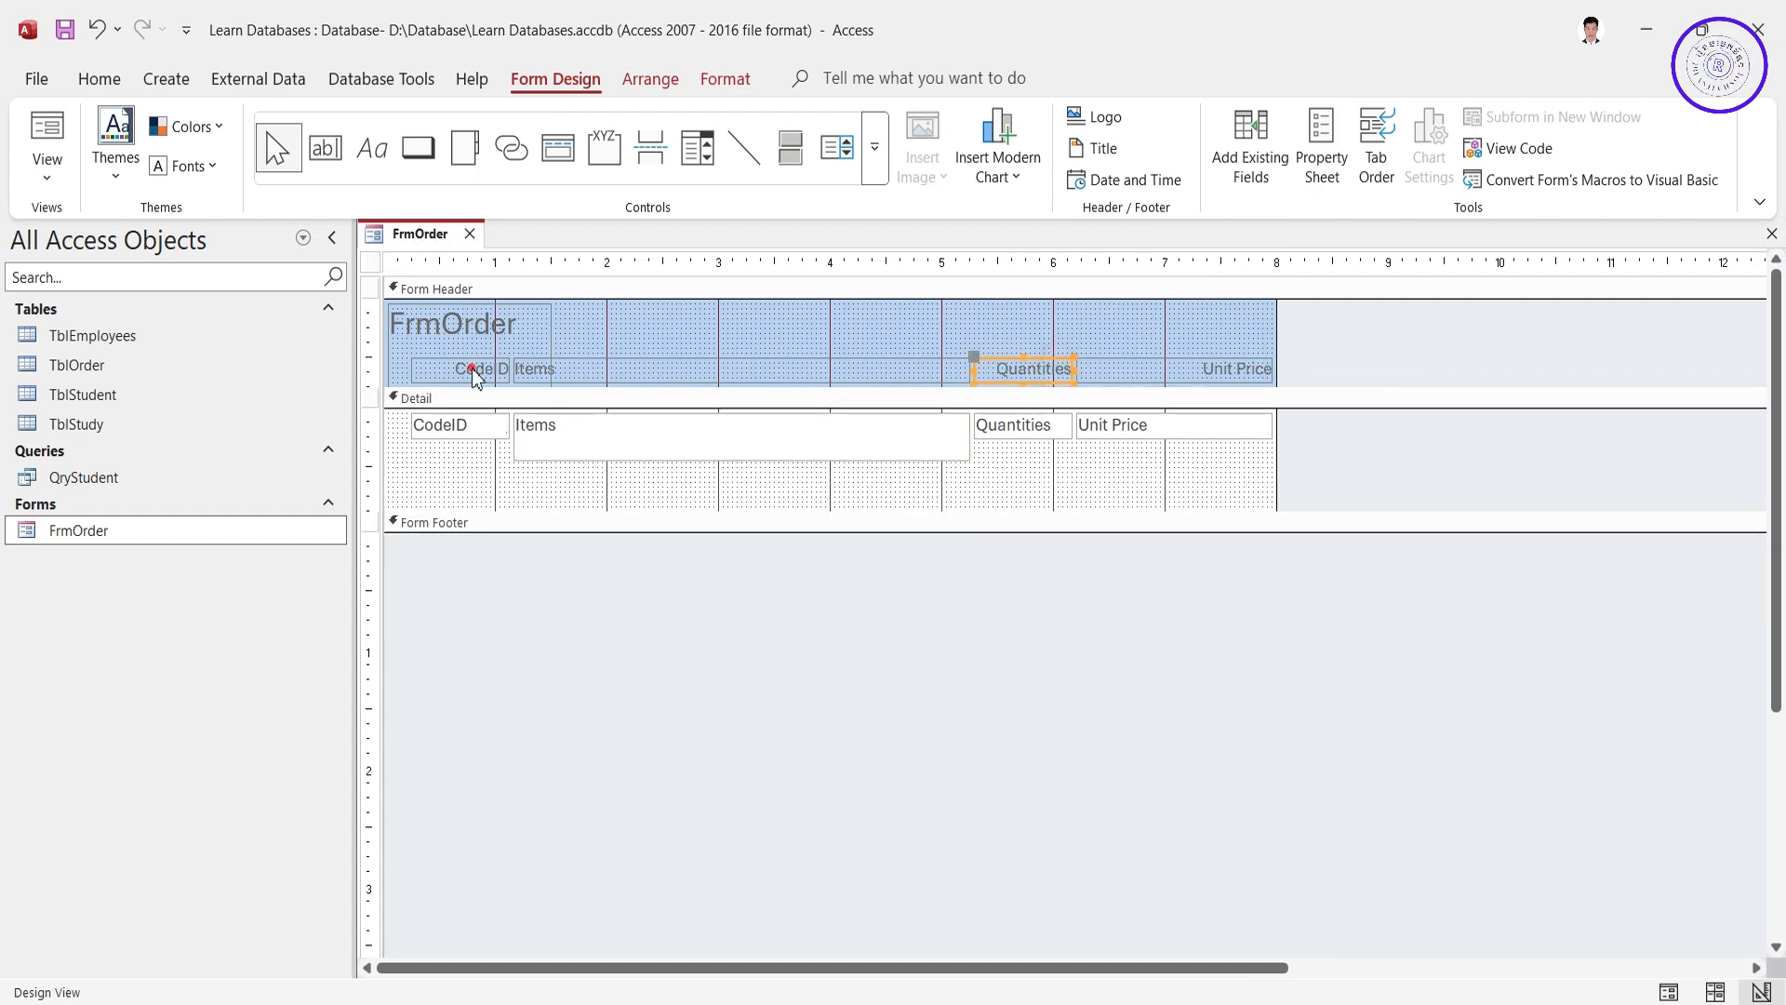
pyautogui.click(887, 481)
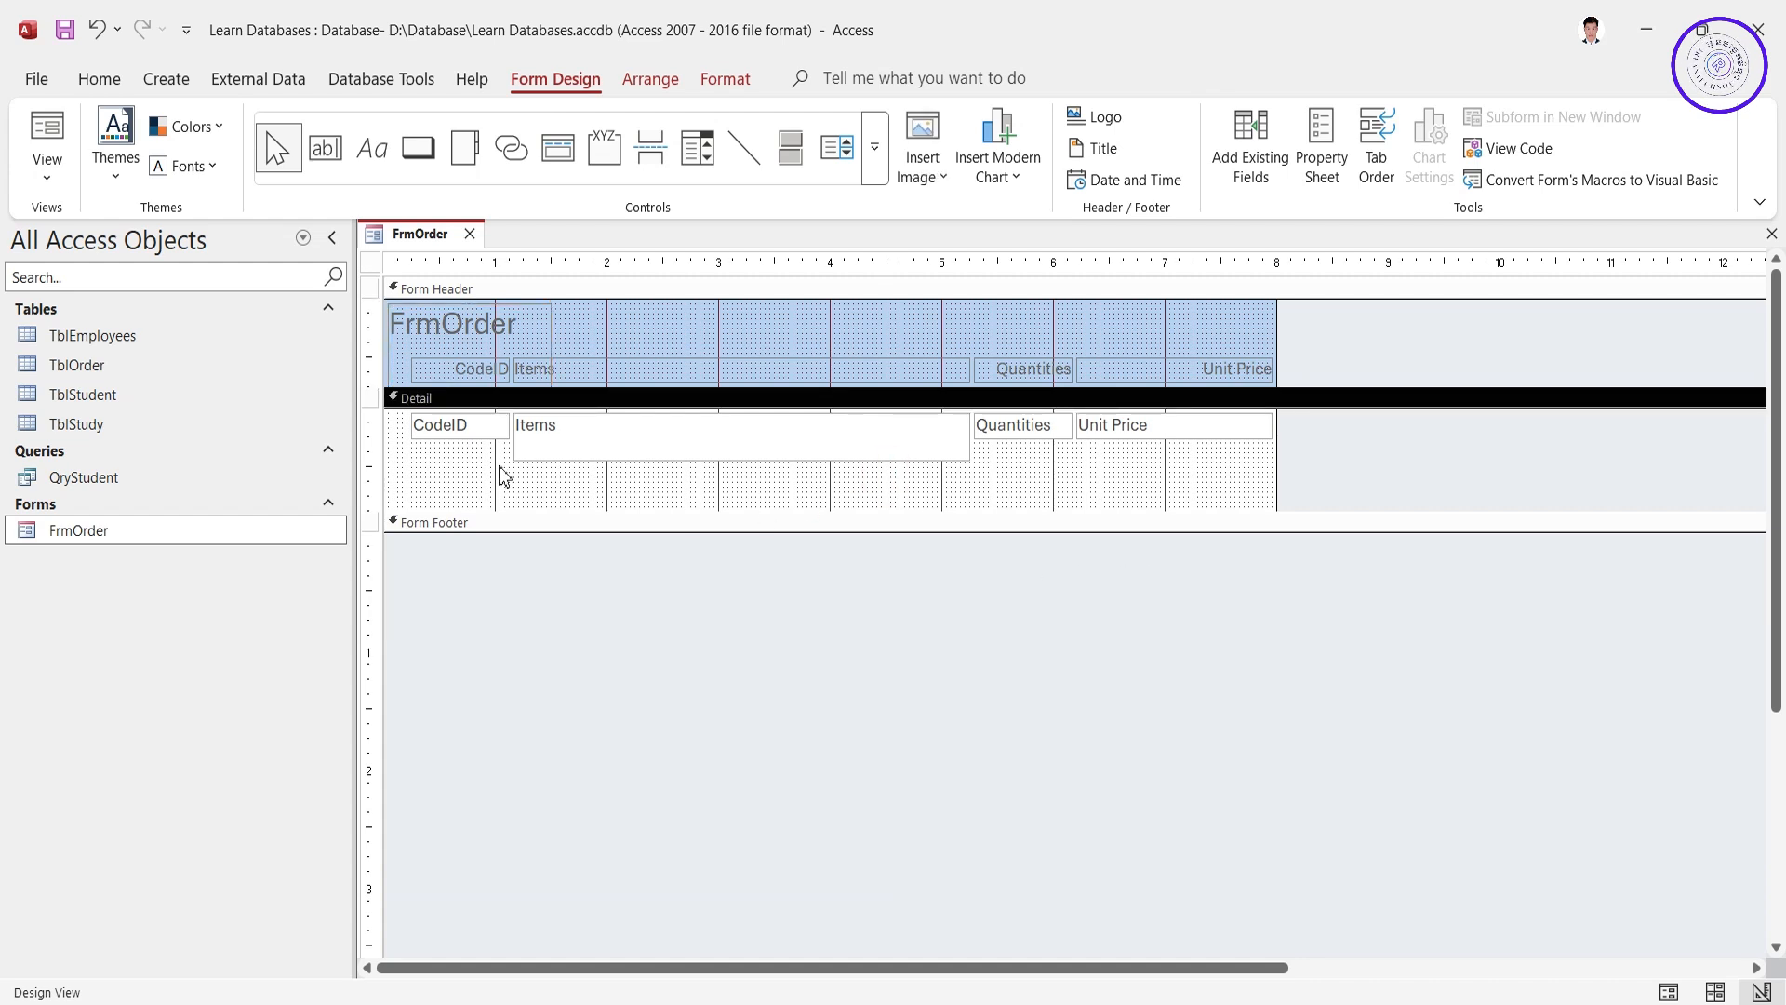
pyautogui.moveTo(450, 428); pyautogui.dragTo(444, 439)
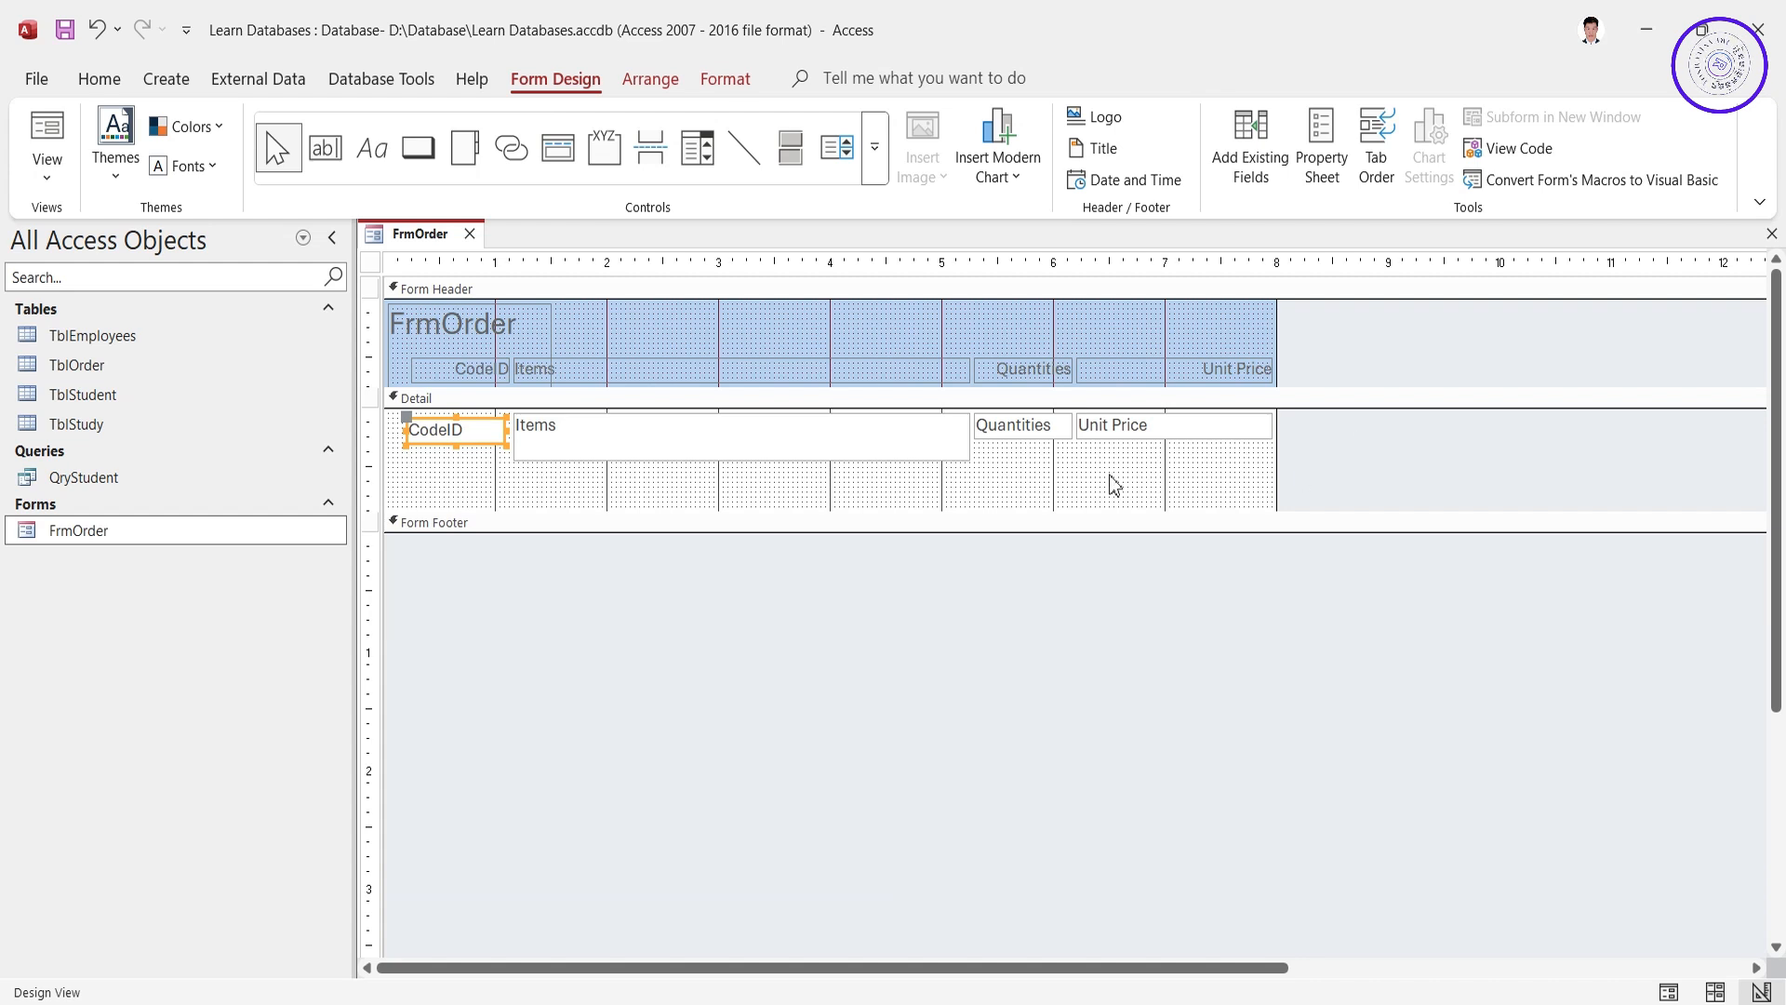
pyautogui.moveTo(456, 444); pyautogui.dragTo(460, 441)
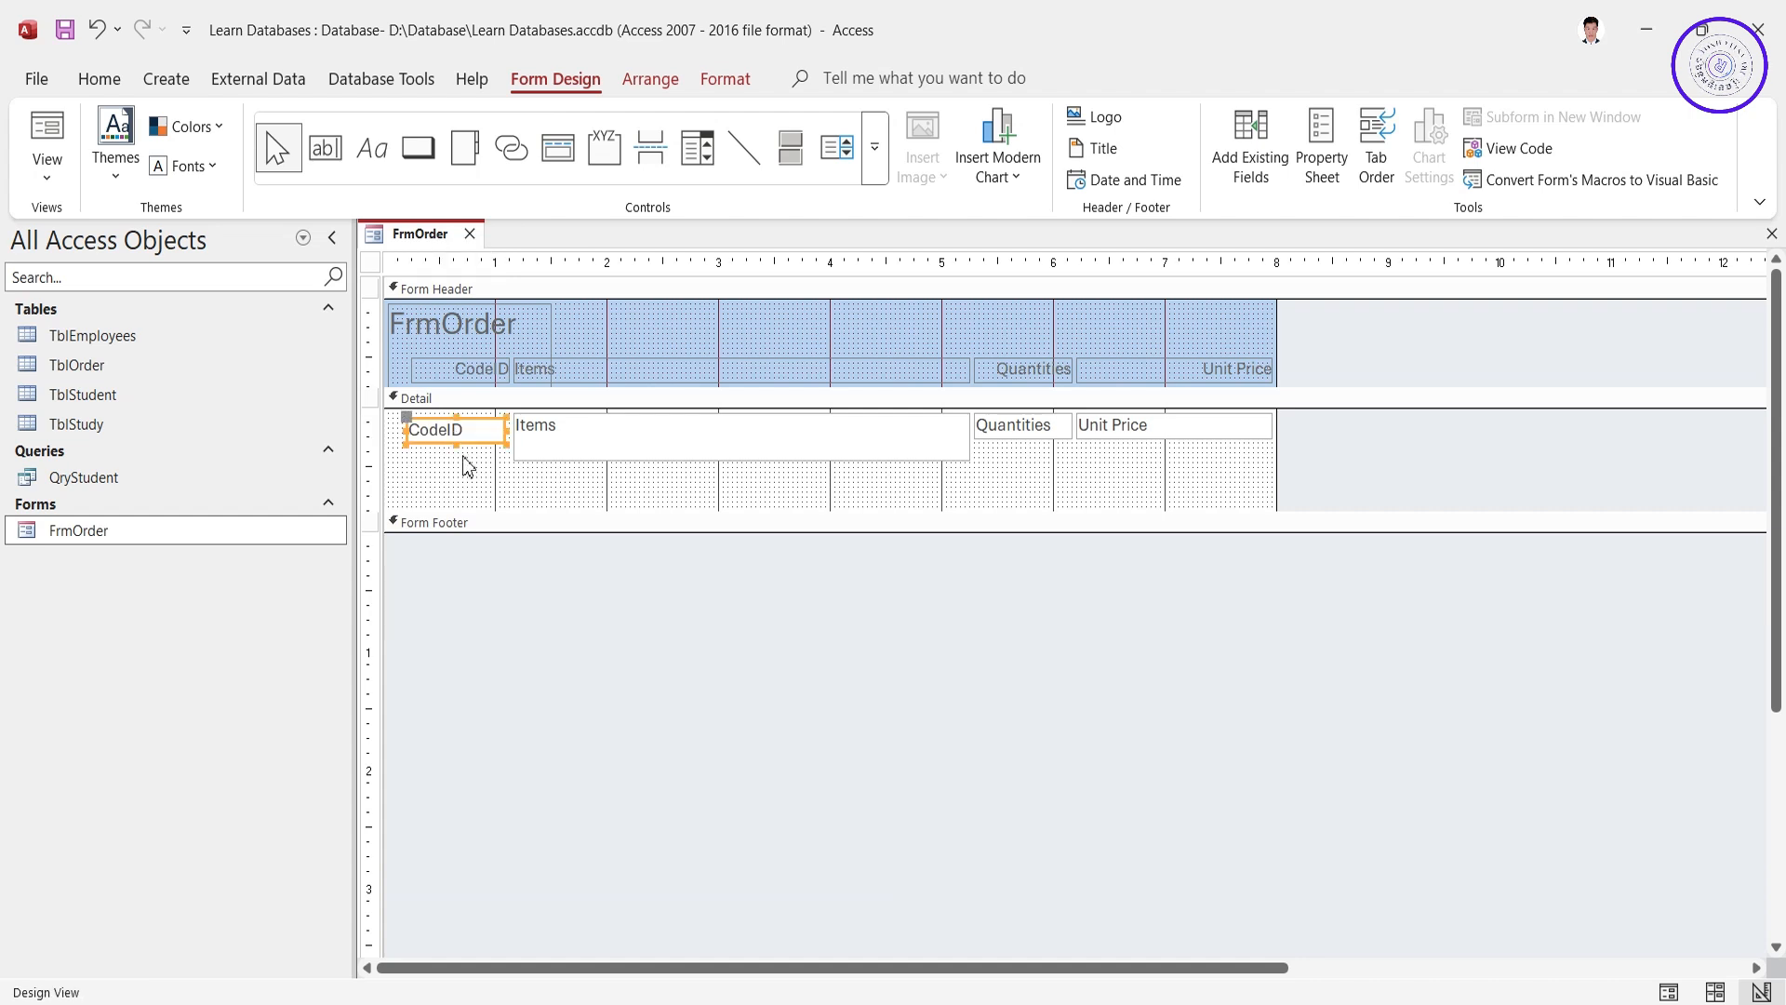
# Step: Reduce the height of the Items text box in the Detail section to a single text line
pyautogui.click(744, 460)
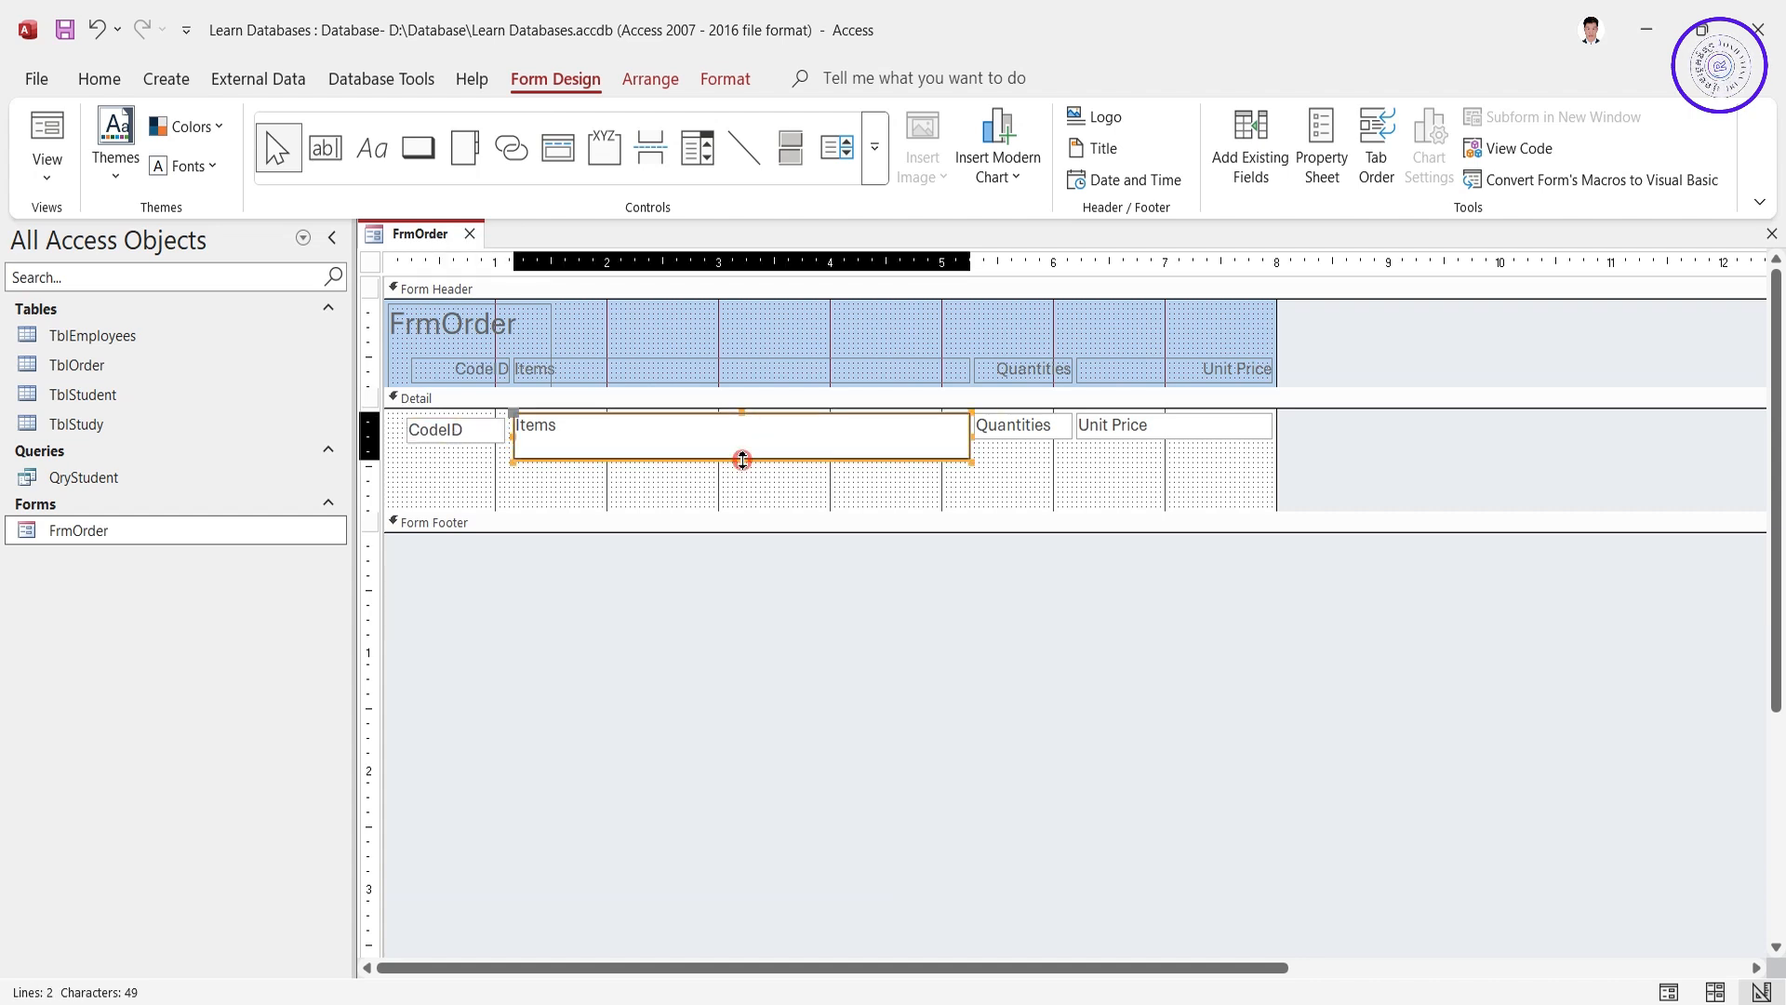
pyautogui.moveTo(742, 460); pyautogui.dragTo(740, 444)
pyautogui.click(1044, 427)
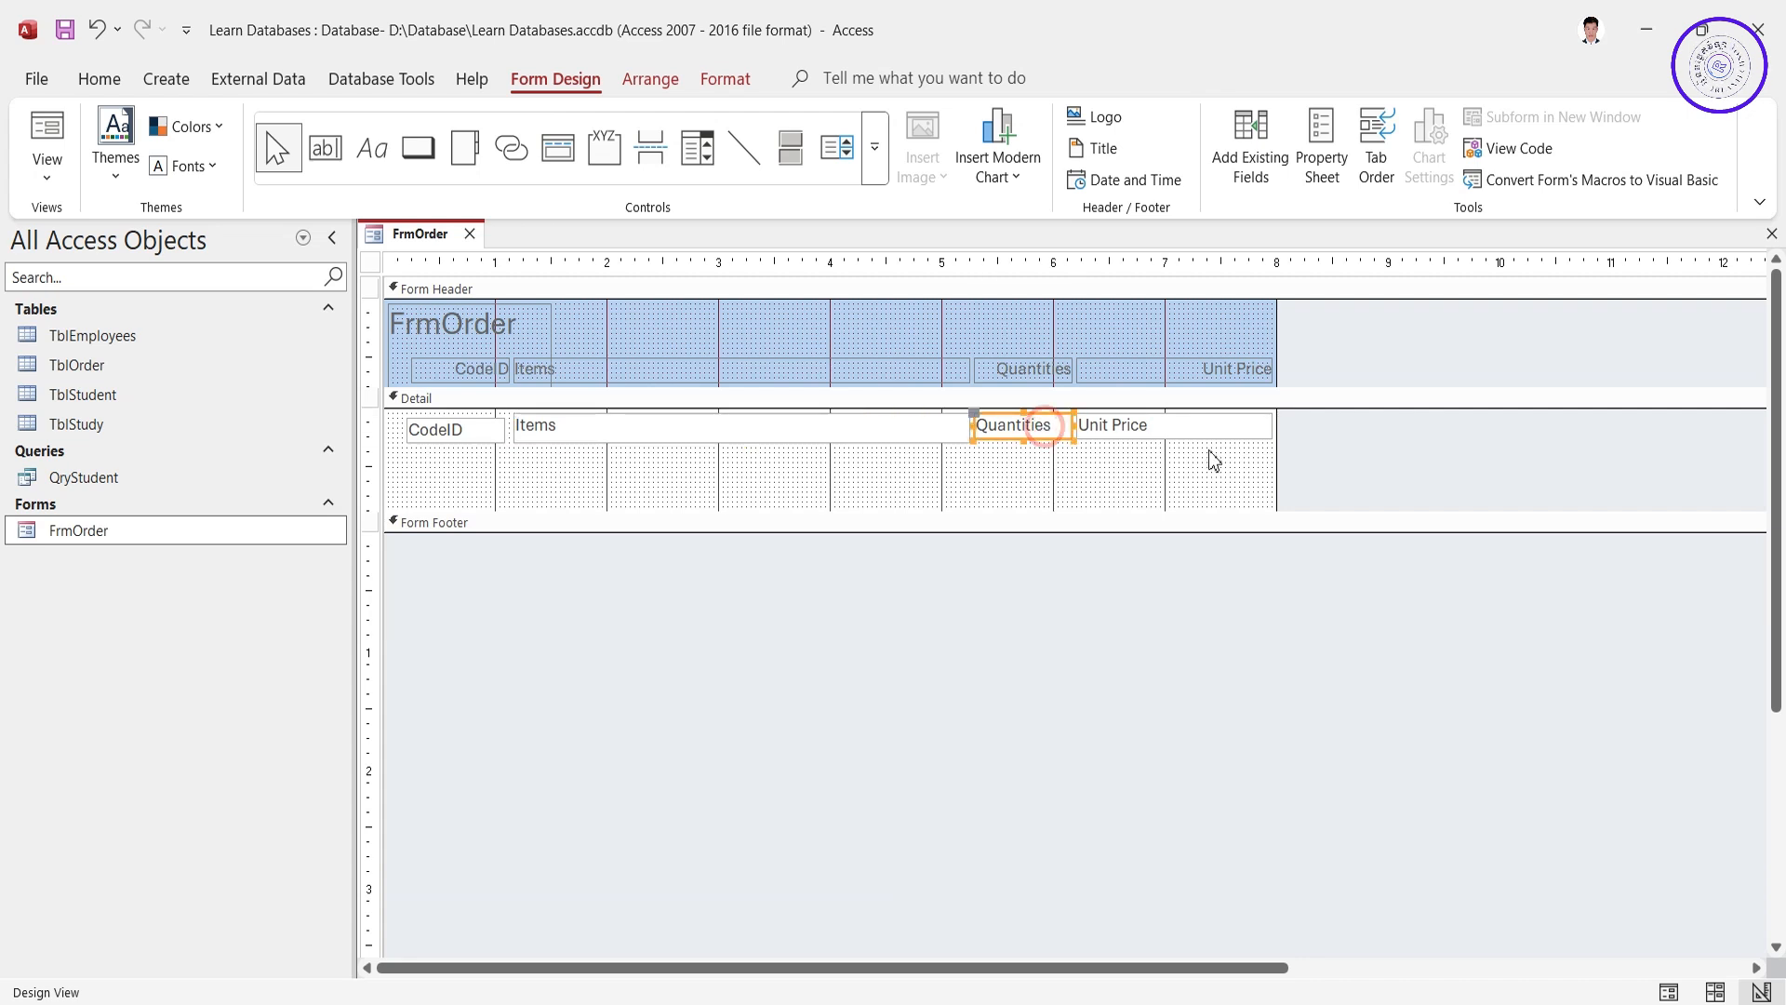
# Step: Check the adjusted fields of FrmOrder in Form View and close the form
pyautogui.click(49, 140)
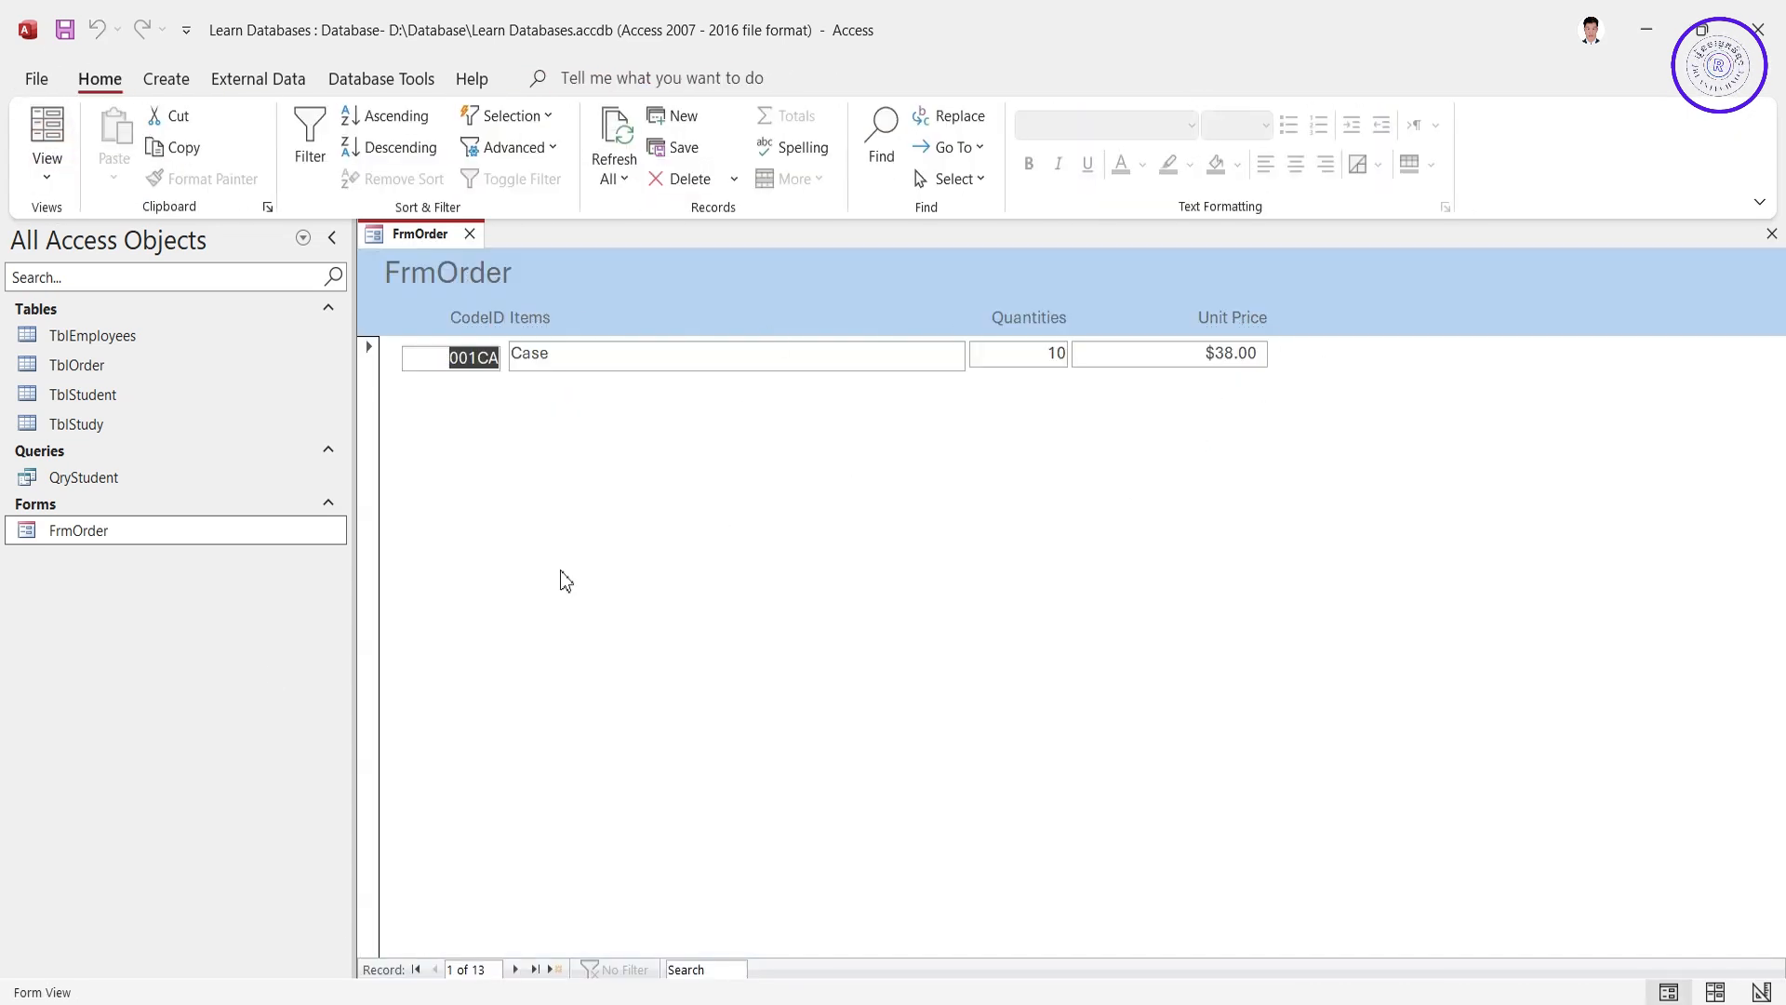
pyautogui.click(1772, 233)
pyautogui.click(802, 584)
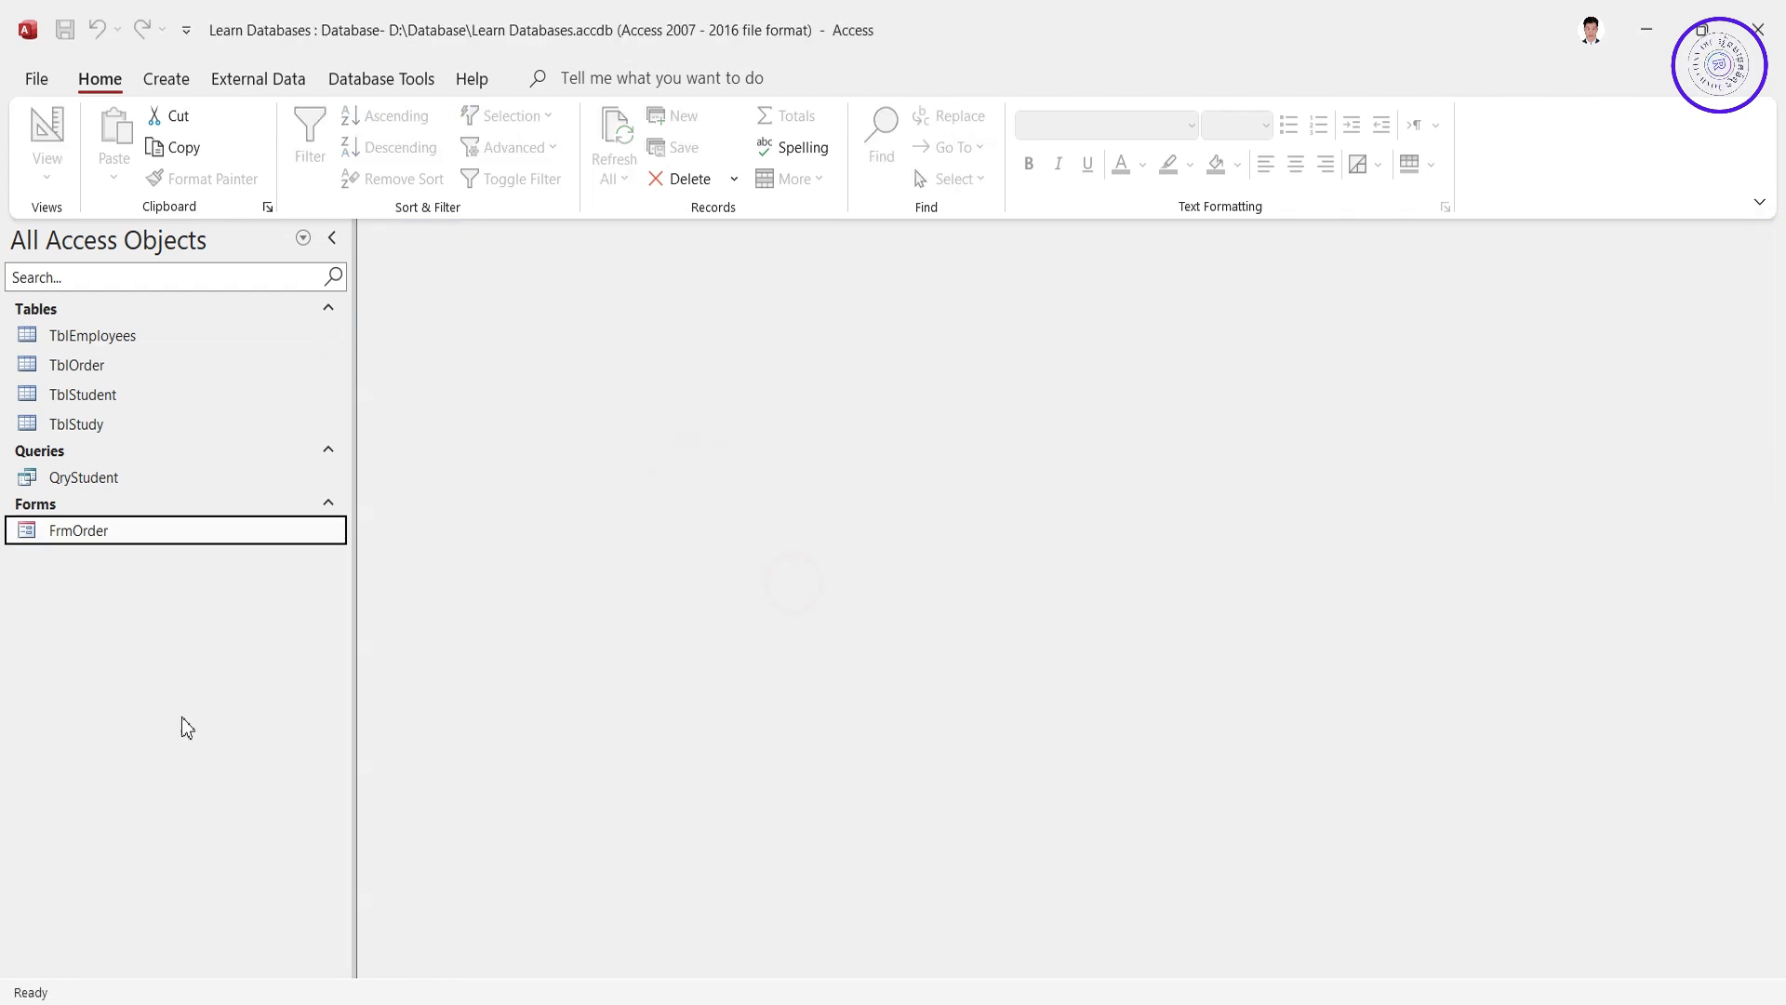
# Step: Start the Form Wizard for TblOrder and add the fields CodeID, Items, Quantities and Unit Price
pyautogui.click(58, 365)
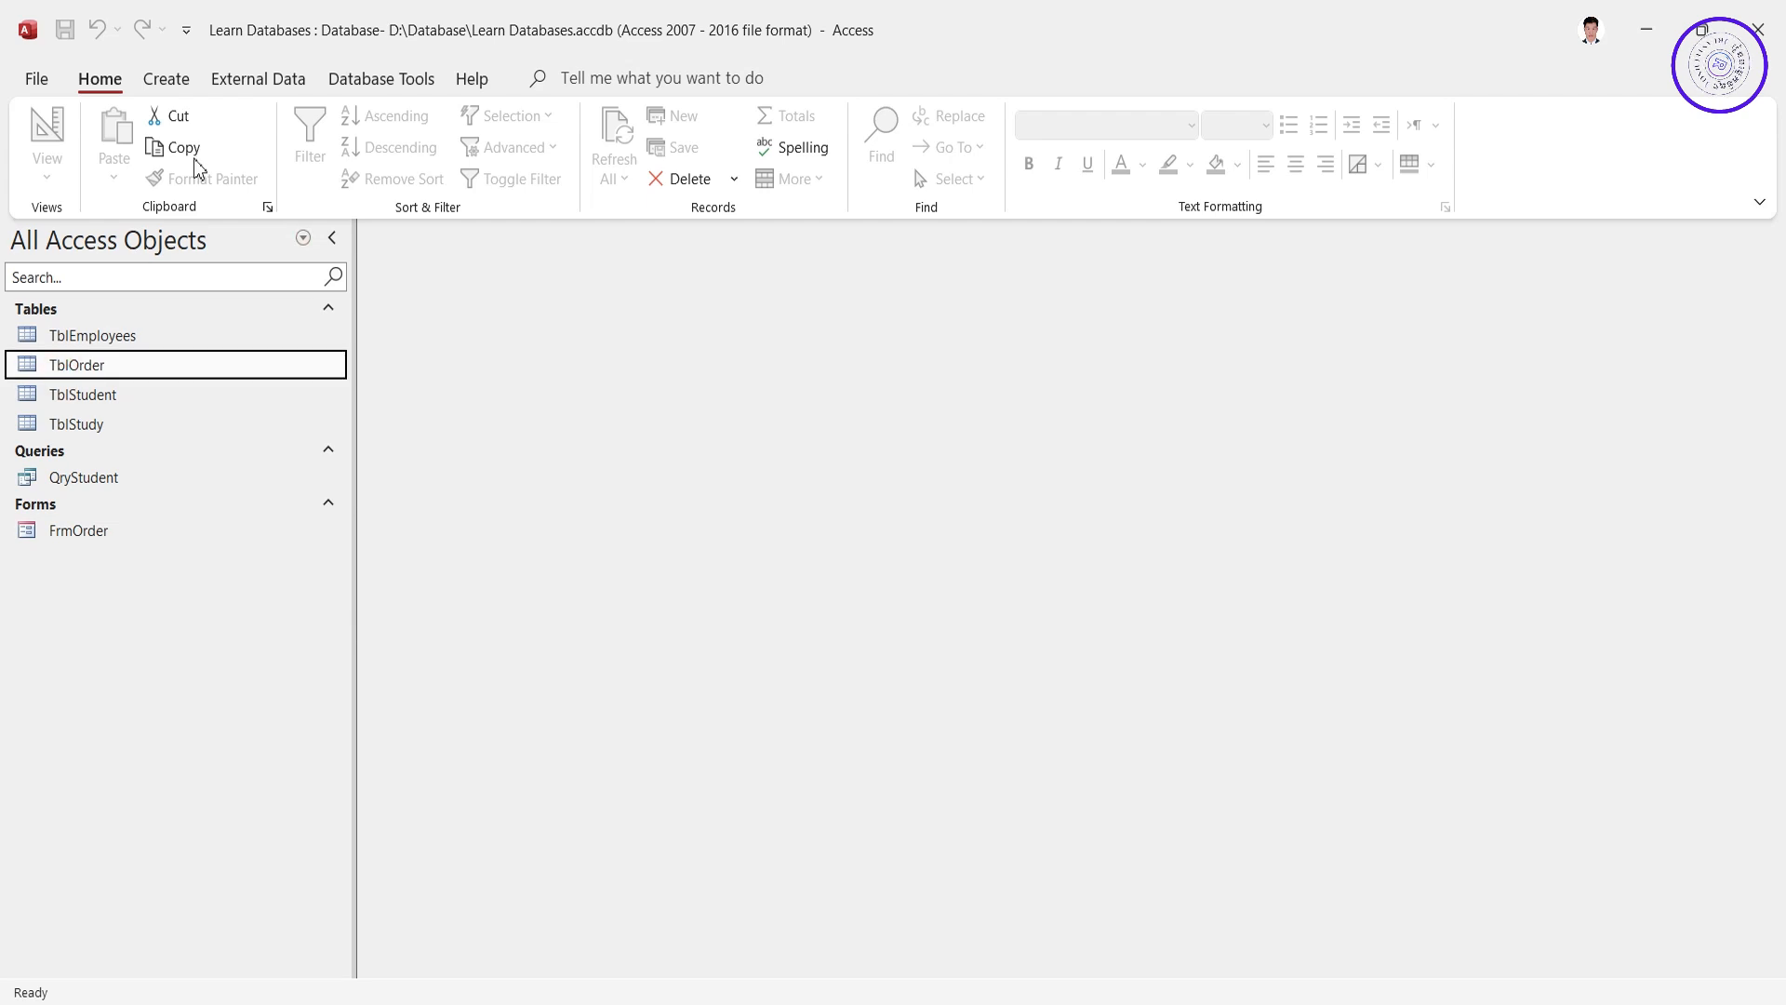
pyautogui.click(167, 80)
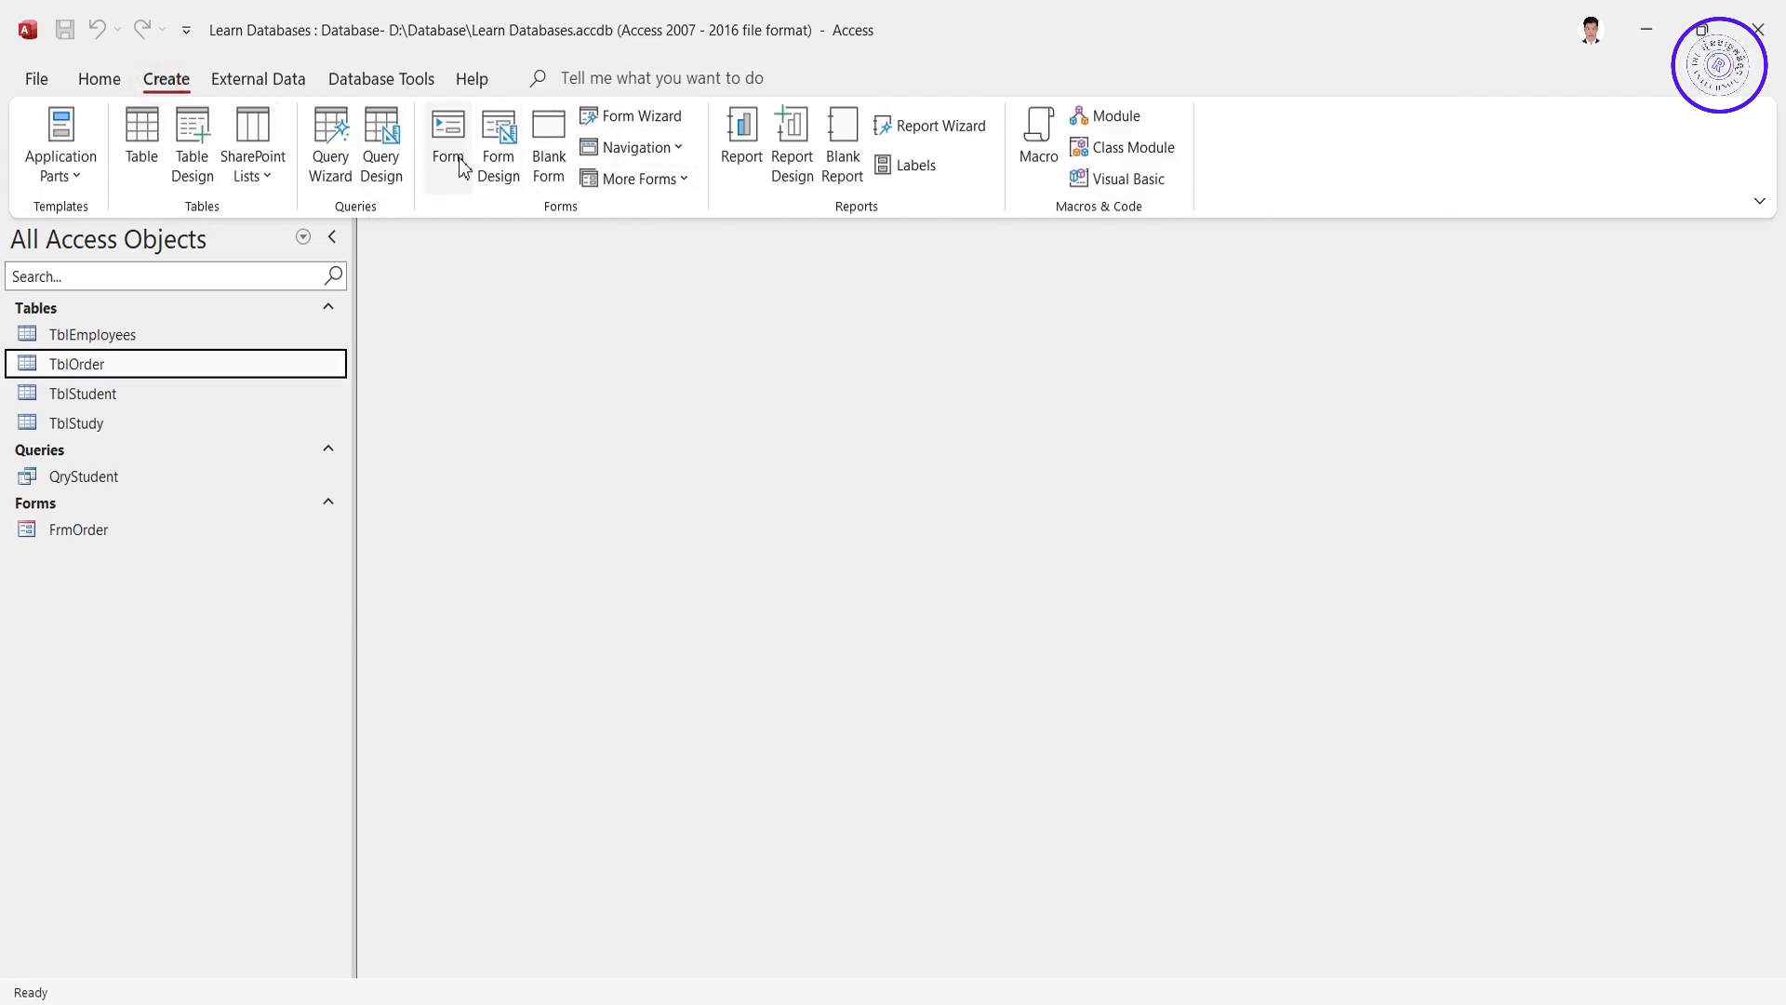
pyautogui.click(682, 121)
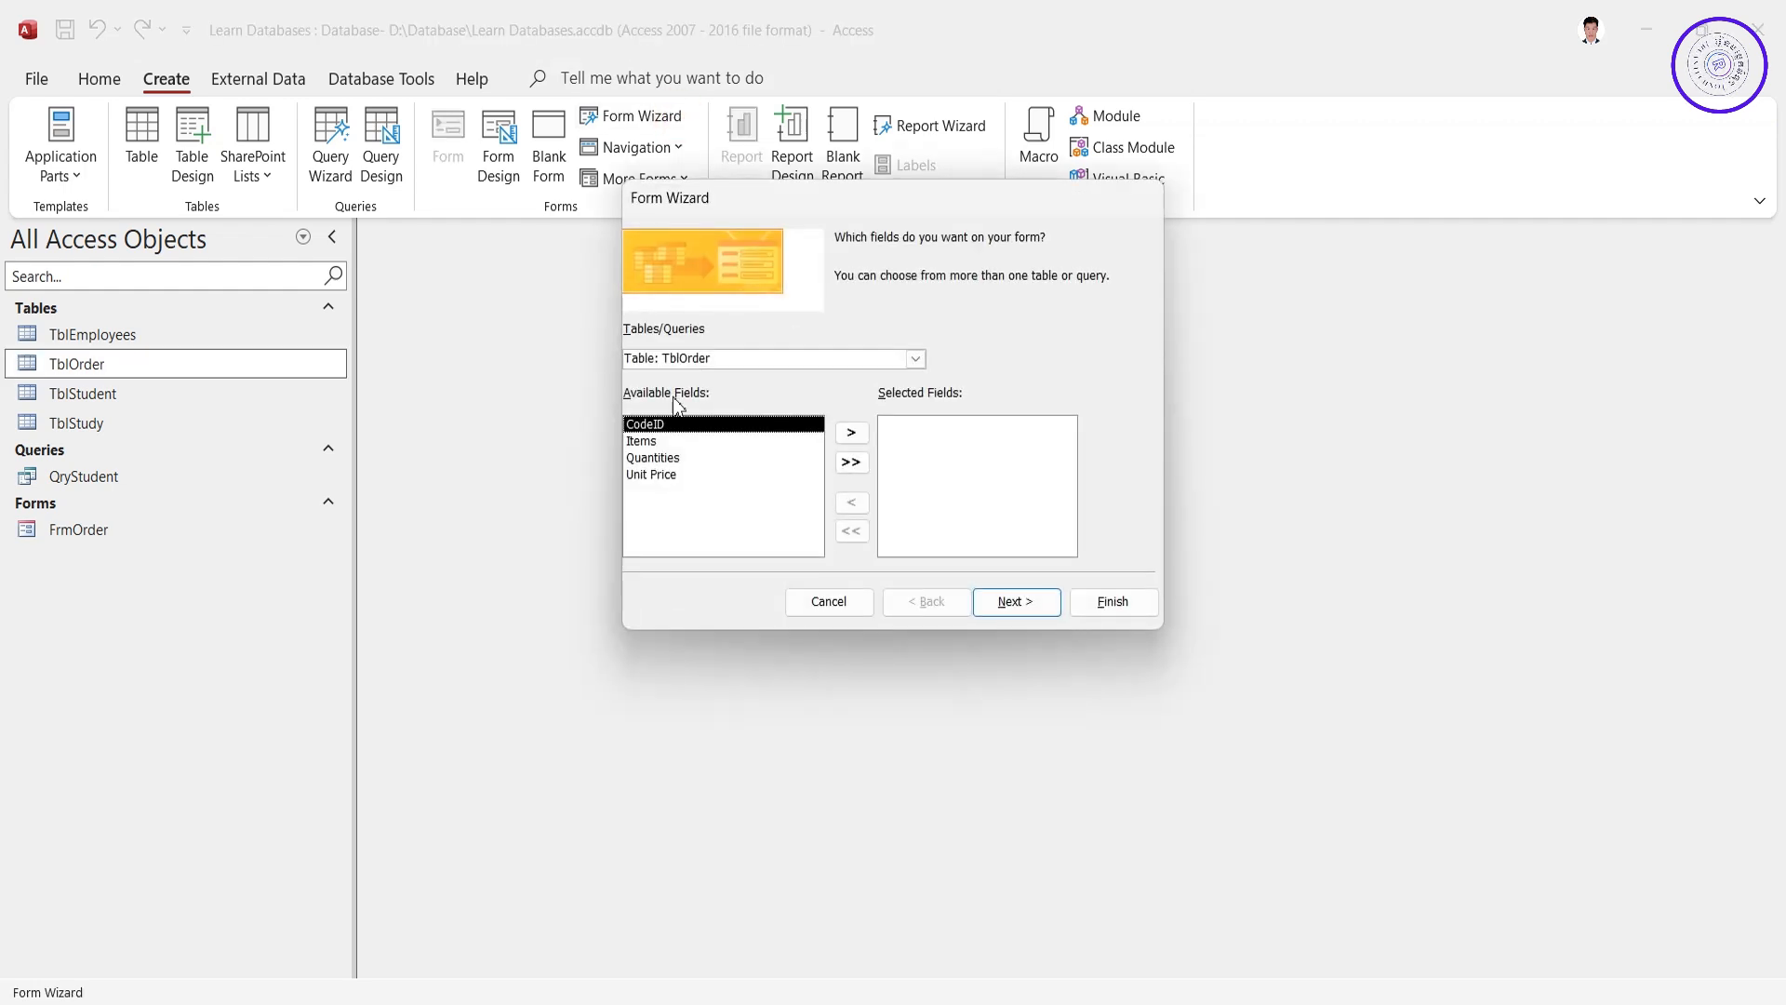
pyautogui.click(843, 429)
pyautogui.click(845, 430)
pyautogui.click(847, 430)
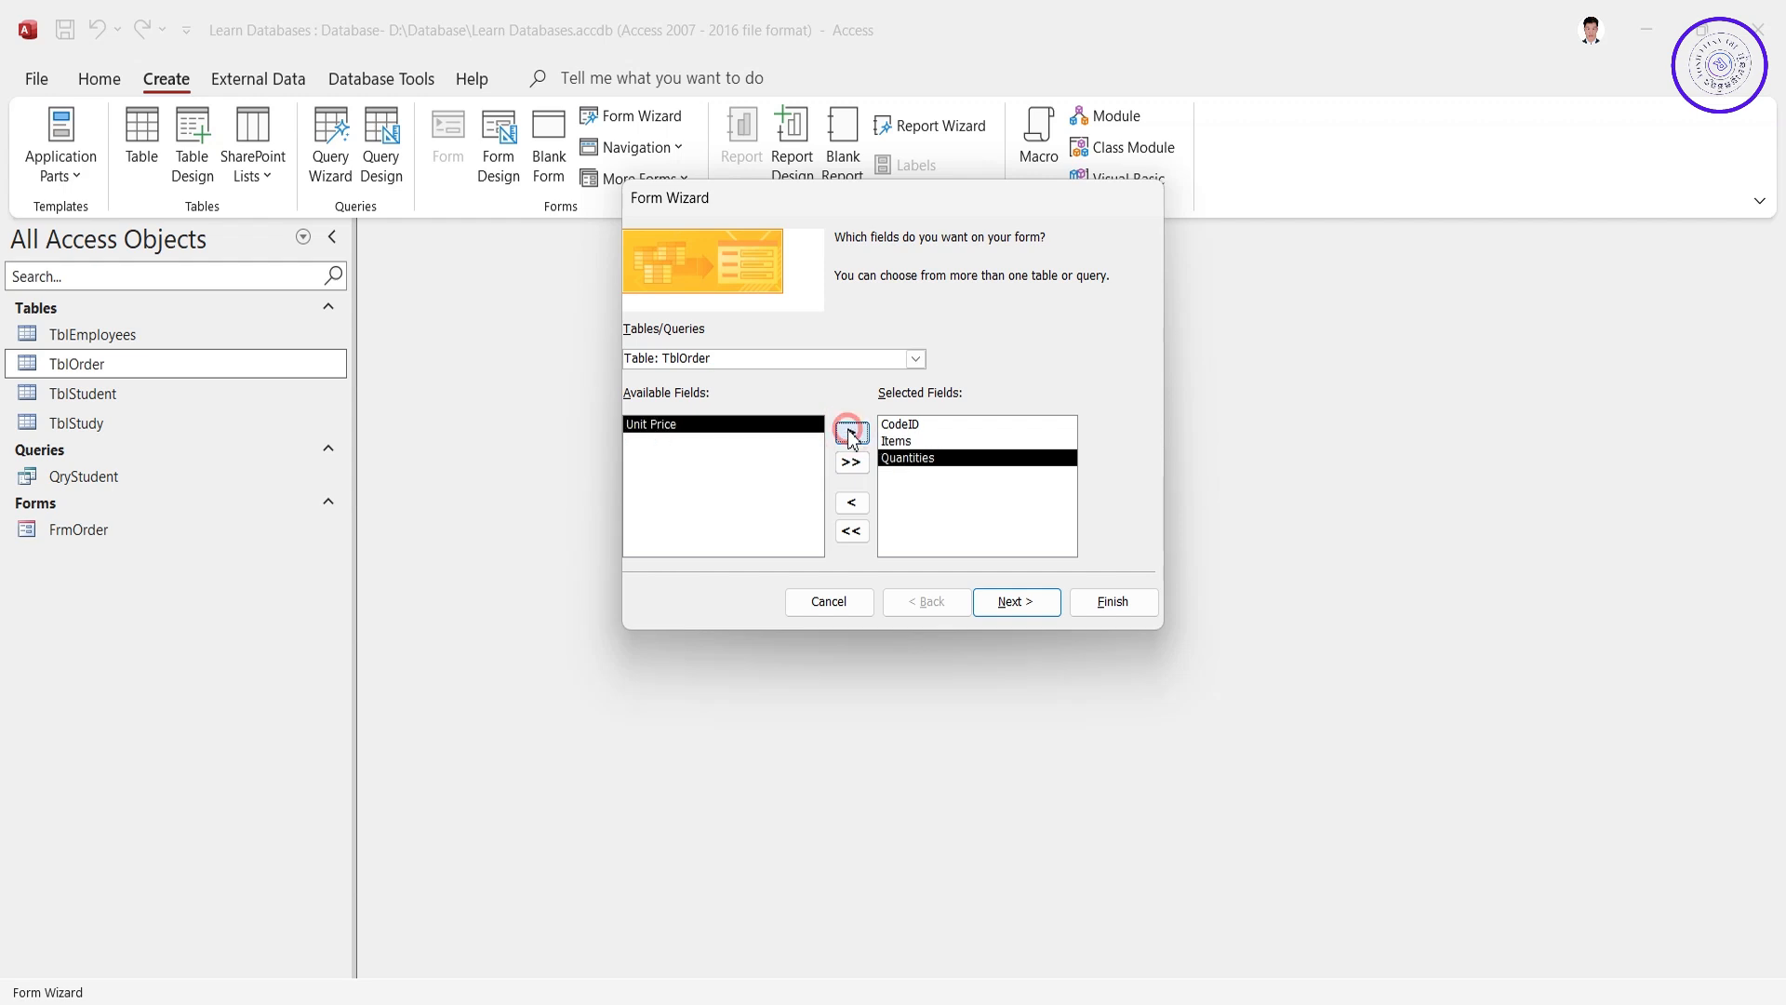
pyautogui.click(848, 431)
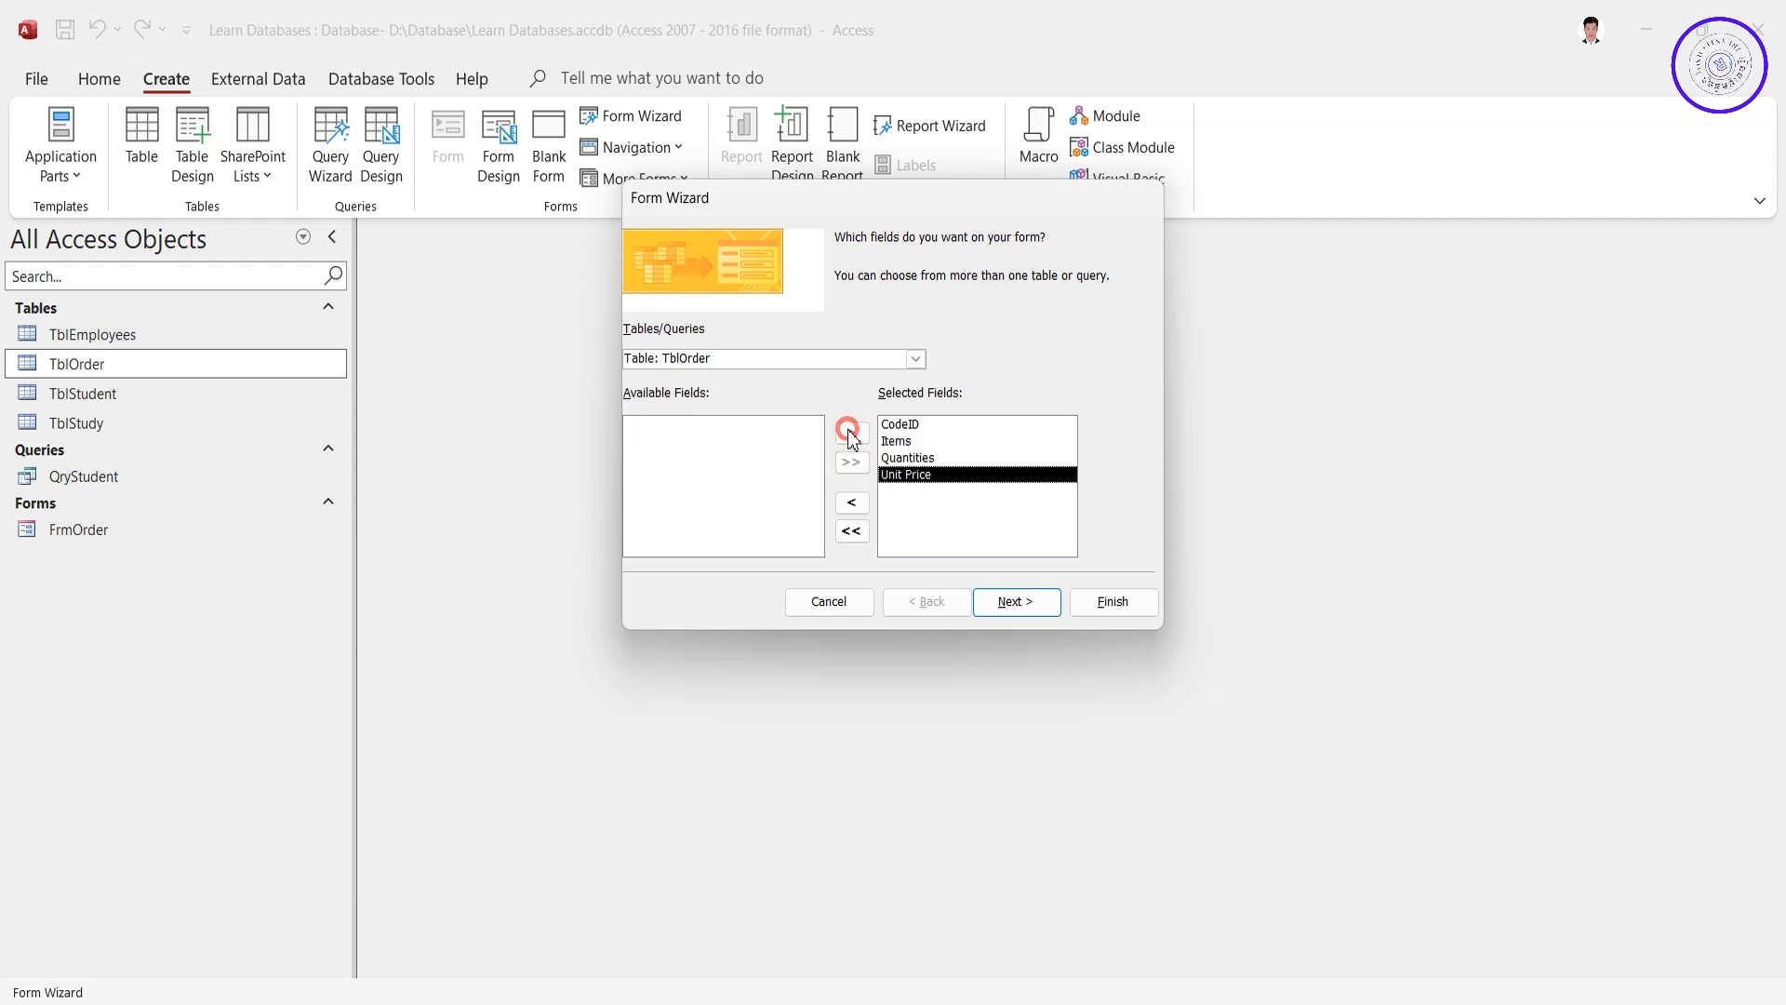
# Step: Choose the Columnar layout and finish the wizard with the title TblOrder, opening the form to view information
pyautogui.click(1042, 606)
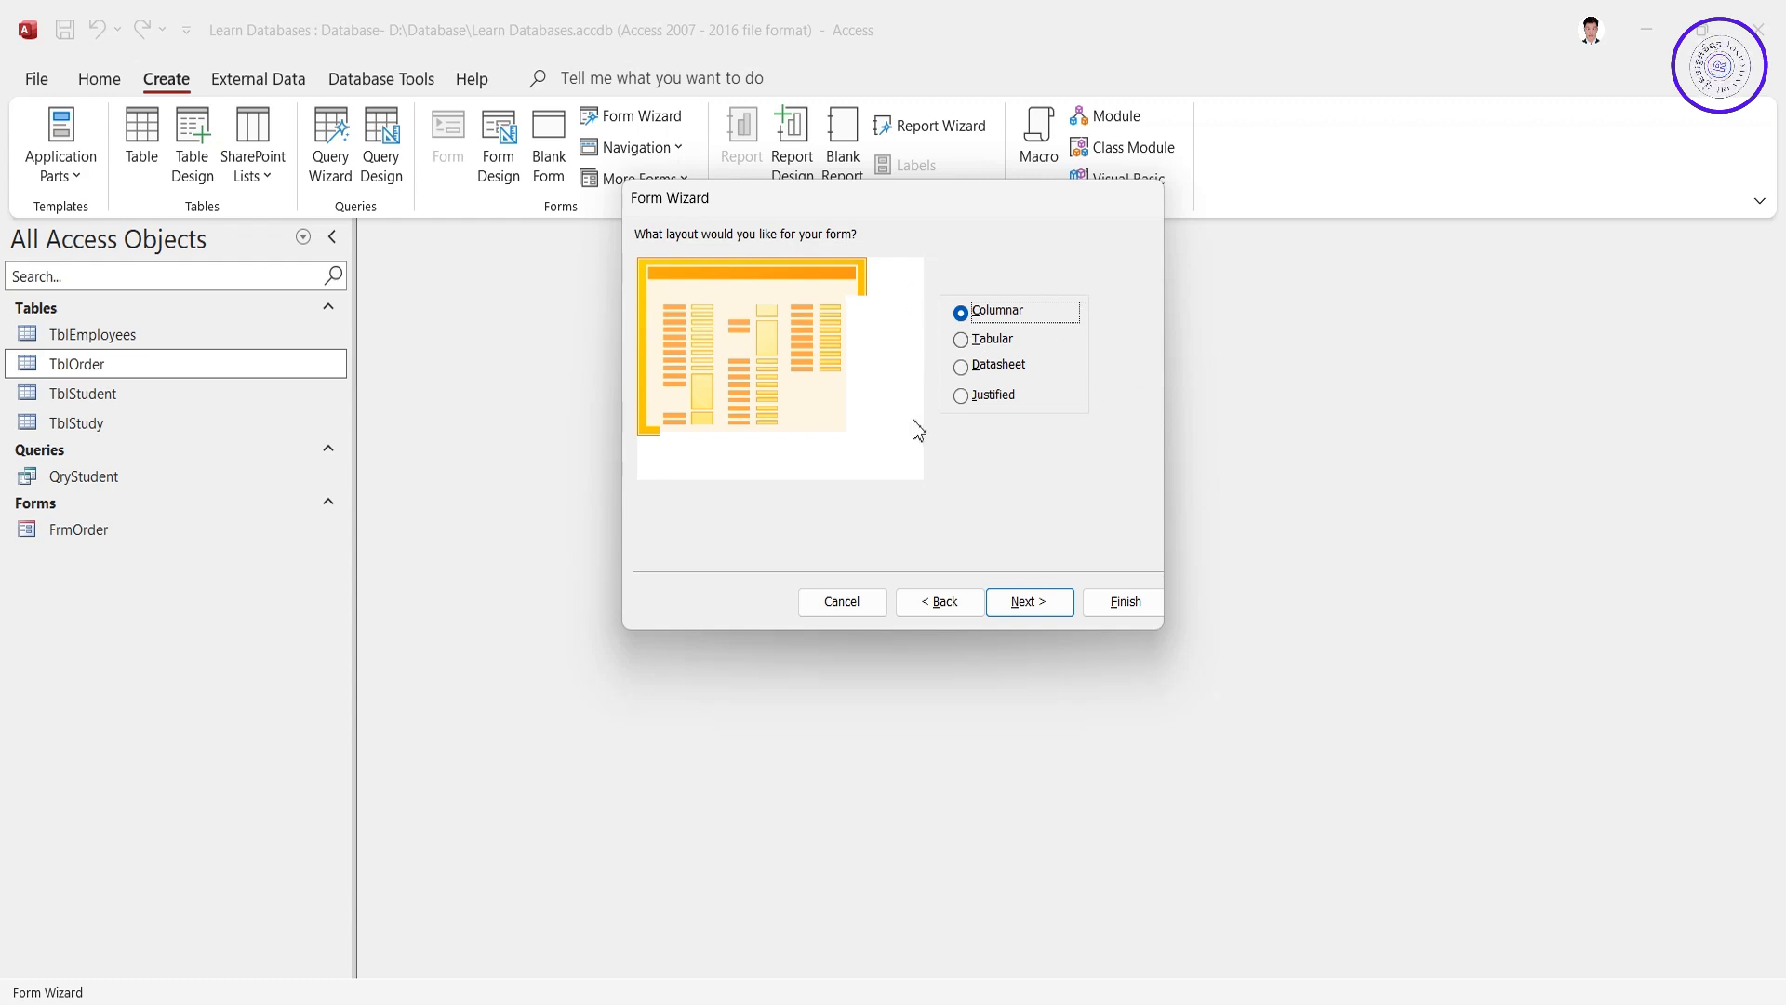
pyautogui.click(969, 341)
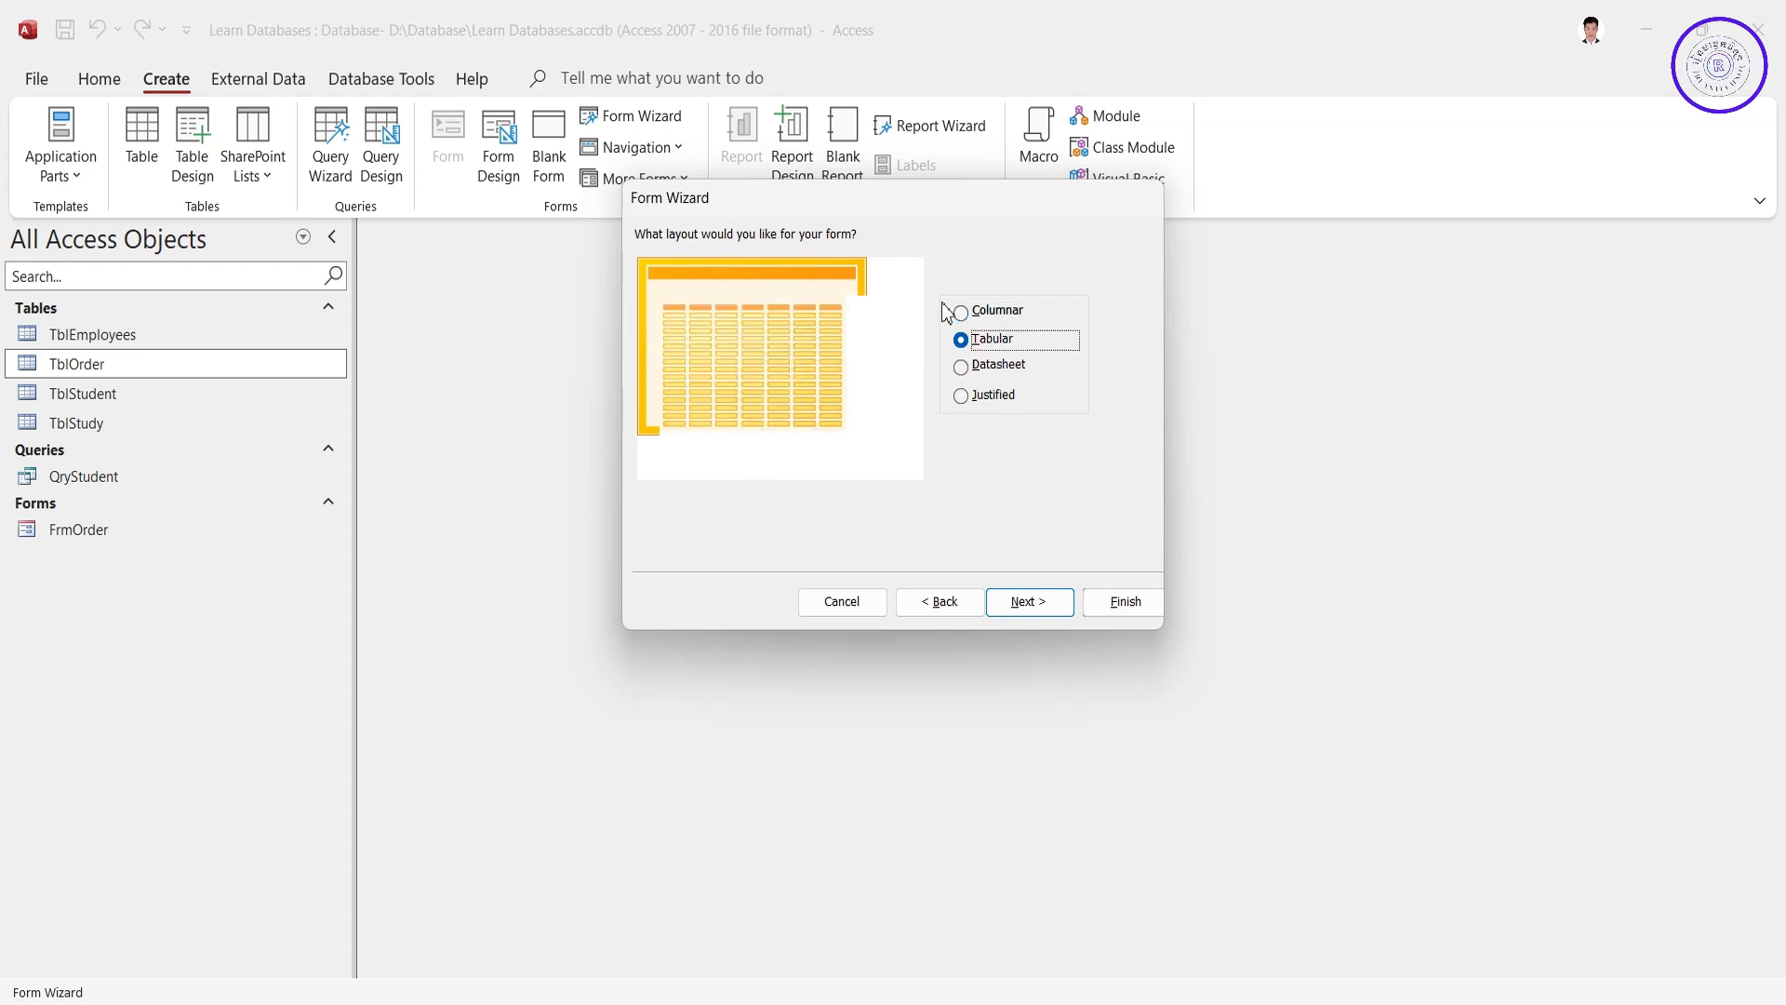
pyautogui.click(969, 316)
pyautogui.click(1014, 601)
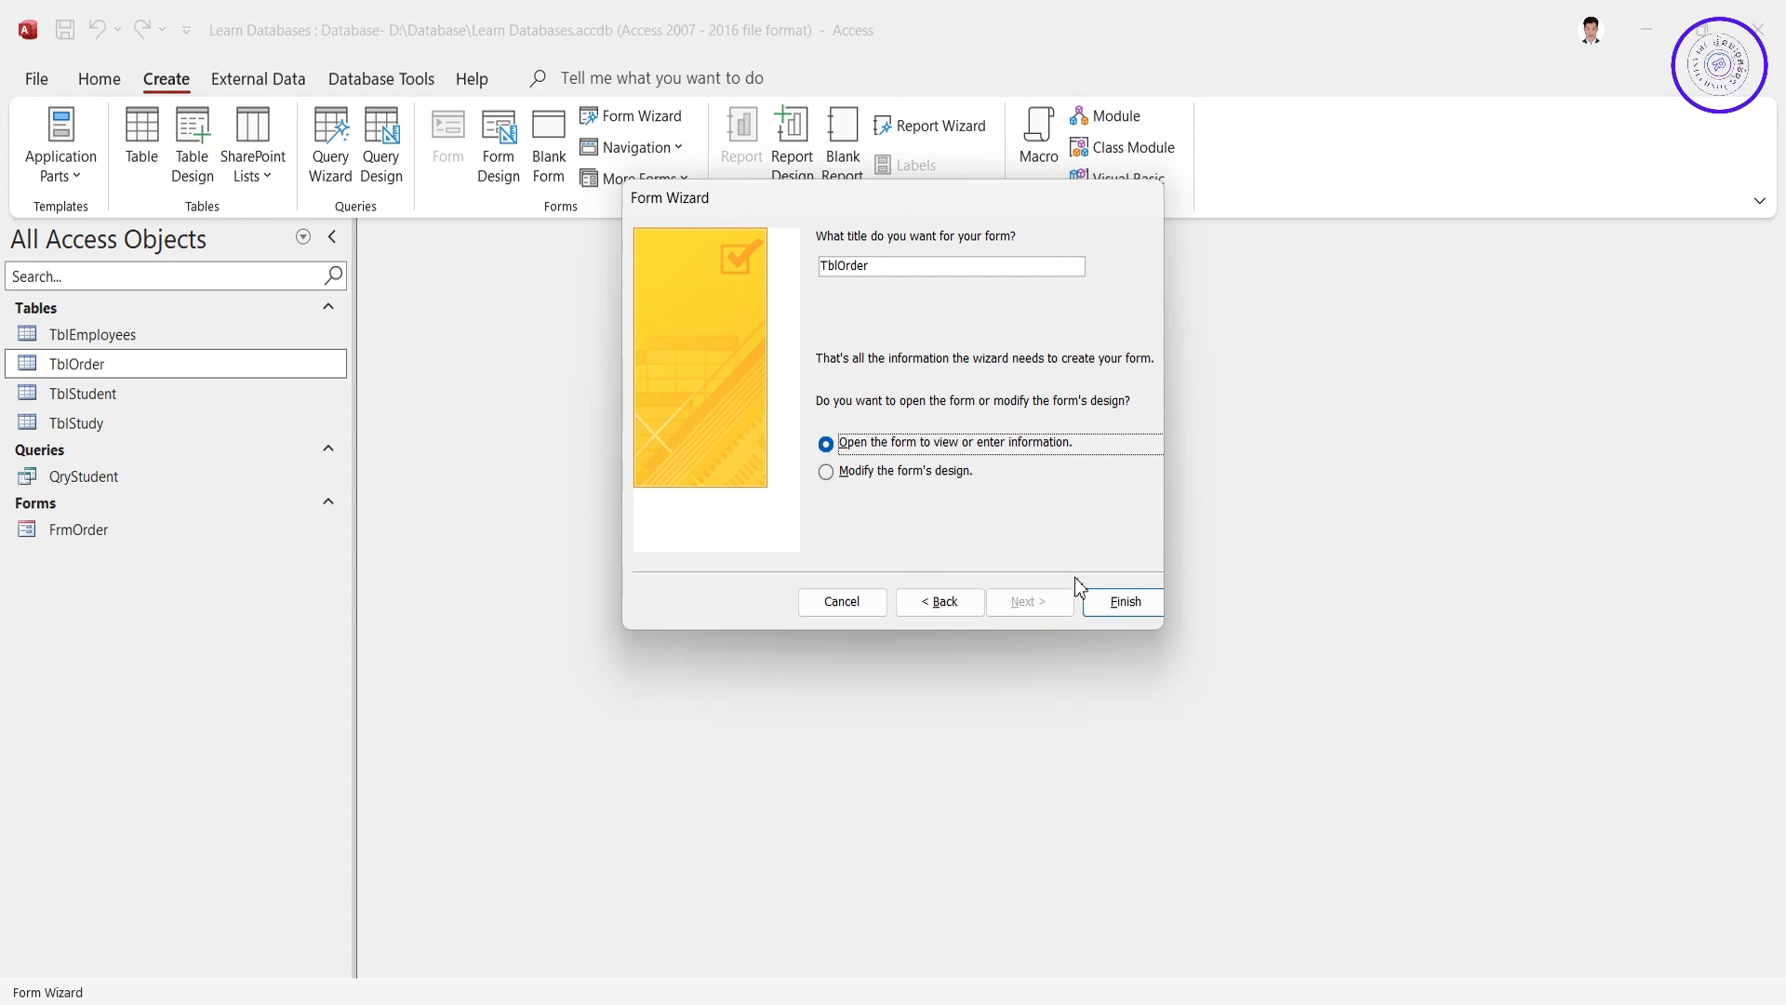
pyautogui.click(1127, 602)
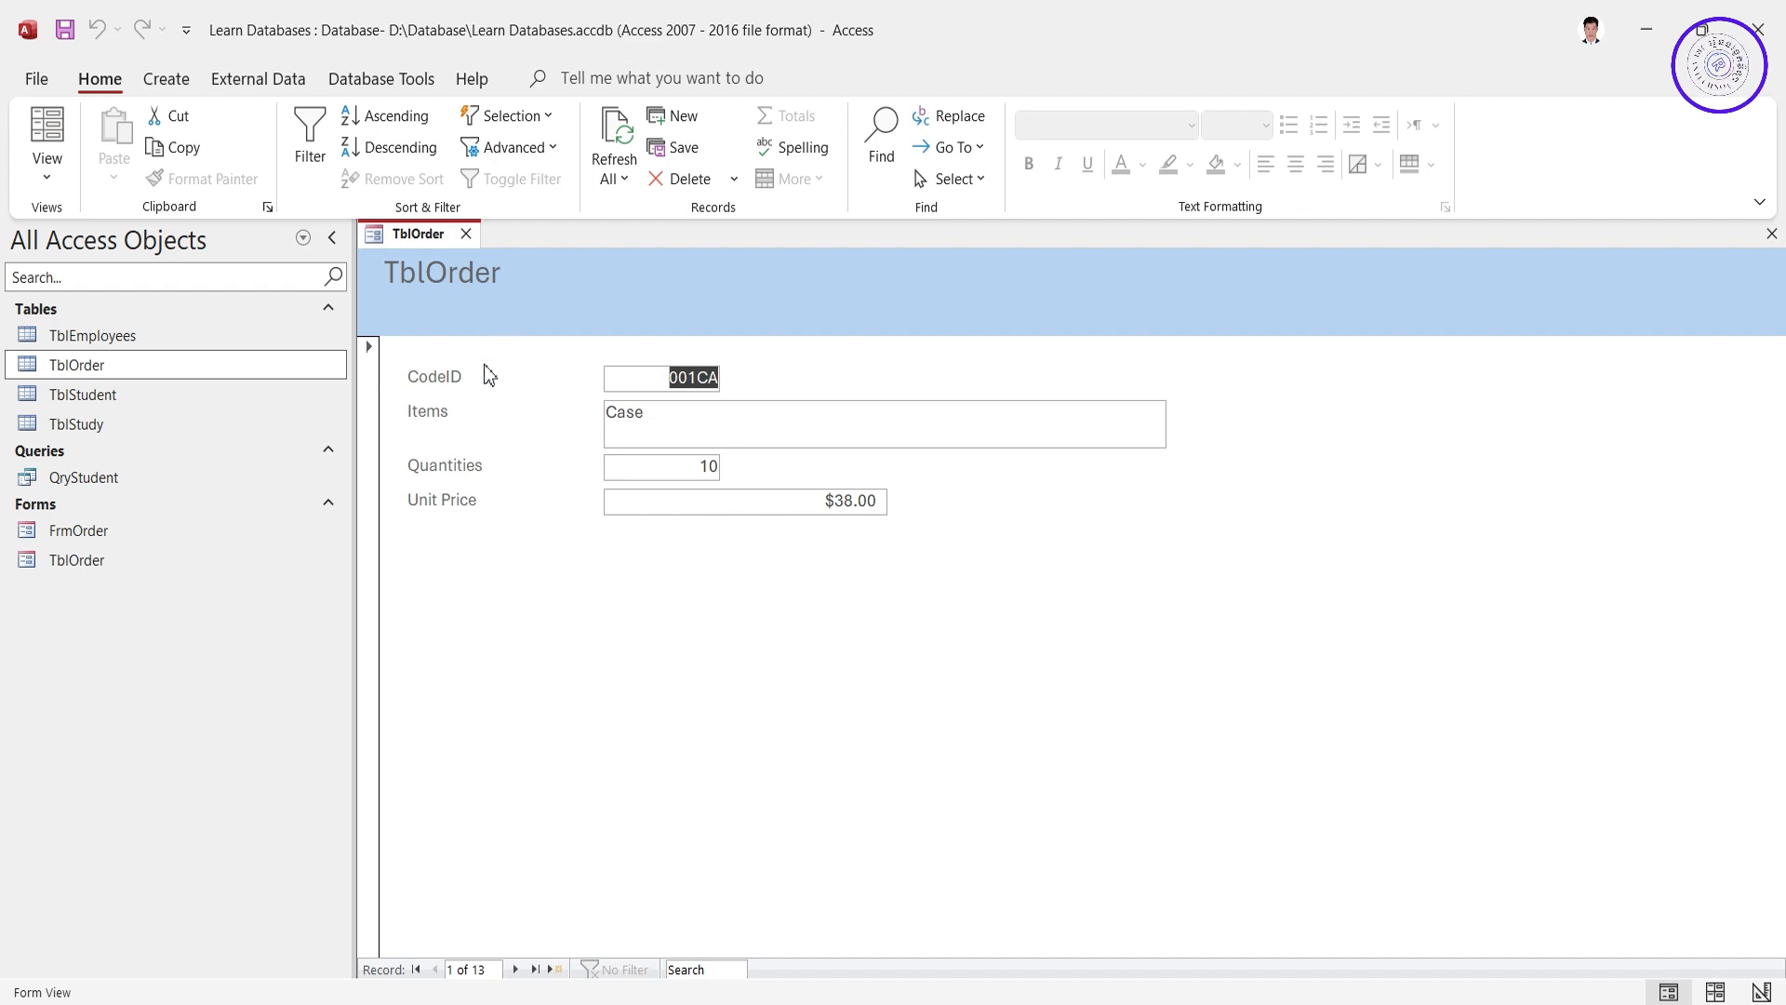
# Step: Delete the old FrmOrder form from the database
pyautogui.click(182, 535)
pyautogui.rightClick(183, 537)
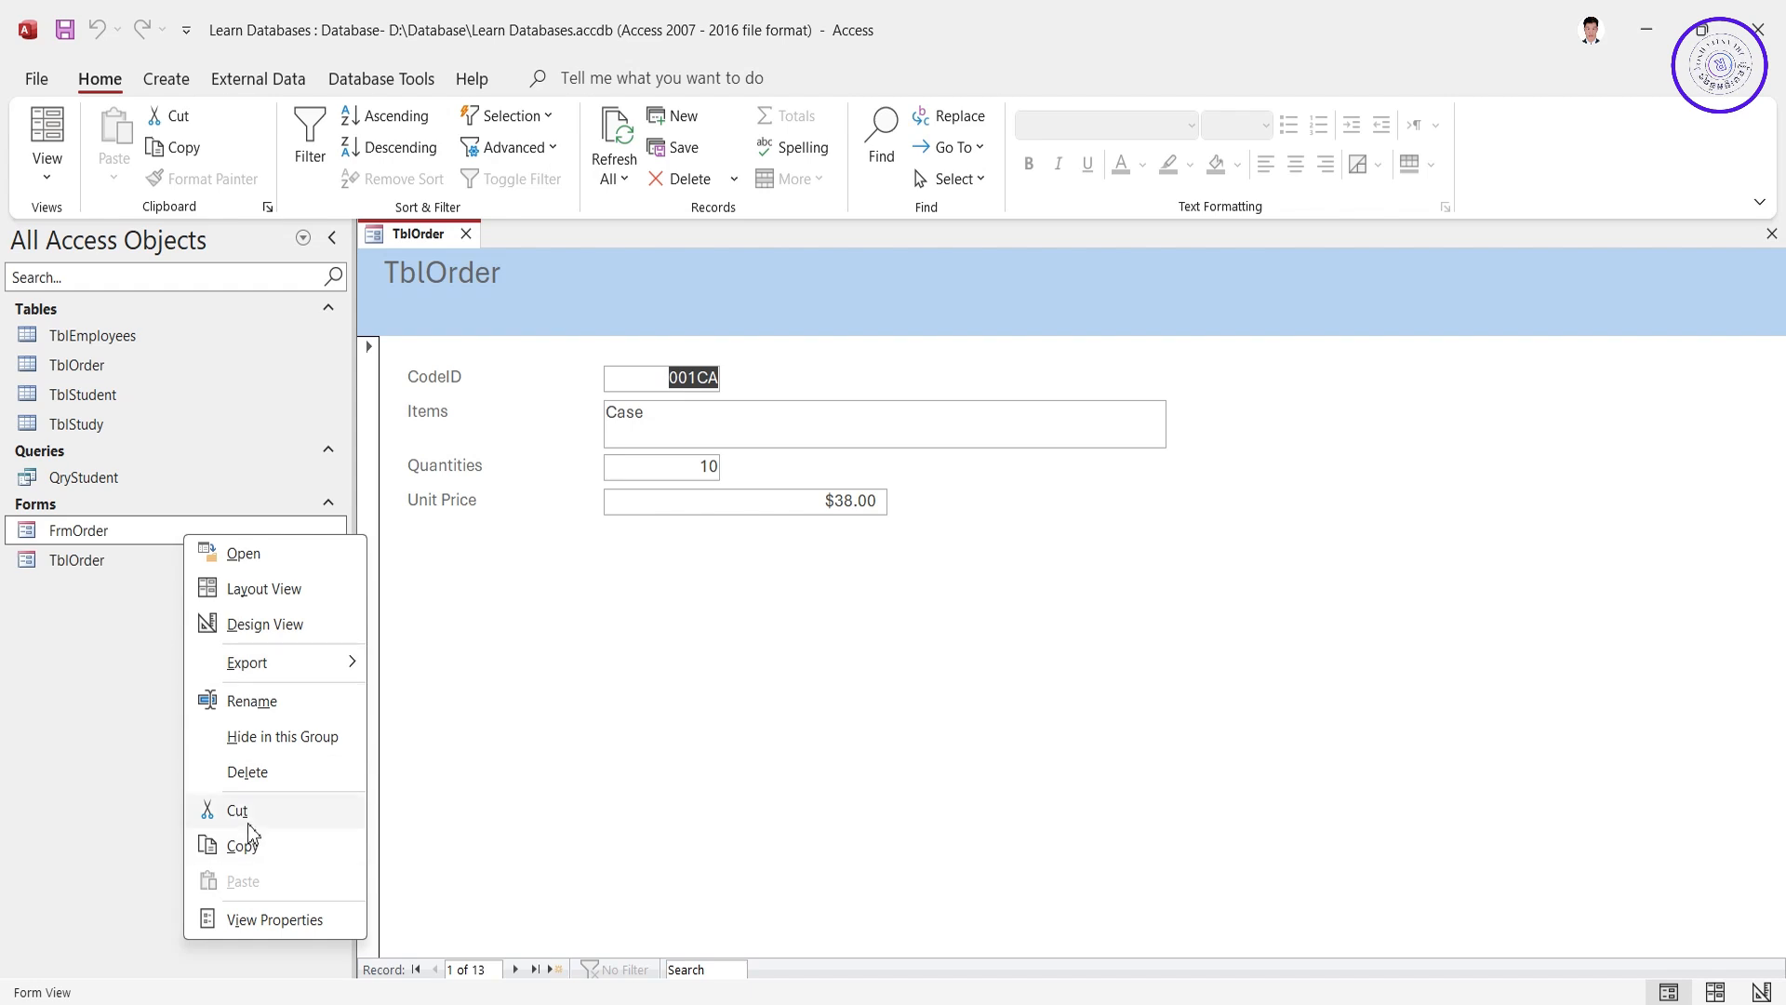
pyautogui.click(244, 773)
pyautogui.click(856, 593)
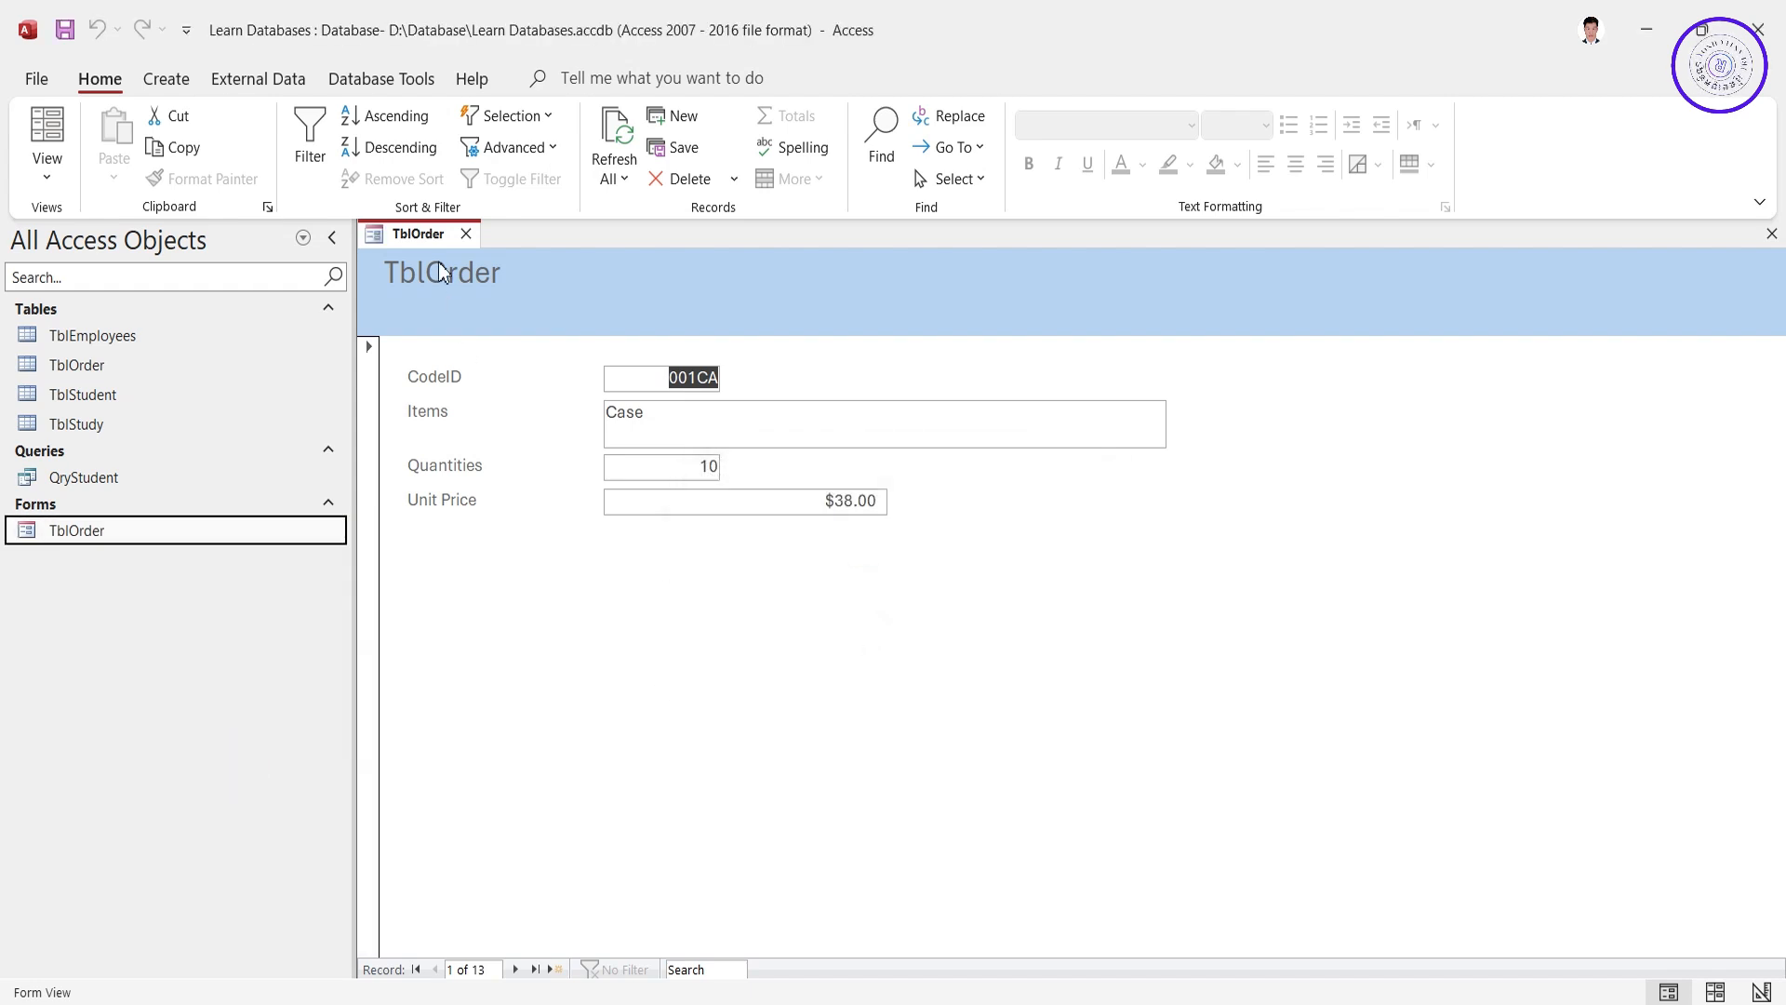
# Step: Try to rename the TblOrder form while it is still open
pyautogui.rightClick(443, 271)
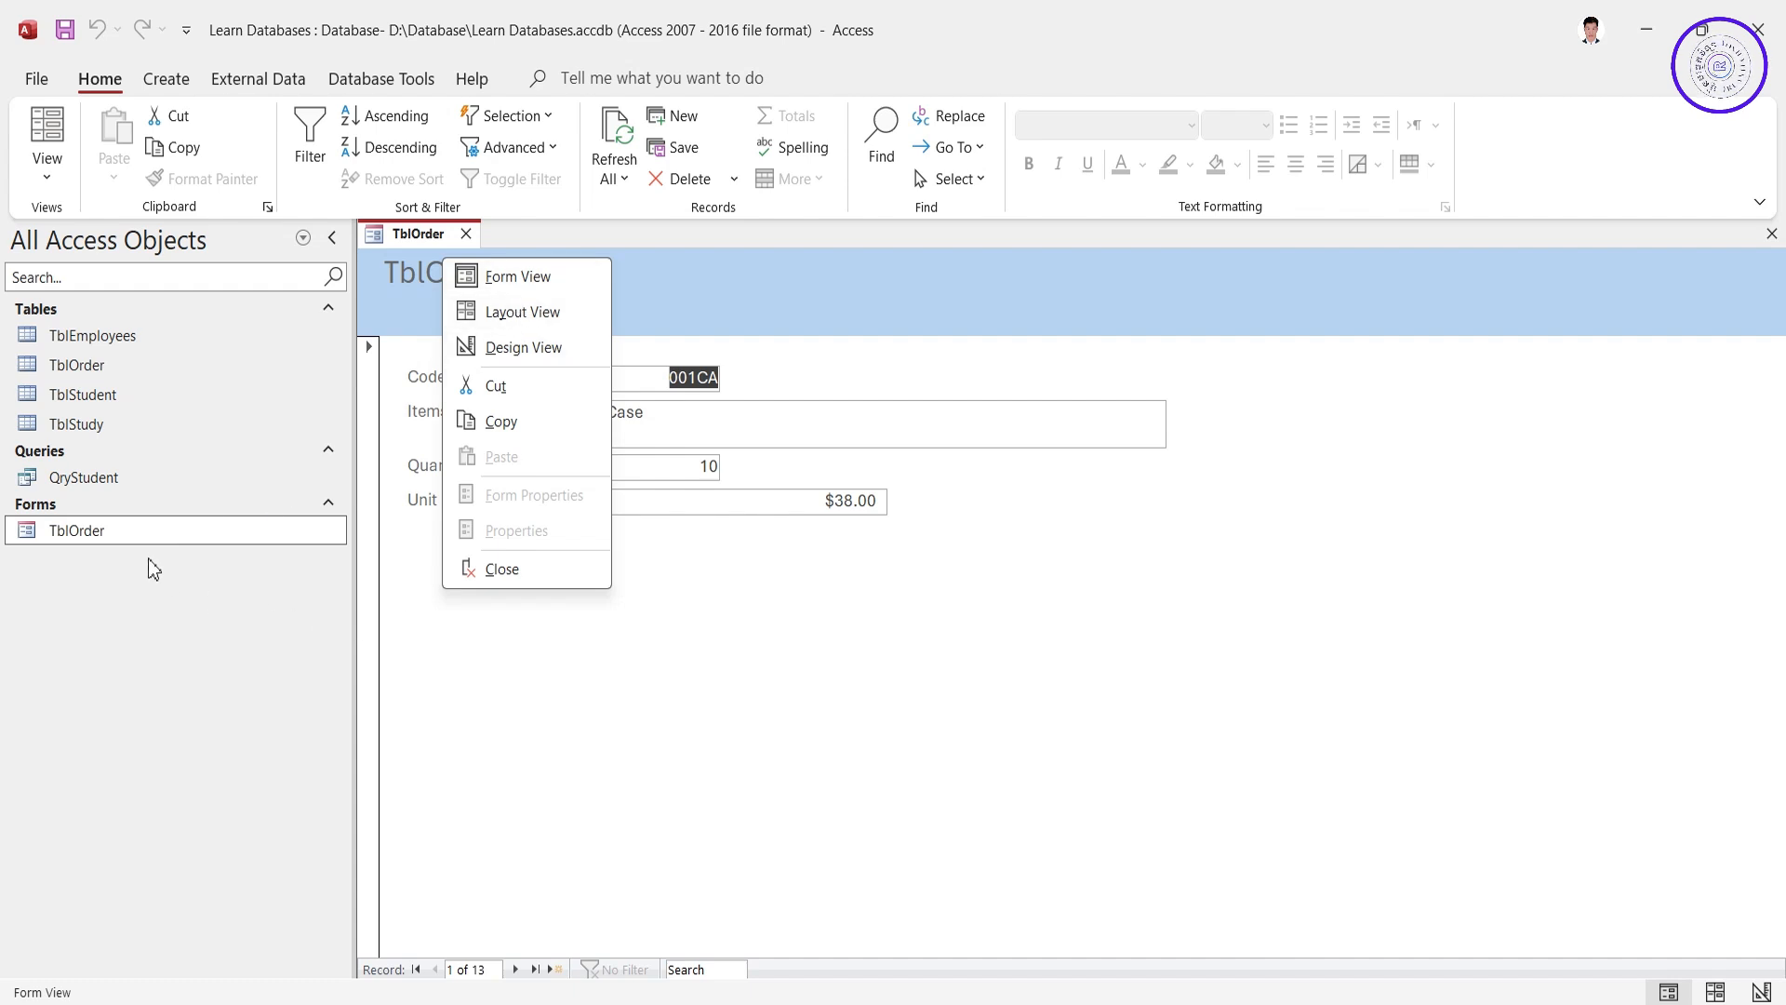
pyautogui.click(135, 538)
pyautogui.rightClick(135, 539)
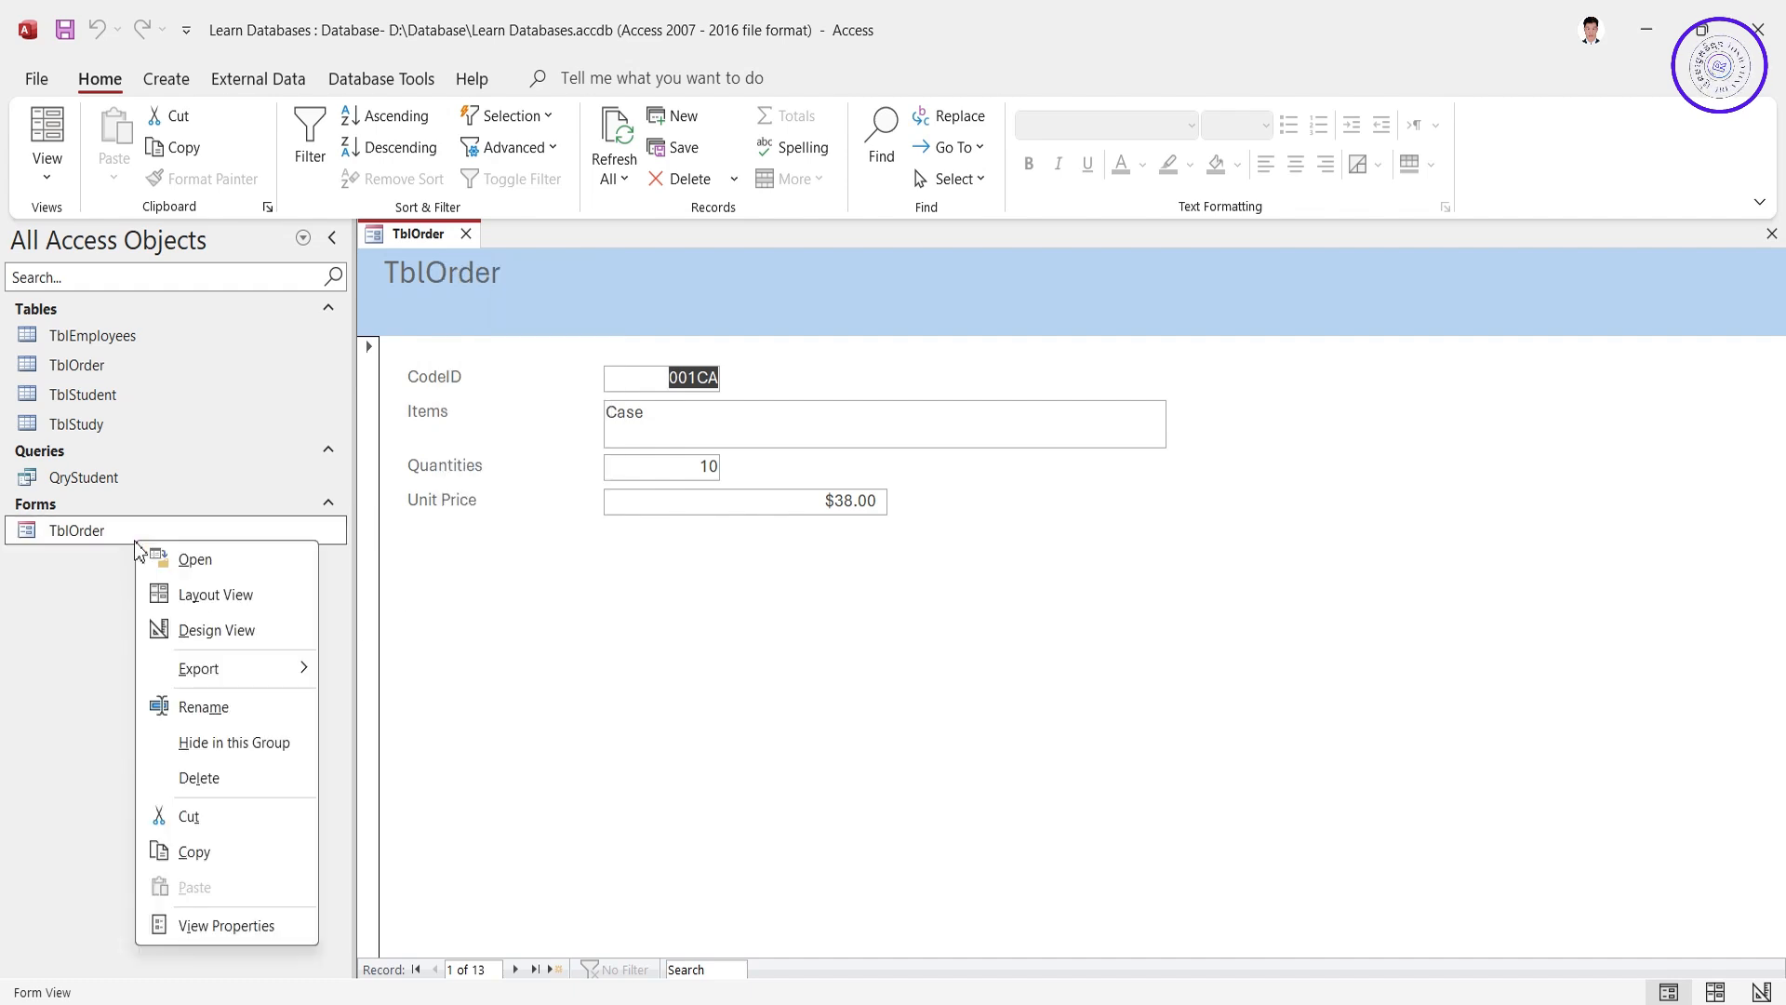
pyautogui.click(200, 709)
pyautogui.click(1105, 477)
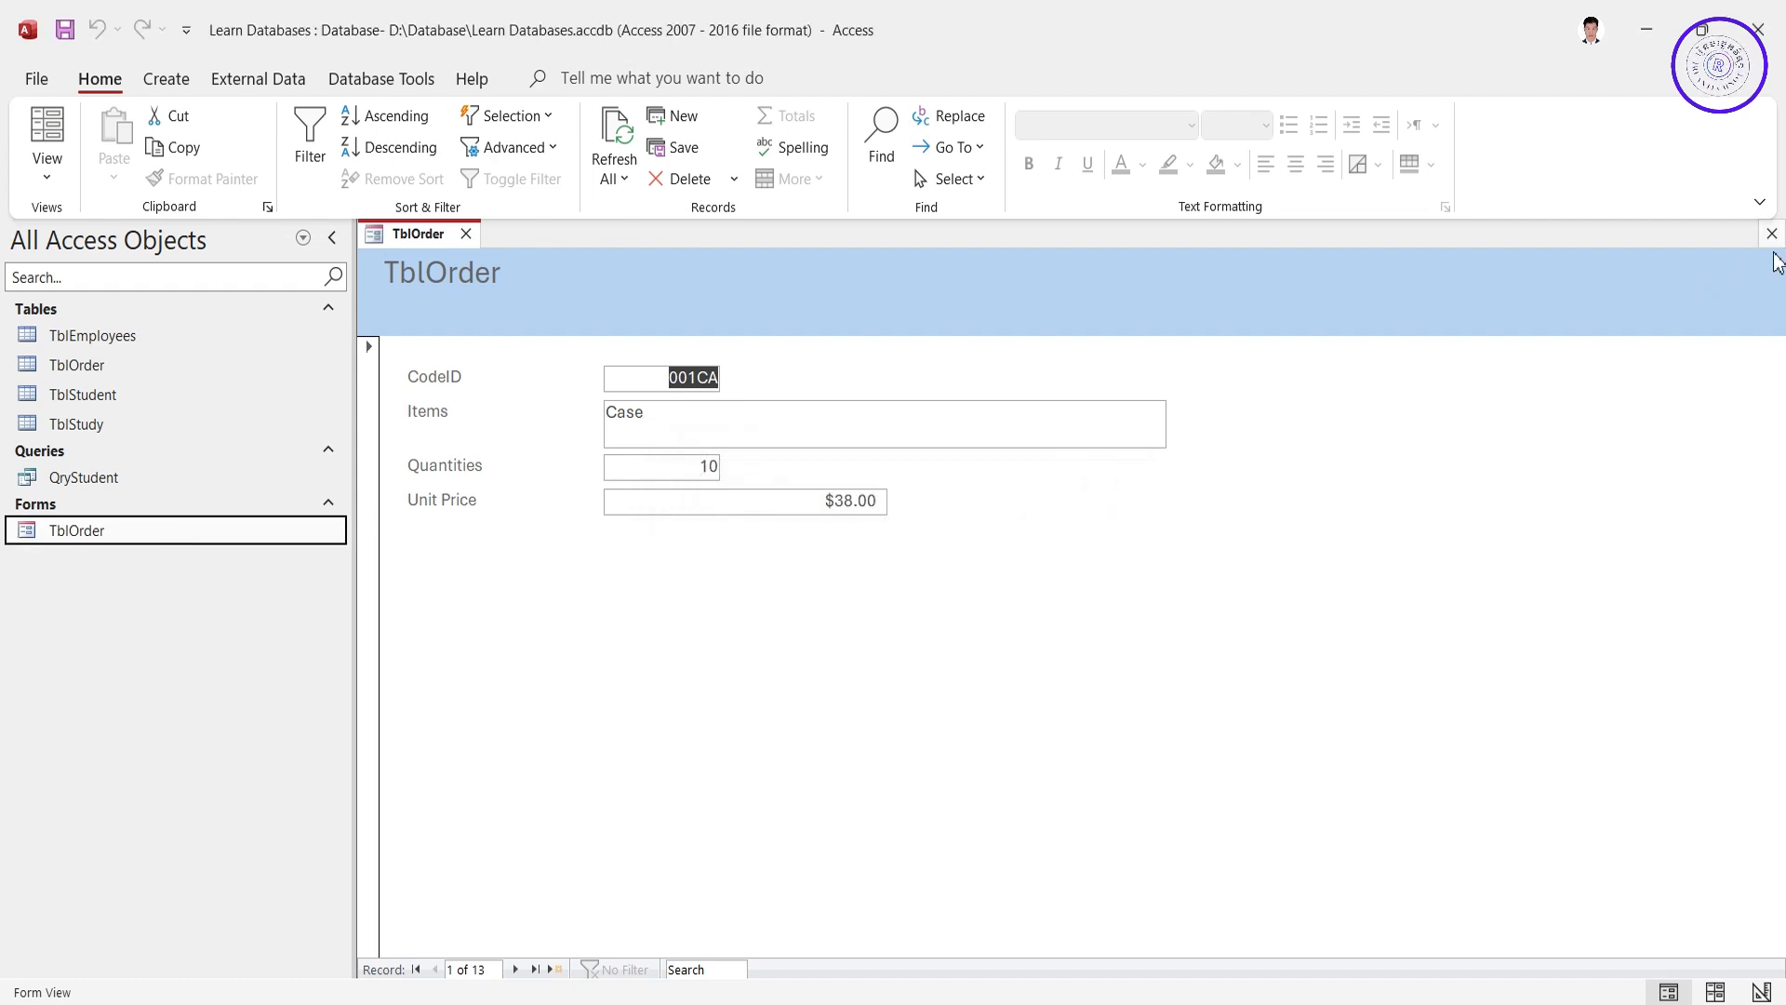
# Step: Close the TblOrder form and rename it as FrmOrder
pyautogui.click(1771, 233)
pyautogui.rightClick(127, 533)
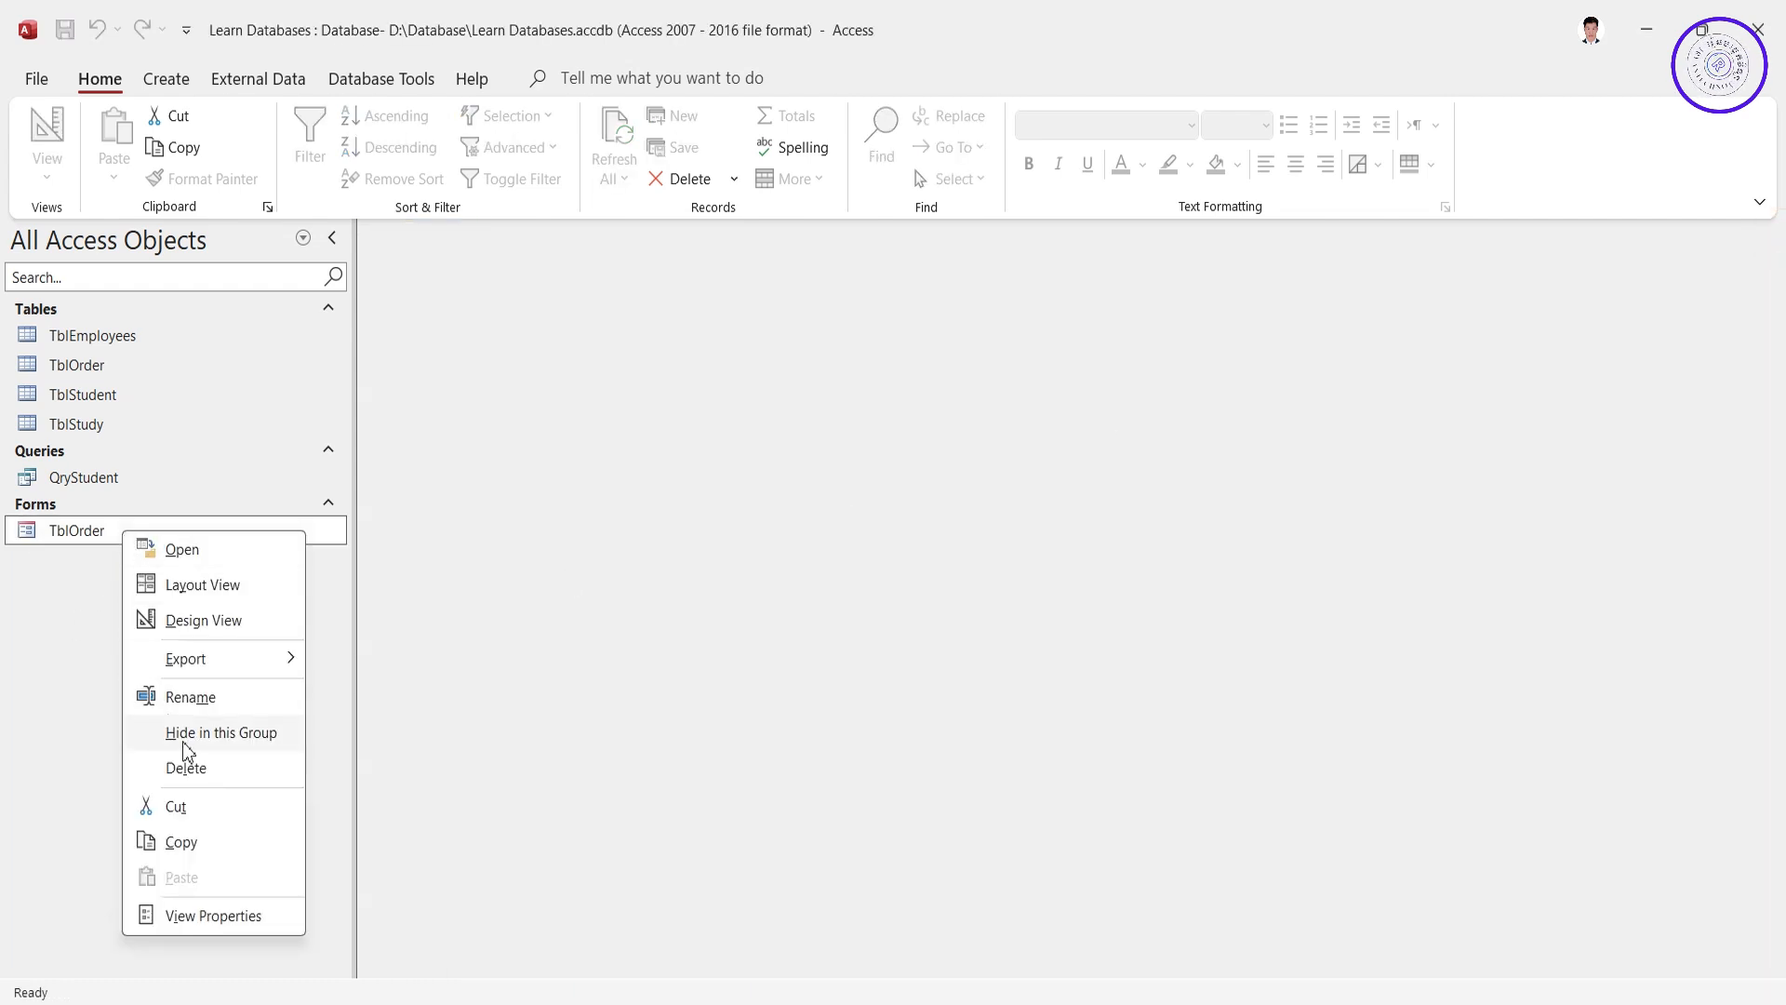
pyautogui.click(195, 693)
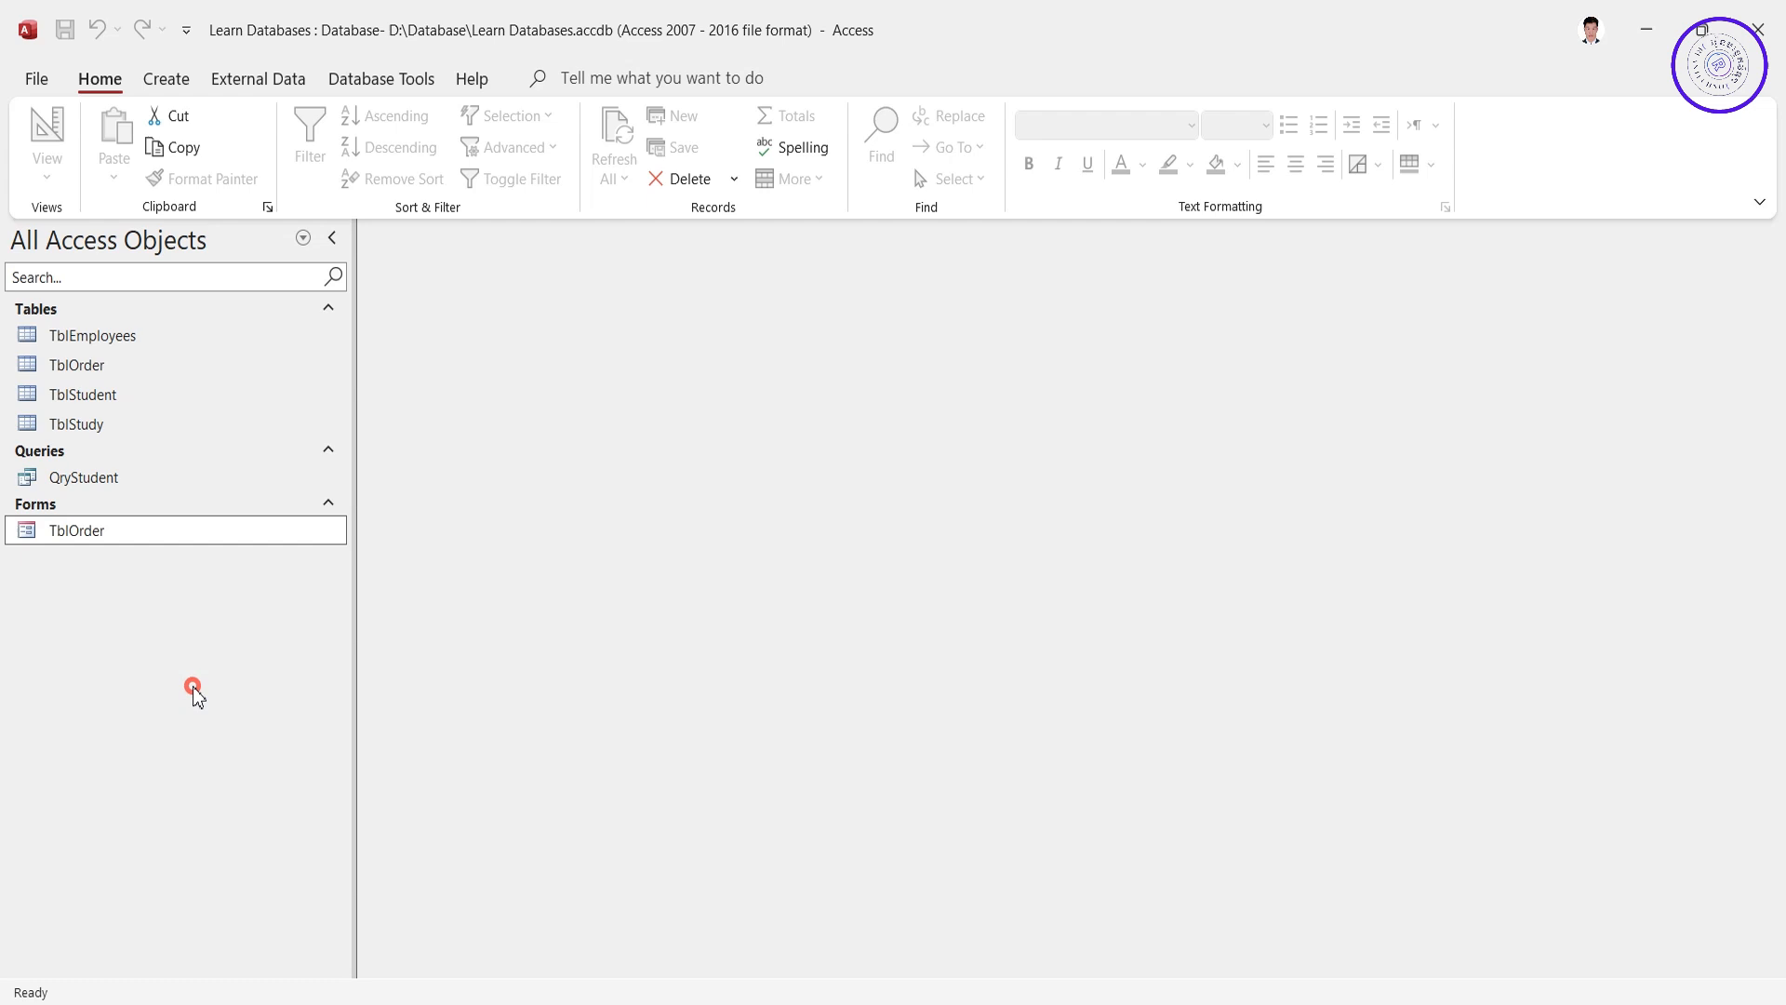
pyautogui.click(75, 530)
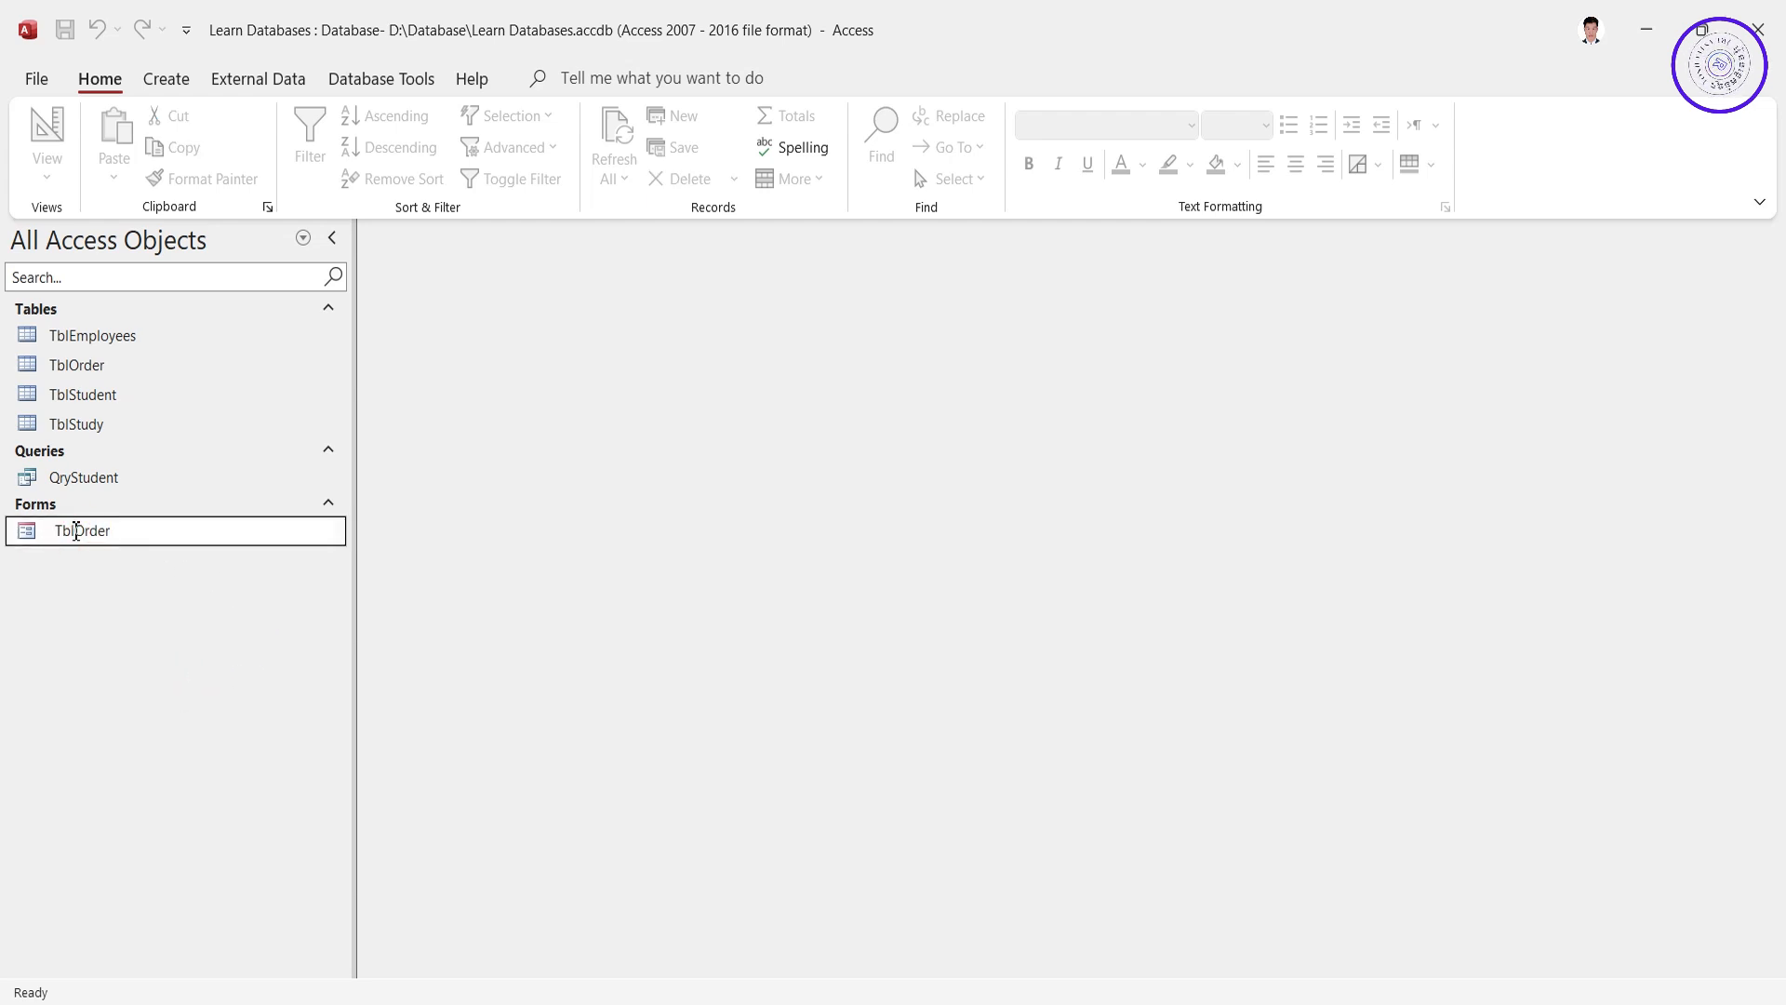
pyautogui.press('BackSpace')
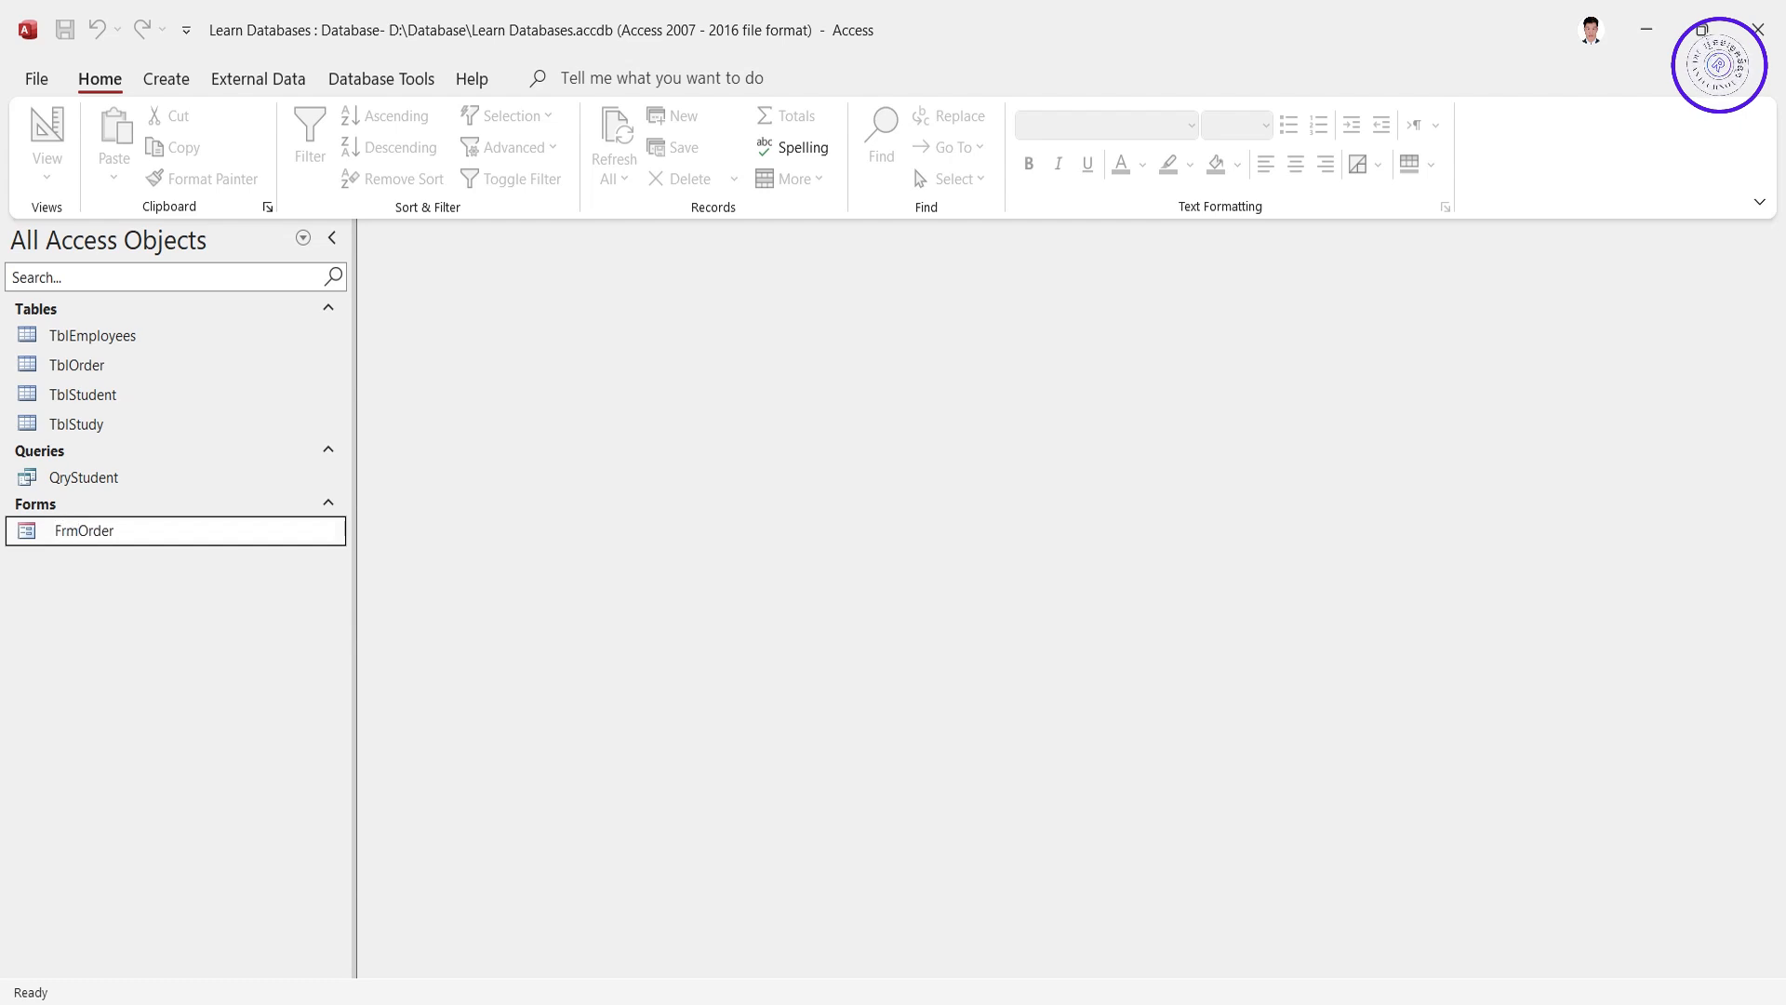
pyautogui.click(145, 603)
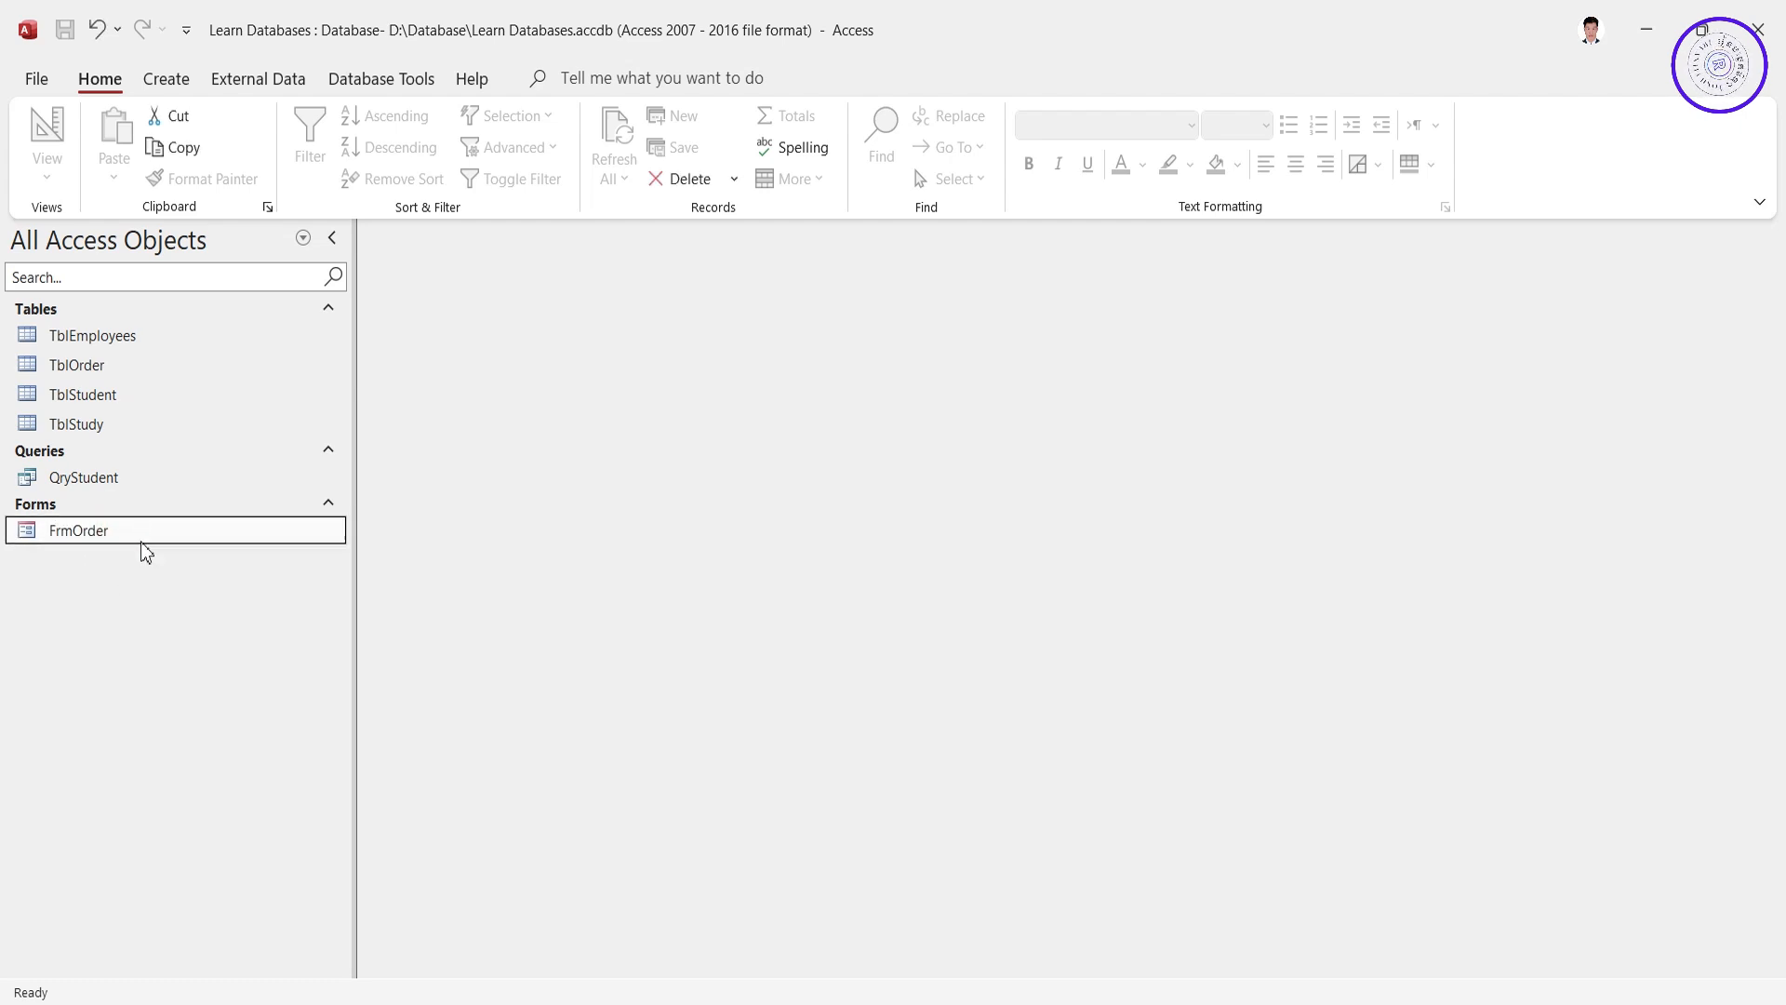
# Step: Open the renamed FrmOrder form and switch it to Design View
pyautogui.doubleClick(141, 540)
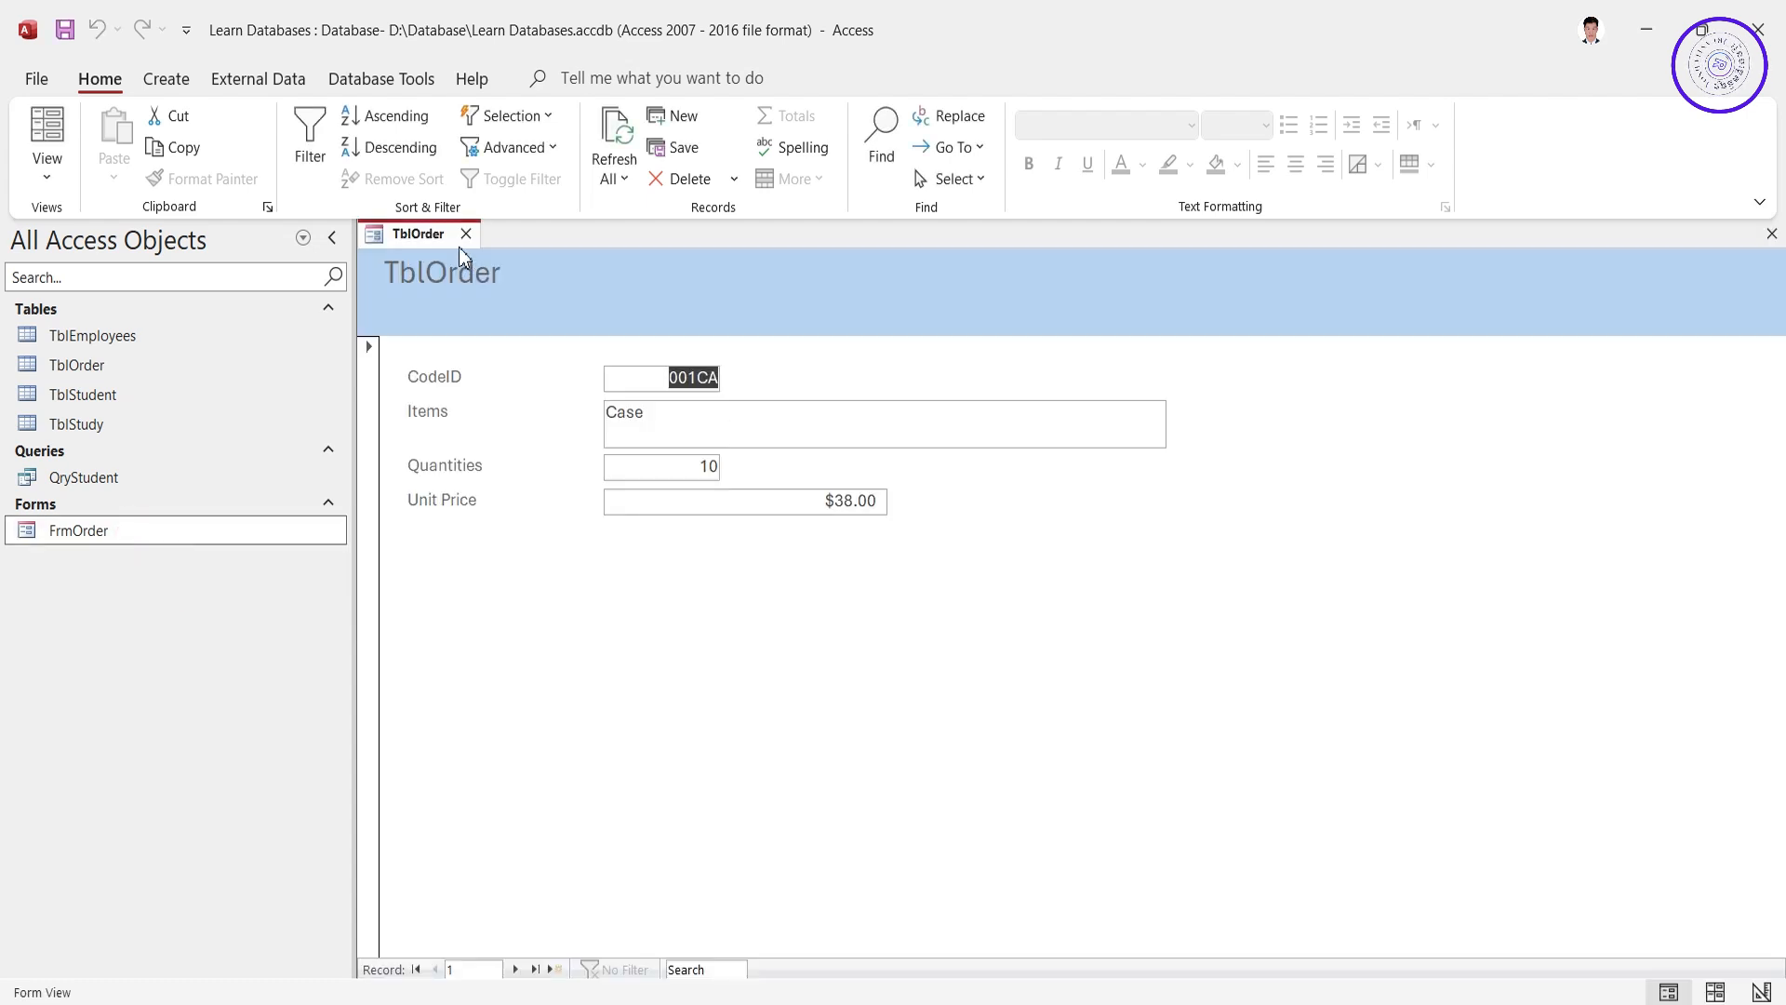
pyautogui.rightClick(415, 238)
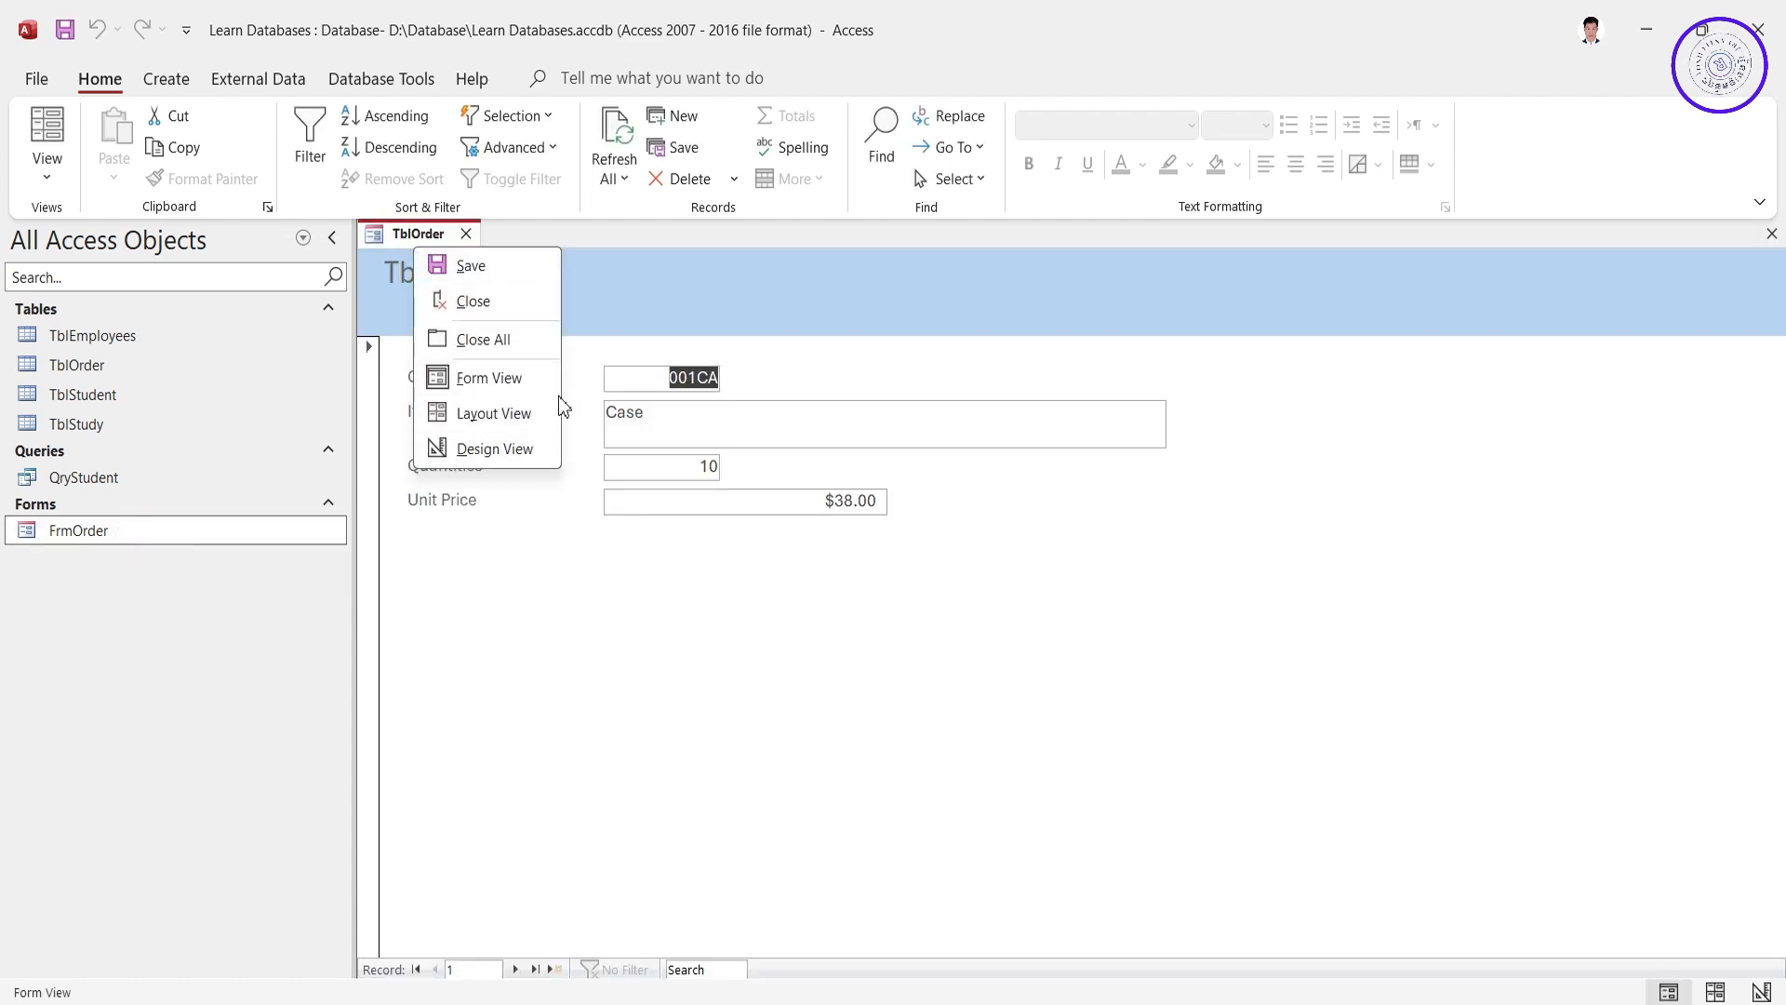
pyautogui.click(494, 450)
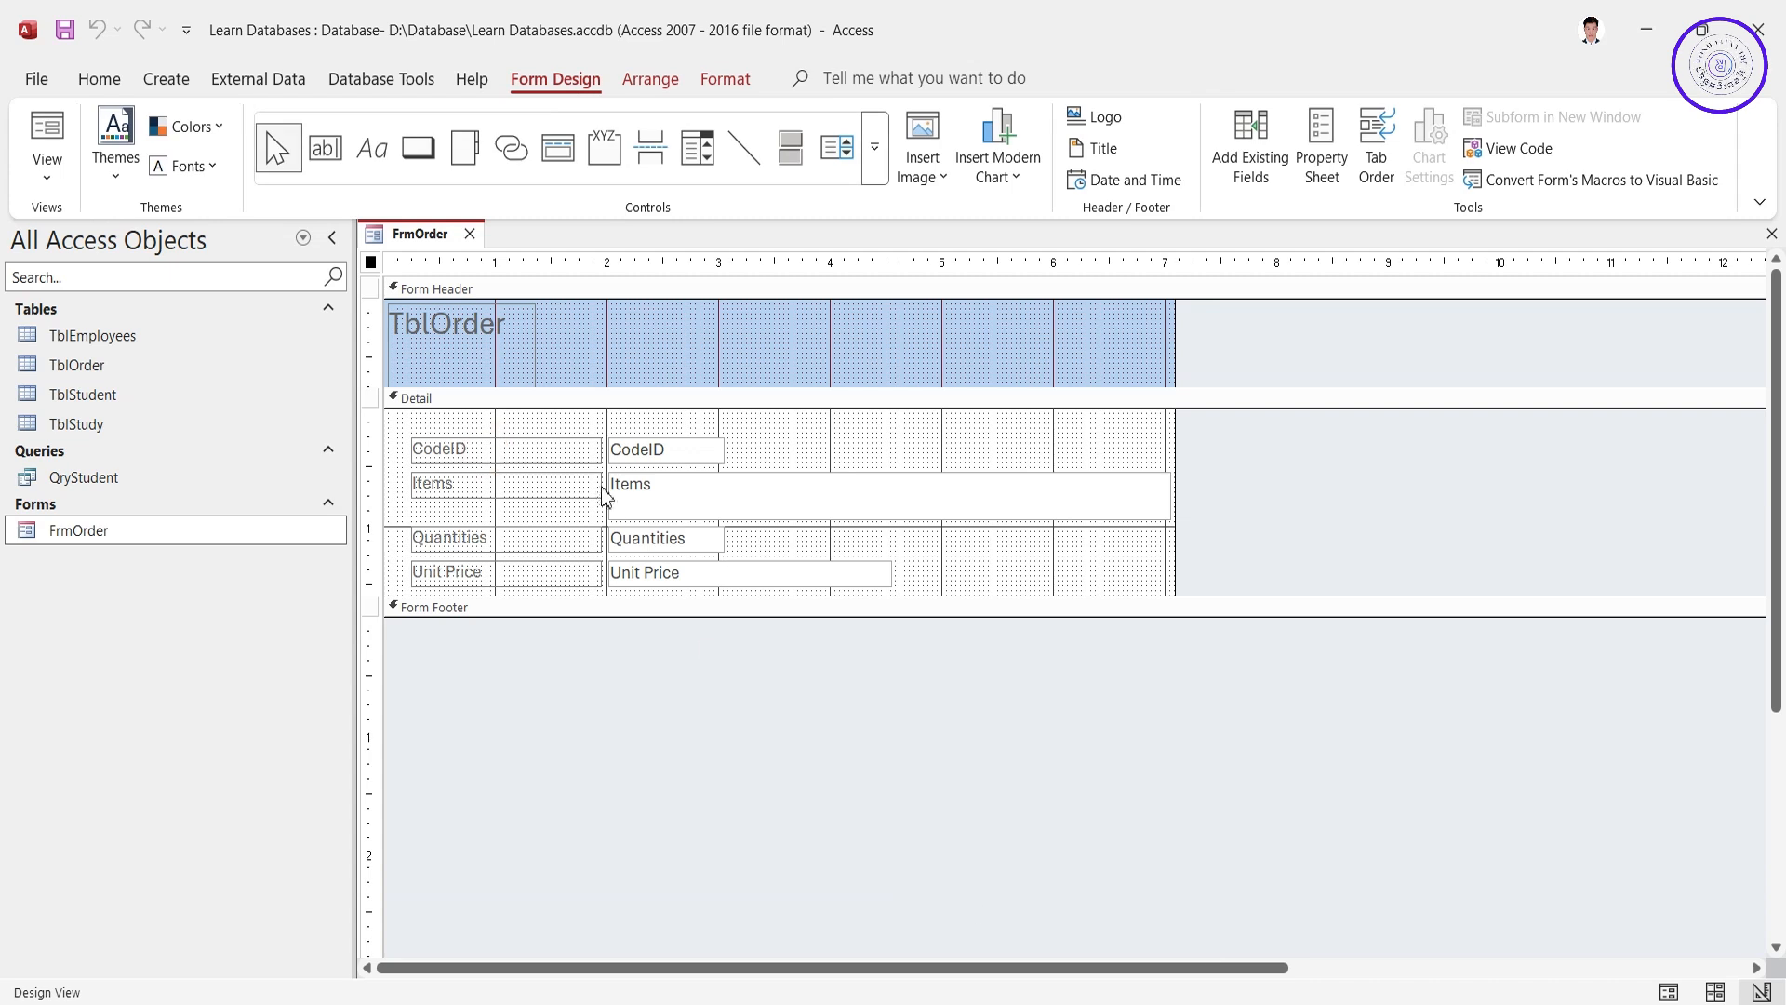
# Step: Shorten the TblOrder title label to fit its text and make the Form Header section about 0.6 inch tall
pyautogui.click(540, 358)
pyautogui.click(442, 338)
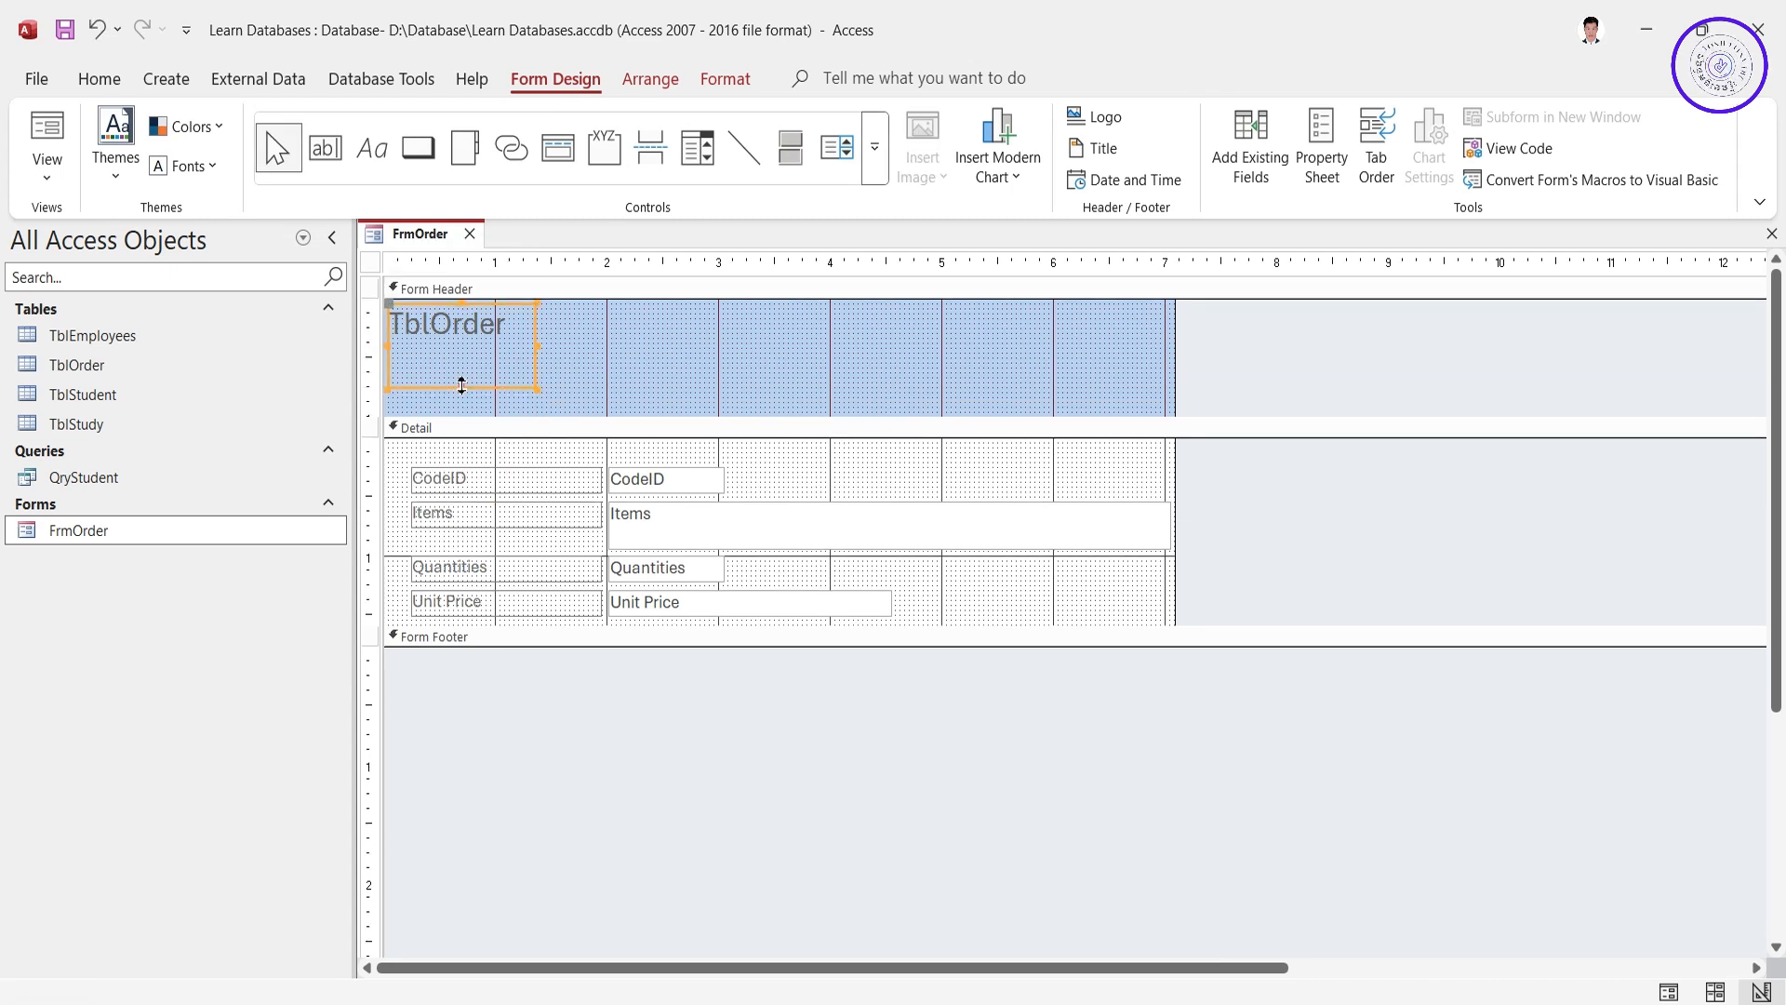
pyautogui.moveTo(462, 385); pyautogui.dragTo(466, 347)
pyautogui.click(668, 322)
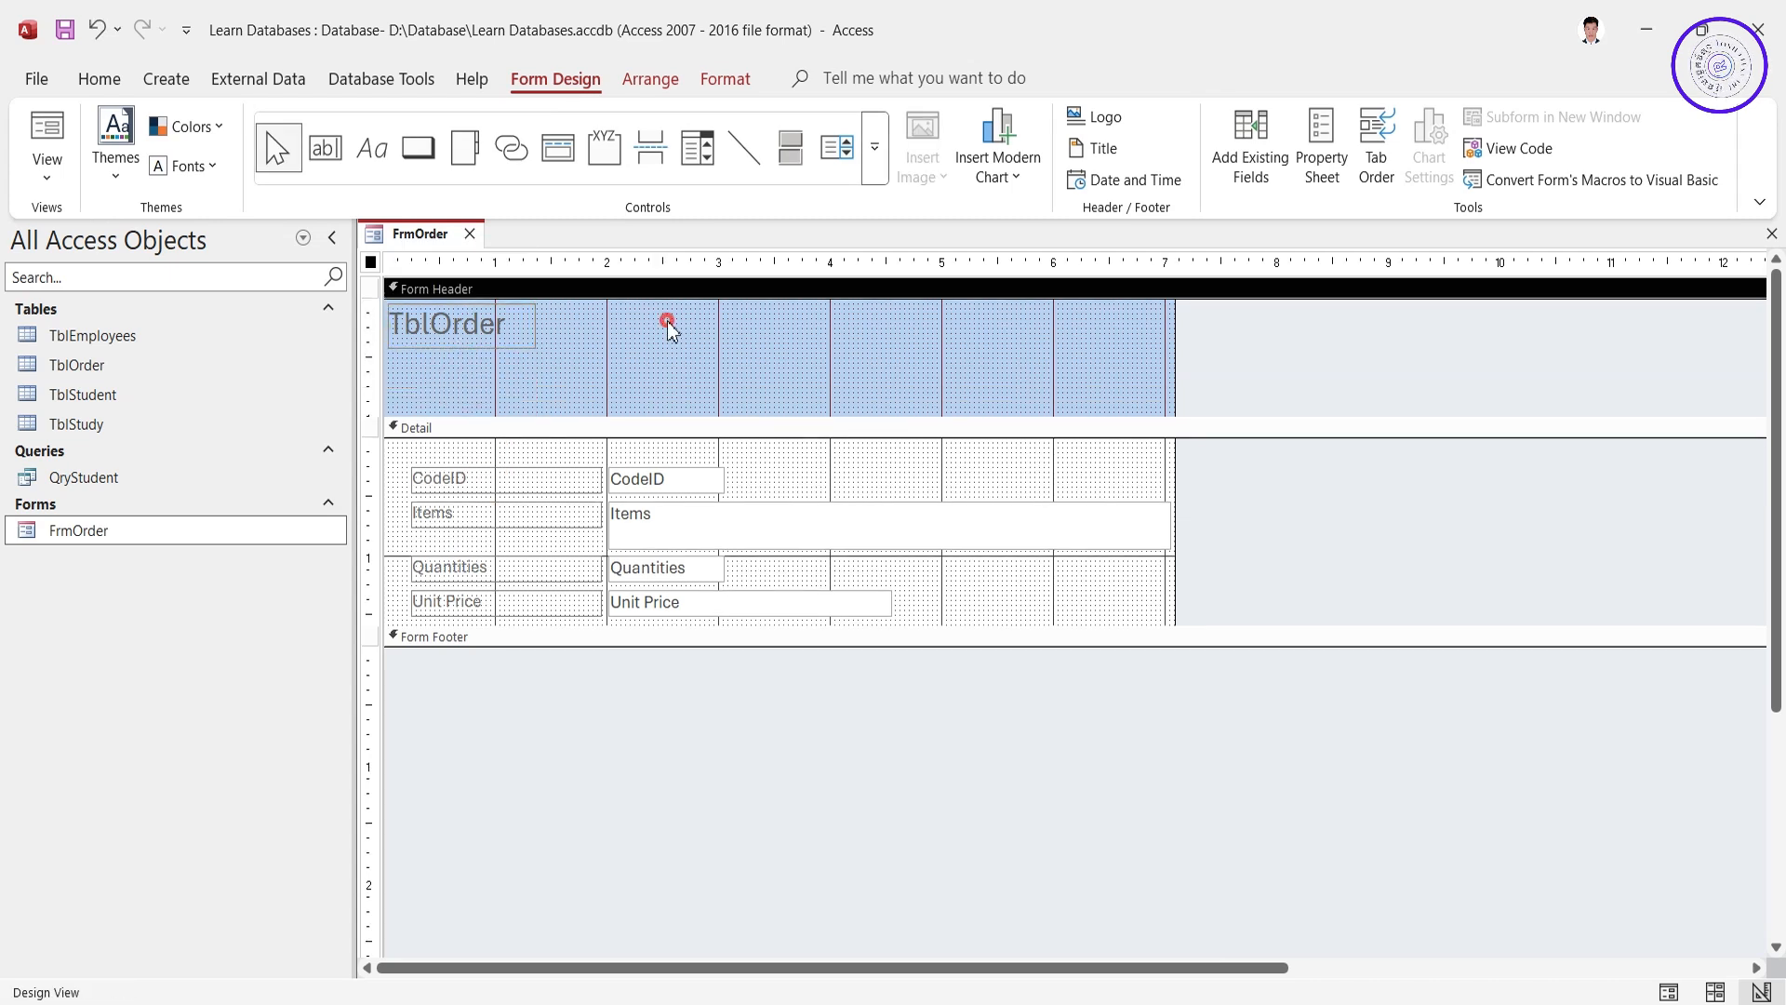
pyautogui.click(450, 330)
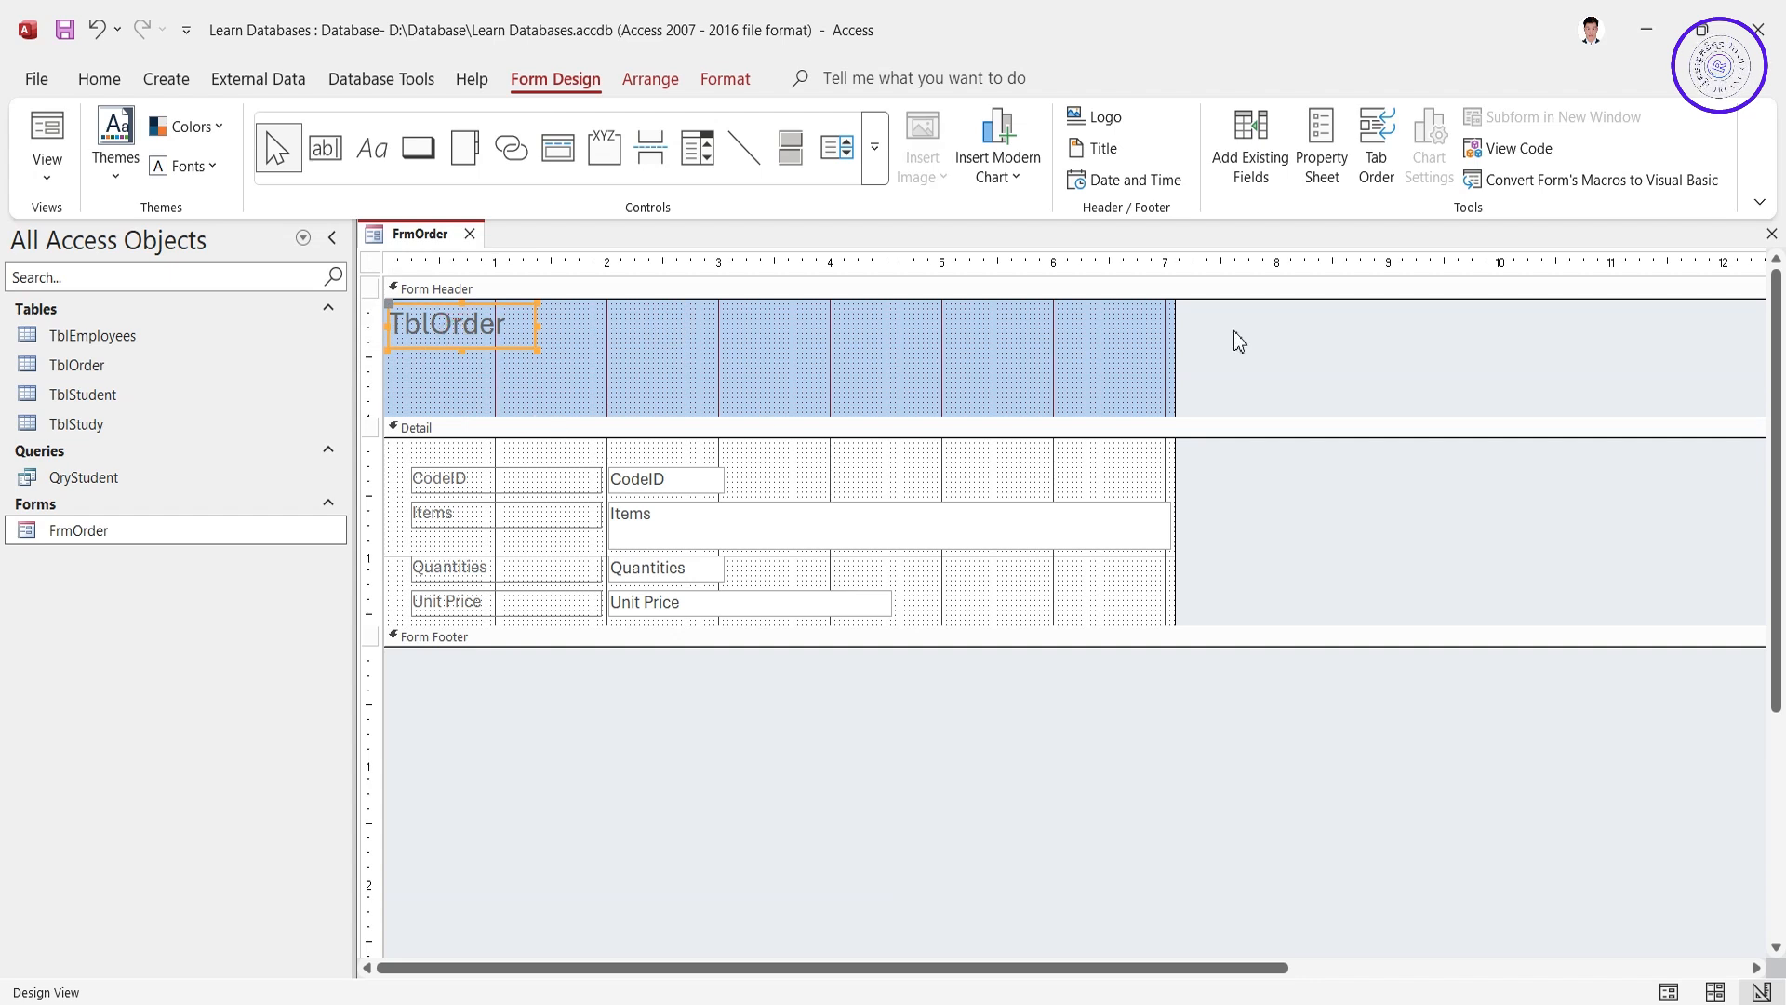
pyautogui.click(769, 428)
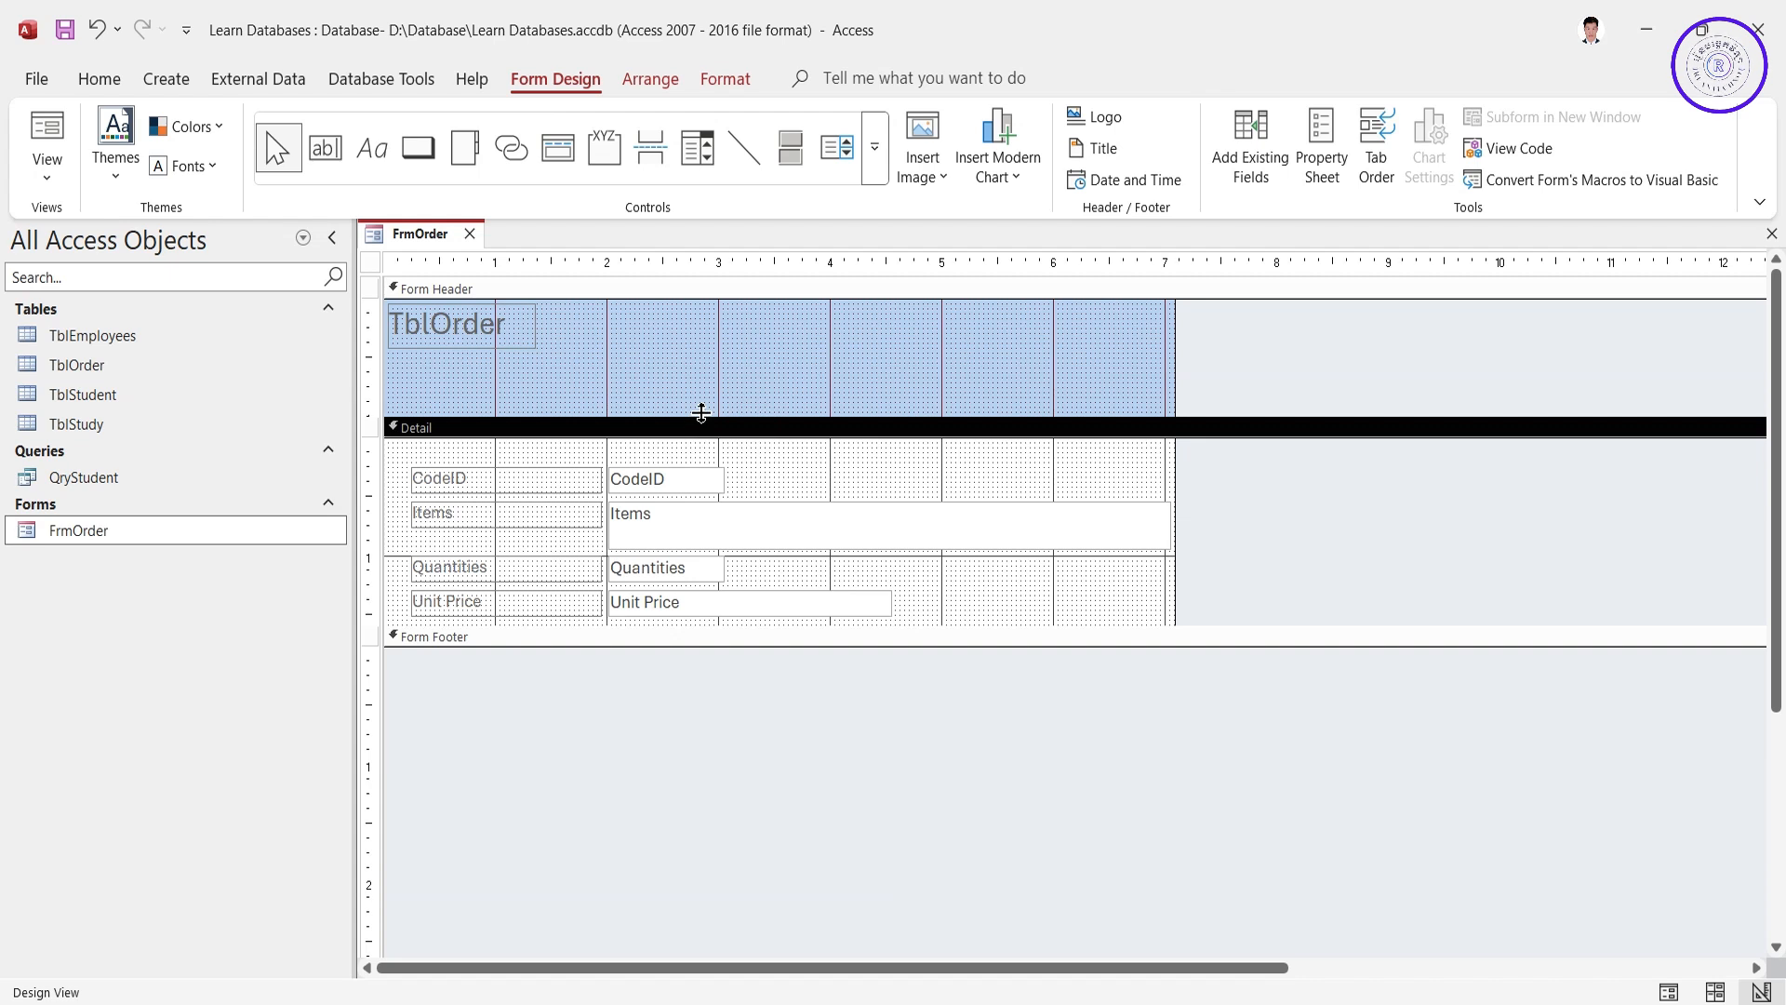
pyautogui.moveTo(1106, 413); pyautogui.dragTo(1096, 369)
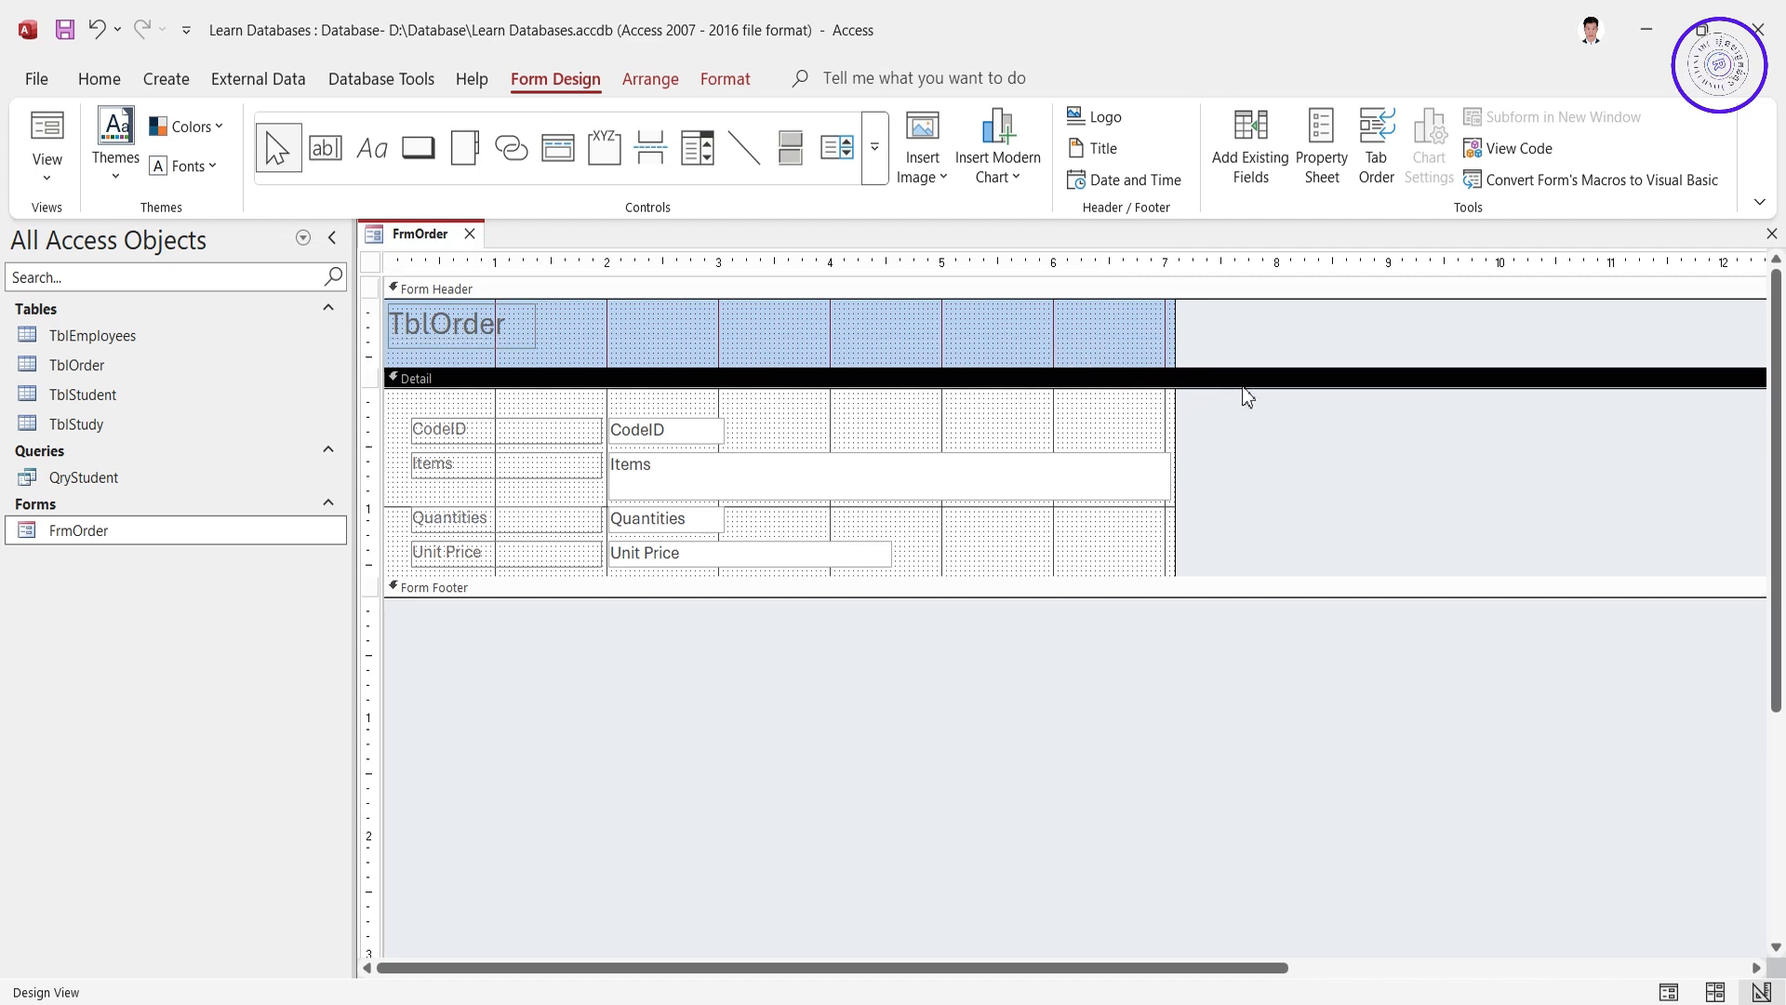
# Step: Narrow the CodeID, Items, Quantities and Unit Price labels together to about 0.75 inch wide, ending at the 1-inch mark
pyautogui.click(749, 478)
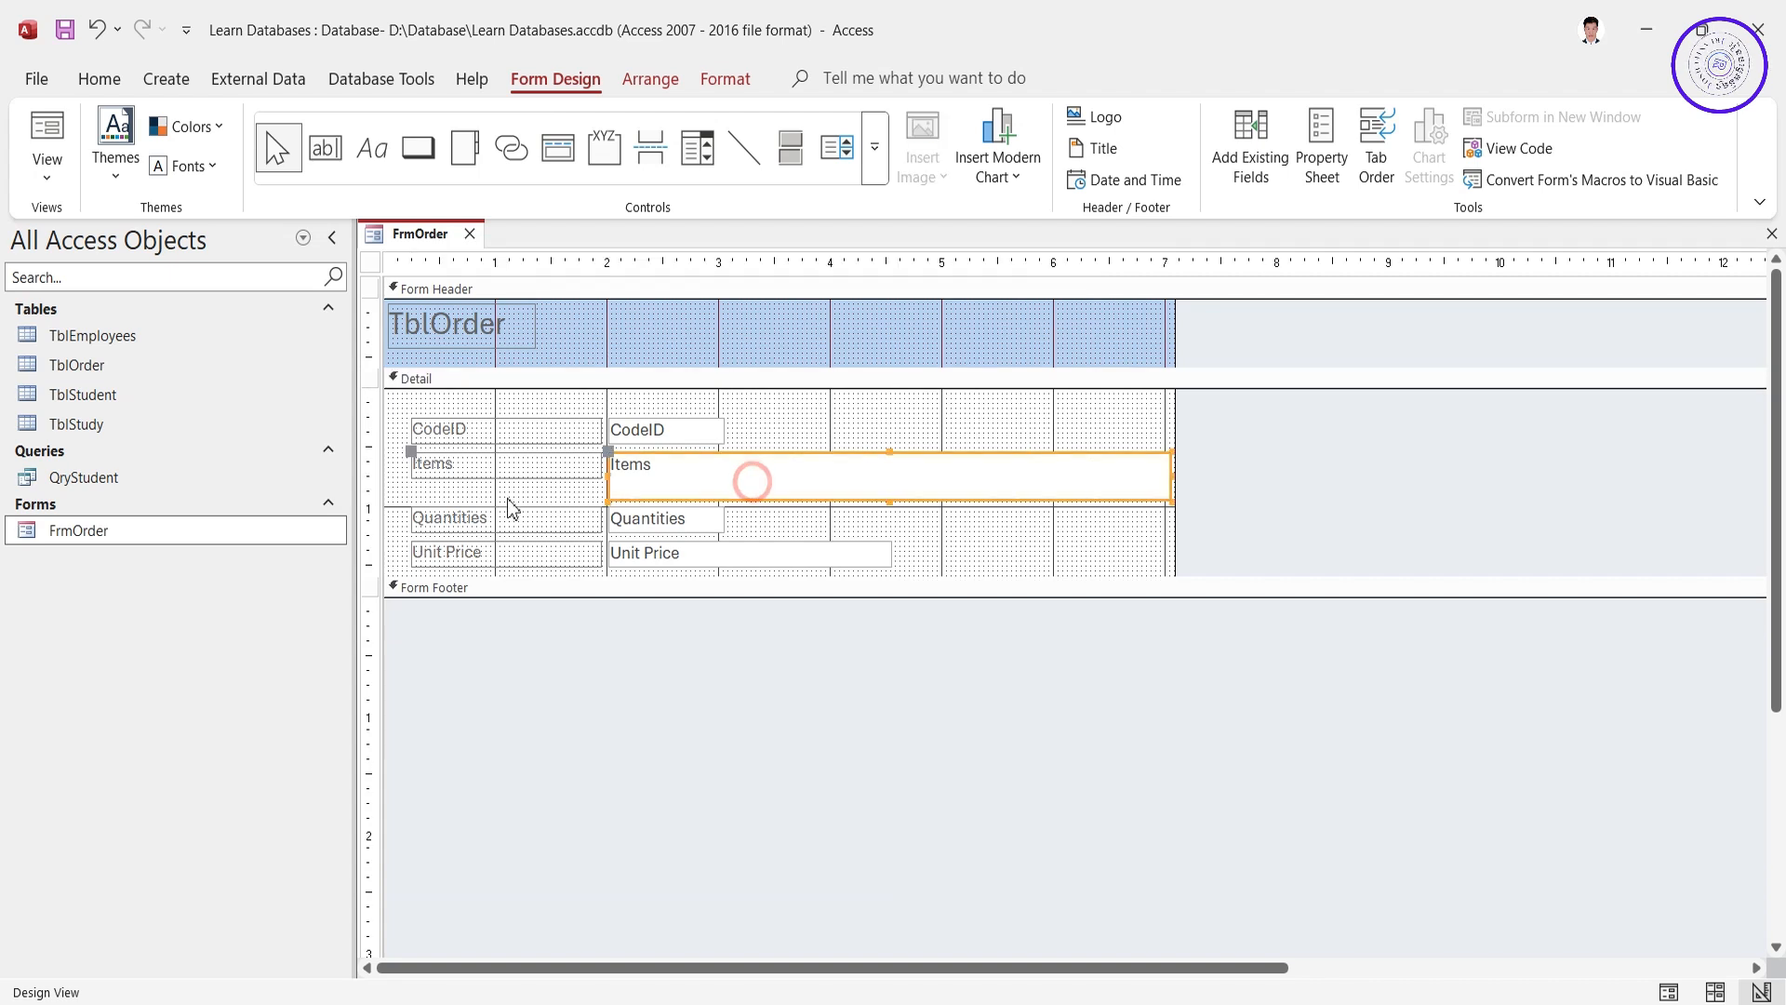
pyautogui.click(500, 470)
pyautogui.click(506, 428)
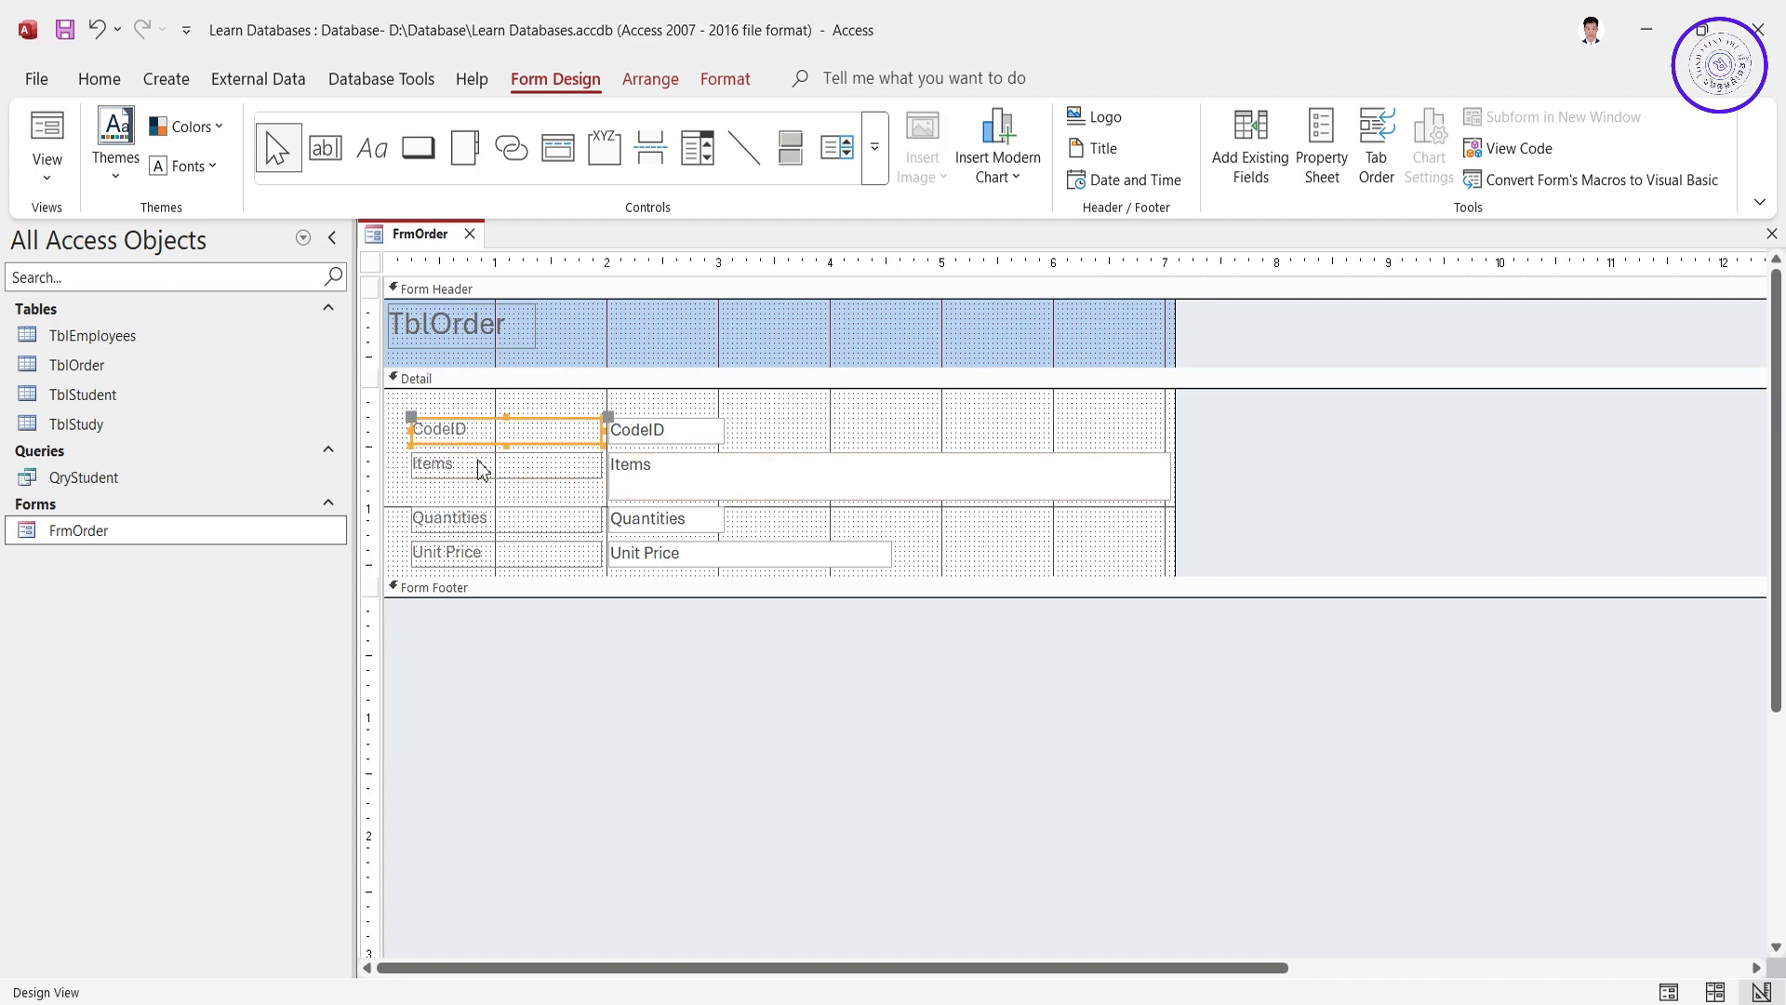
pyautogui.keyDown('shift'); pyautogui.click(494, 465); pyautogui.keyUp('shift')
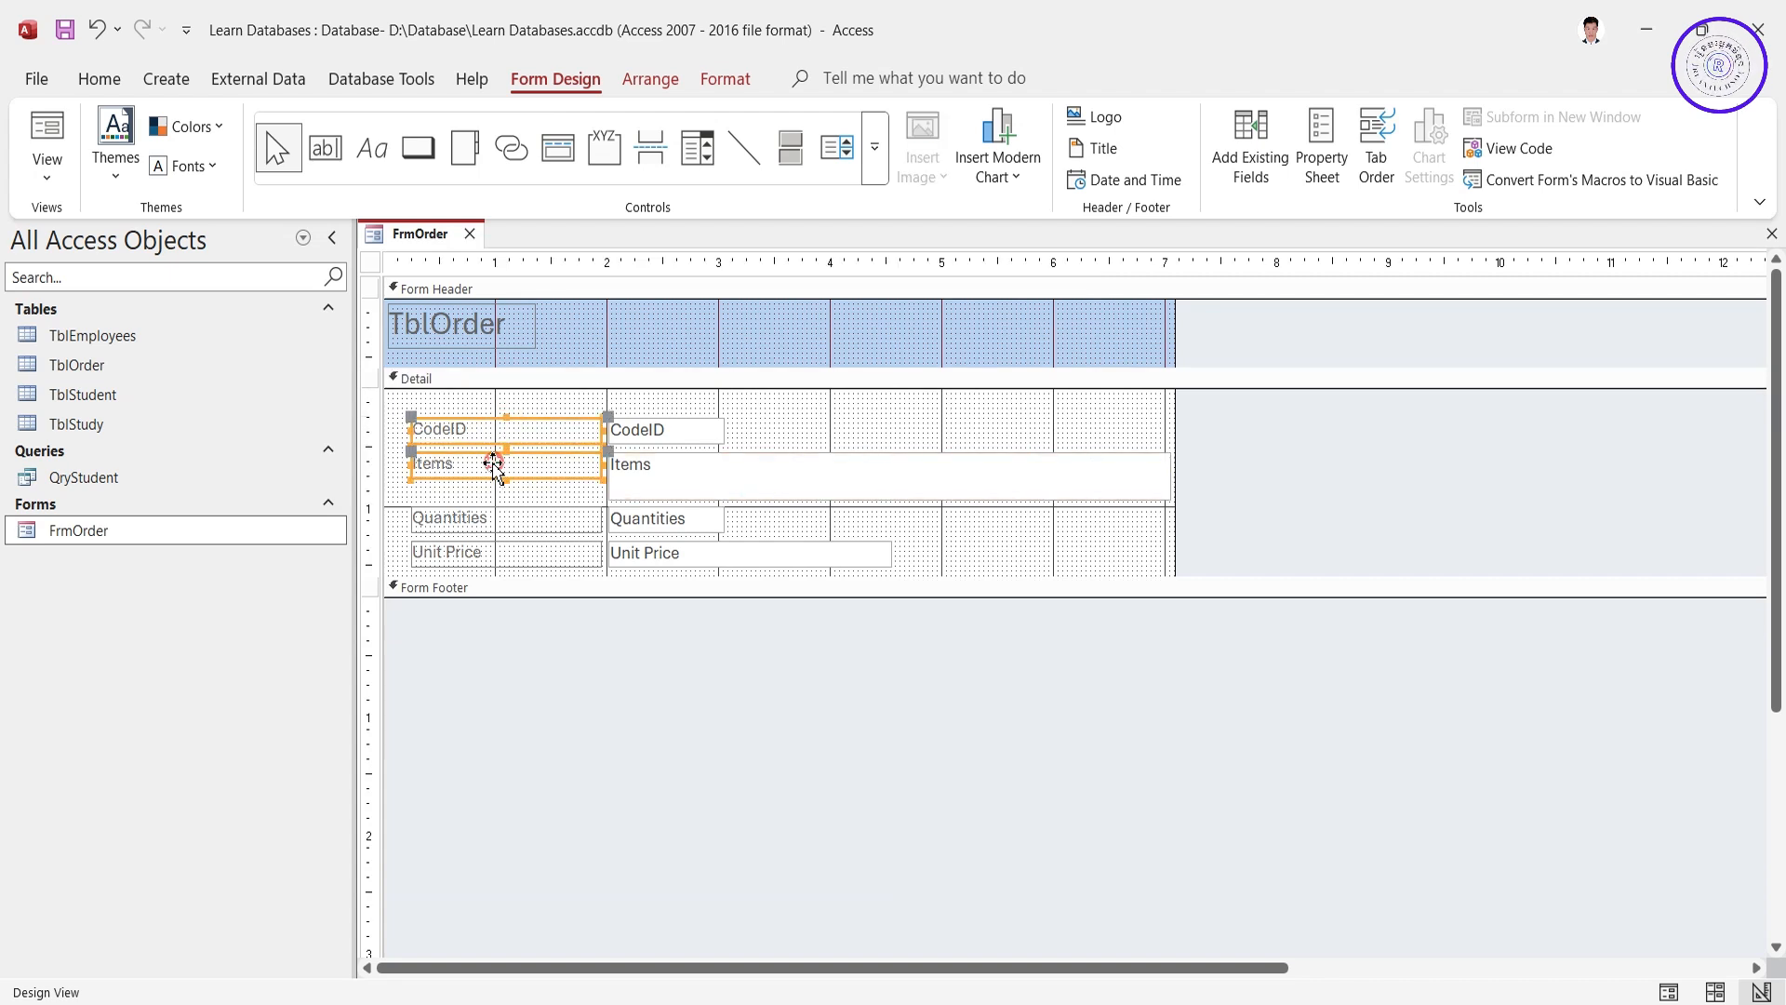
pyautogui.keyDown('shift'); pyautogui.click(496, 523); pyautogui.keyUp('shift')
pyautogui.keyDown('shift'); pyautogui.click(490, 551); pyautogui.keyUp('shift')
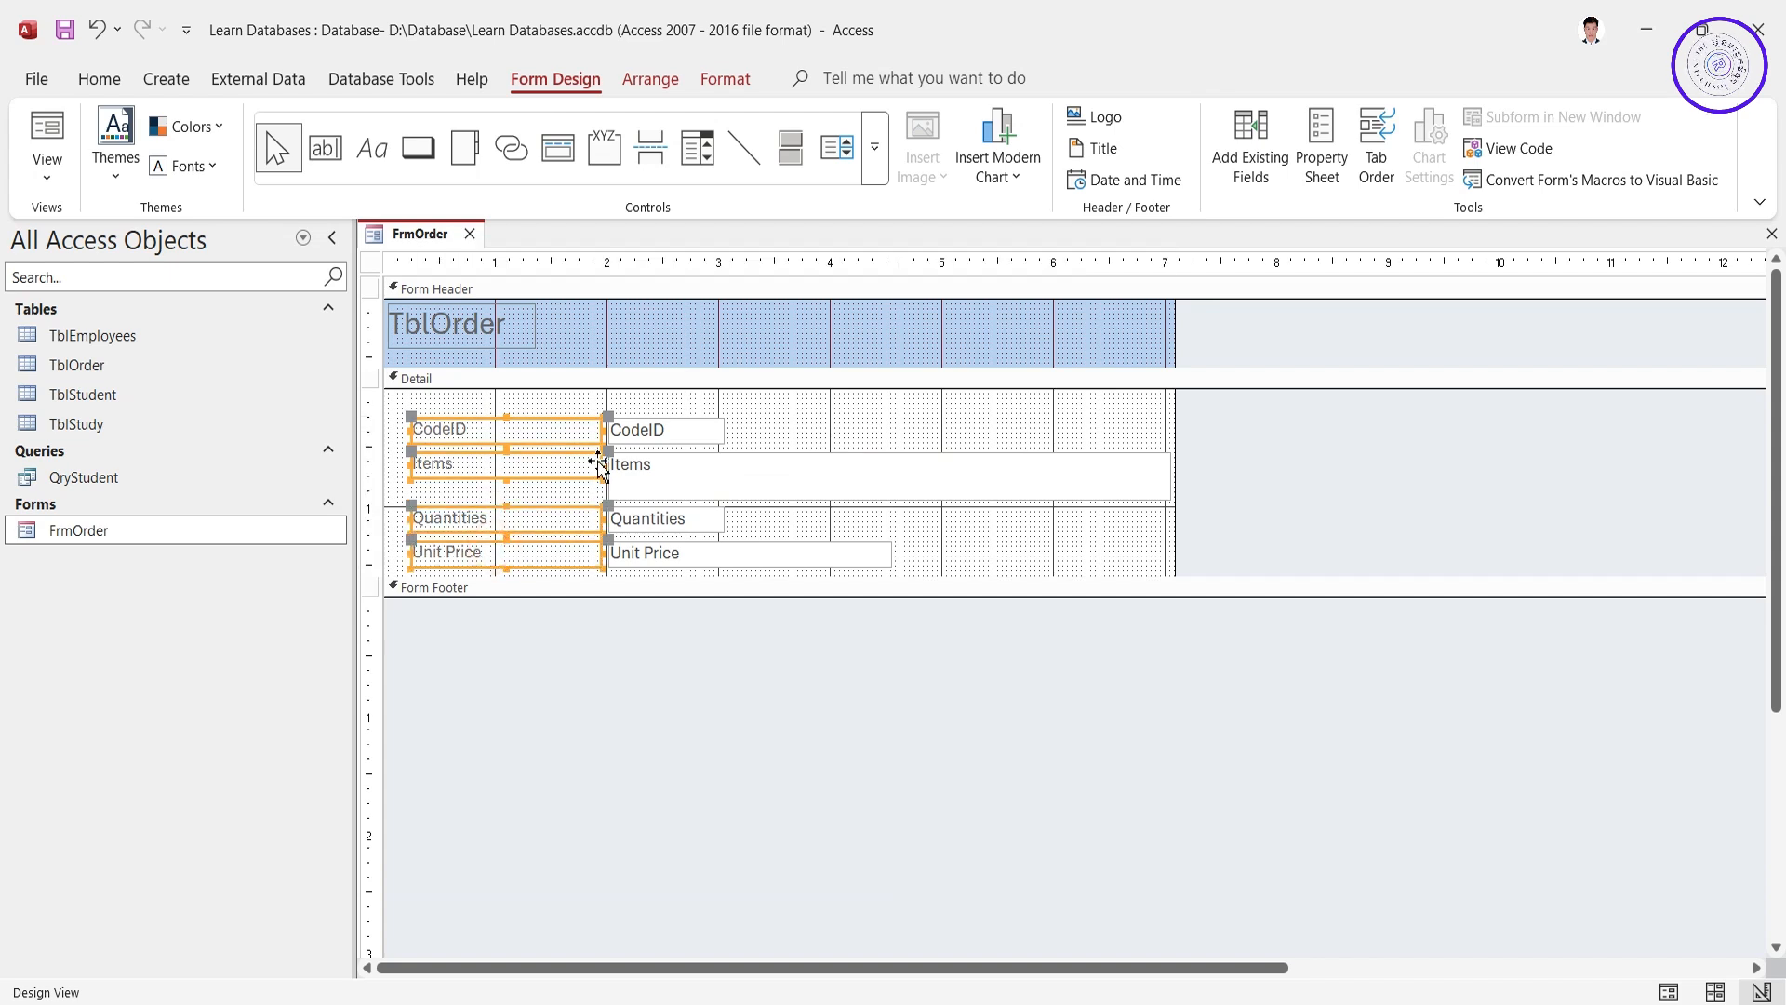
pyautogui.moveTo(603, 426); pyautogui.dragTo(847, 558)
# Step: Extend the four field text boxes' starting edges to just past the 1-inch mark and trim their far ends by about 0.5 inch
pyautogui.click(558, 476)
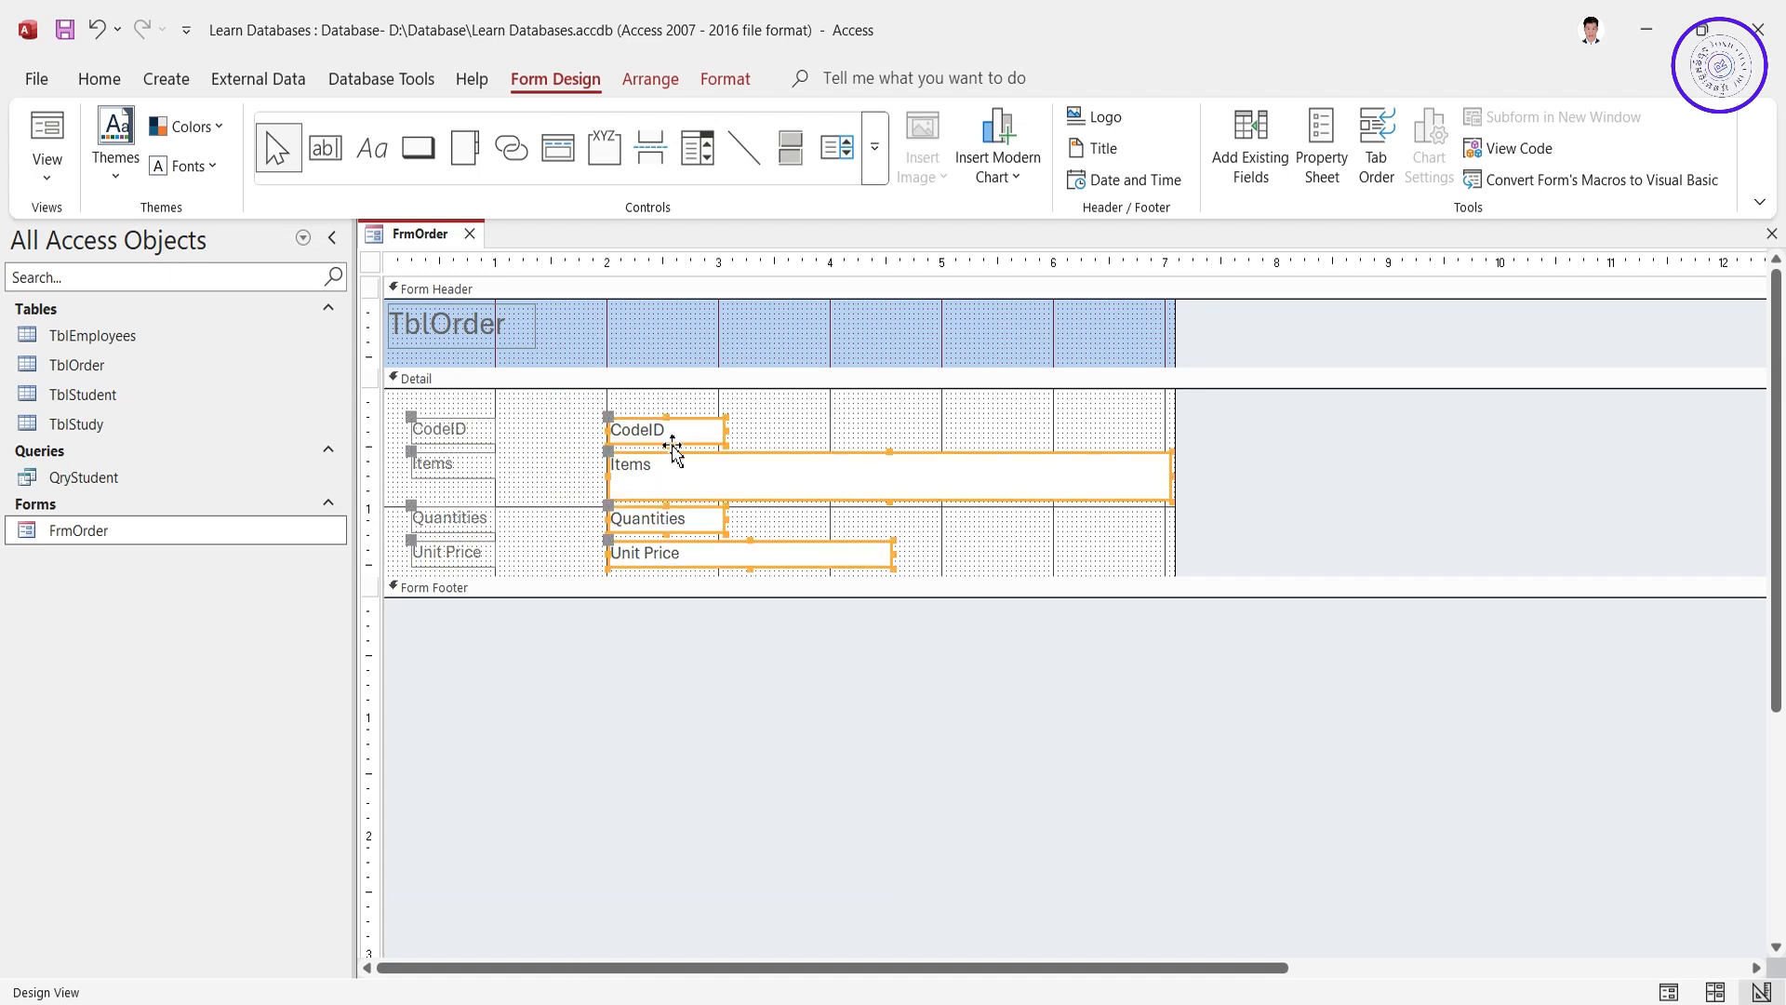
pyautogui.moveTo(670, 446); pyautogui.dragTo(599, 439)
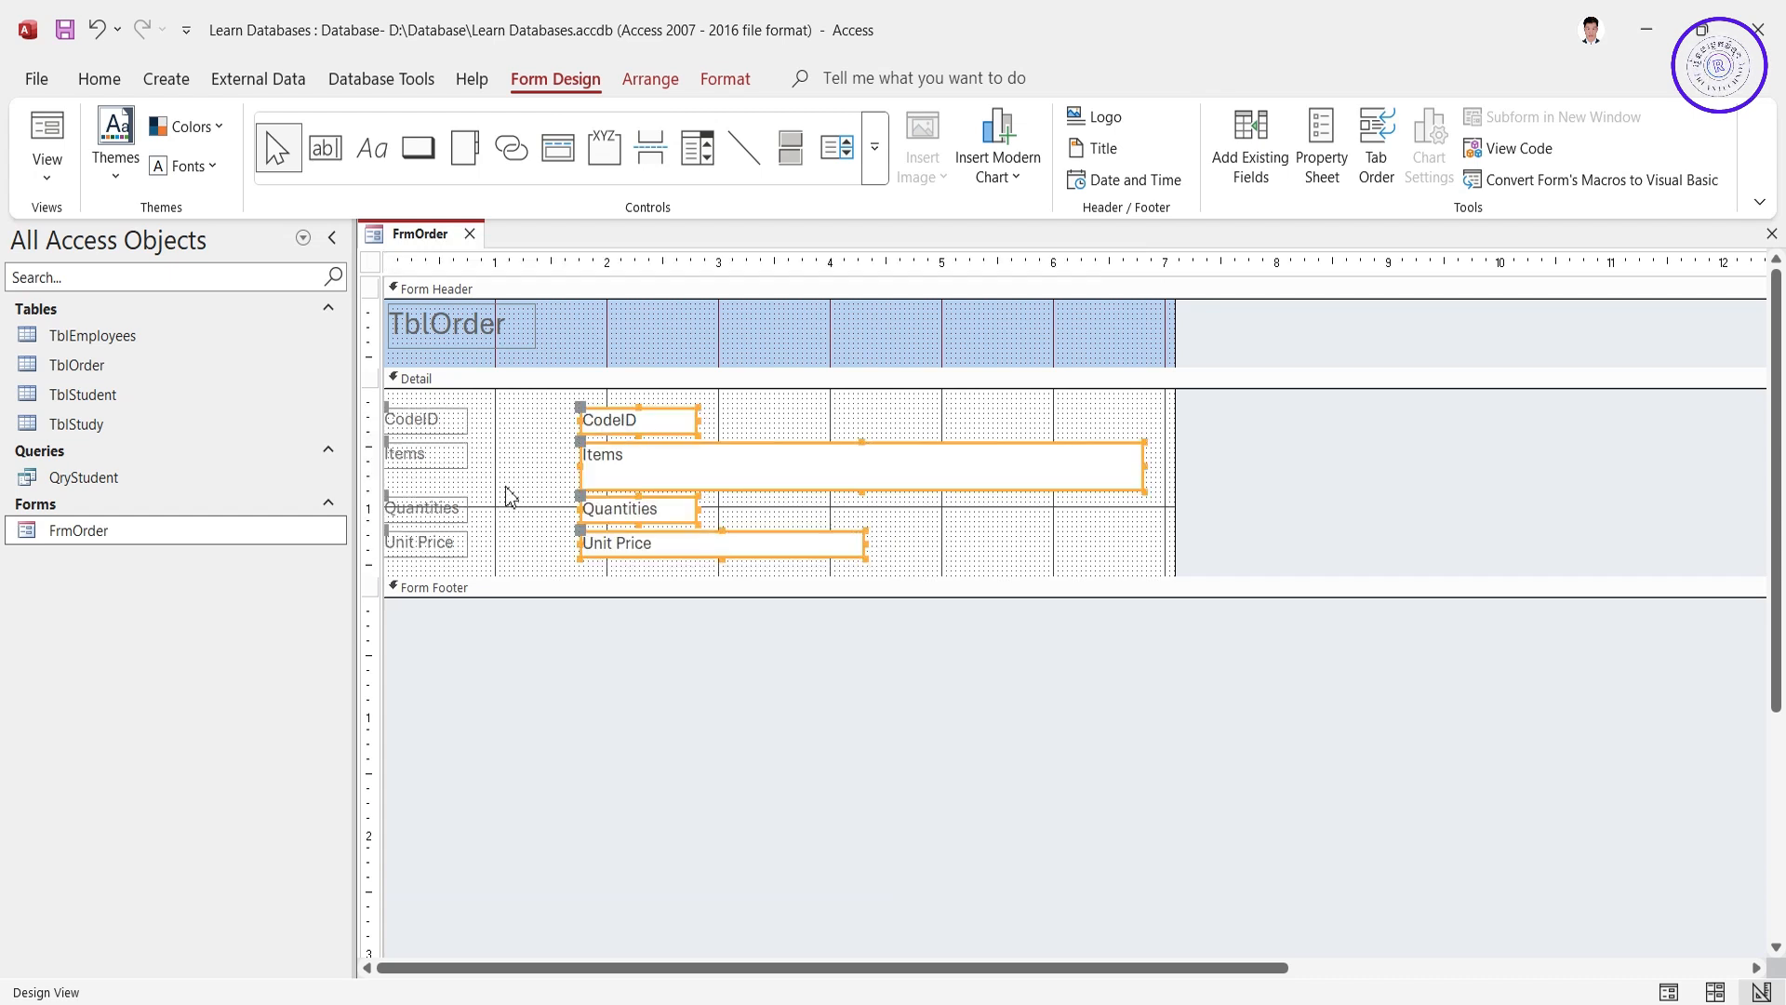
pyautogui.hotkey('ctrl', 'z')
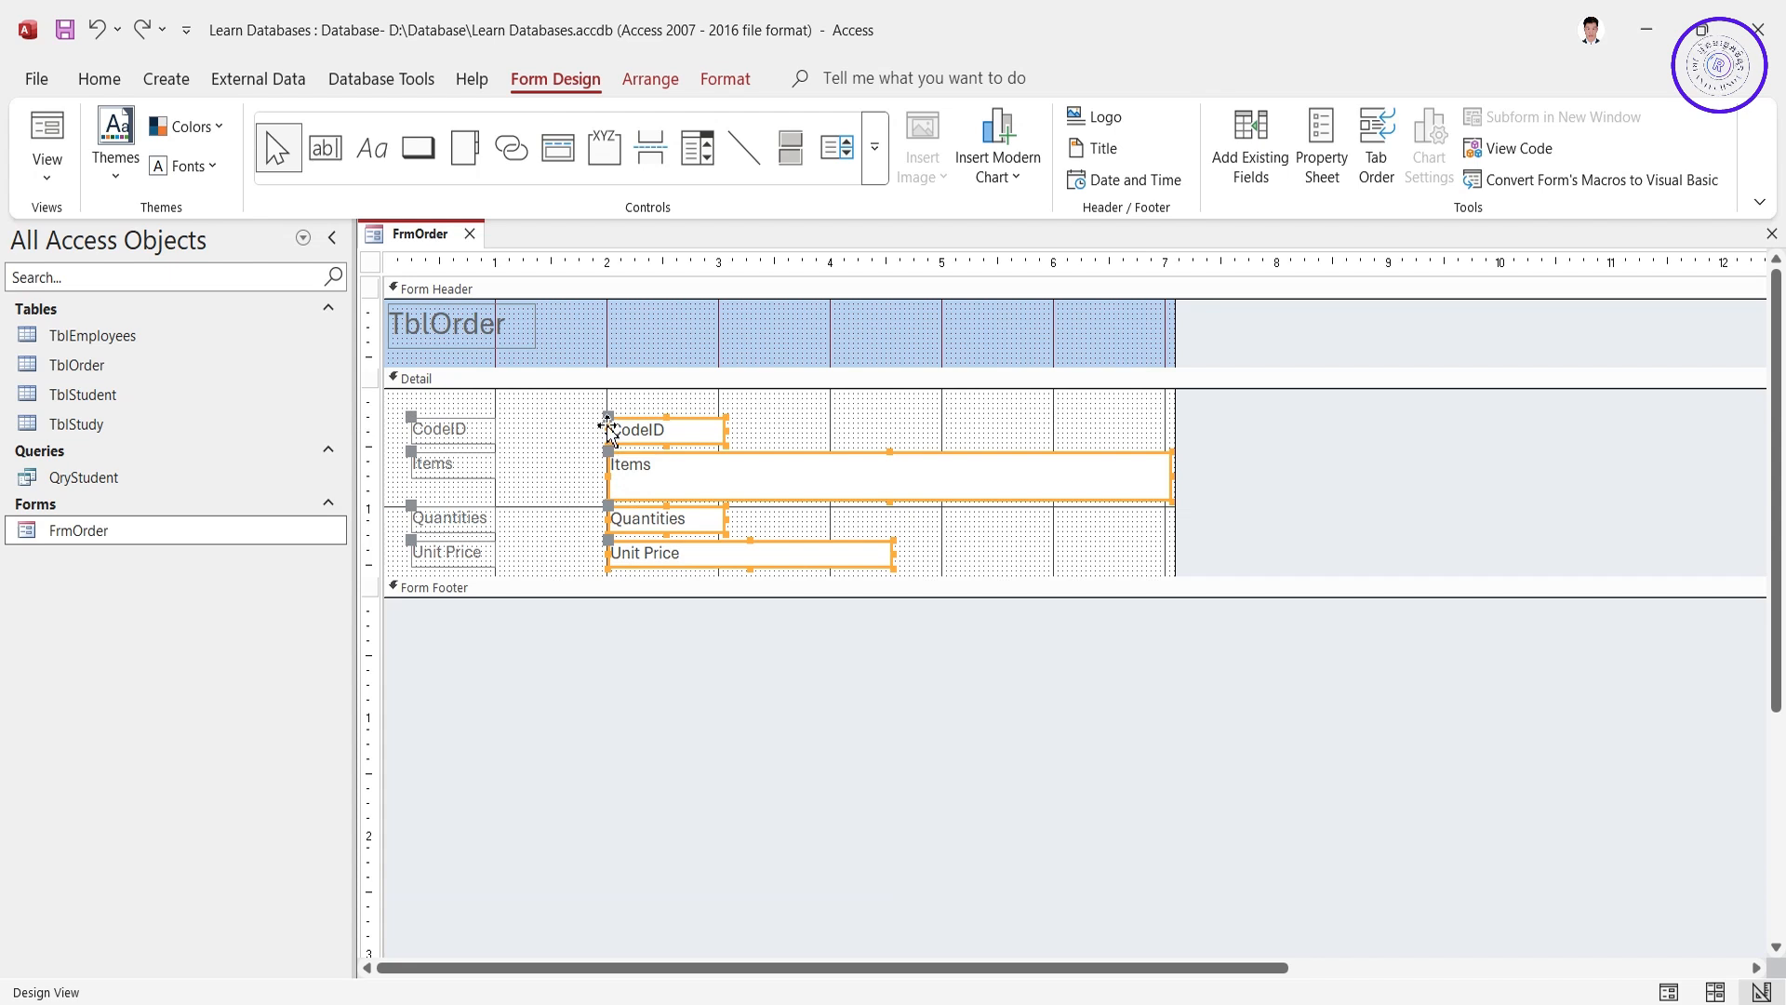
pyautogui.moveTo(607, 429); pyautogui.dragTo(506, 438)
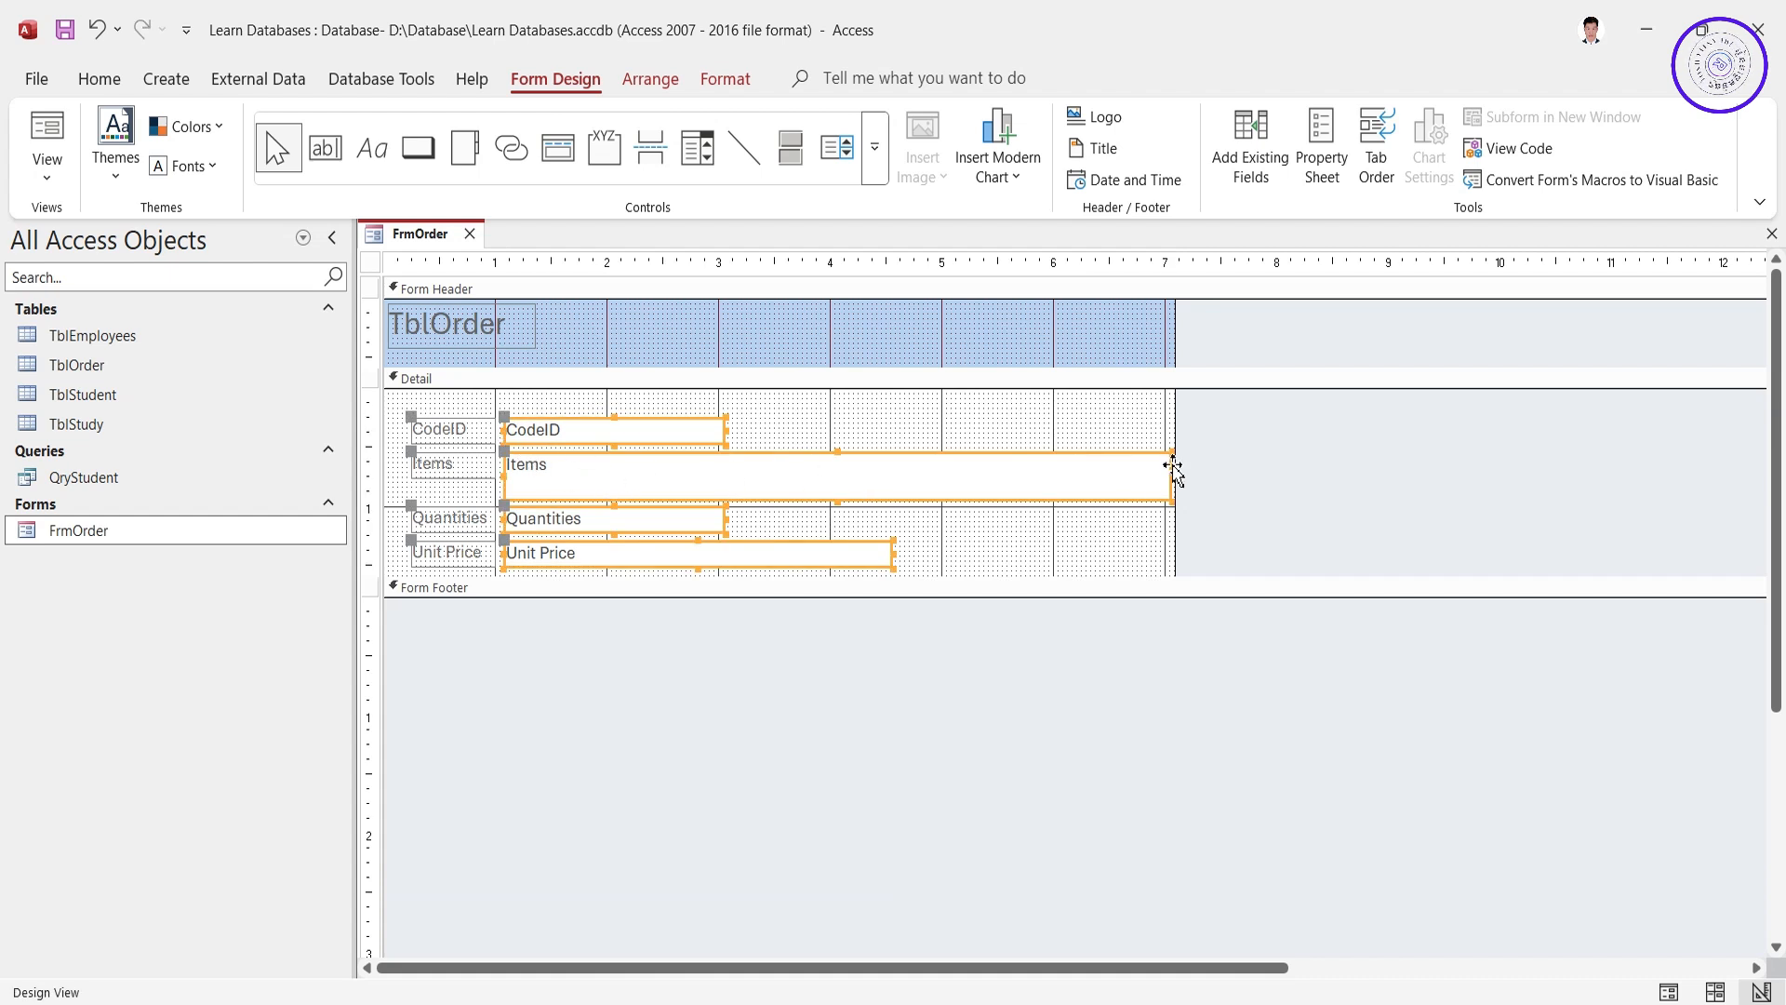
pyautogui.moveTo(1168, 470); pyautogui.dragTo(1115, 459)
pyautogui.click(611, 493)
pyautogui.click(893, 549)
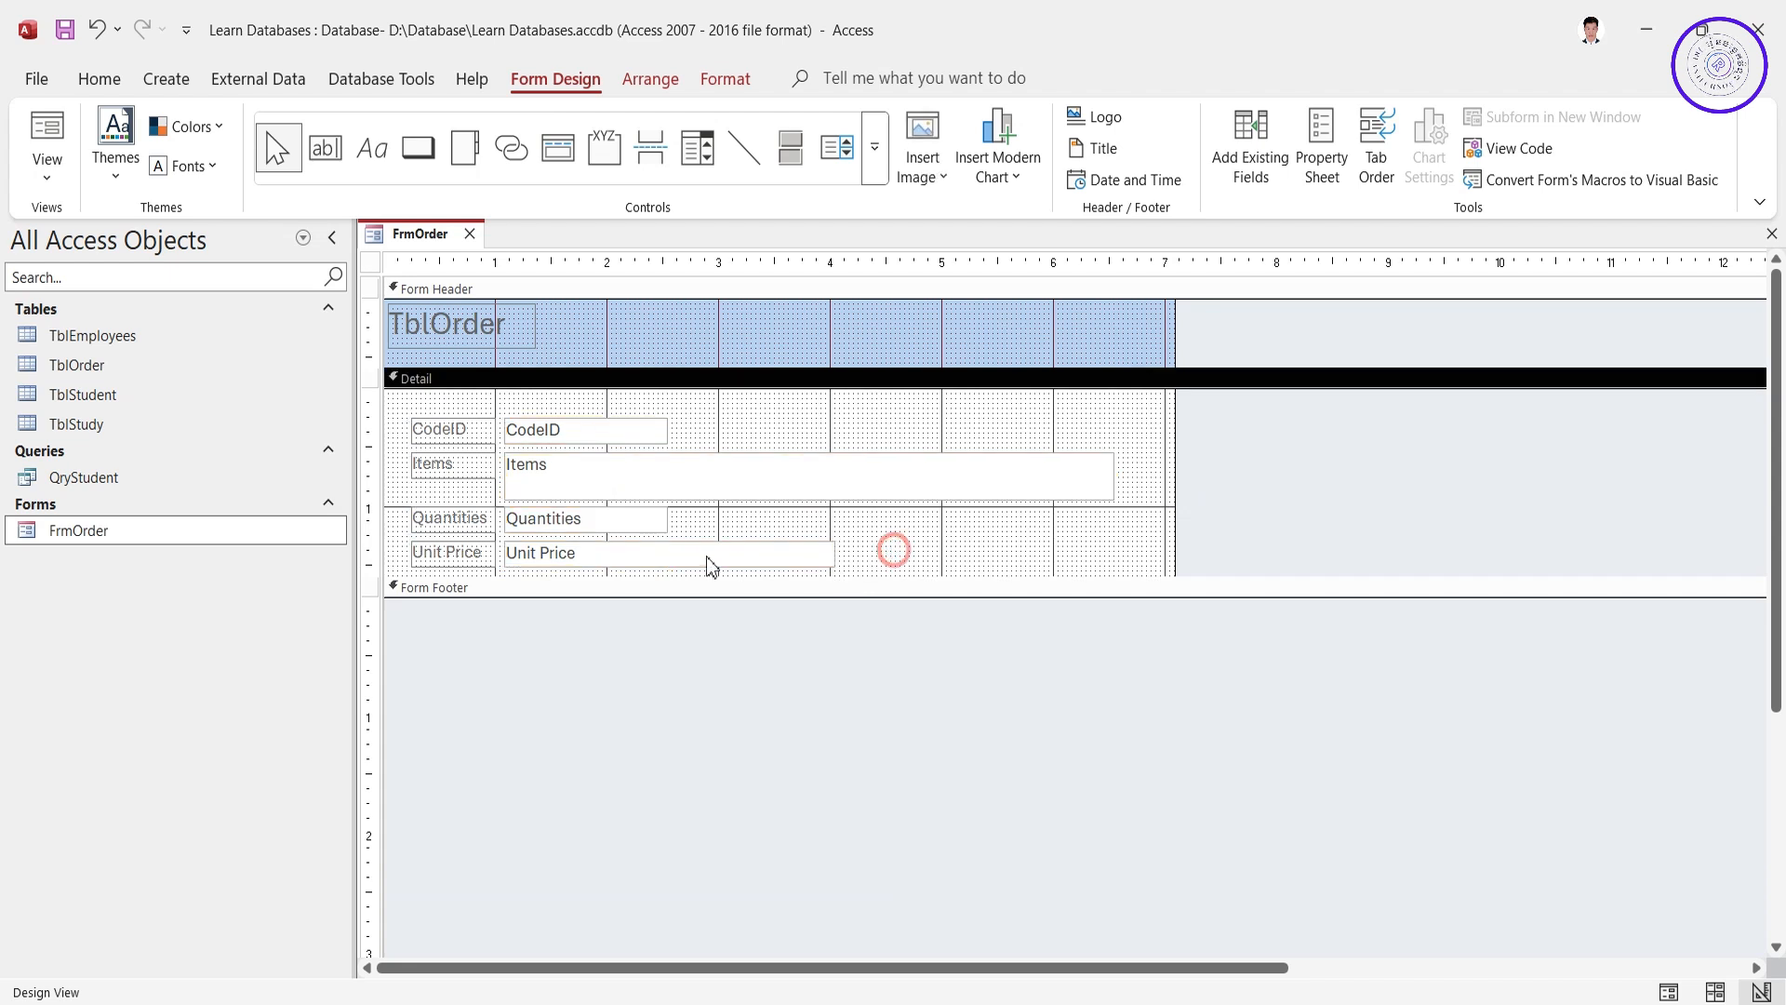
# Step: Resize the Items text box to about 1.1 by 0.25 inches and shorten the CodeID text box to about 0.6 inch wide
pyautogui.click(614, 495)
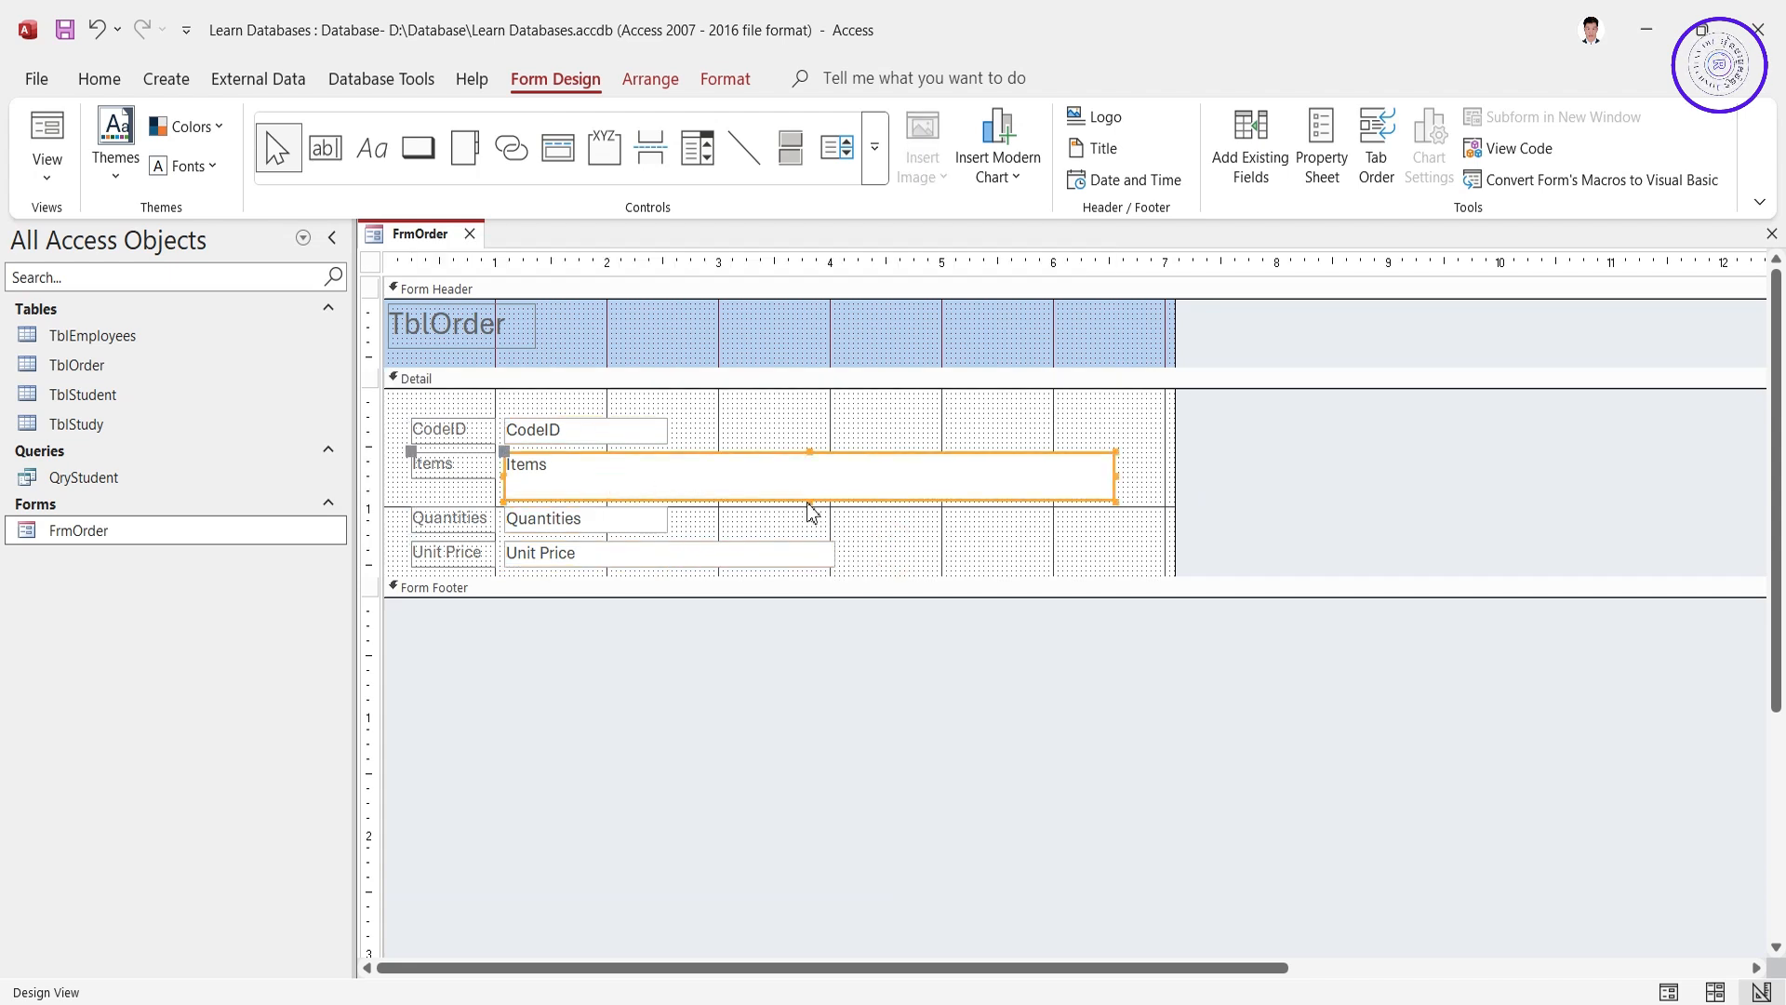
pyautogui.moveTo(809, 498); pyautogui.dragTo(808, 487)
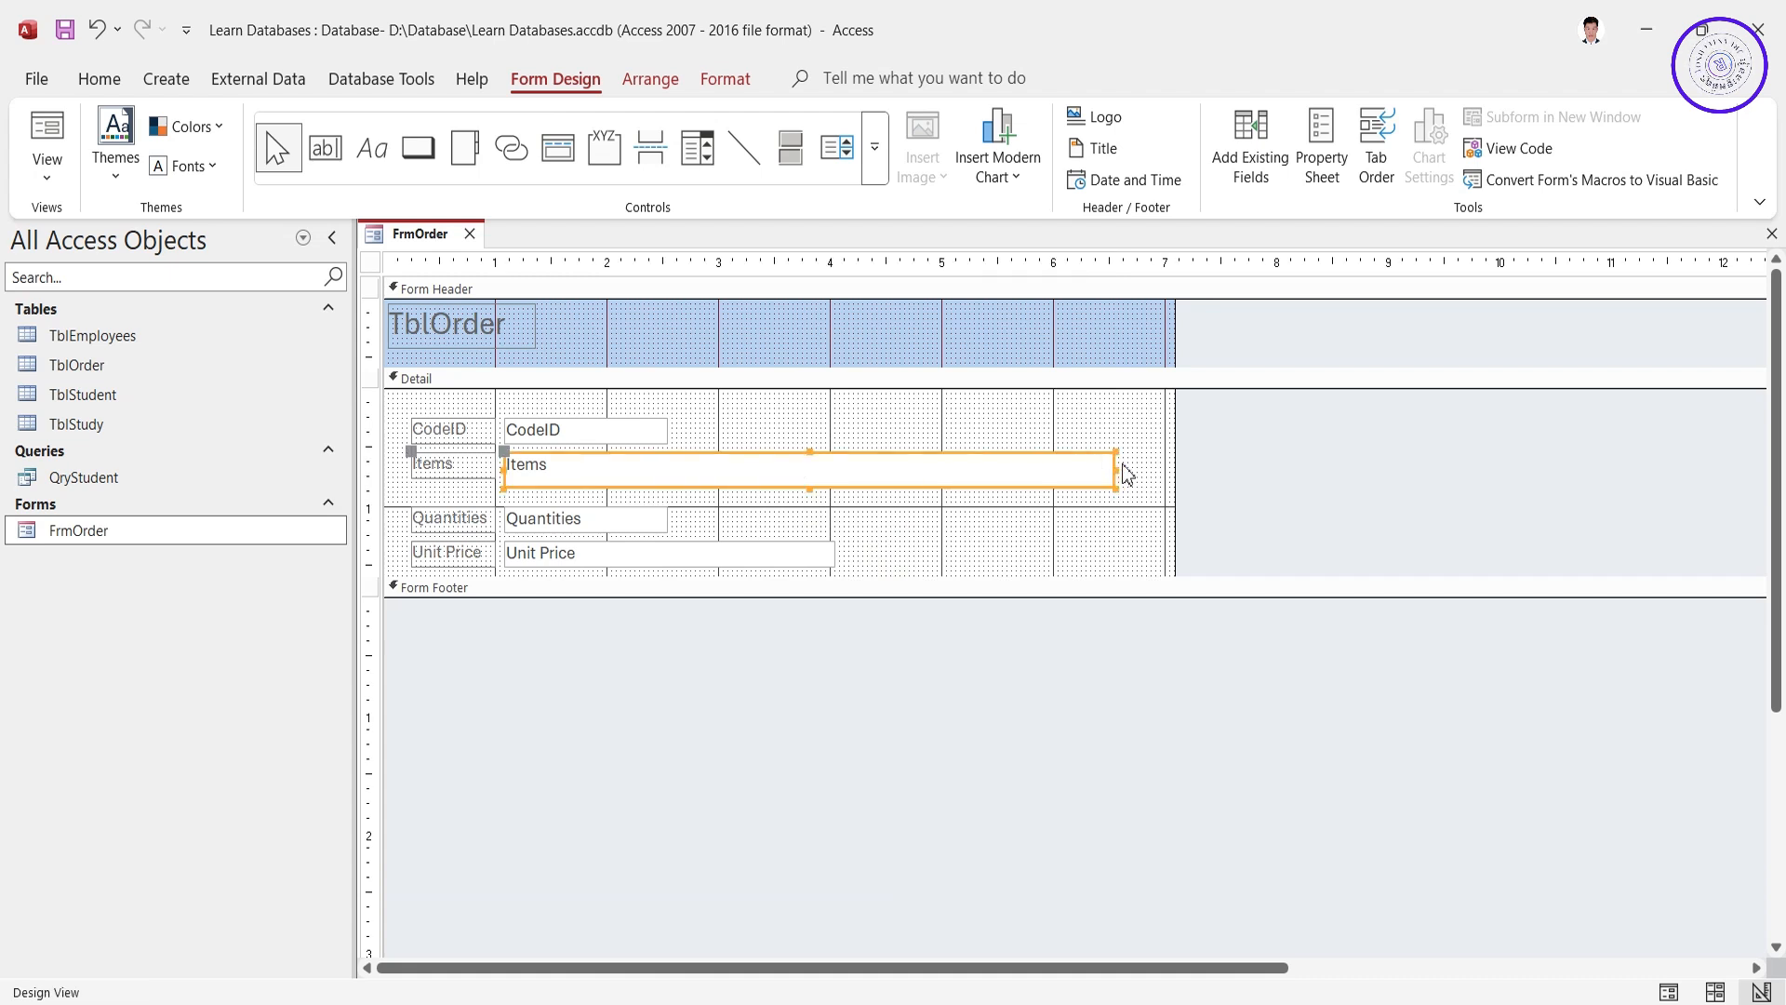
pyautogui.moveTo(1111, 466); pyautogui.dragTo(608, 474)
pyautogui.click(572, 431)
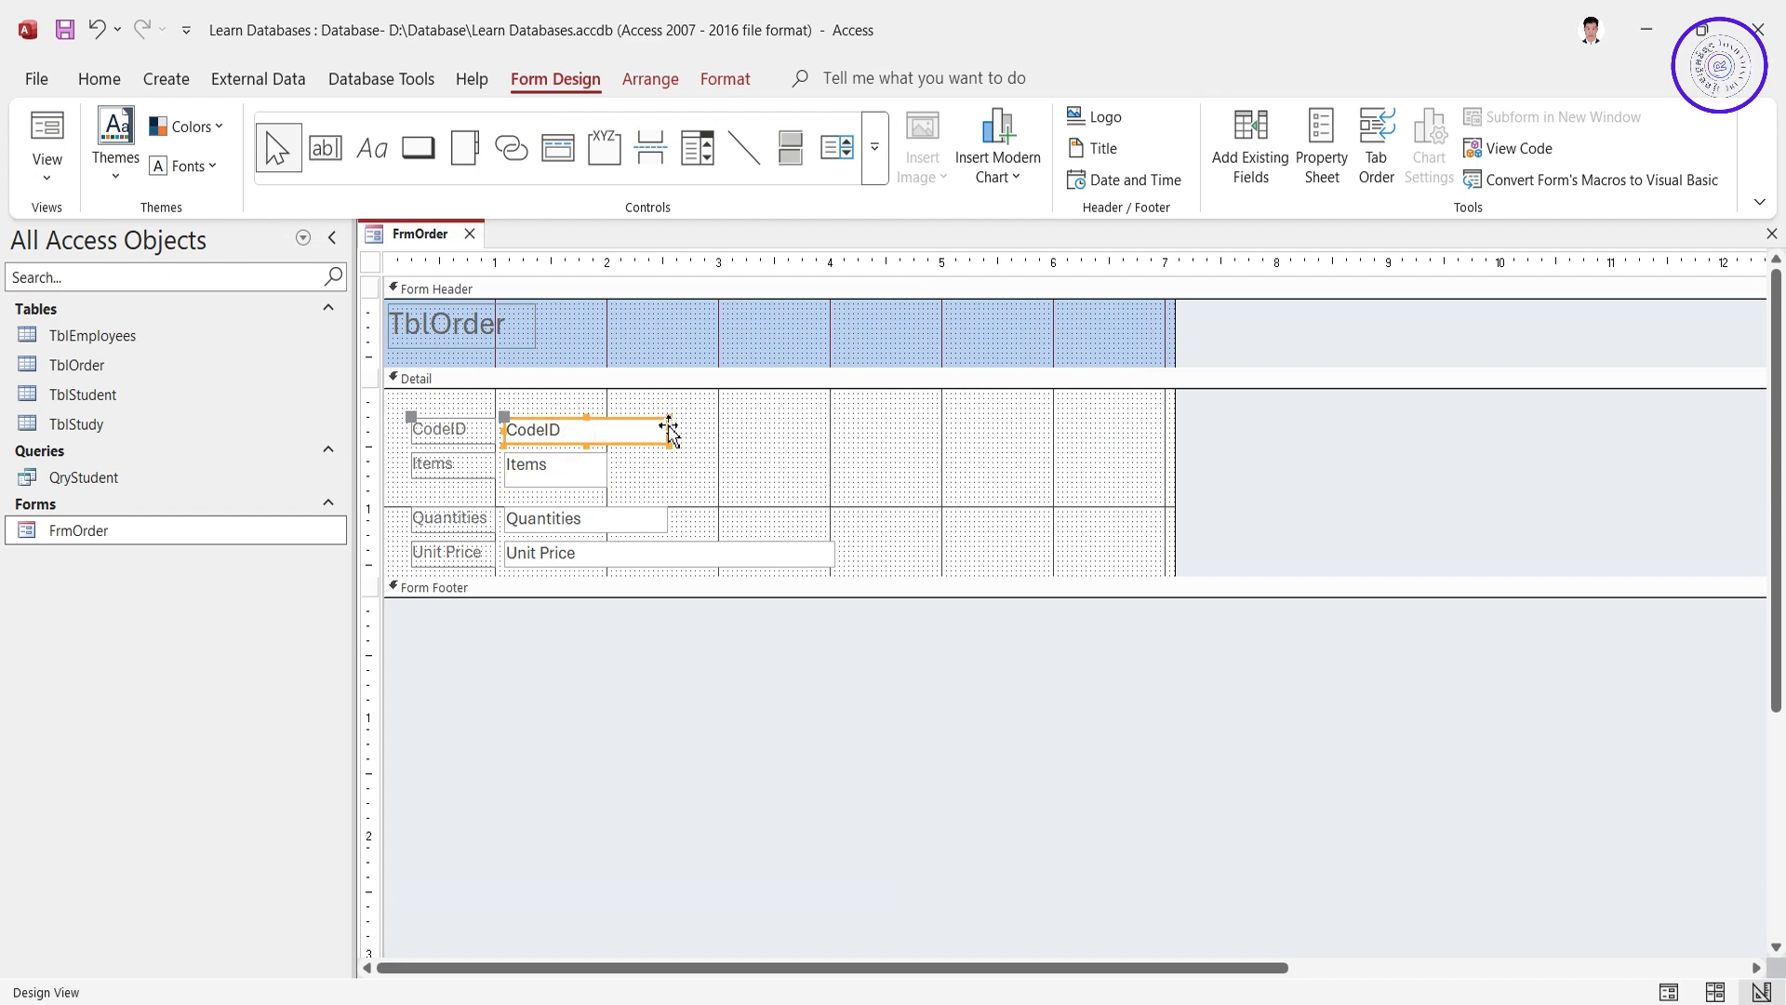
pyautogui.moveTo(670, 430); pyautogui.dragTo(632, 469)
pyautogui.click(588, 465)
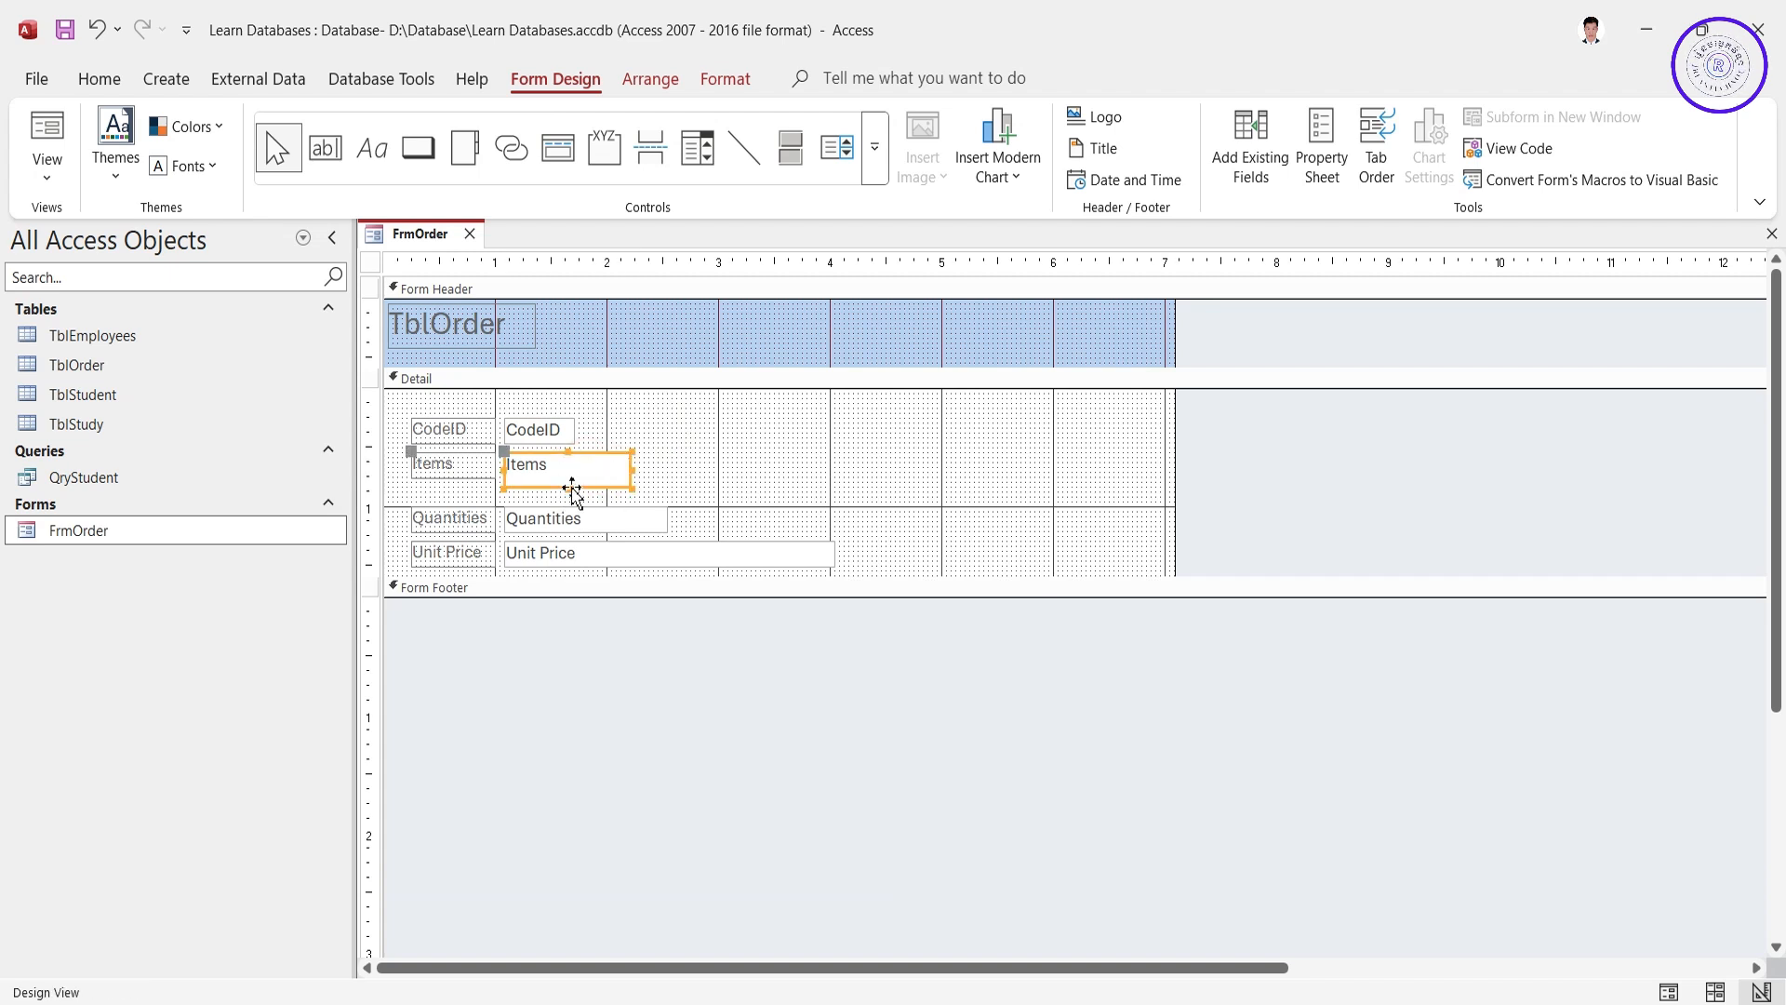
pyautogui.click(562, 478)
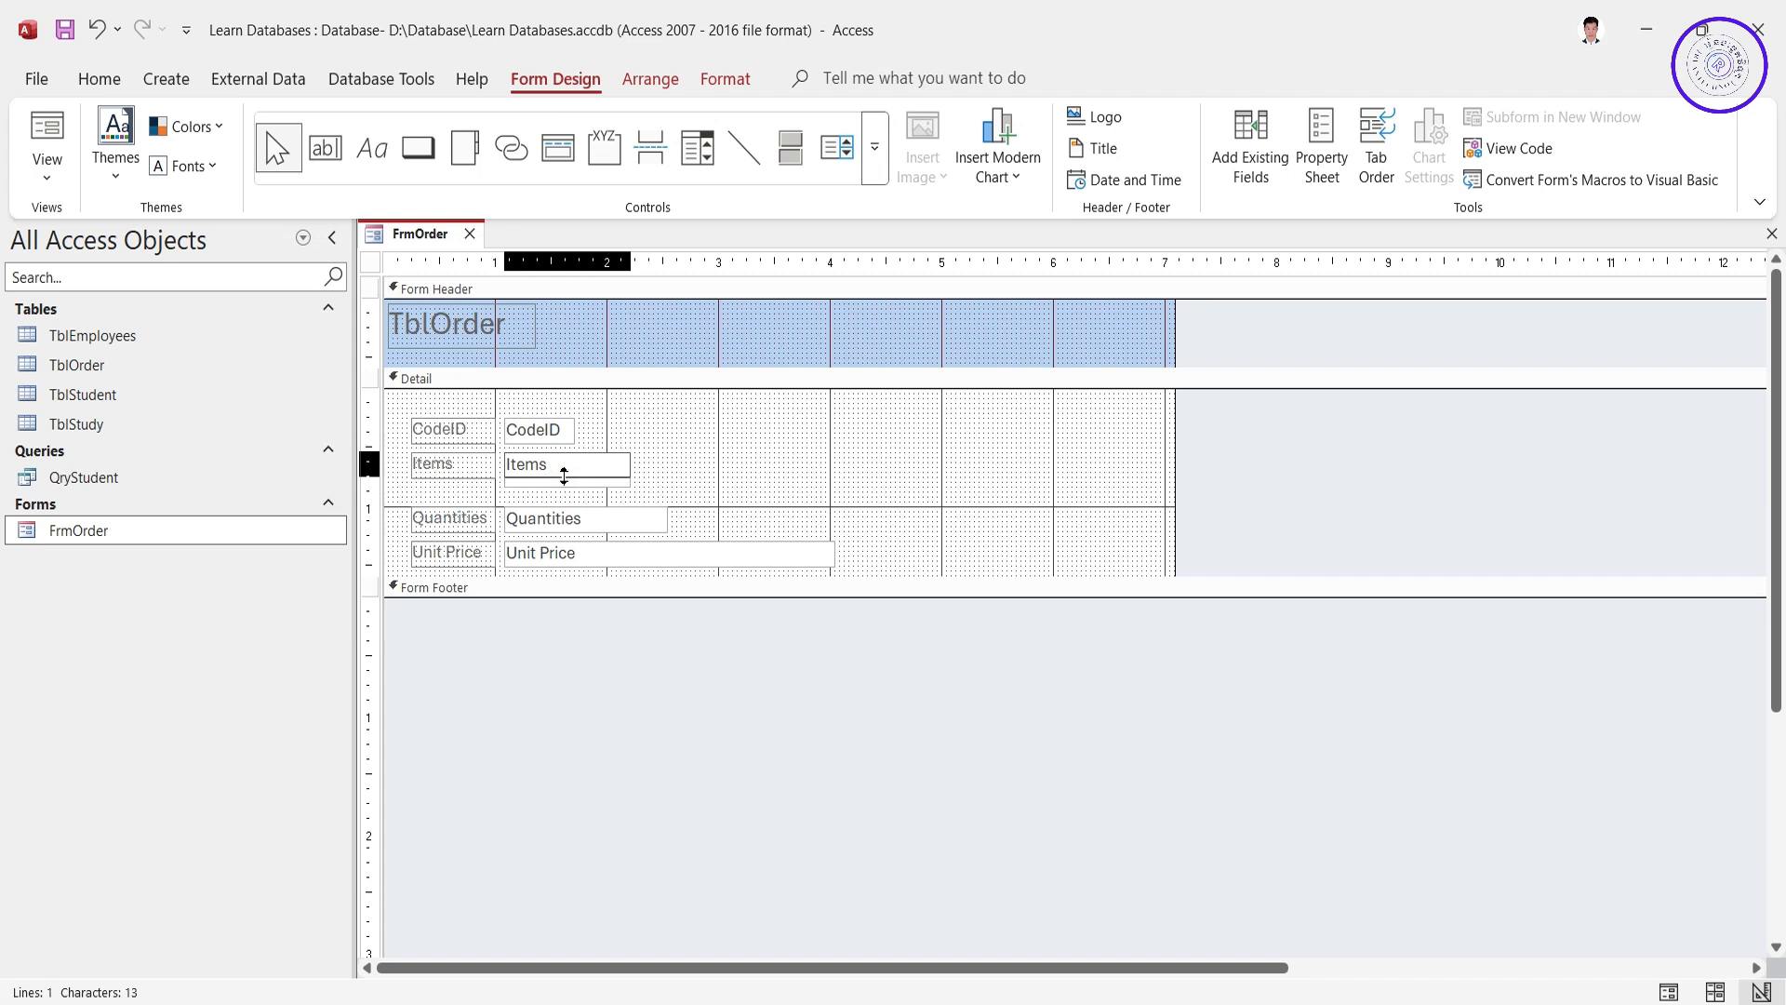
pyautogui.moveTo(564, 476); pyautogui.dragTo(560, 481)
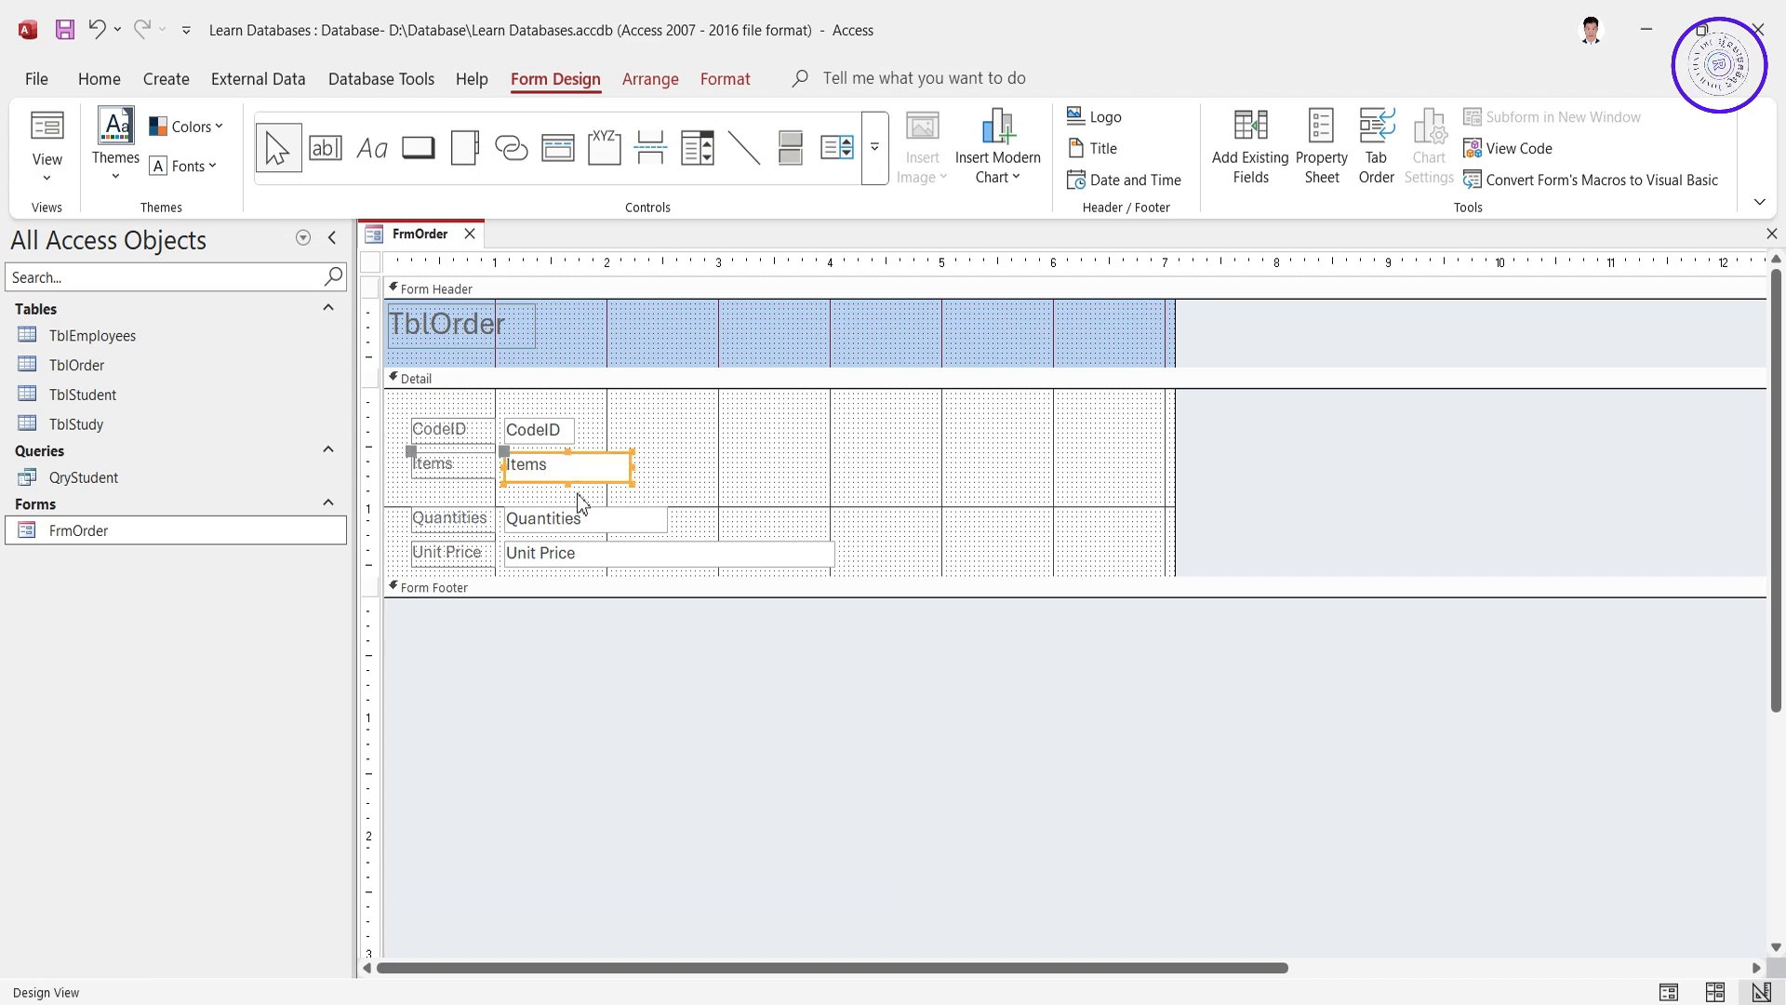
# Step: Shorten the Quantities and Unit Price text boxes to about 1 inch wide each
pyautogui.click(578, 523)
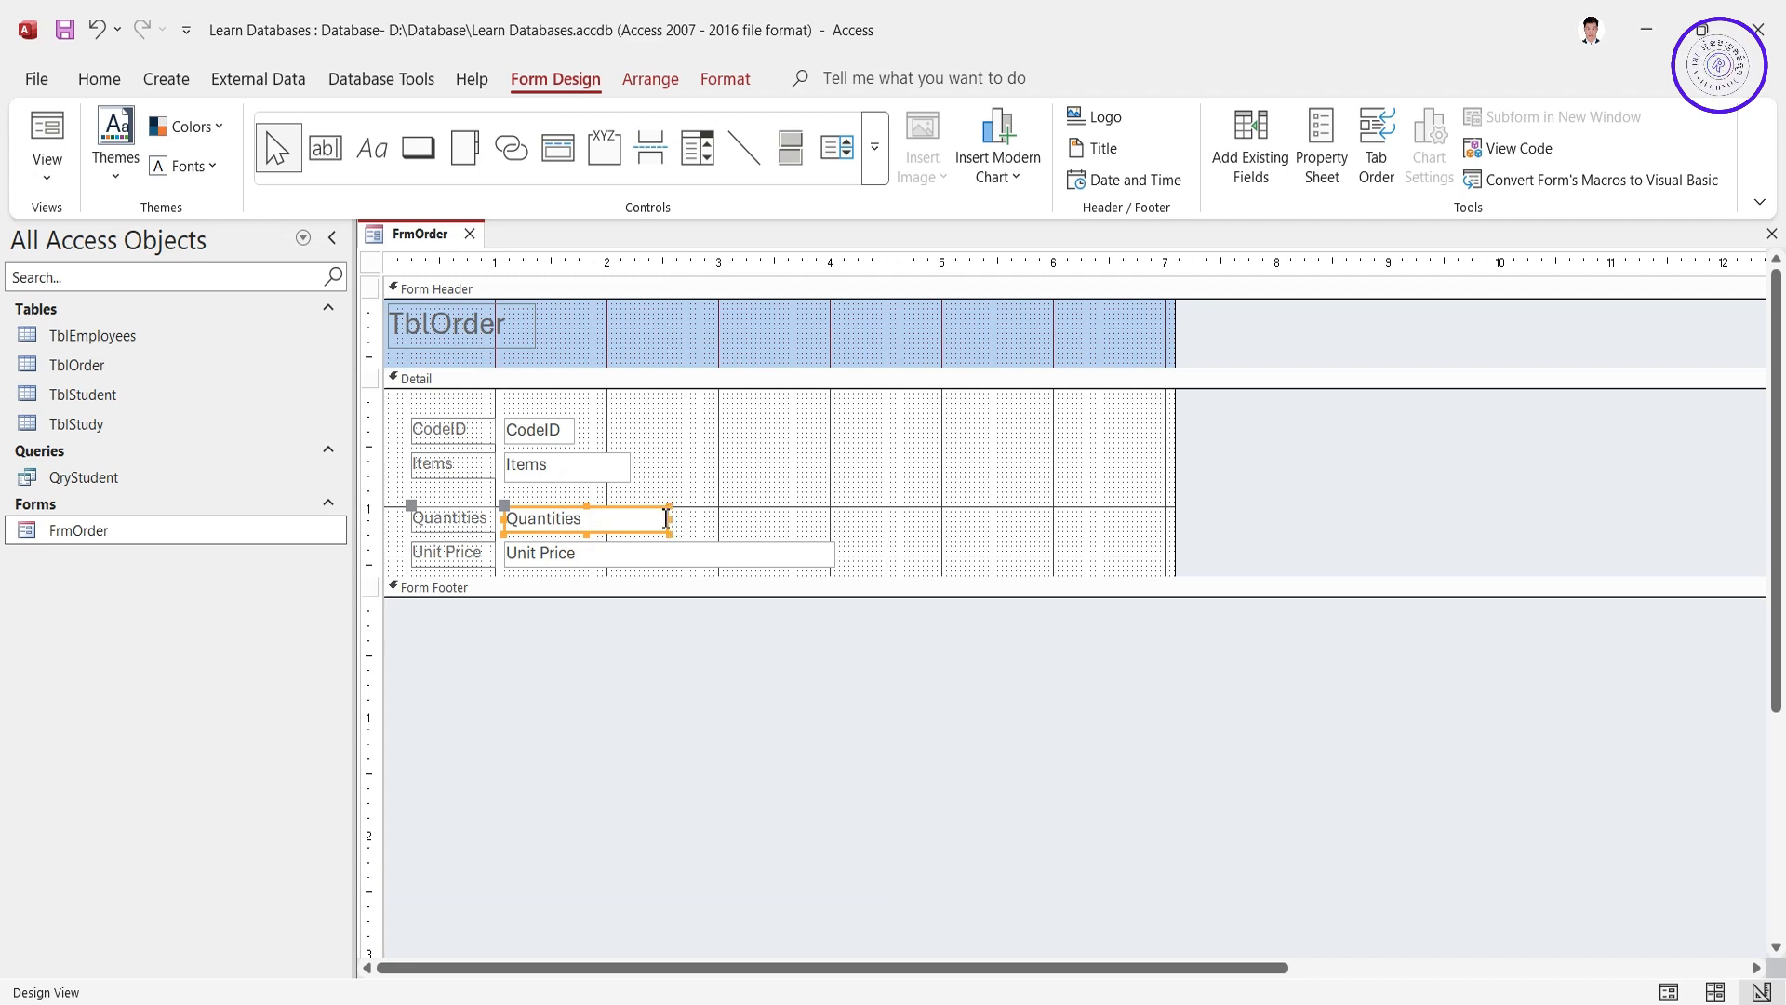
pyautogui.moveTo(668, 518); pyautogui.dragTo(612, 518)
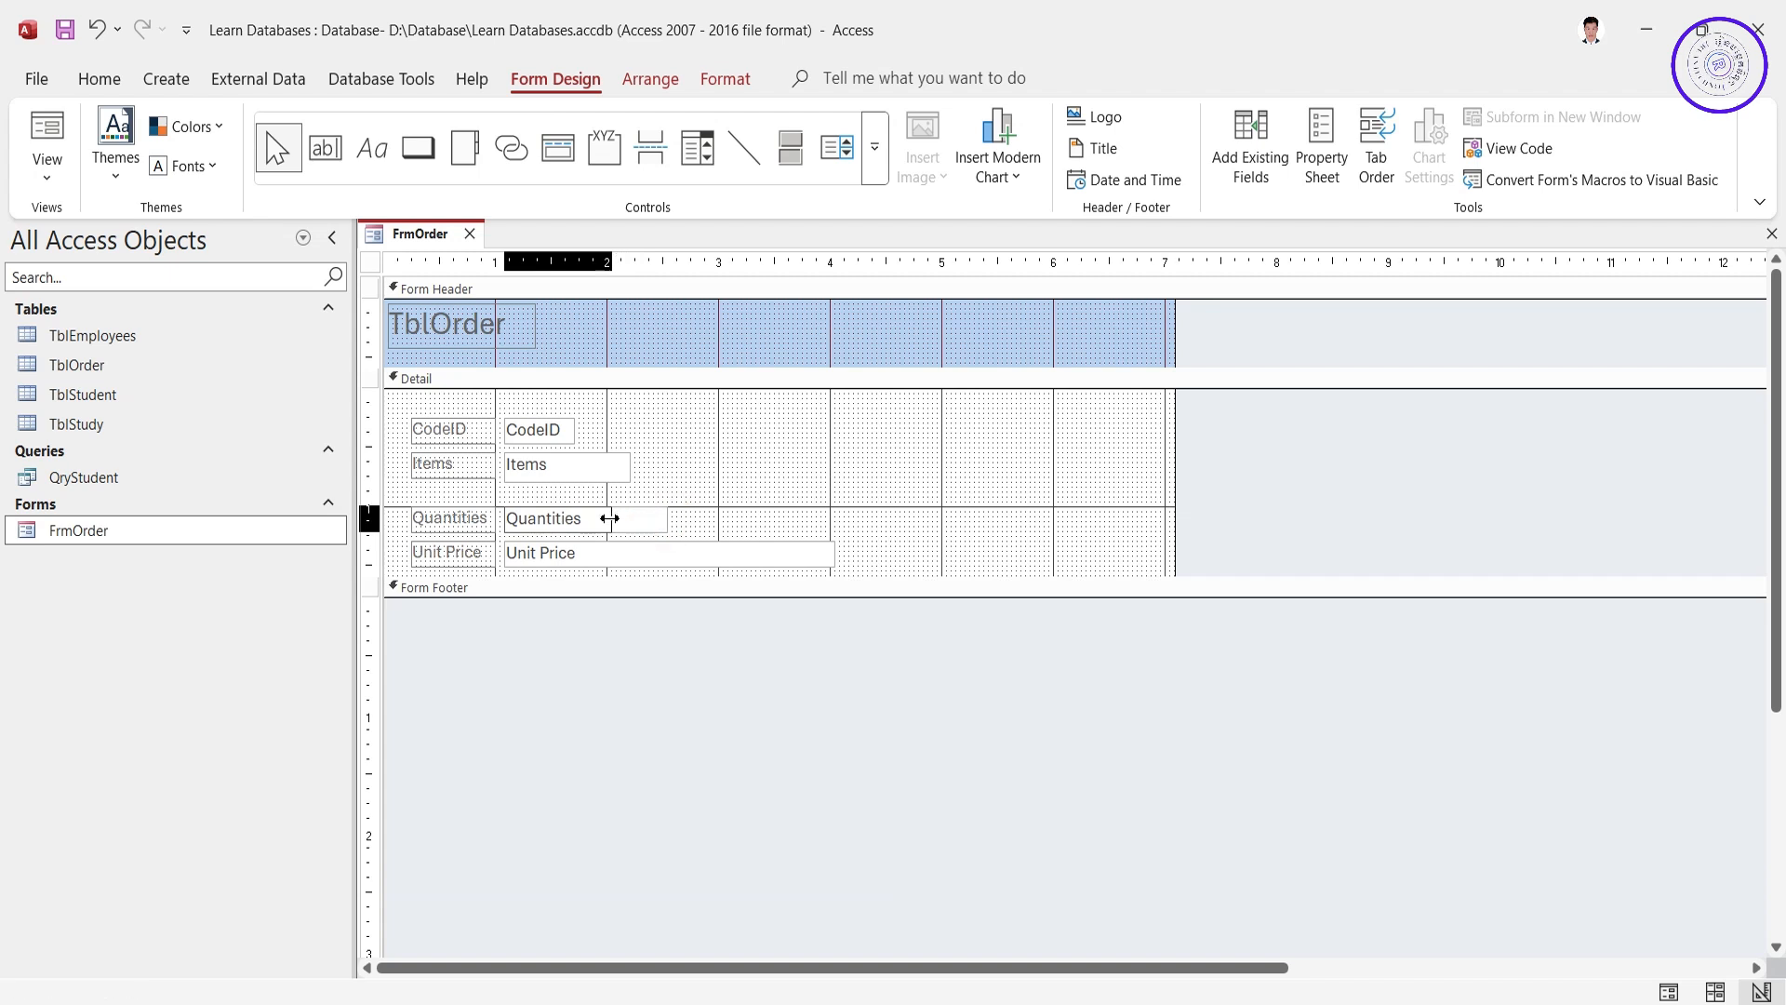
pyautogui.click(646, 554)
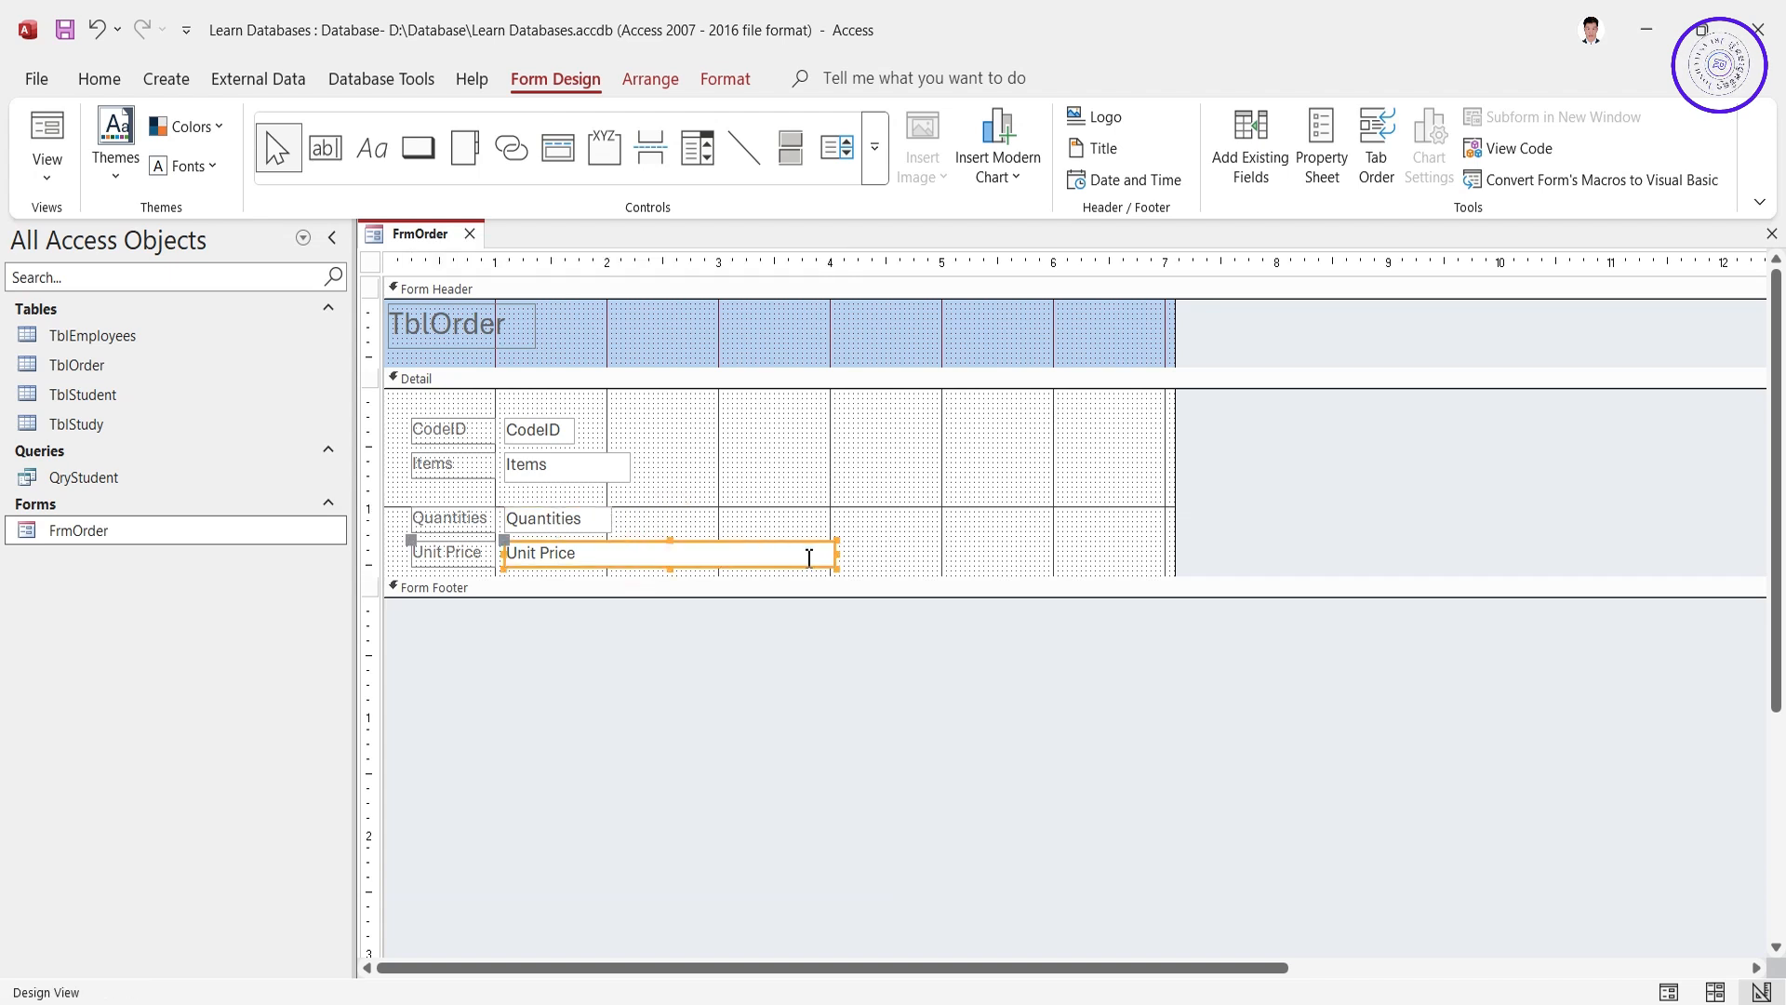
pyautogui.moveTo(836, 552); pyautogui.dragTo(621, 555)
# Step: Reduce the form's overall width to 3 inches
pyautogui.click(830, 537)
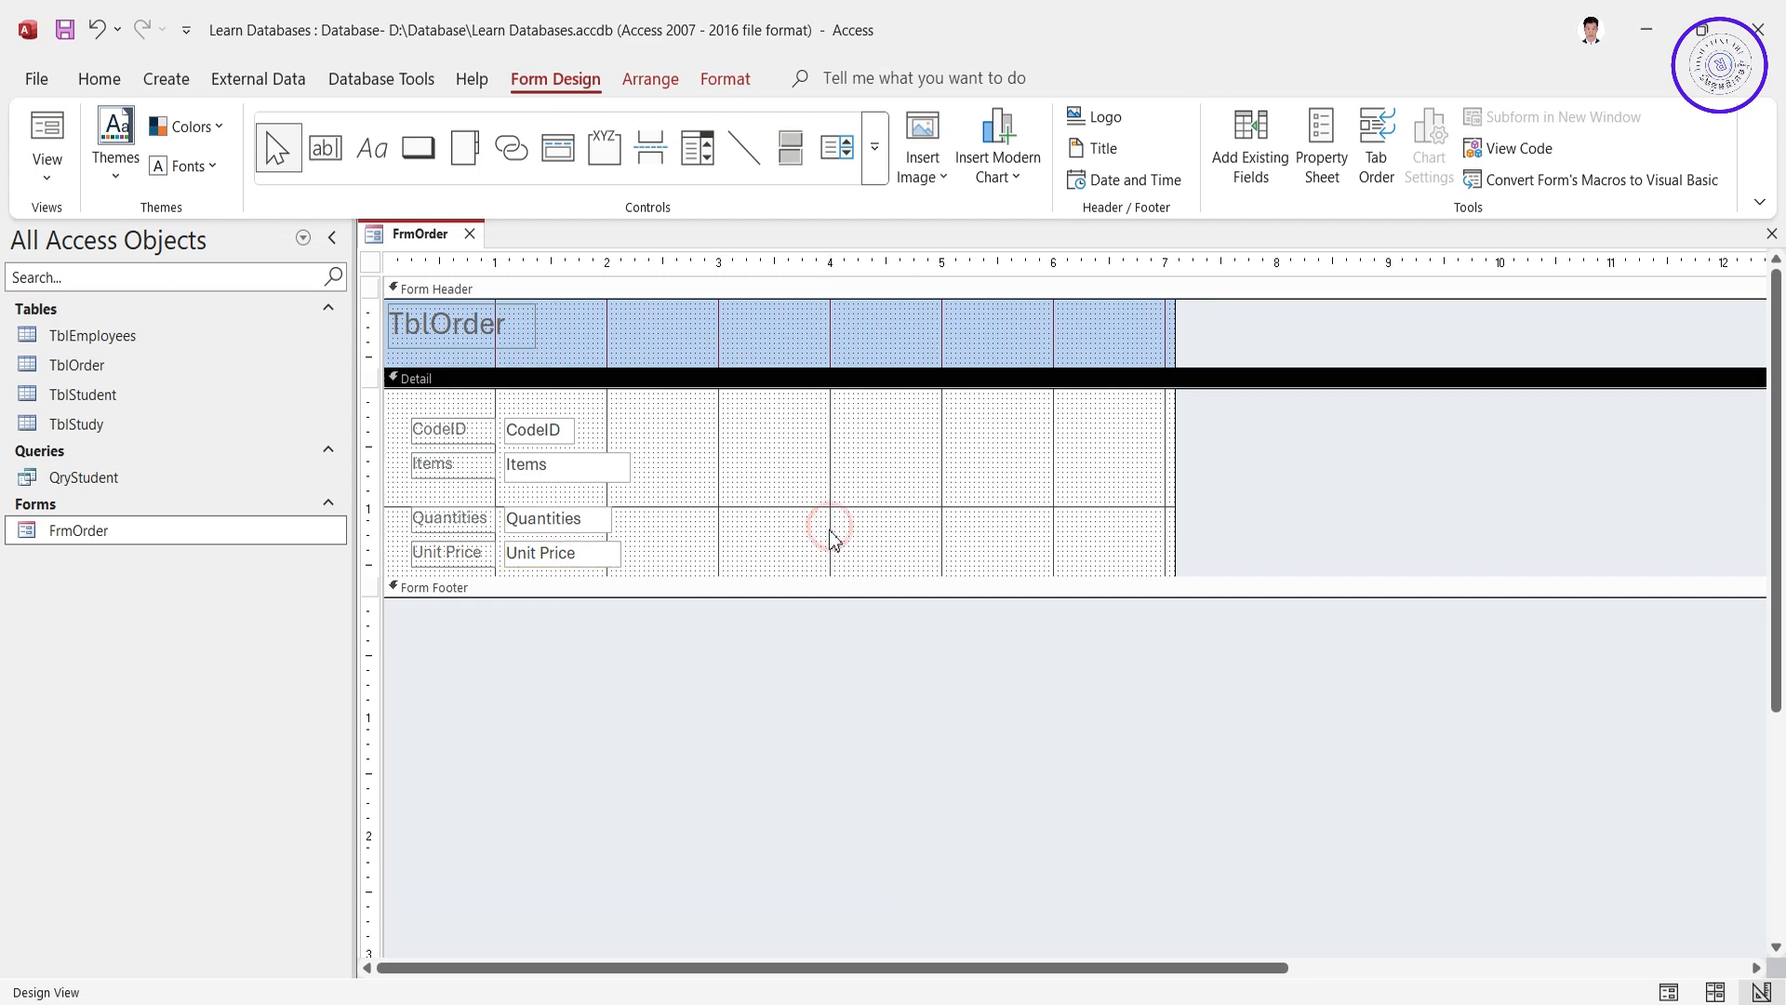
pyautogui.click(1188, 446)
pyautogui.moveTo(1249, 535); pyautogui.dragTo(718, 482)
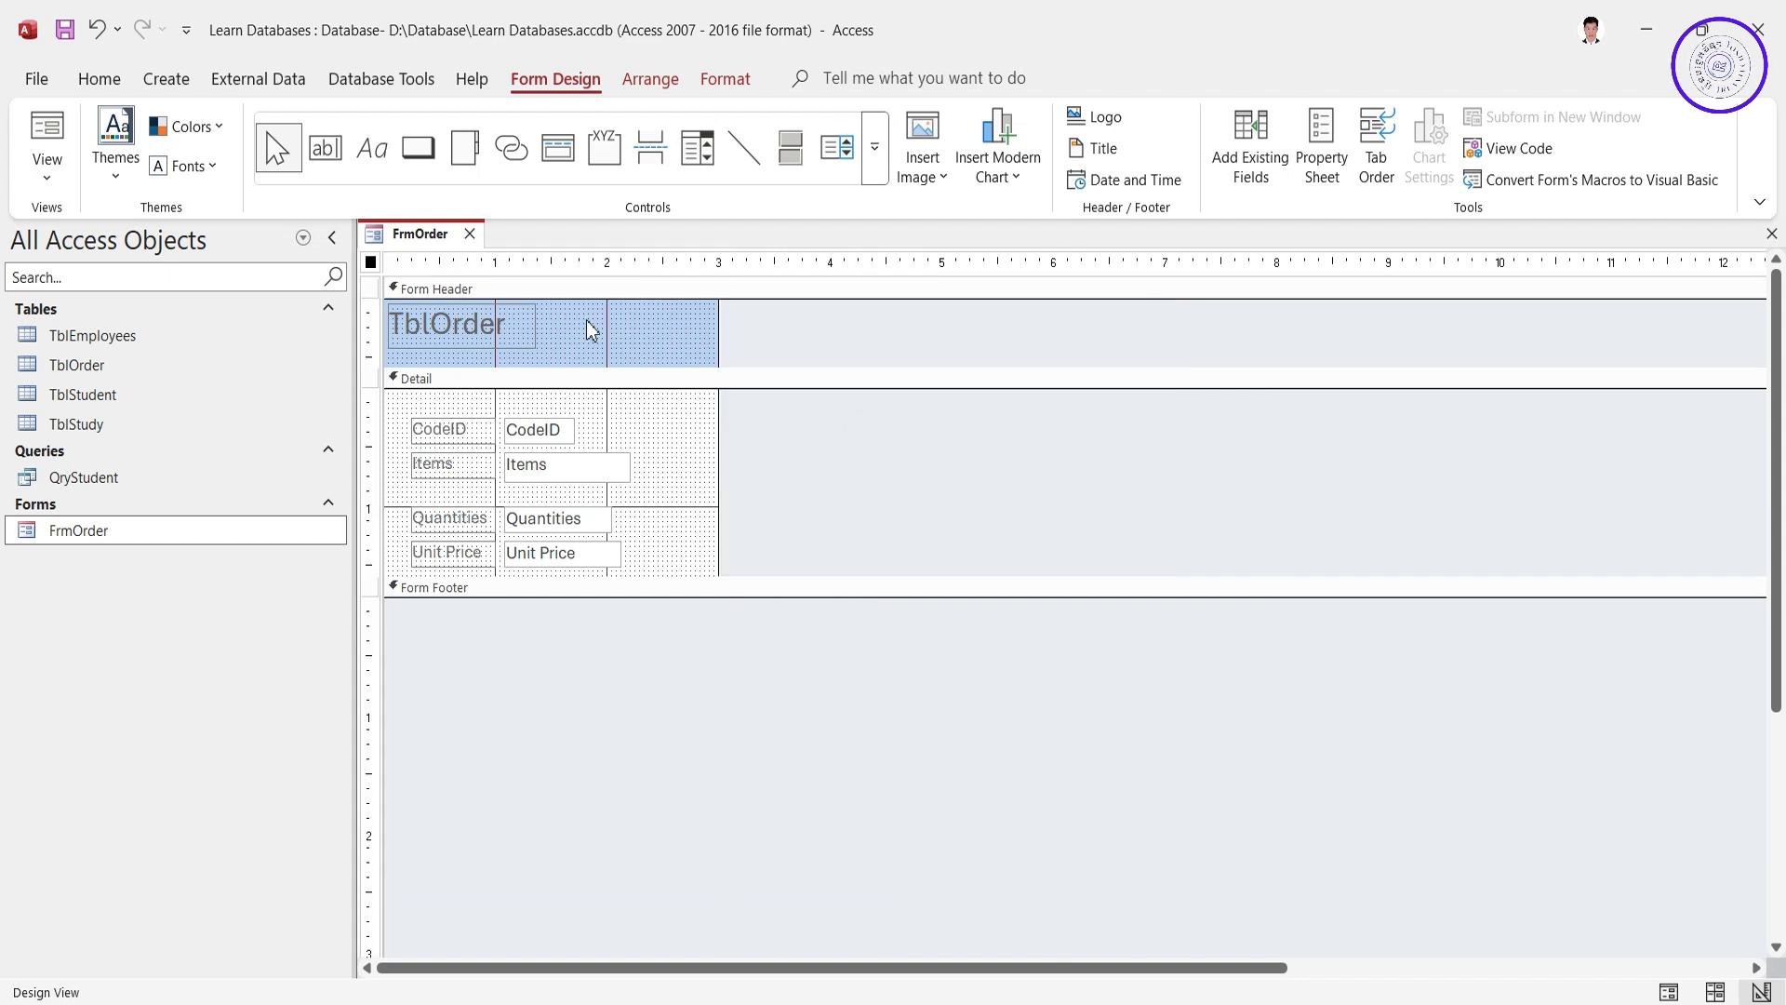
# Step: Set the Detail section's Back Color to the lightest blue theme color
pyautogui.click(648, 475)
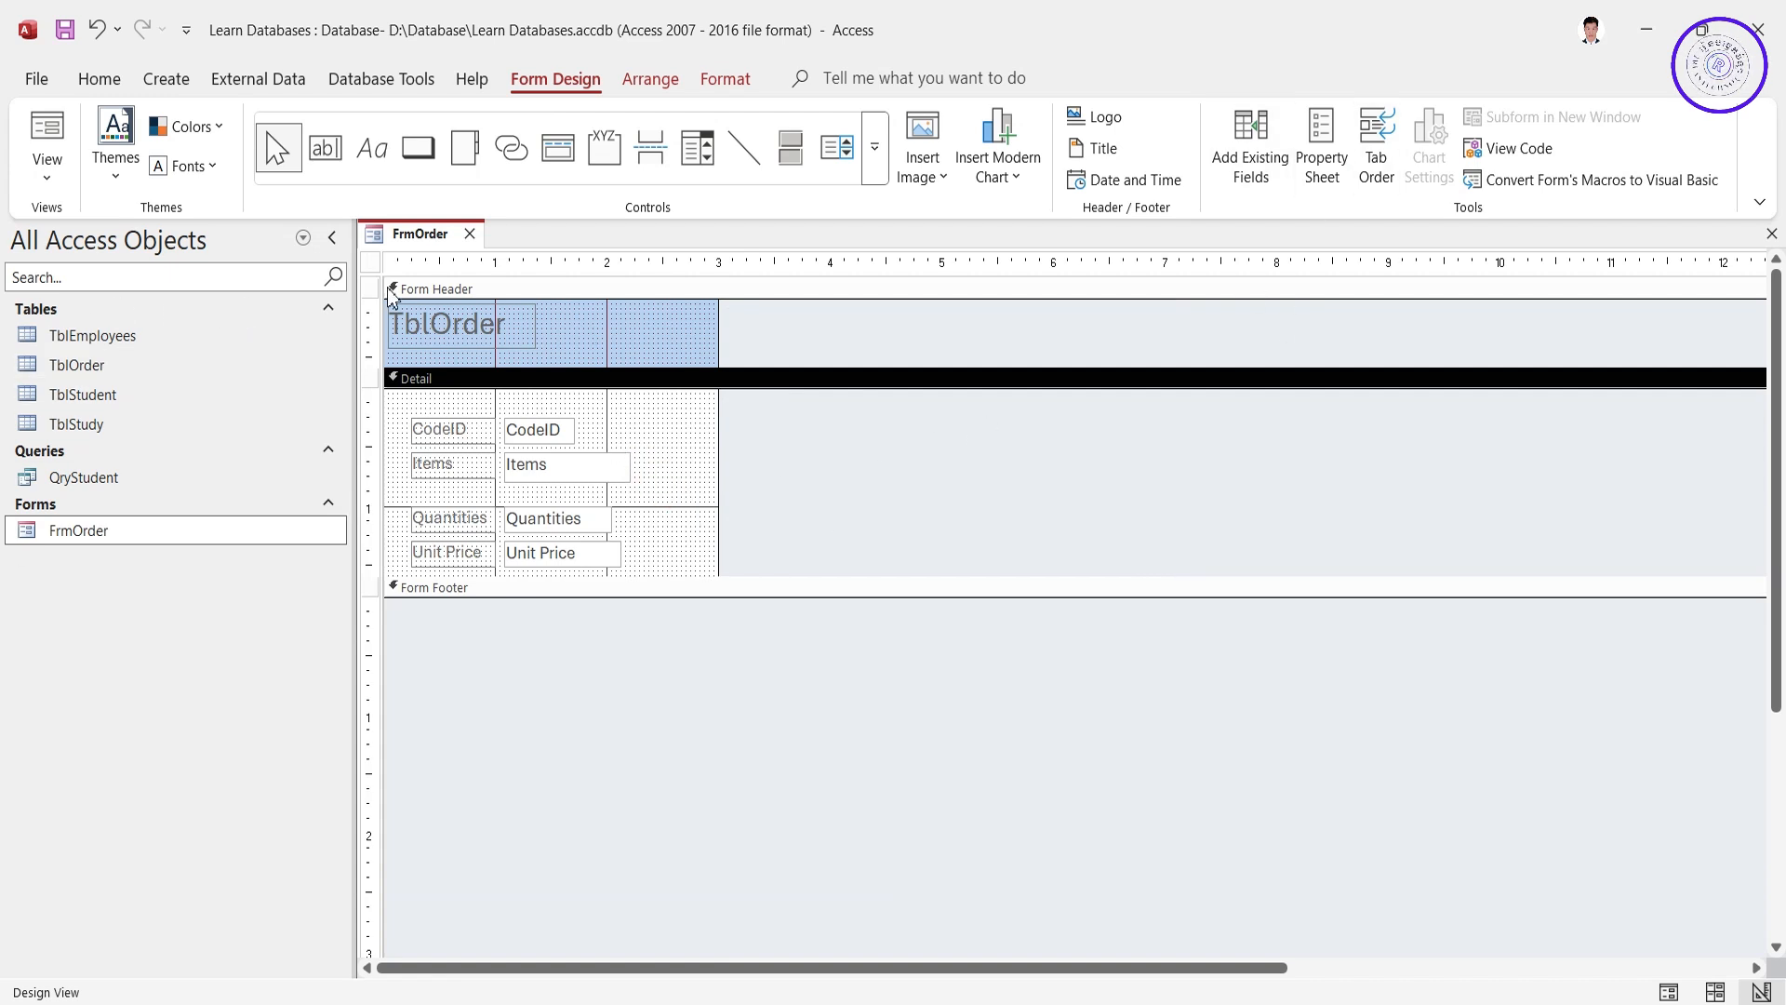
pyautogui.click(1322, 149)
pyautogui.click(1437, 414)
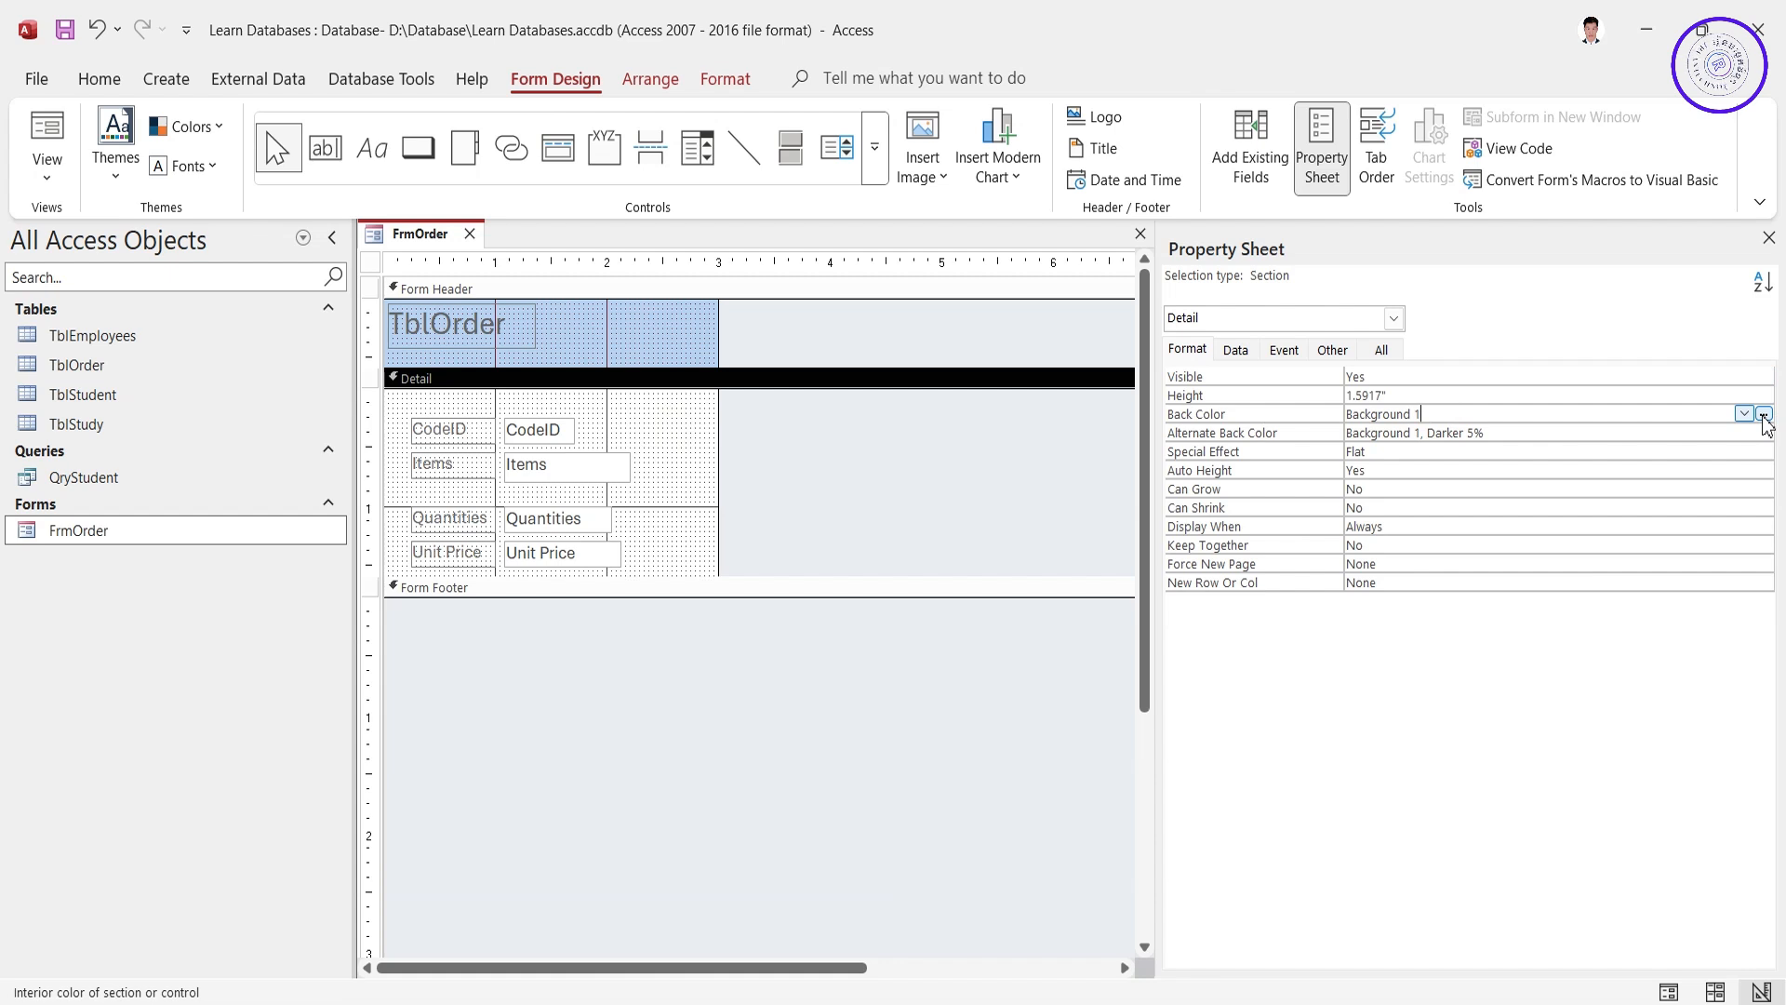
pyautogui.click(1765, 416)
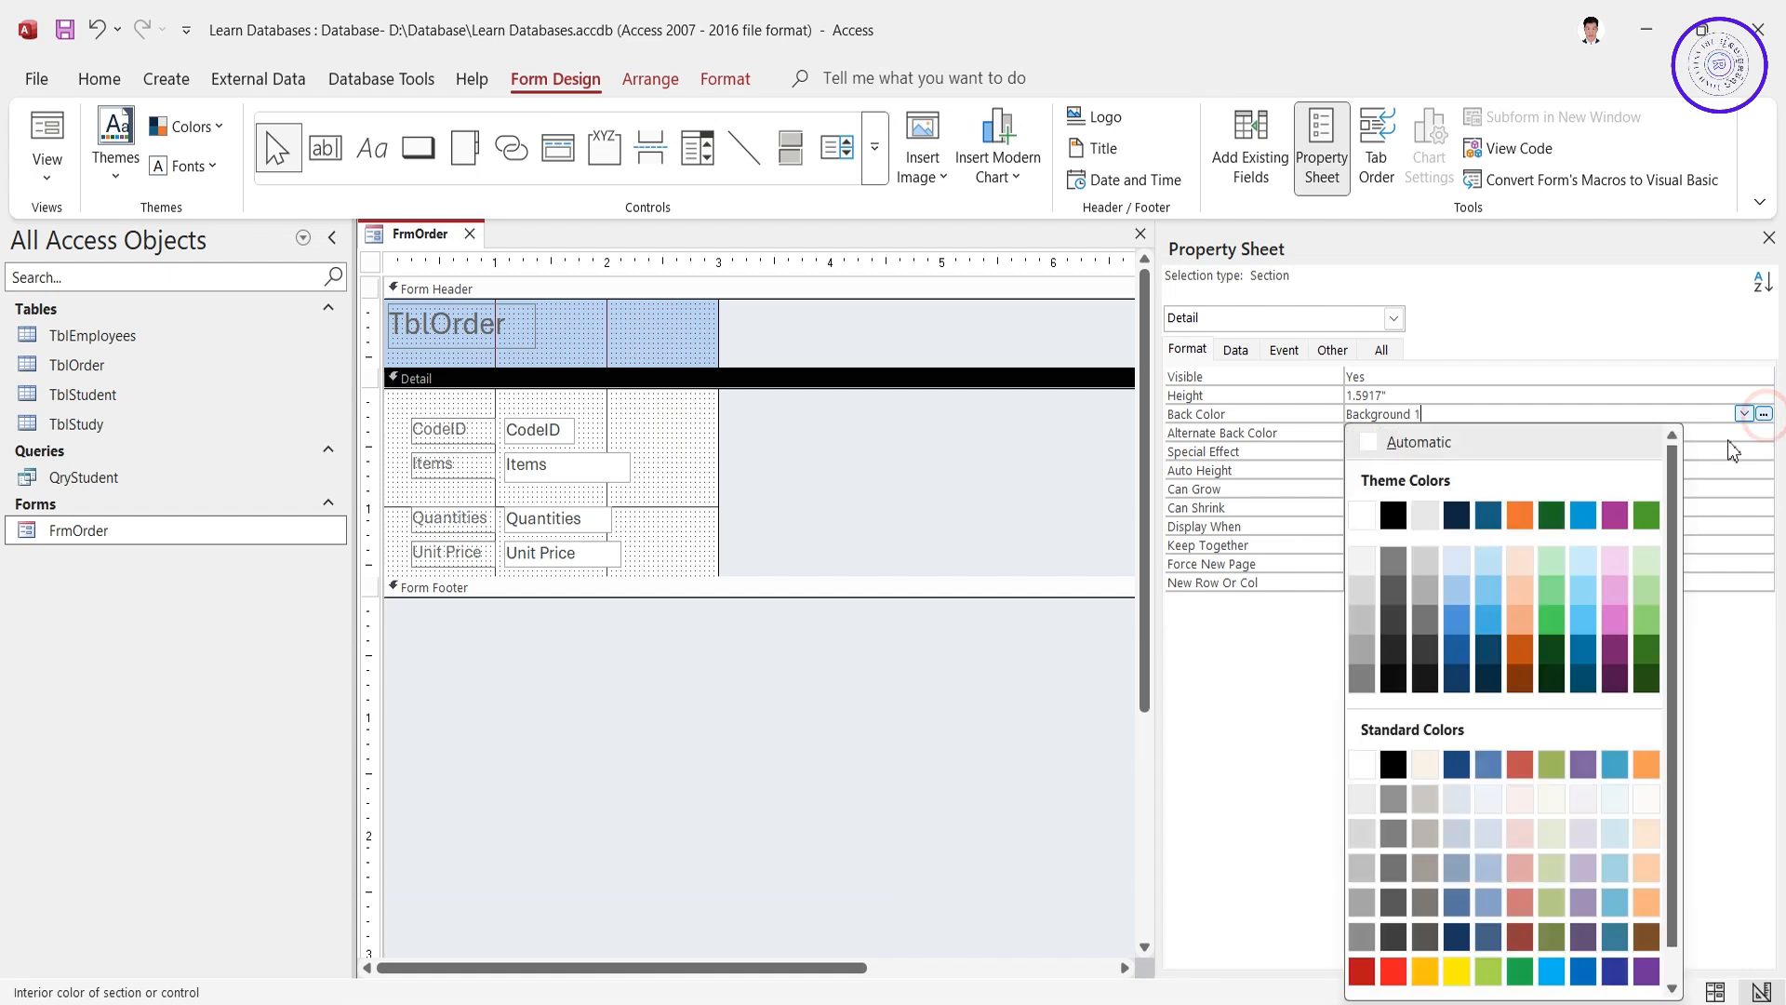
pyautogui.click(1487, 560)
pyautogui.click(958, 490)
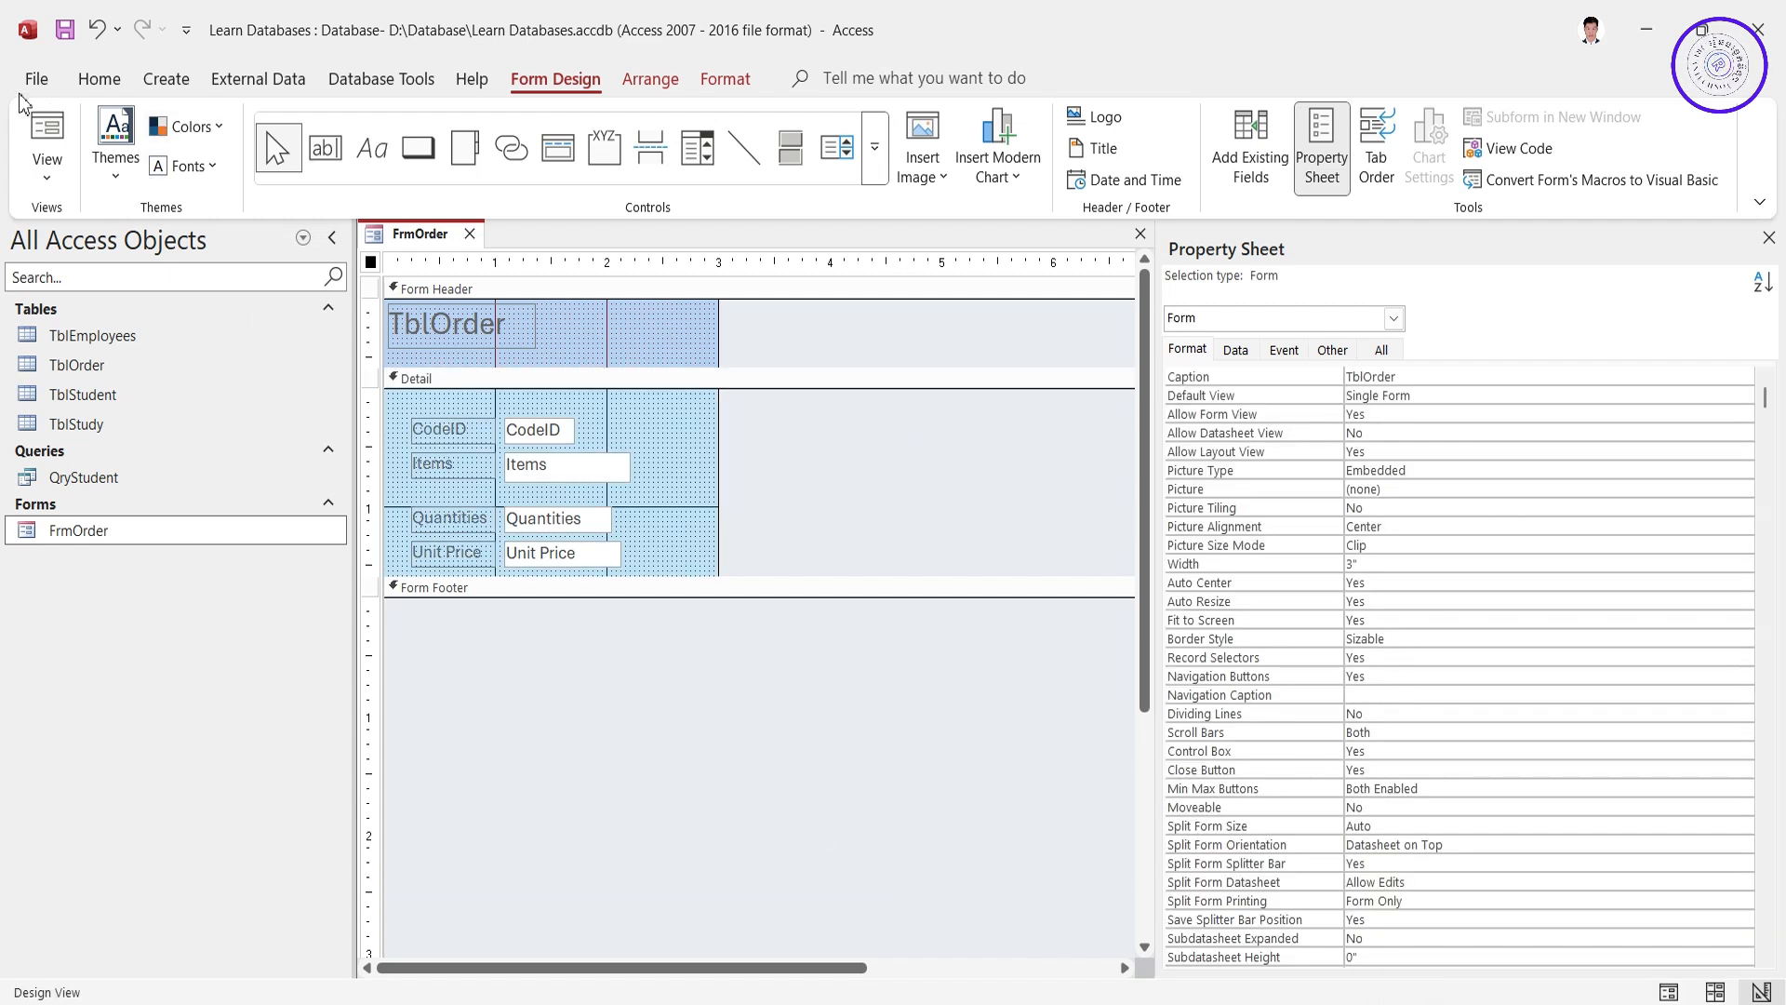
# Step: Check the form's new colors and layout in Form View, and return to Design View
pyautogui.click(56, 144)
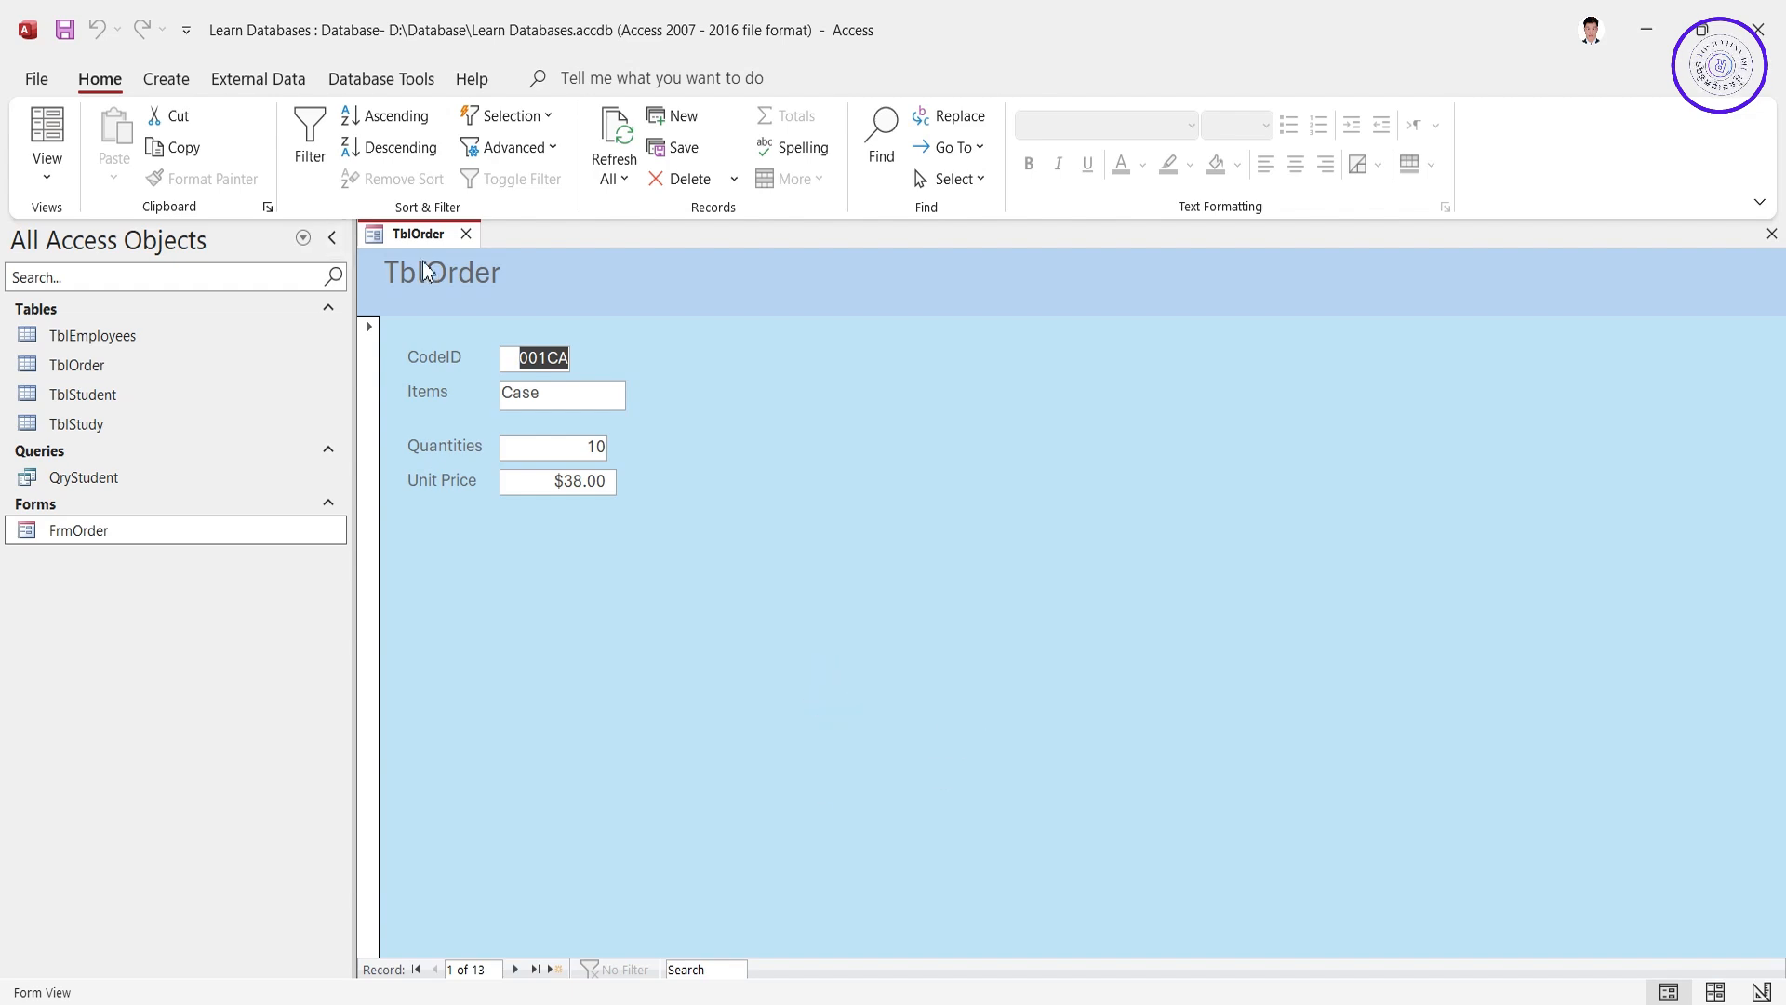
pyautogui.rightClick(423, 235)
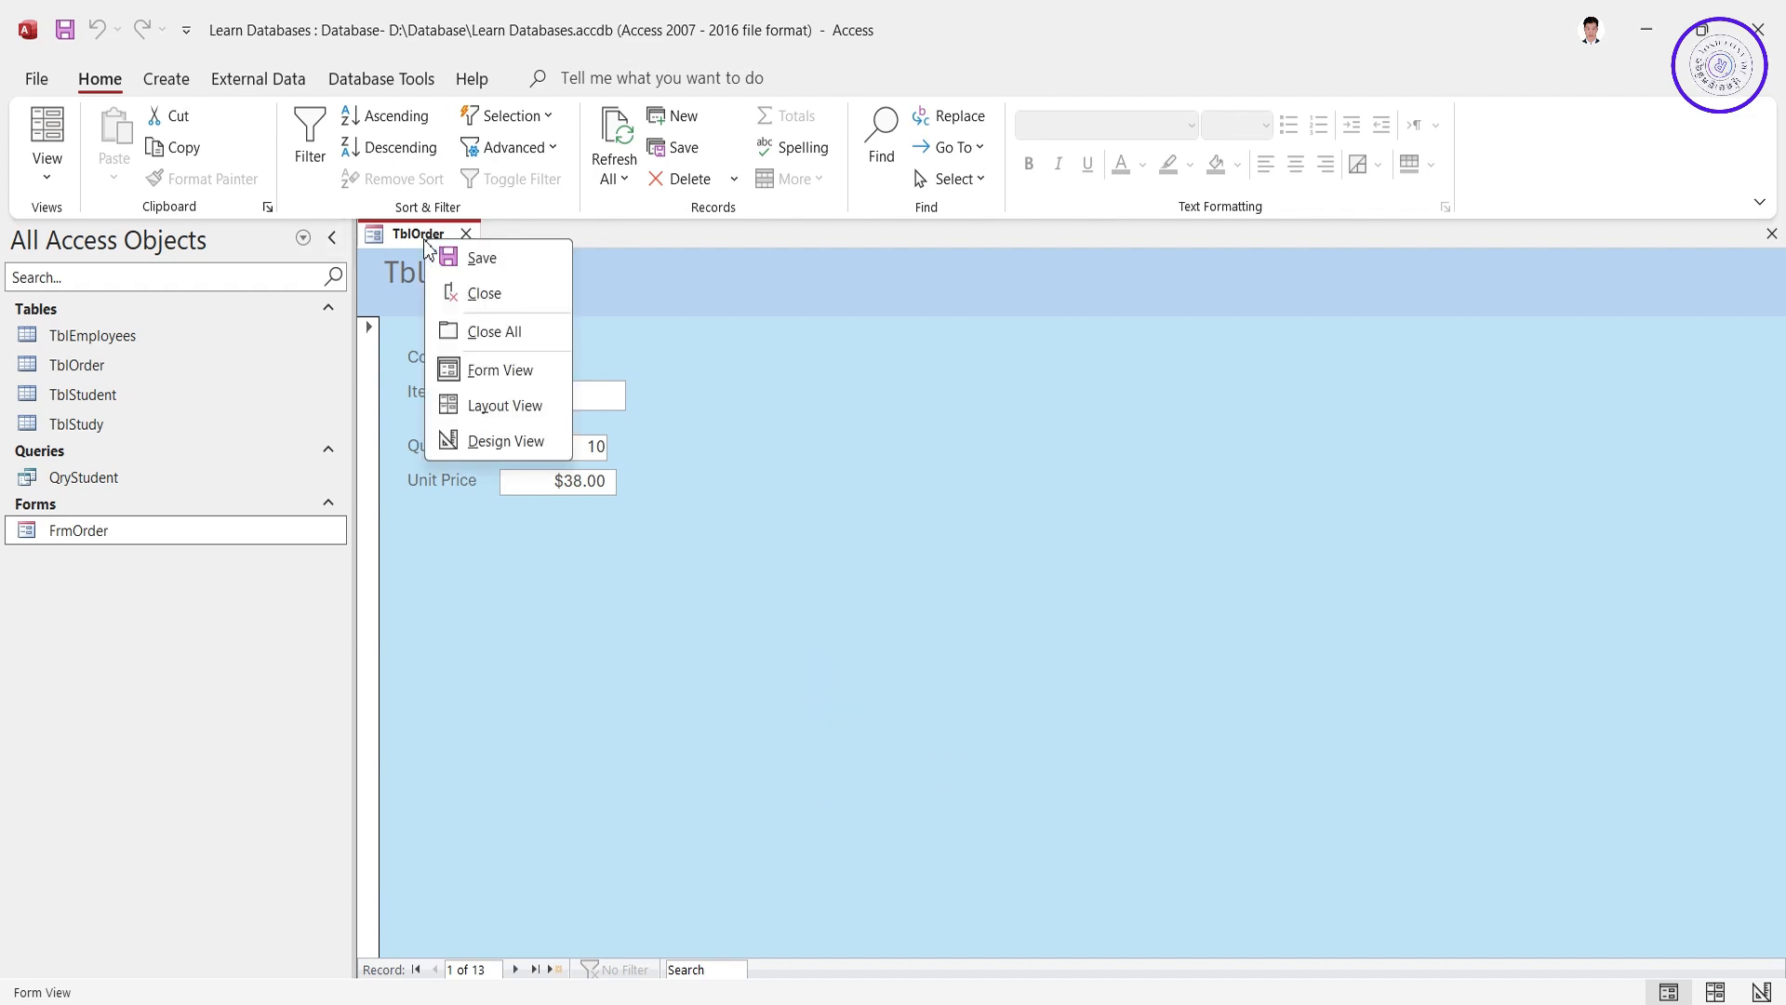
pyautogui.click(503, 441)
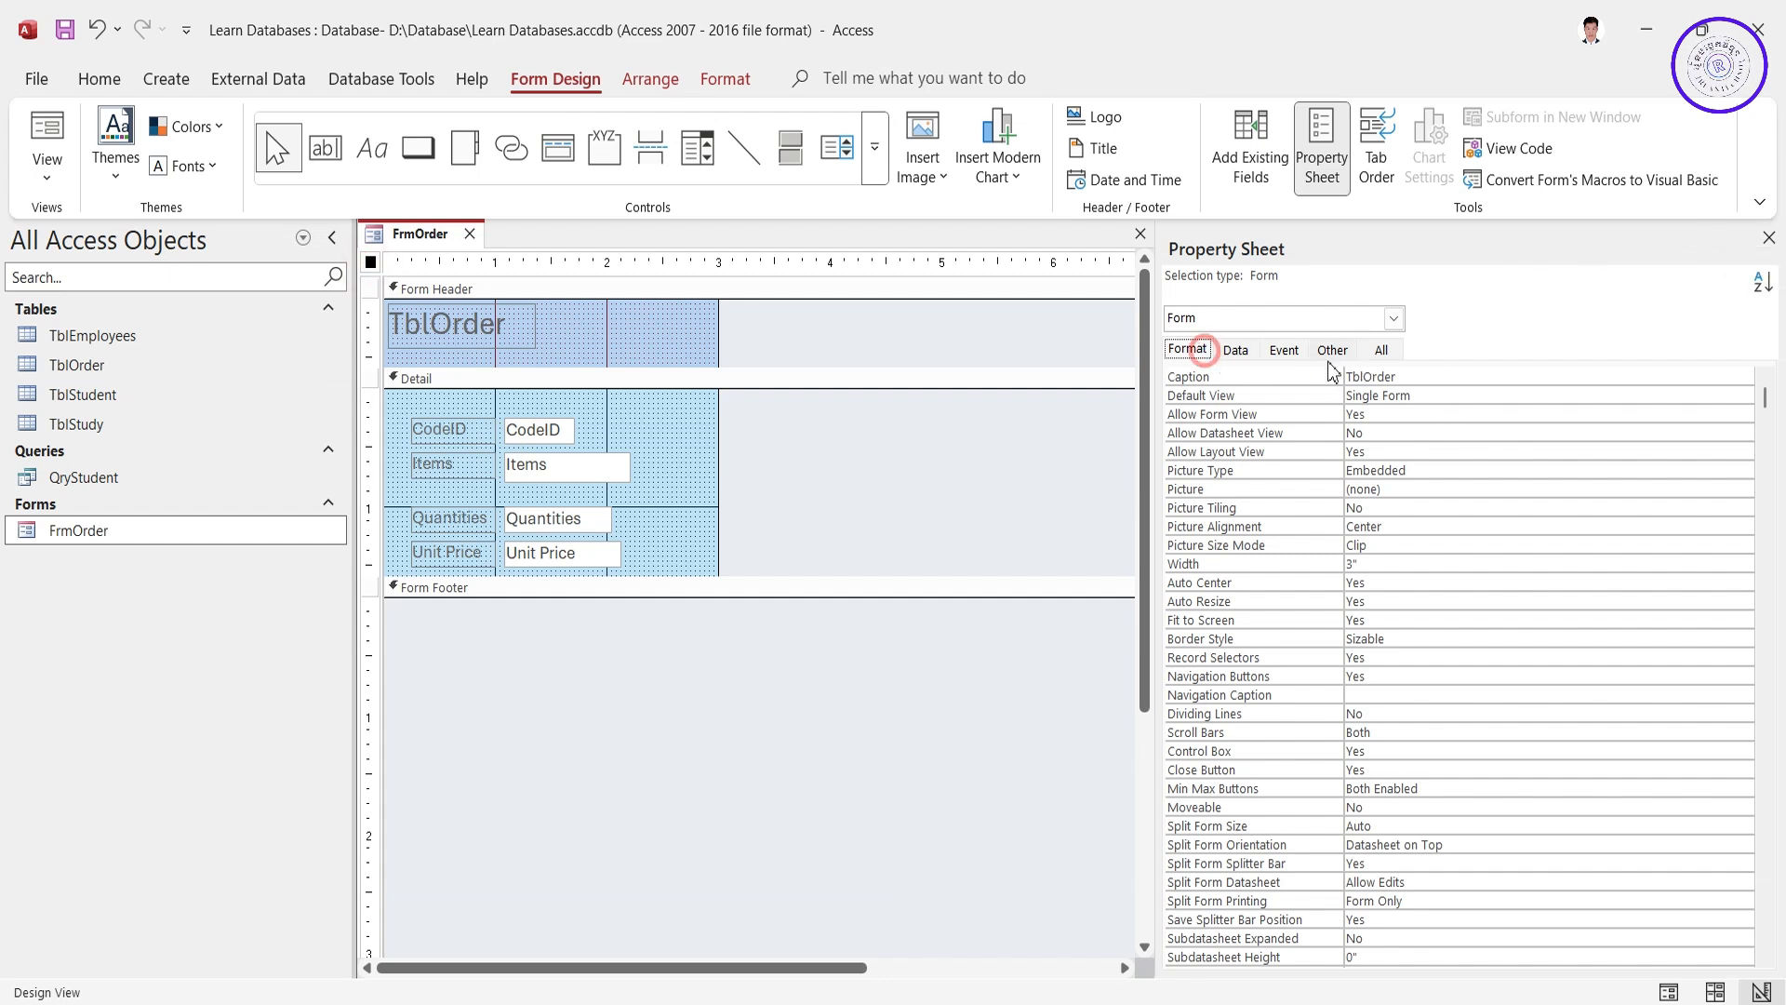
# Step: Set the form's Pop Up property to Yes
pyautogui.click(1381, 349)
pyautogui.click(1248, 418)
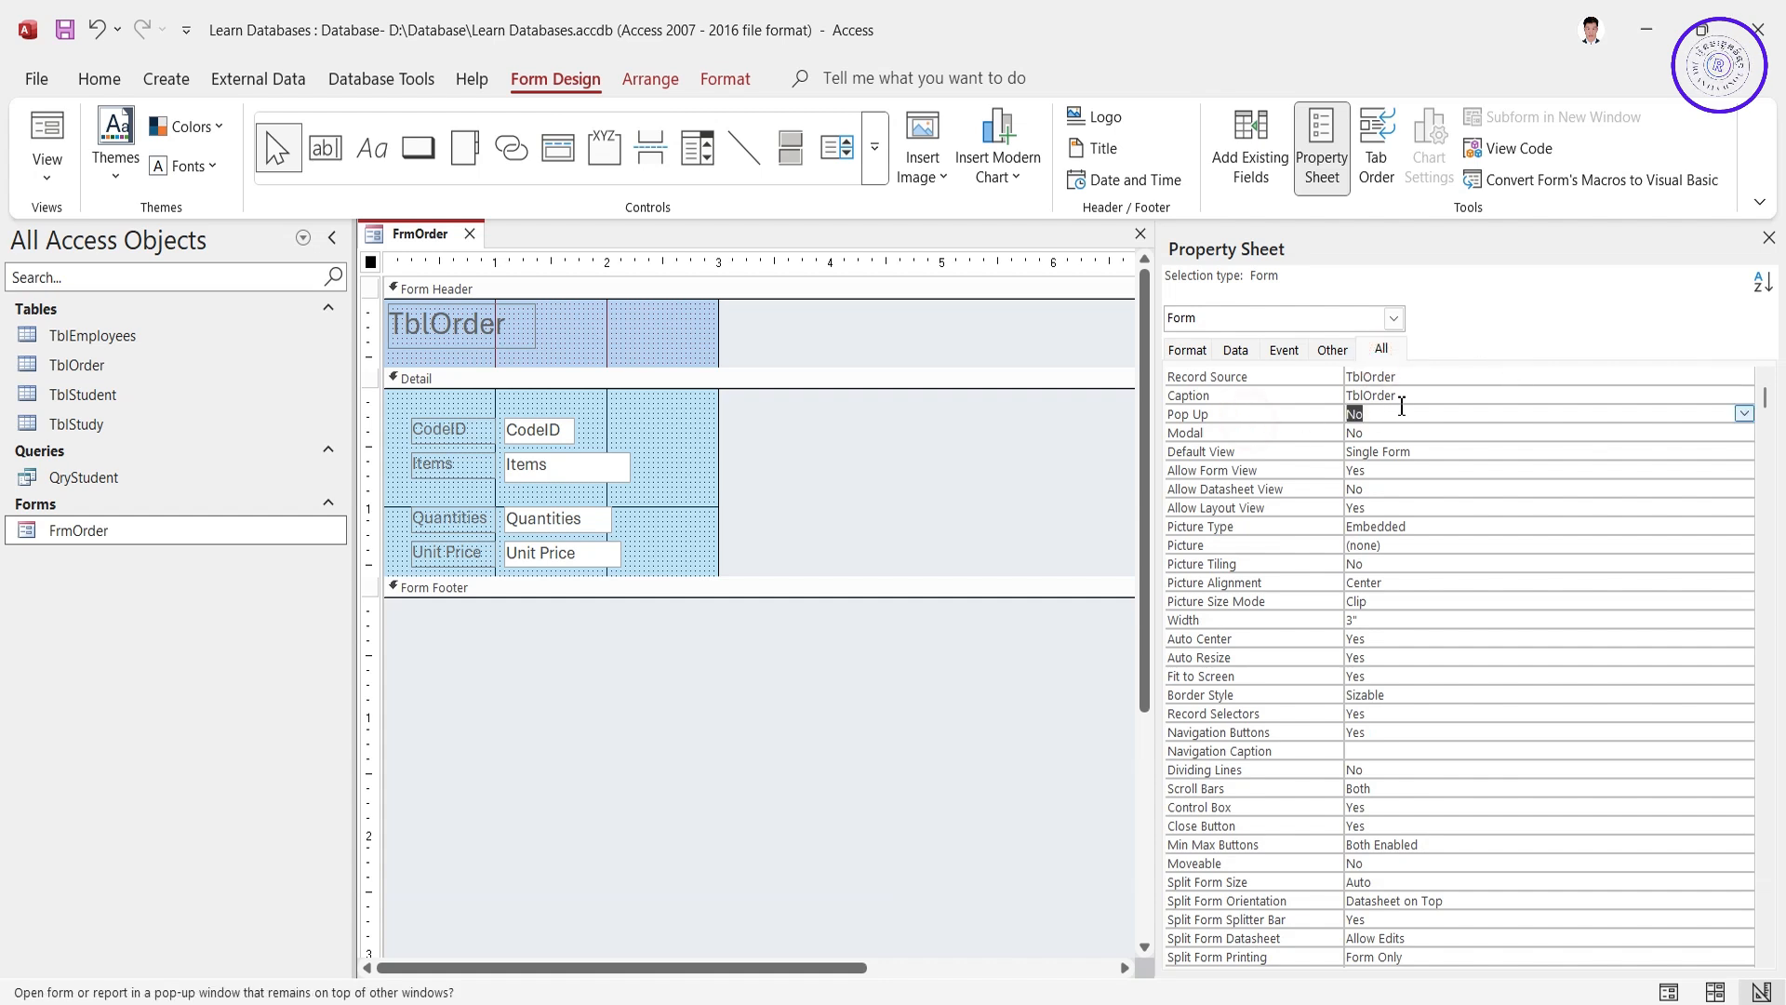
pyautogui.click(1399, 410)
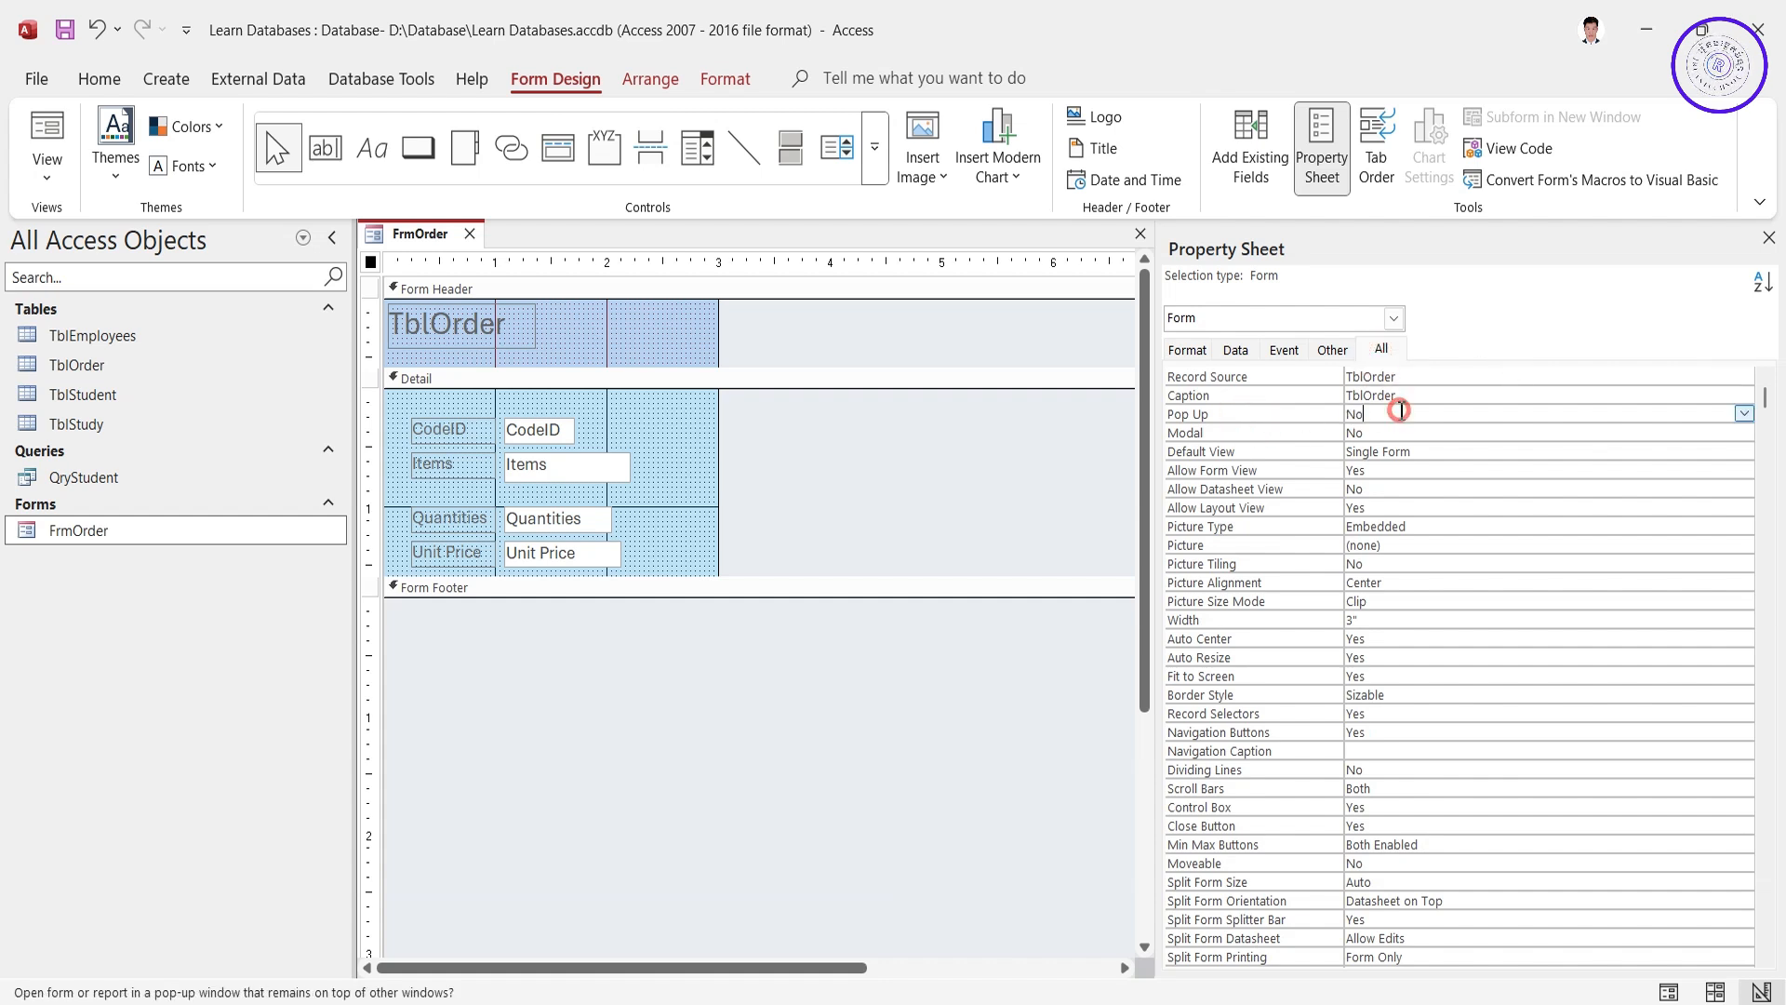
pyautogui.click(1744, 413)
pyautogui.click(1504, 434)
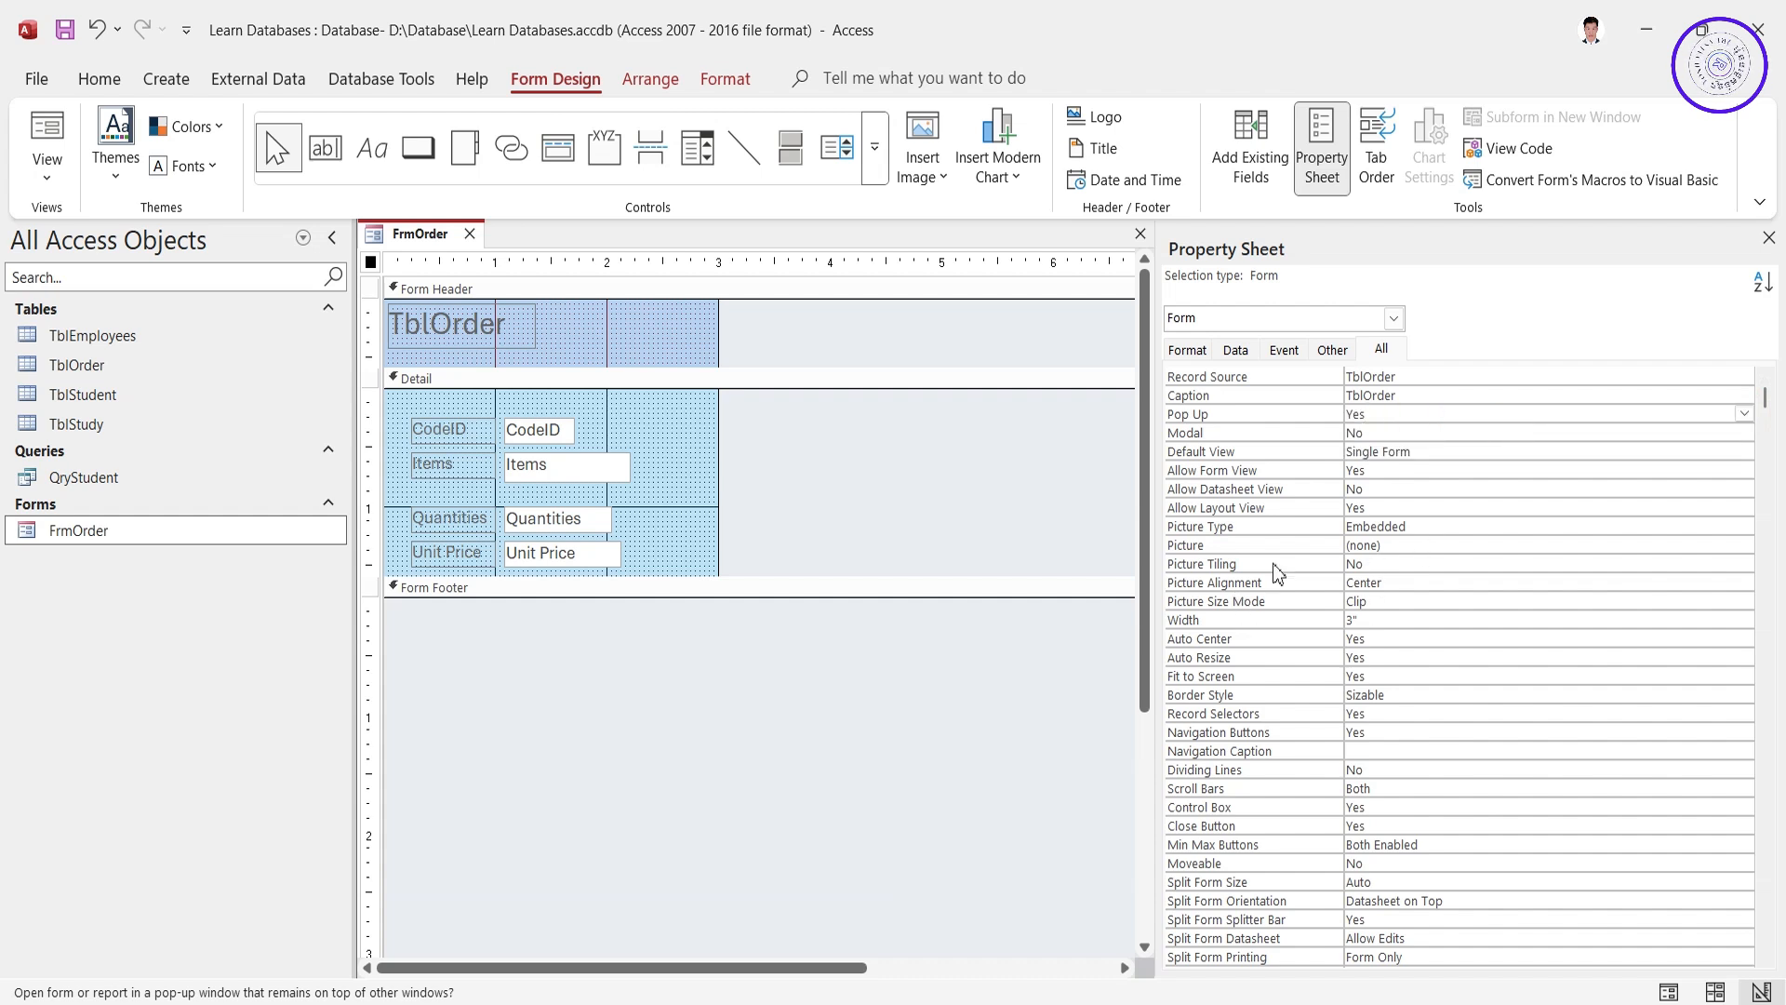
pyautogui.scroll(-3, 1437, 578)
pyautogui.click(1392, 620)
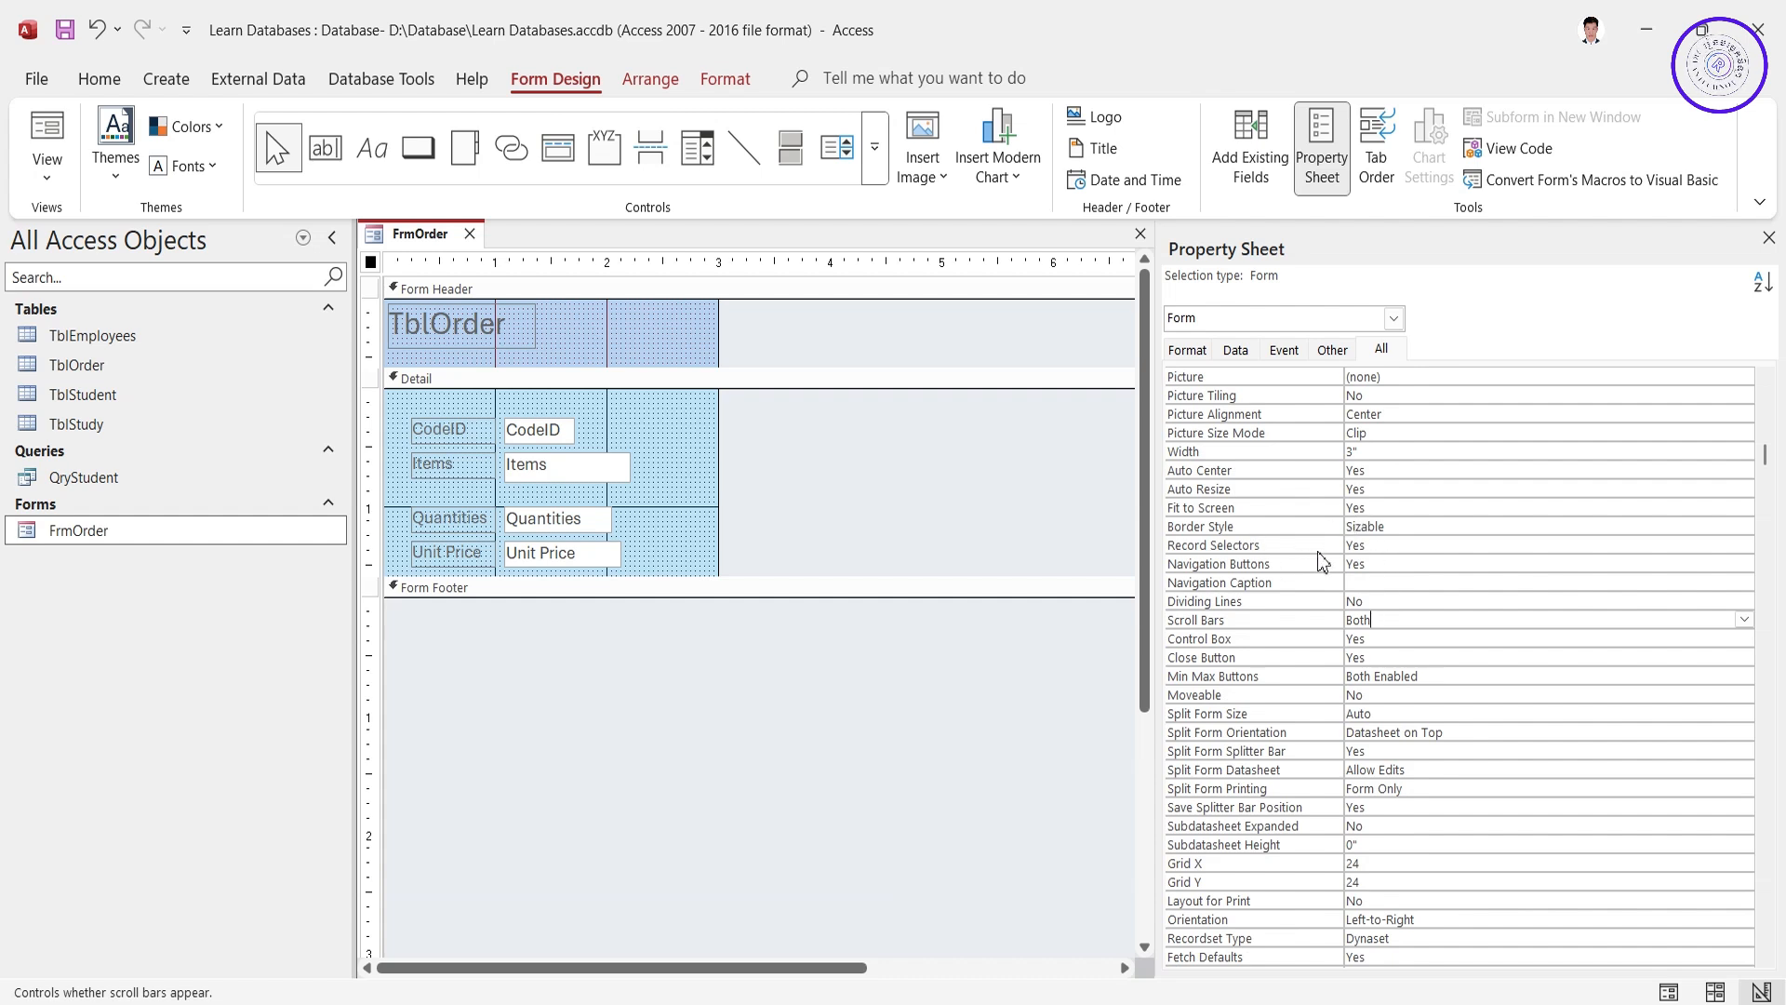
pyautogui.click(1429, 677)
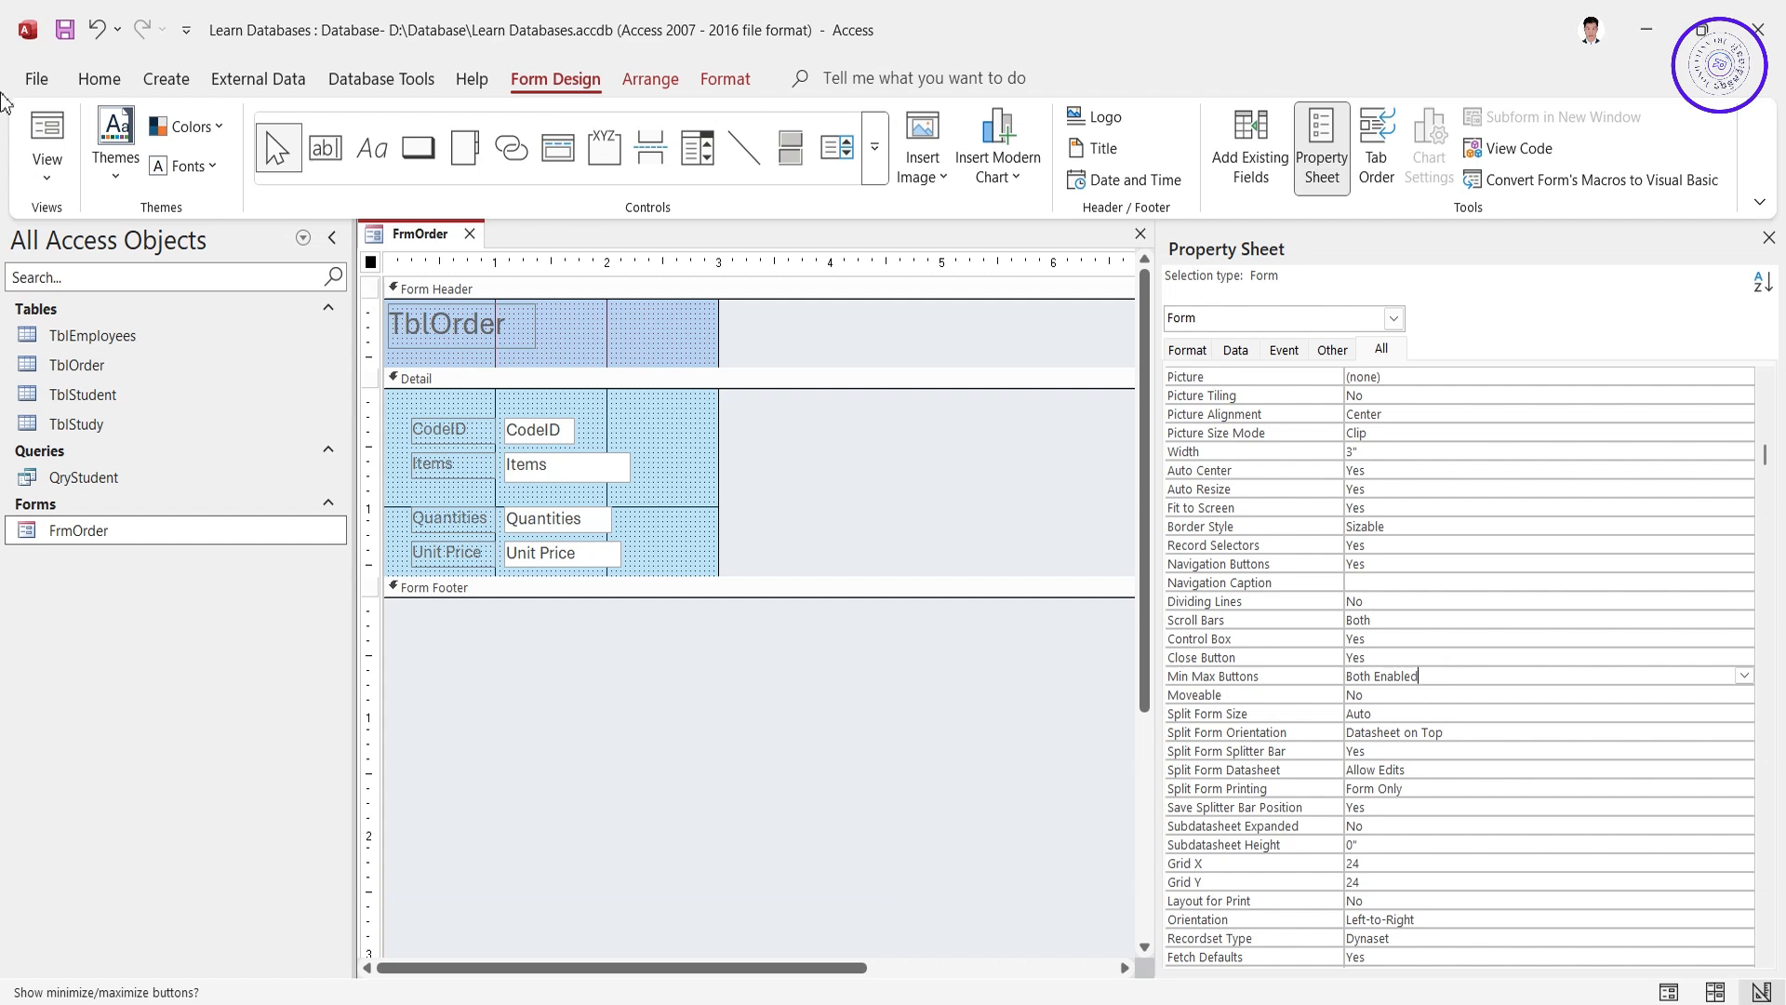
# Step: Check FrmOrder as a movable pop-up window in Form View, and return to Design View
pyautogui.click(47, 130)
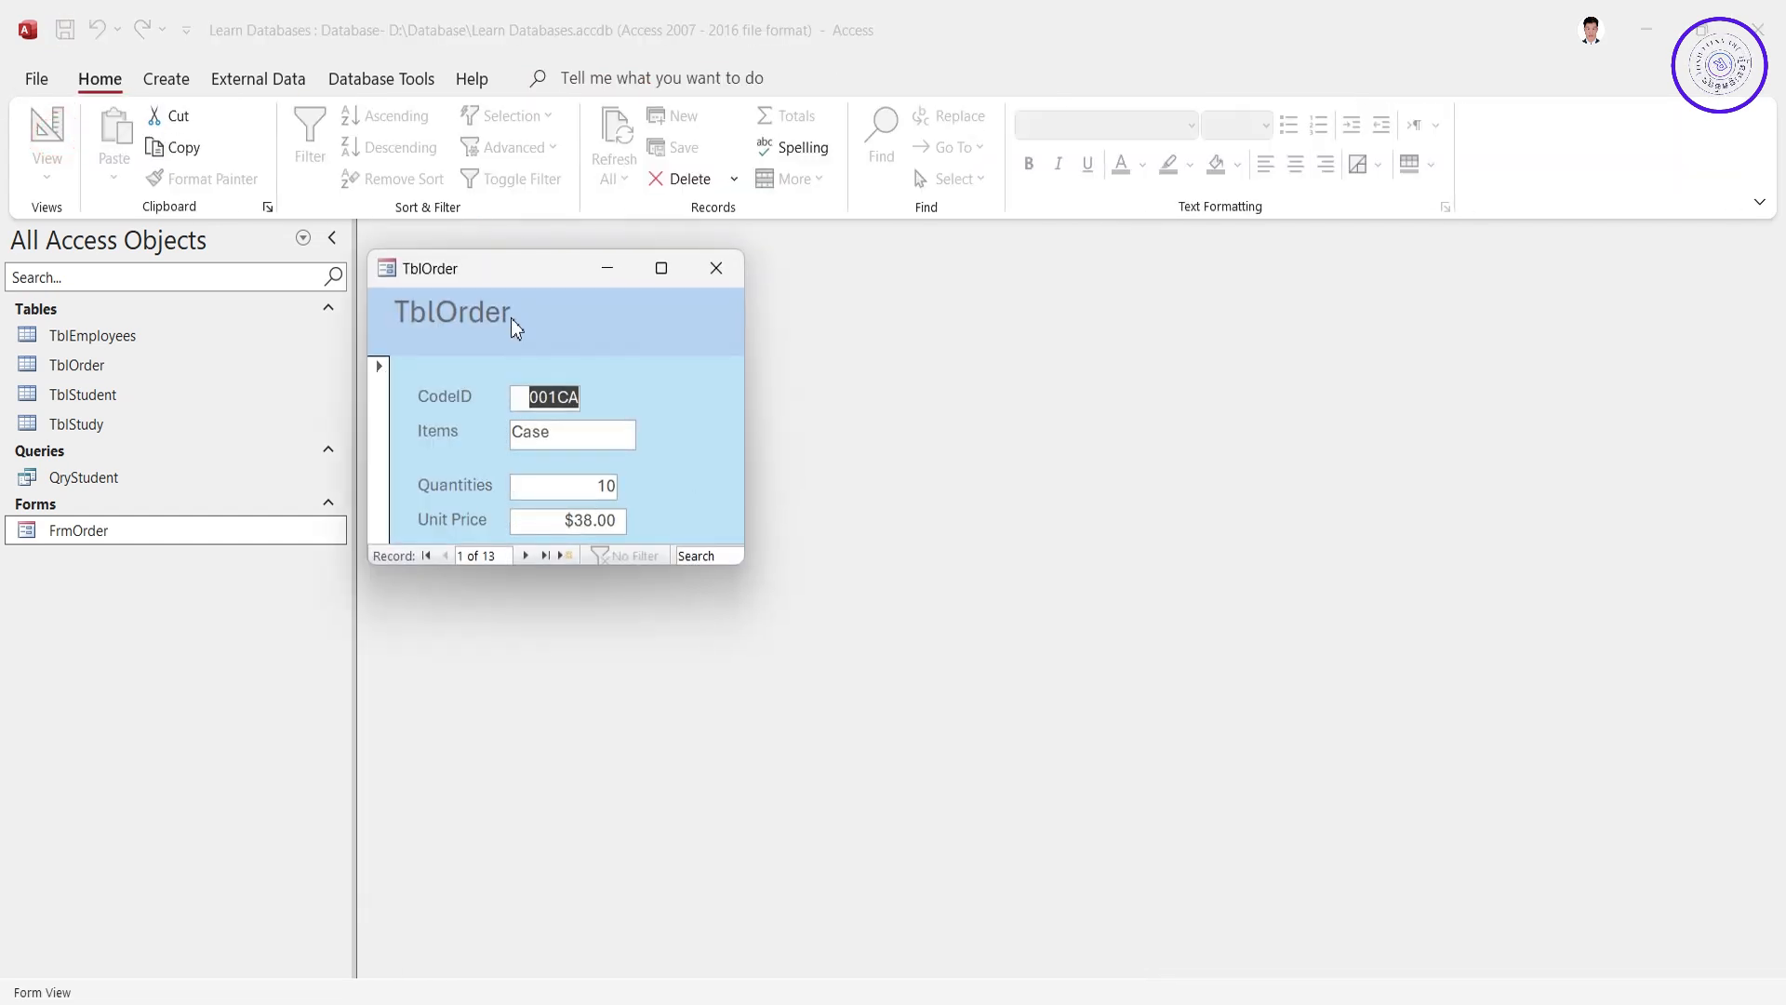
pyautogui.moveTo(474, 278); pyautogui.dragTo(734, 311)
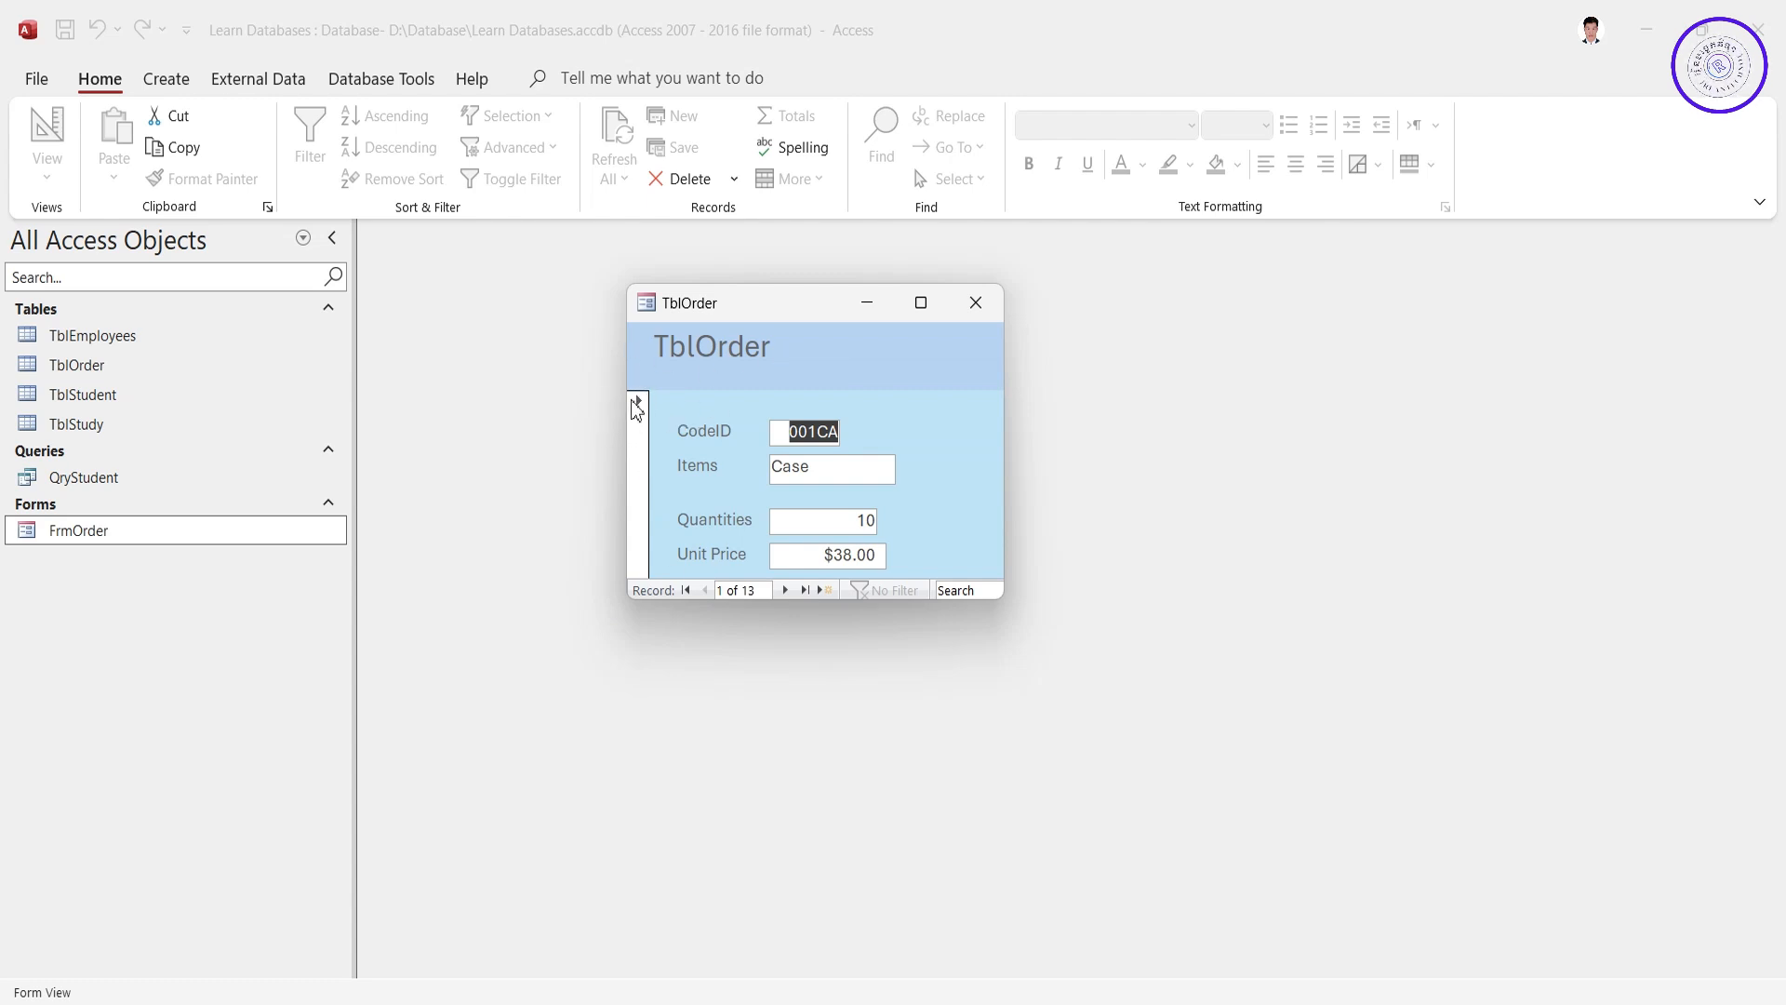
pyautogui.rightClick(705, 320)
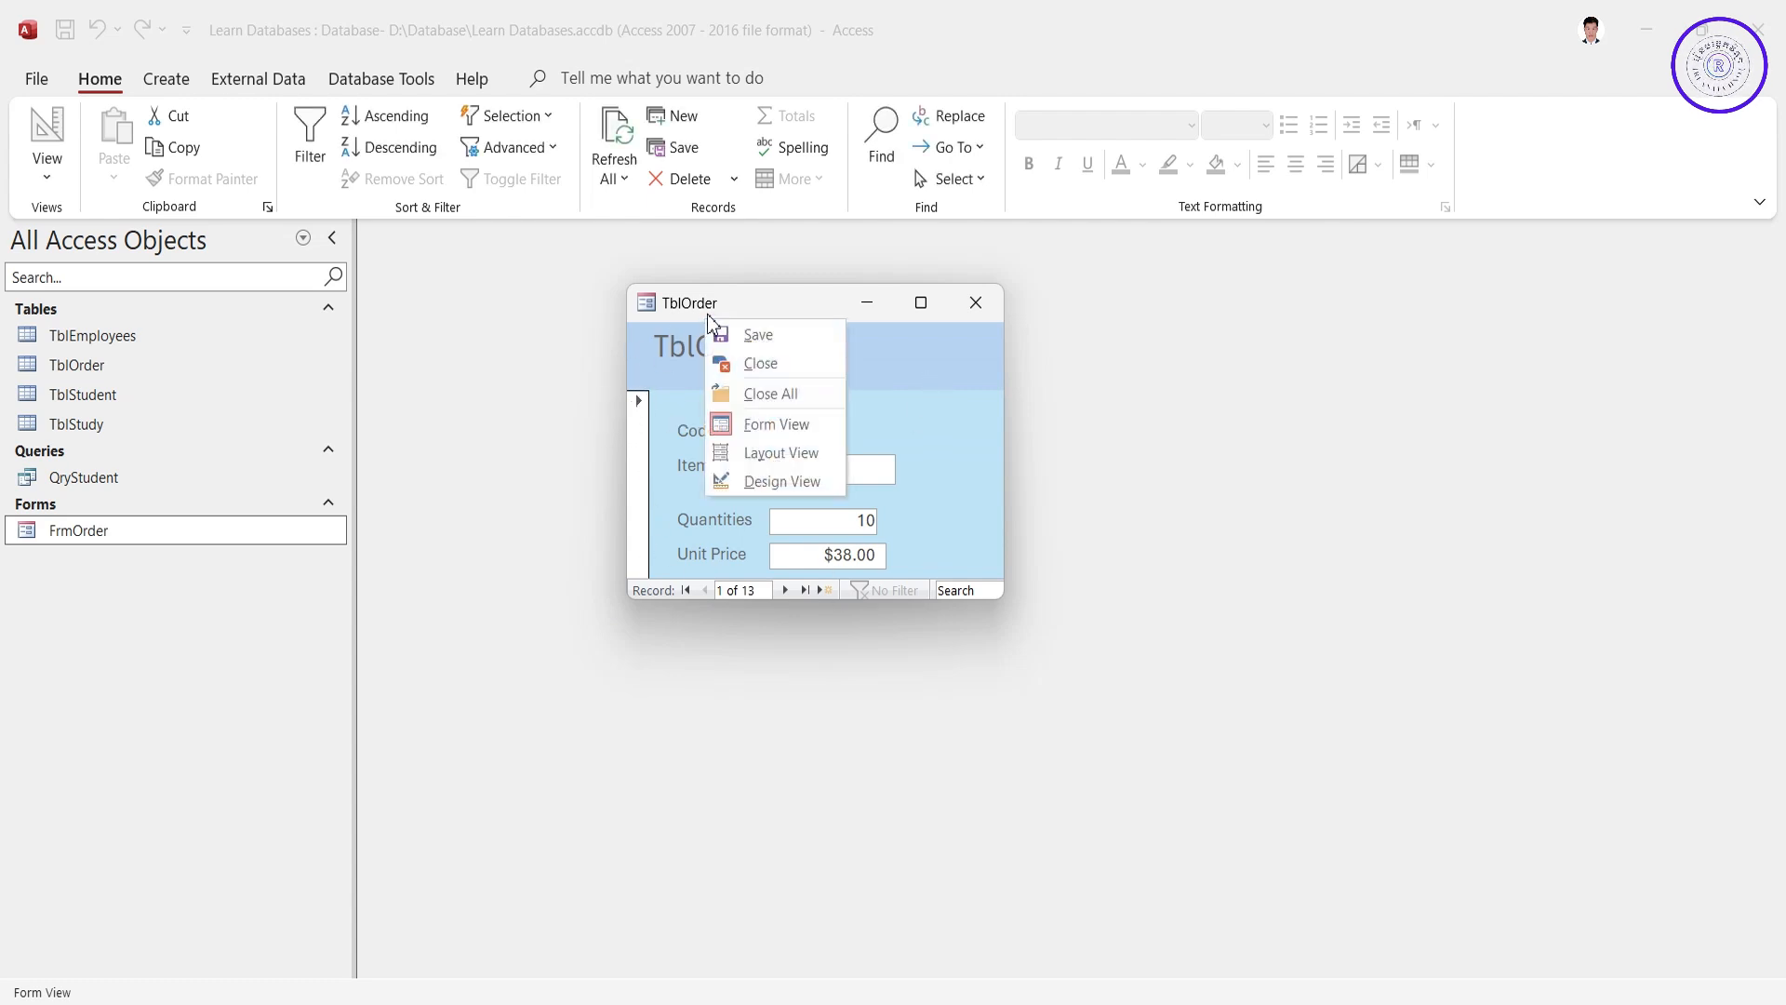
pyautogui.click(744, 490)
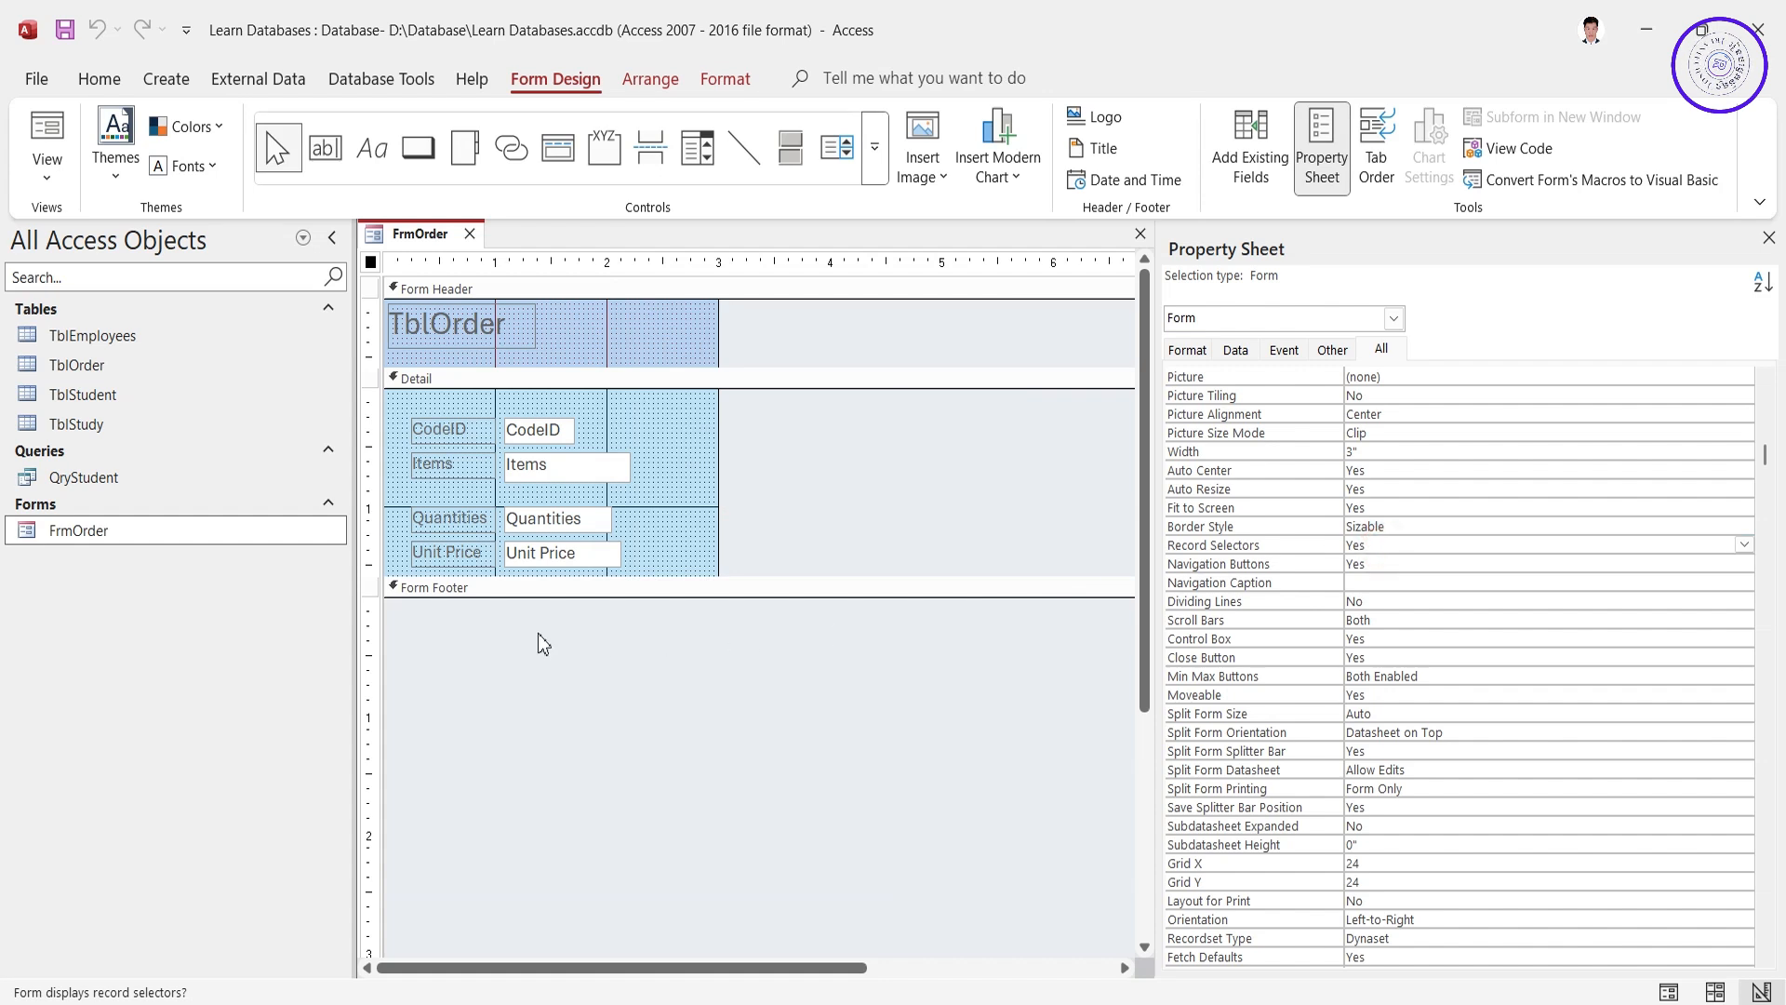
# Step: Set the form's Record Selectors property to No and save the form
pyautogui.click(1411, 544)
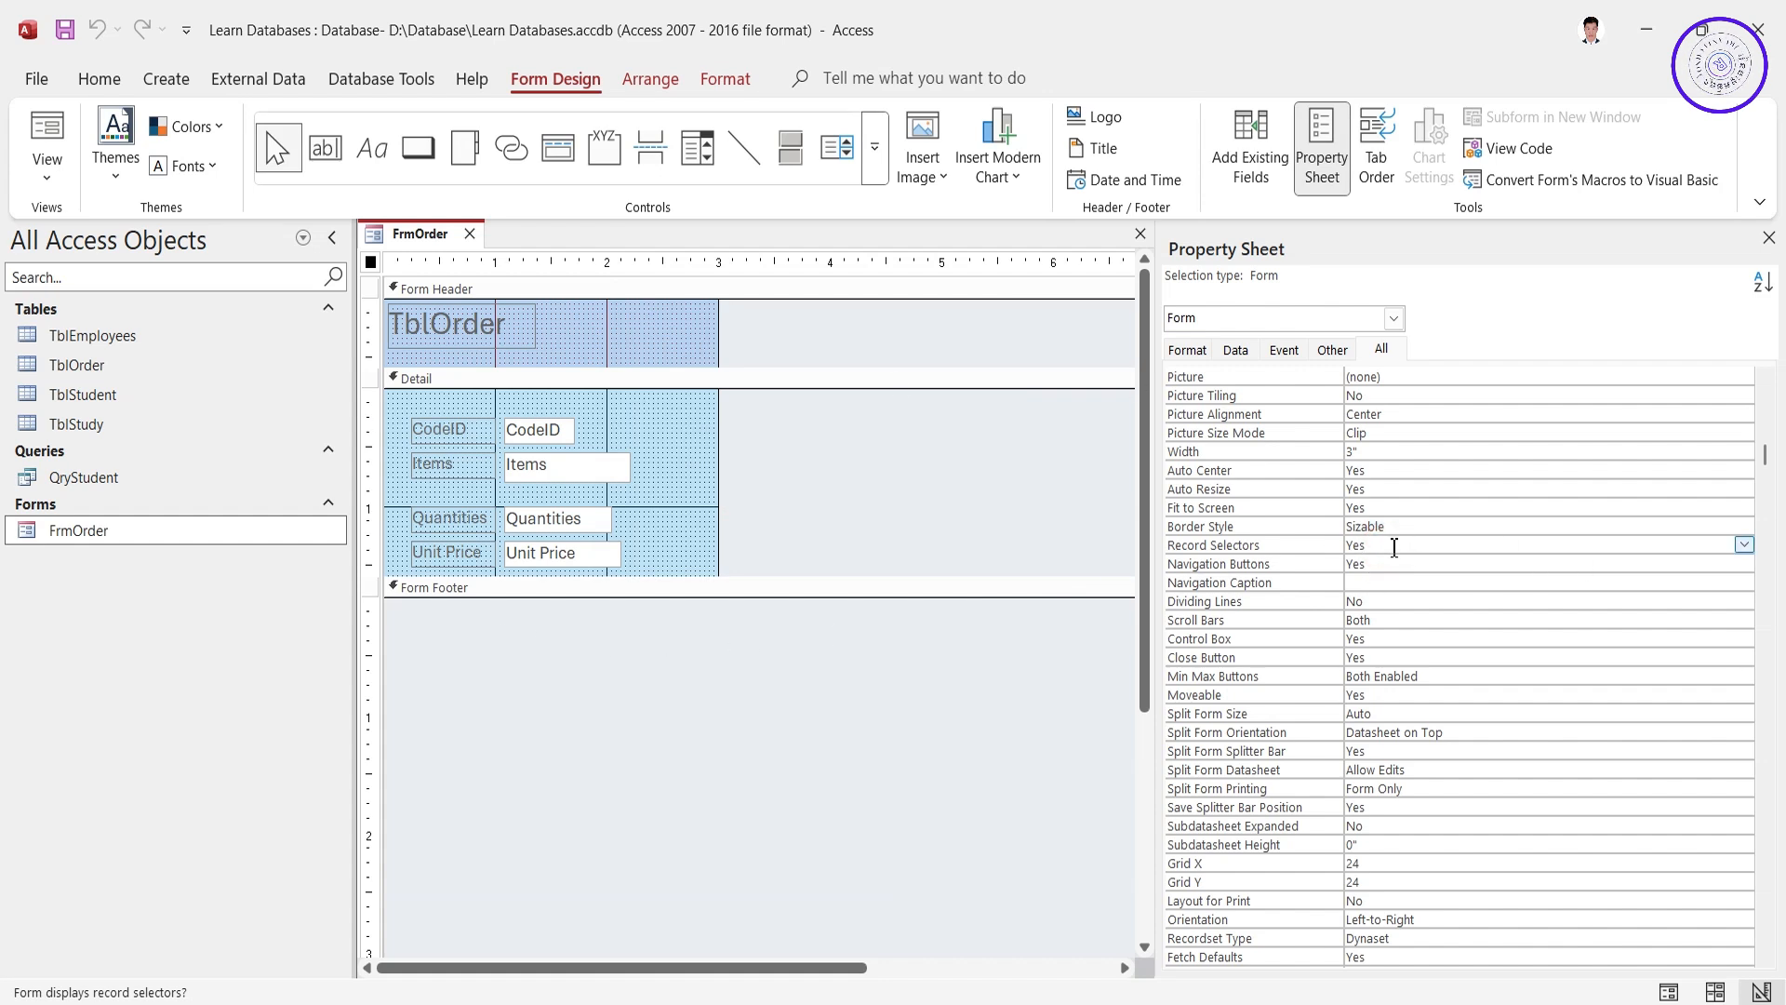
pyautogui.click(1744, 544)
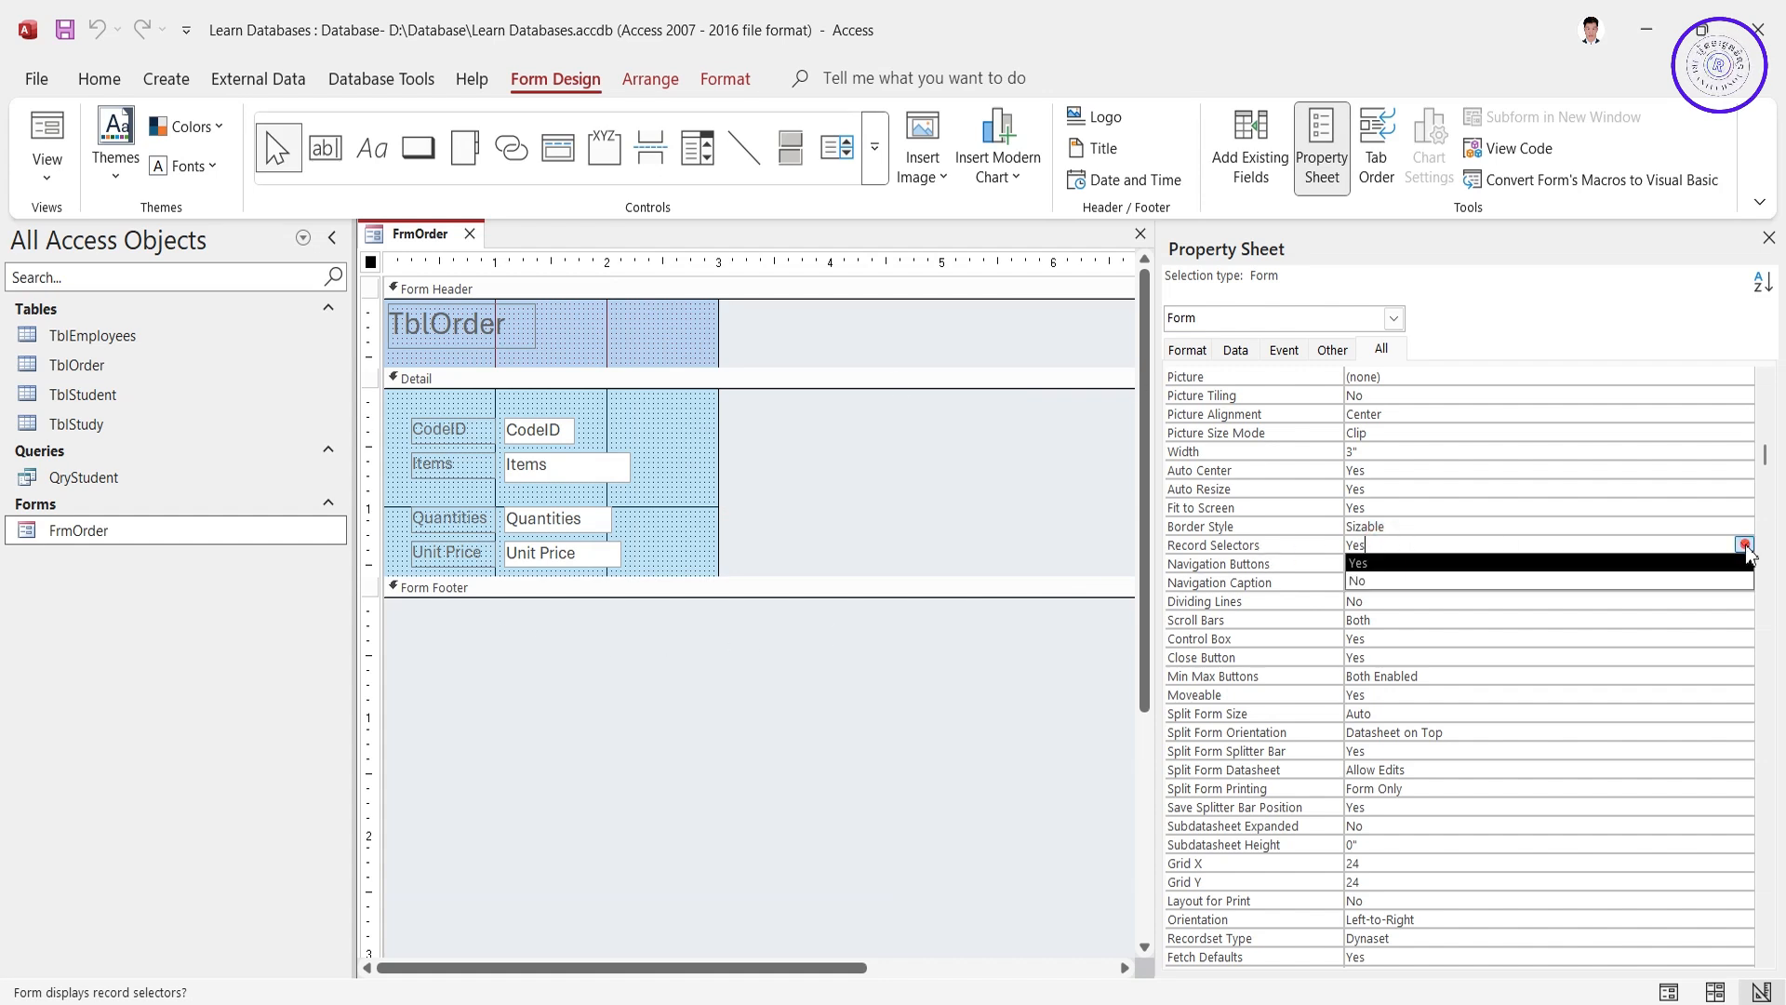
pyautogui.click(1435, 581)
pyautogui.click(1411, 541)
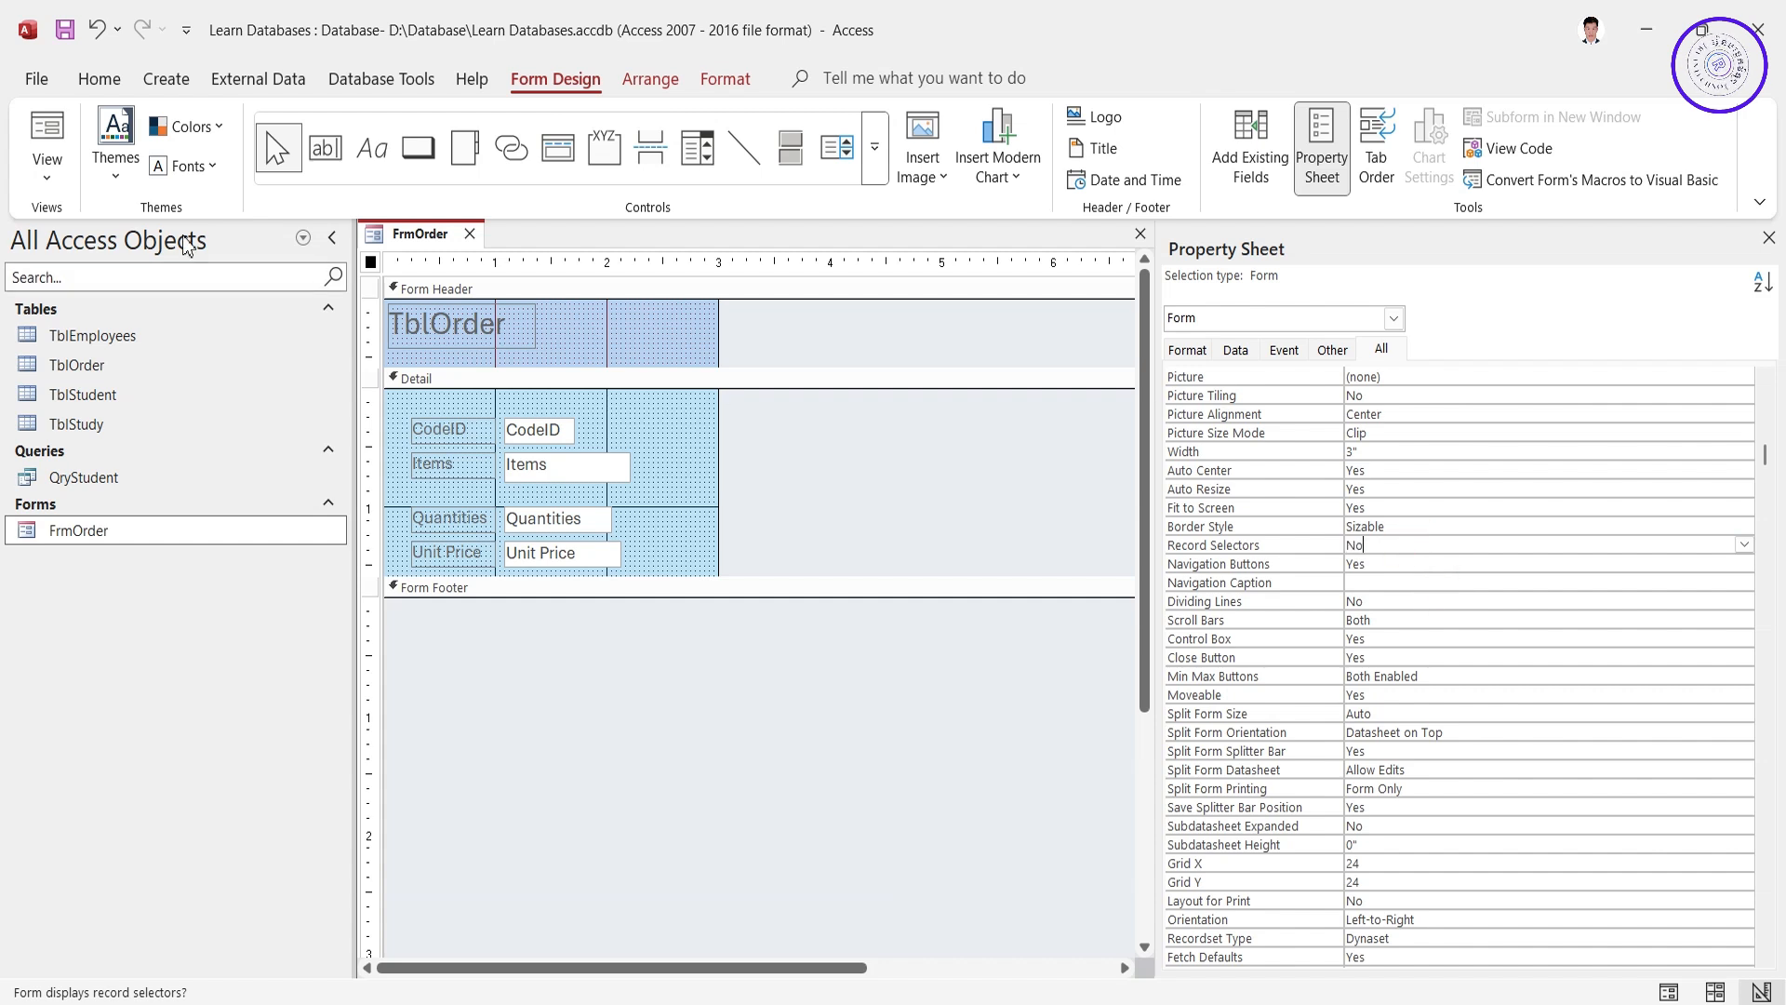
pyautogui.click(65, 30)
# Step: Check the pop-up form without record selectors in Form View, and return to Design View
pyautogui.click(48, 149)
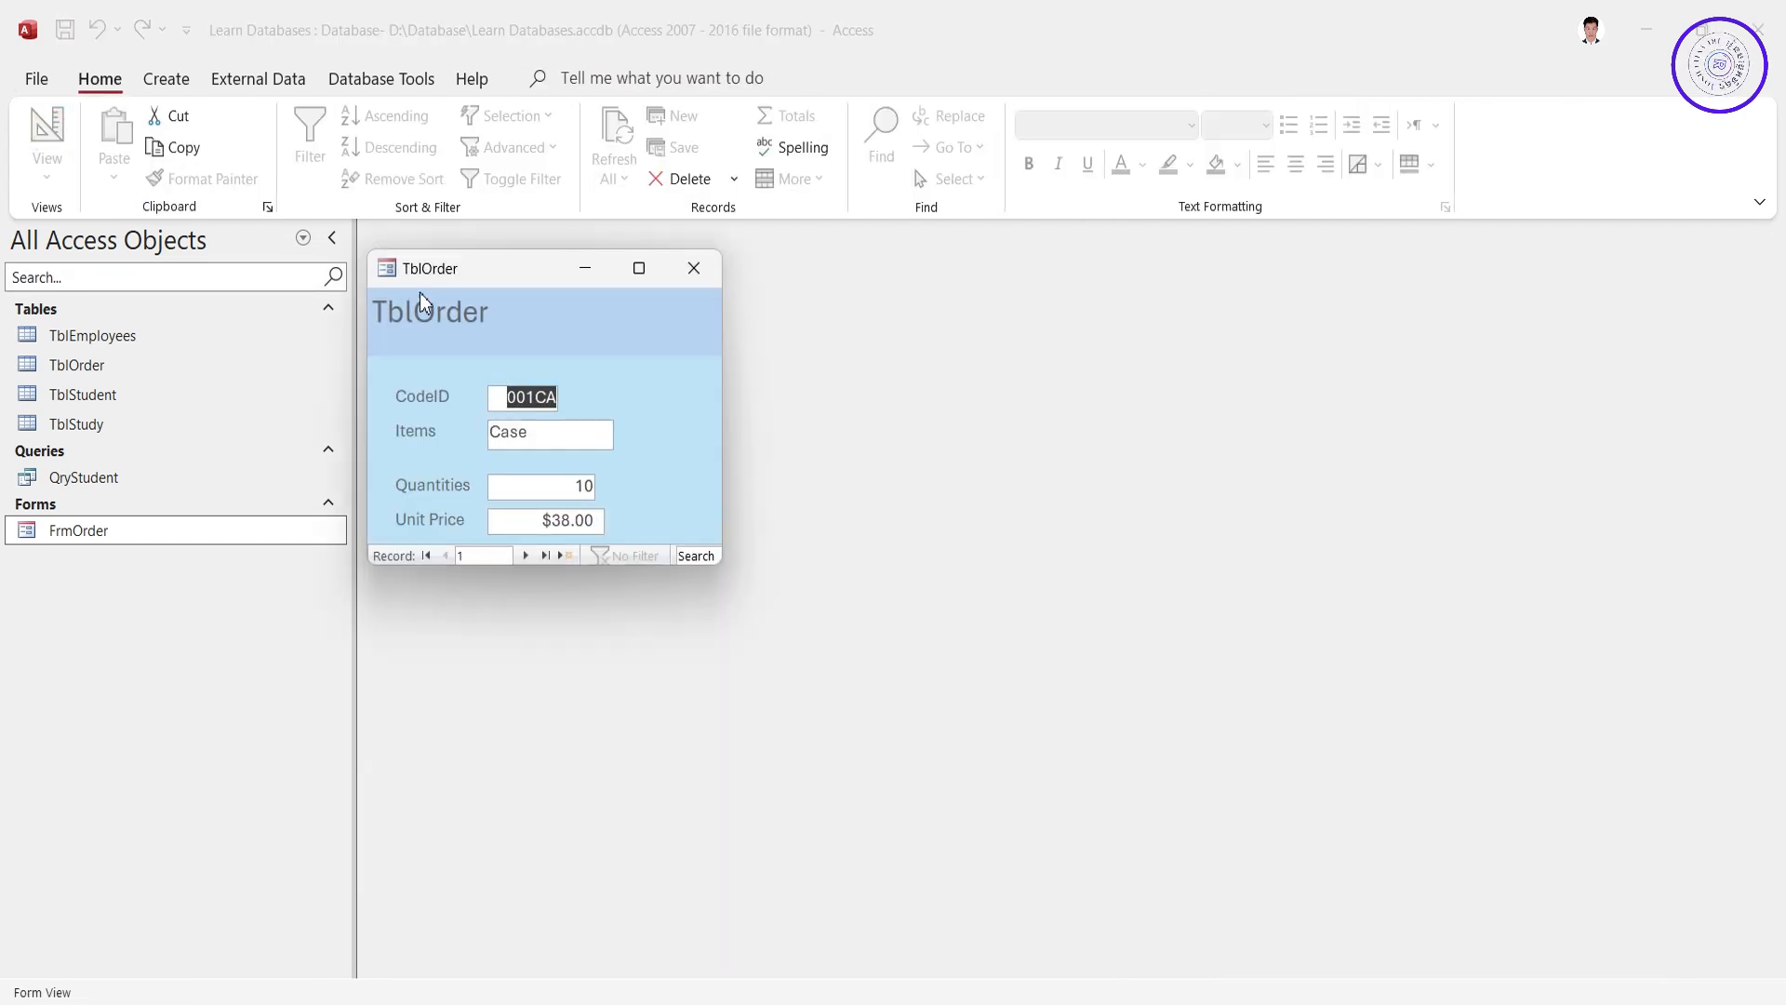
pyautogui.moveTo(446, 270); pyautogui.dragTo(588, 271)
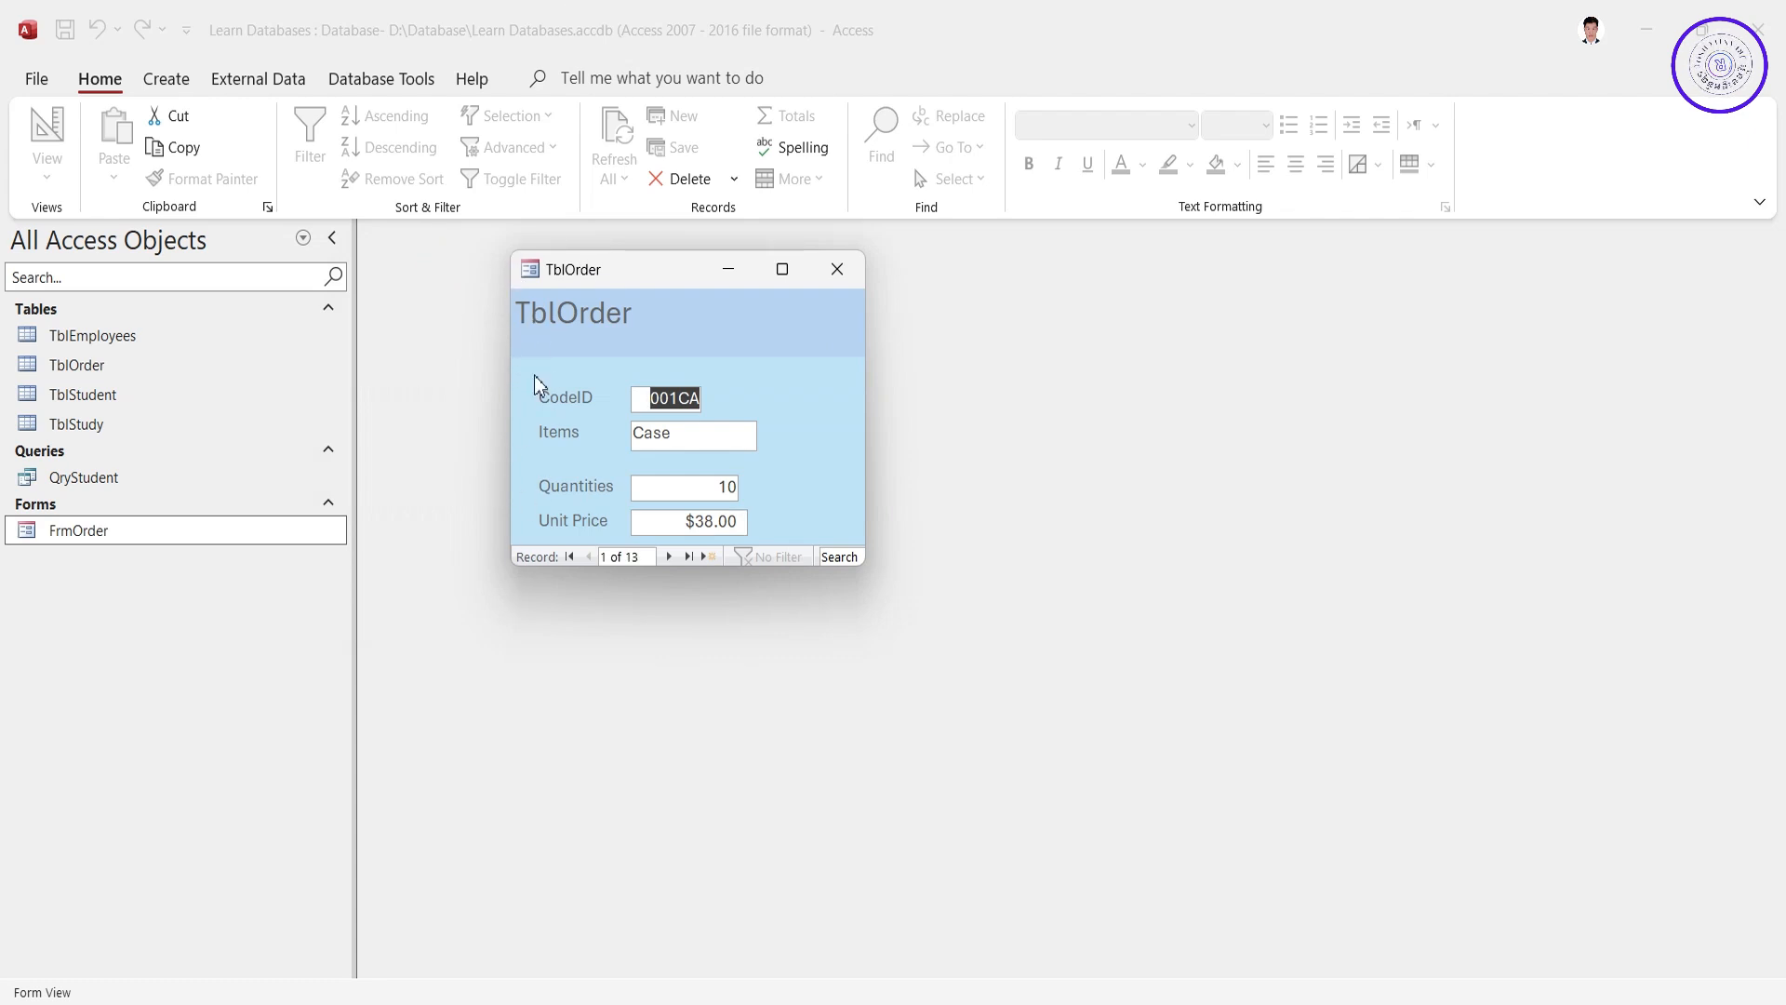
pyautogui.rightClick(638, 279)
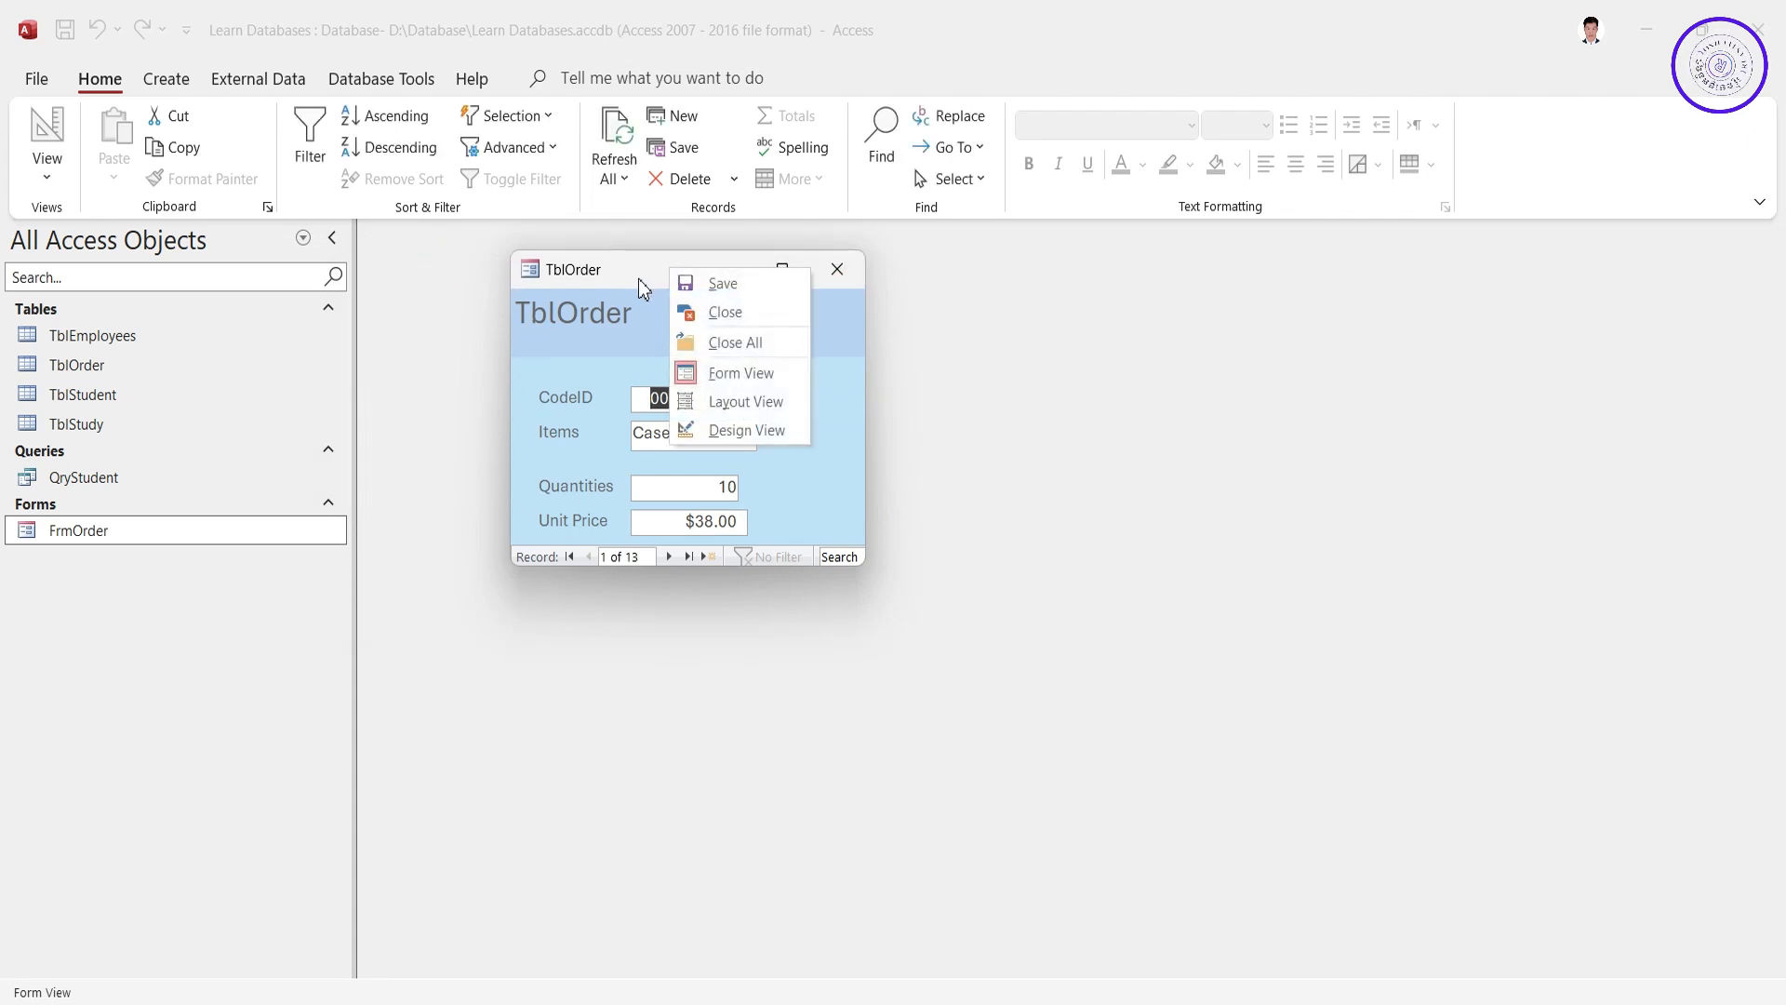
pyautogui.click(629, 278)
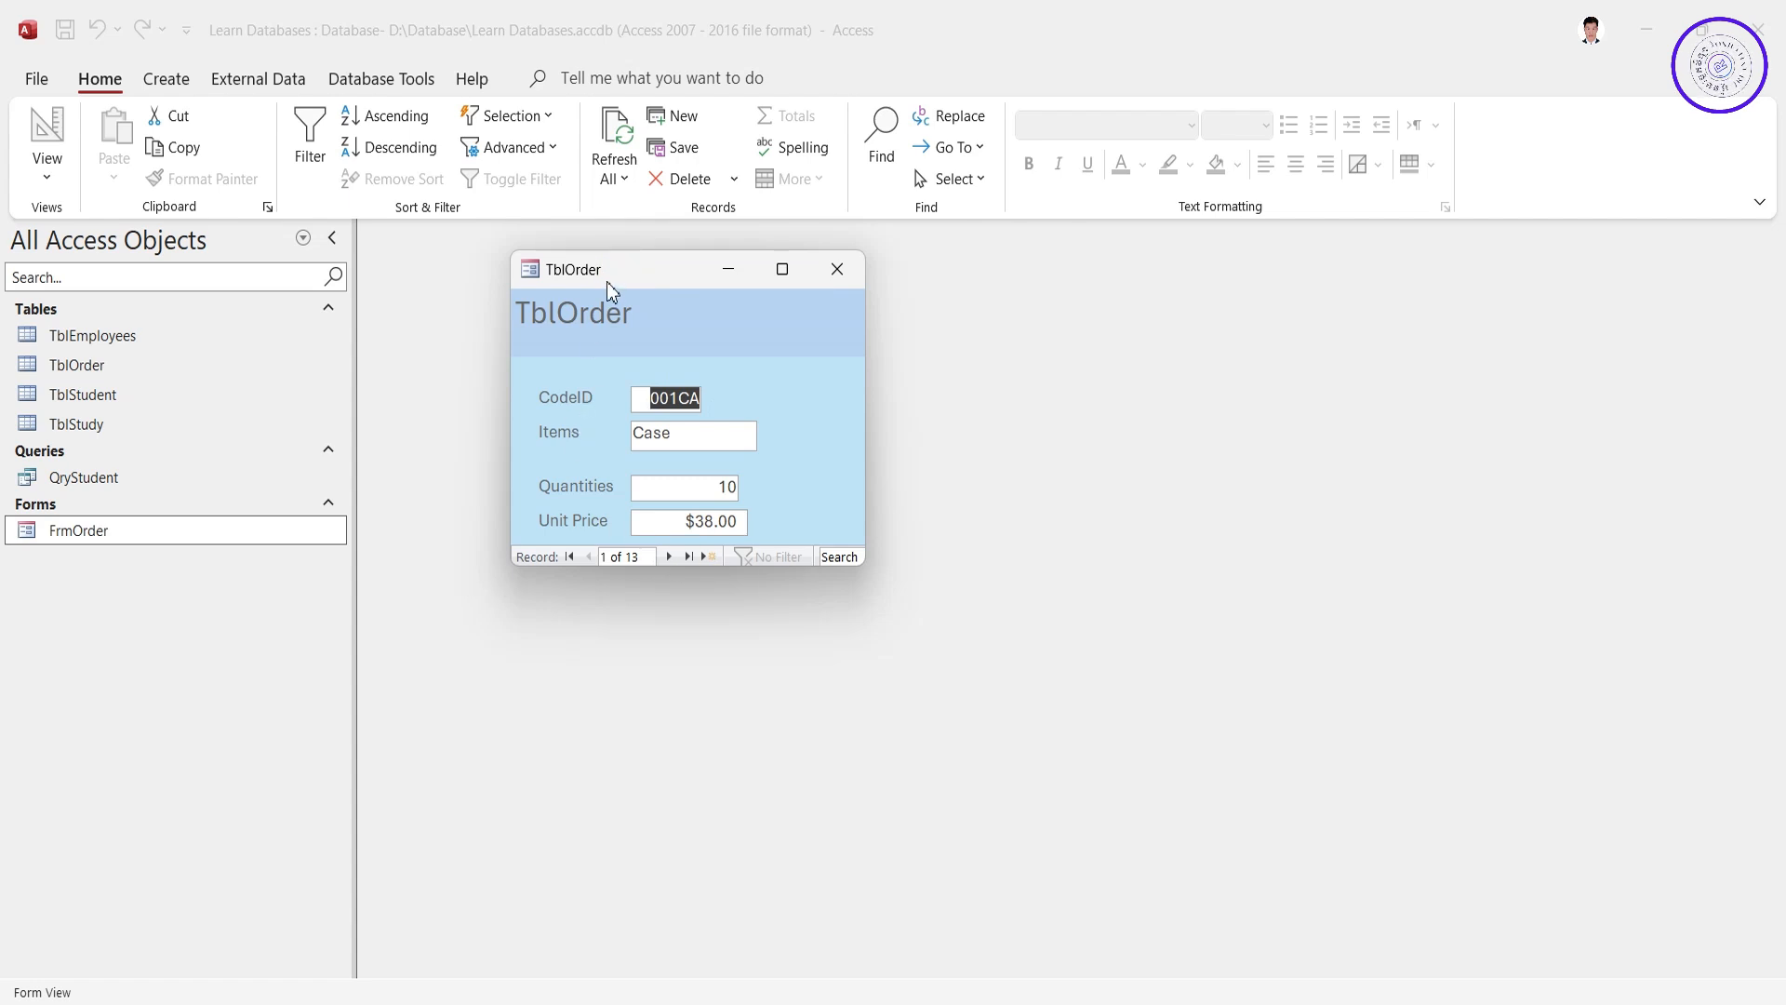
pyautogui.rightClick(609, 283)
pyautogui.click(683, 431)
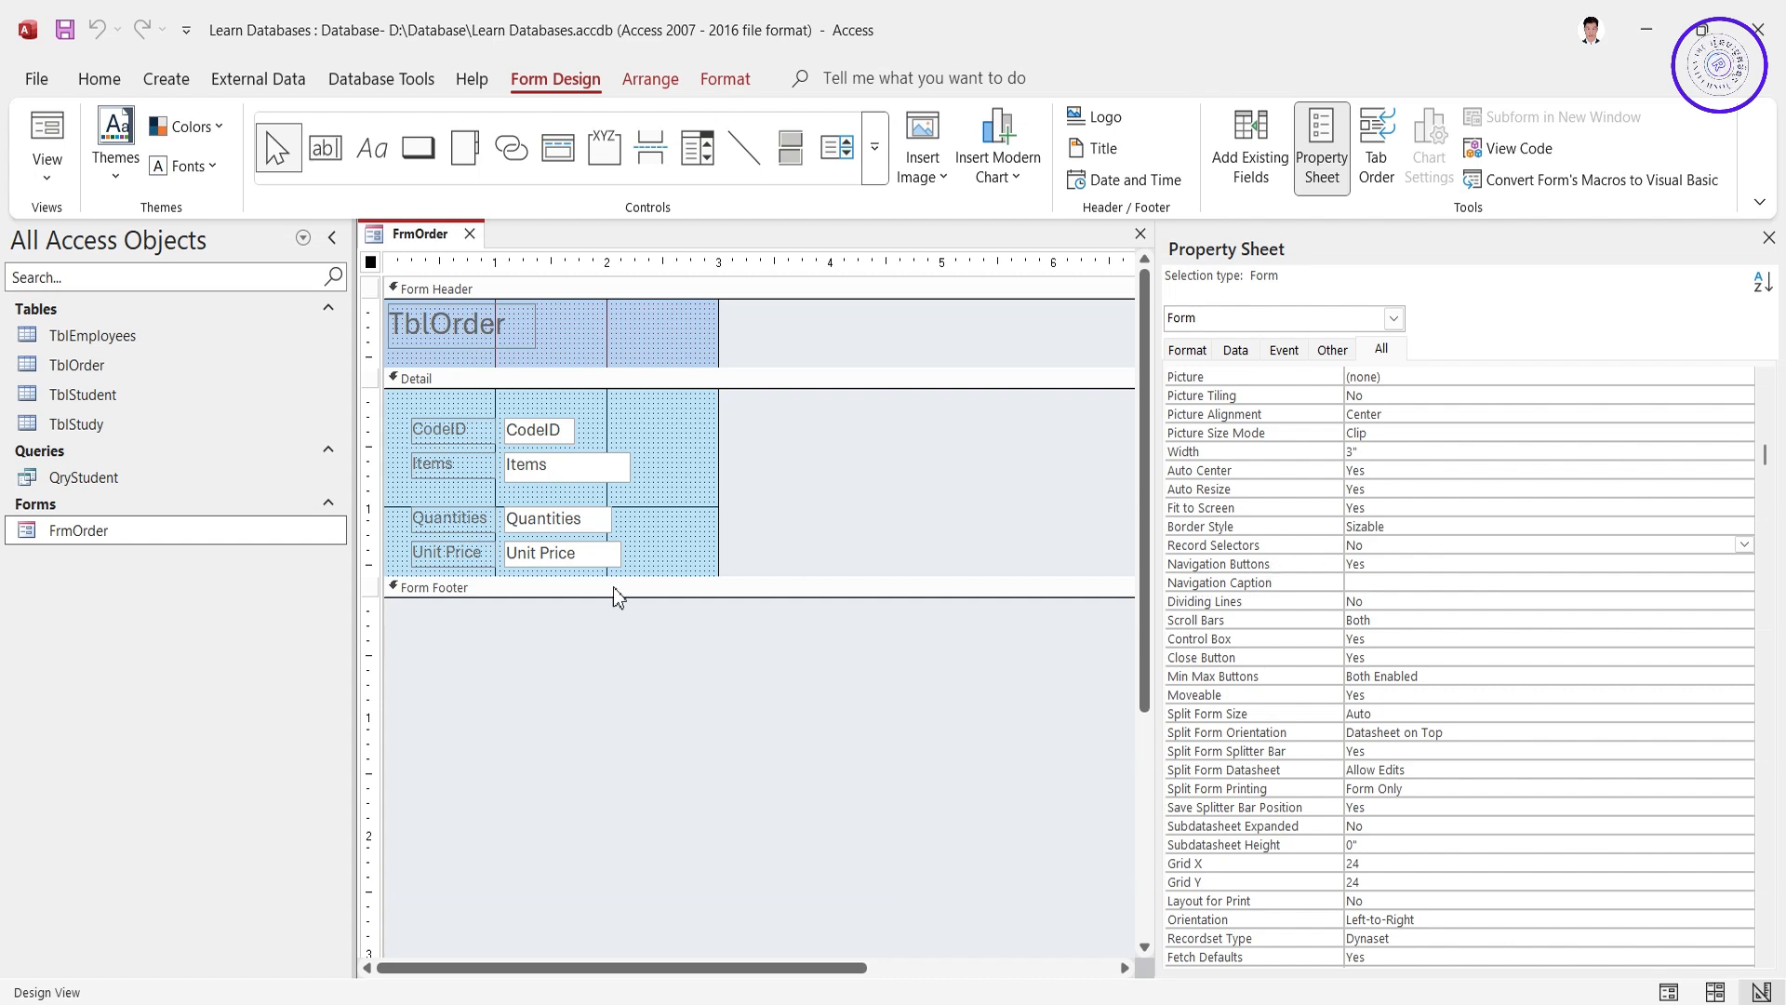
# Step: Set the form's Navigation Buttons property to No
pyautogui.click(1406, 558)
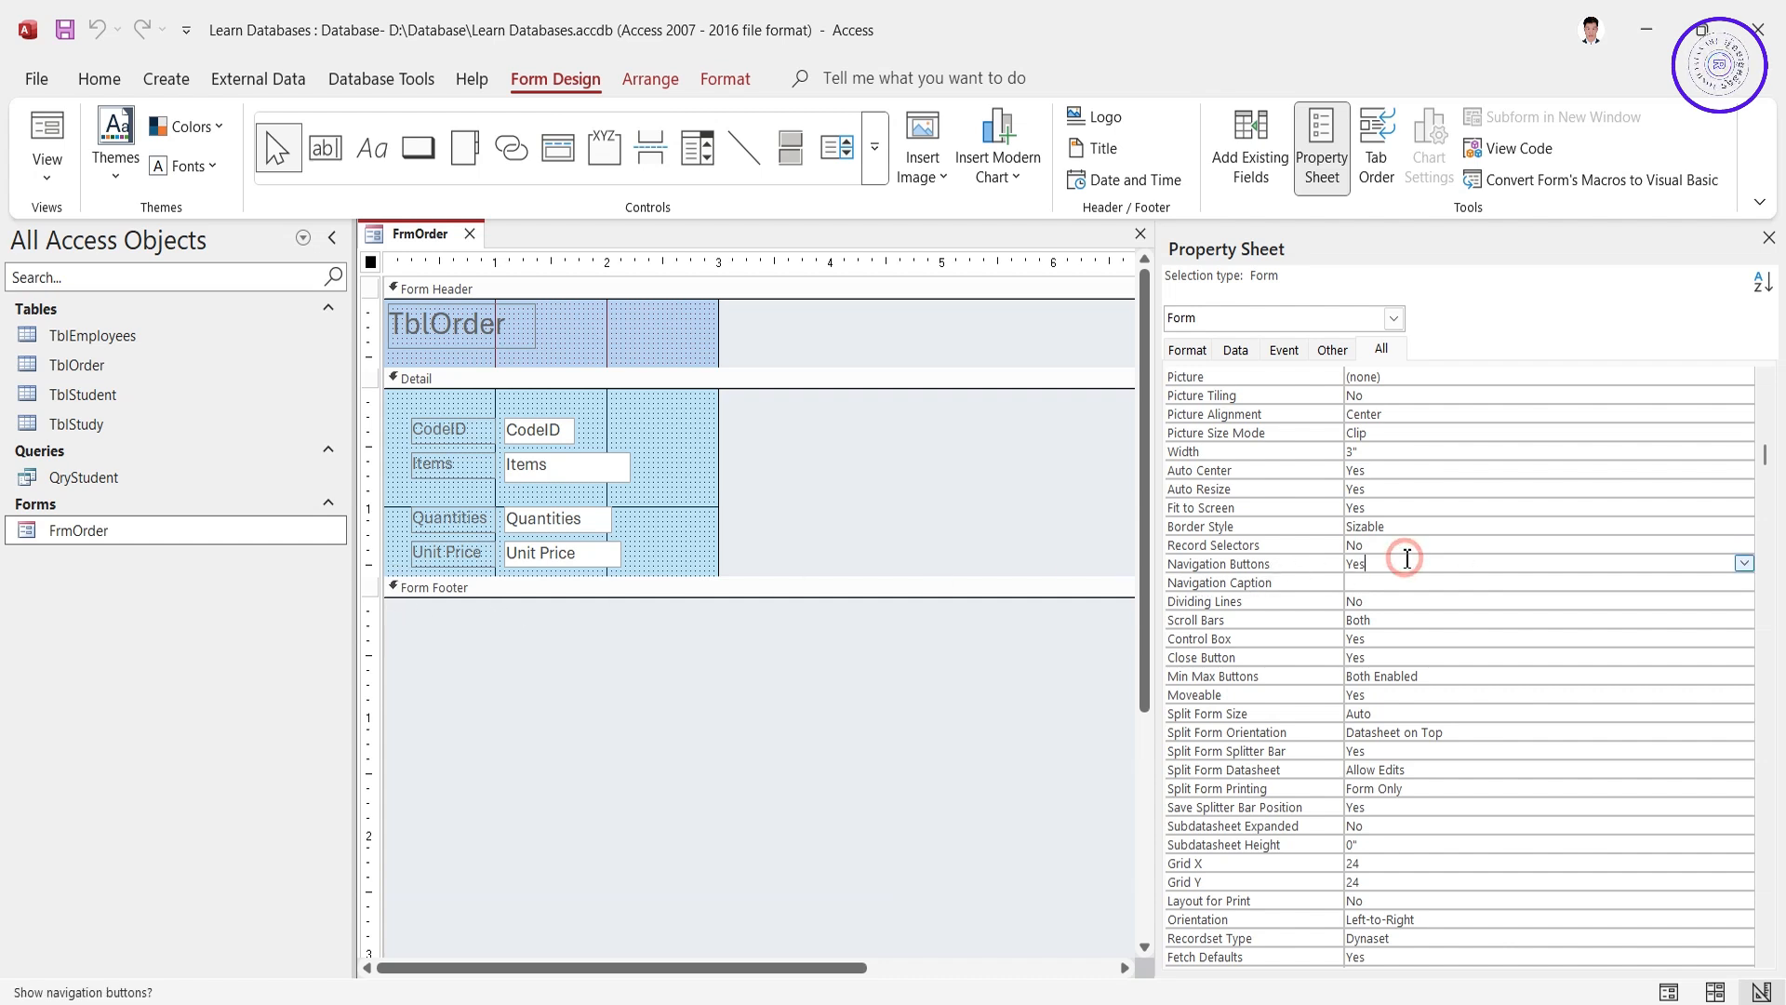
pyautogui.click(1744, 564)
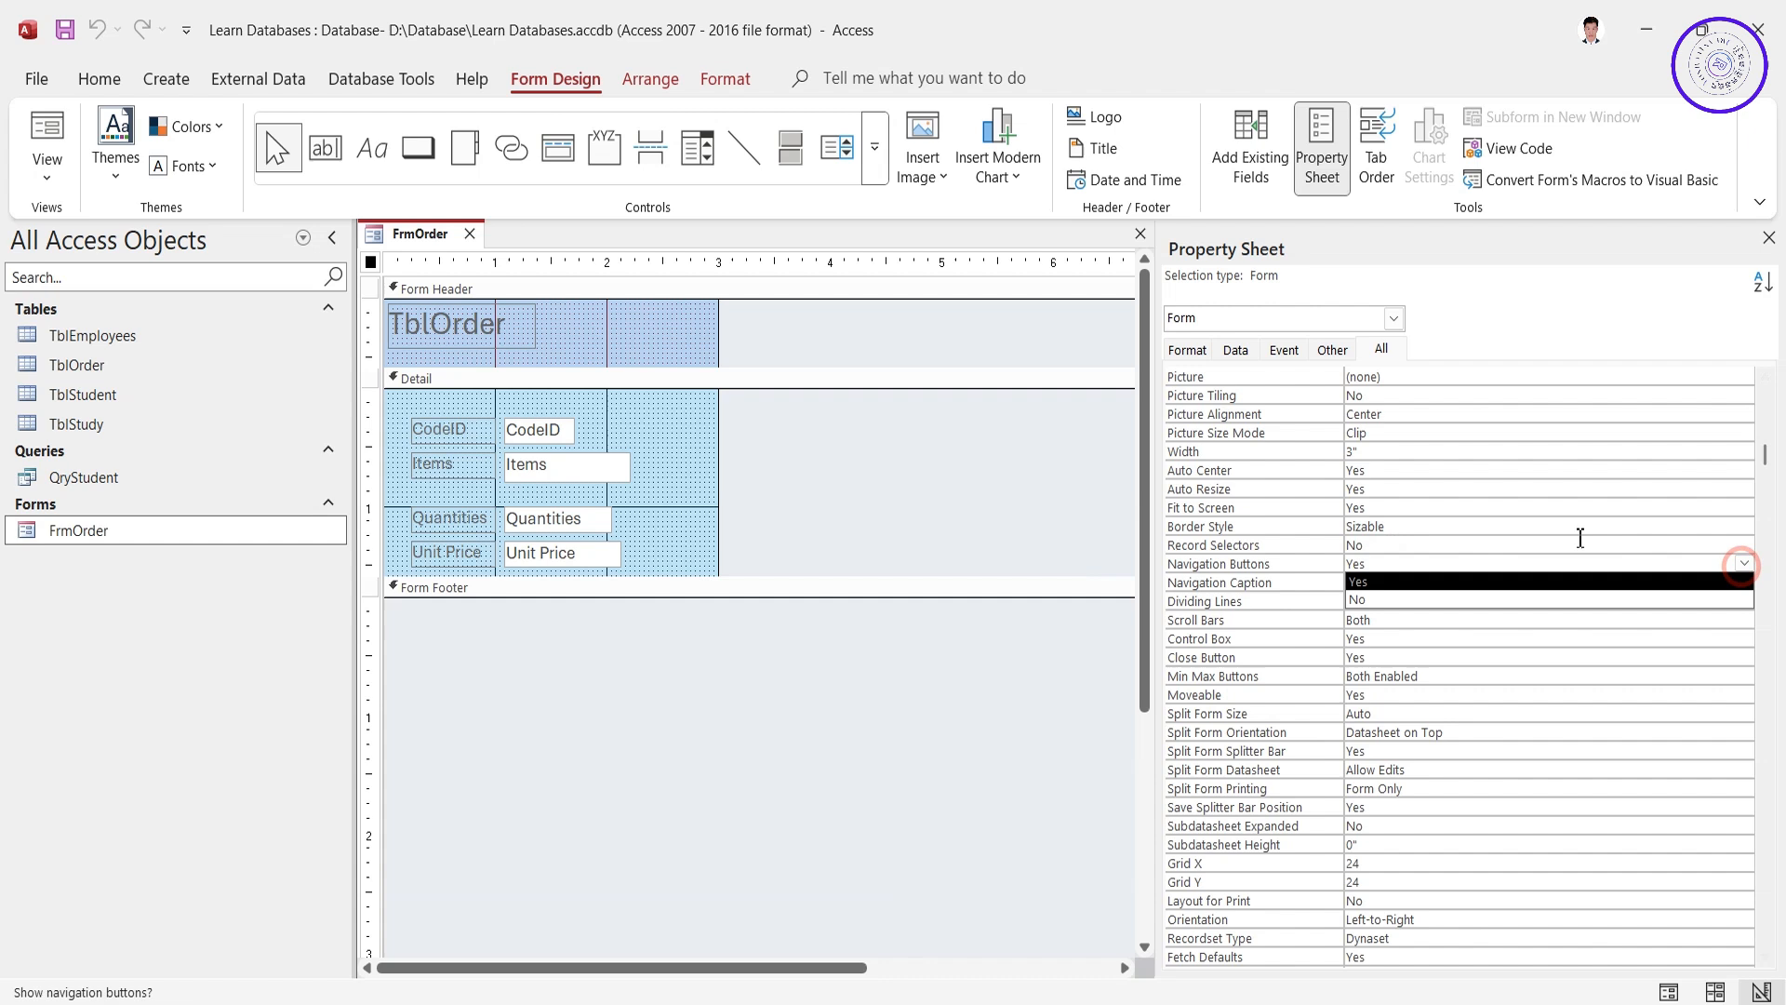
pyautogui.click(1442, 601)
pyautogui.click(1404, 565)
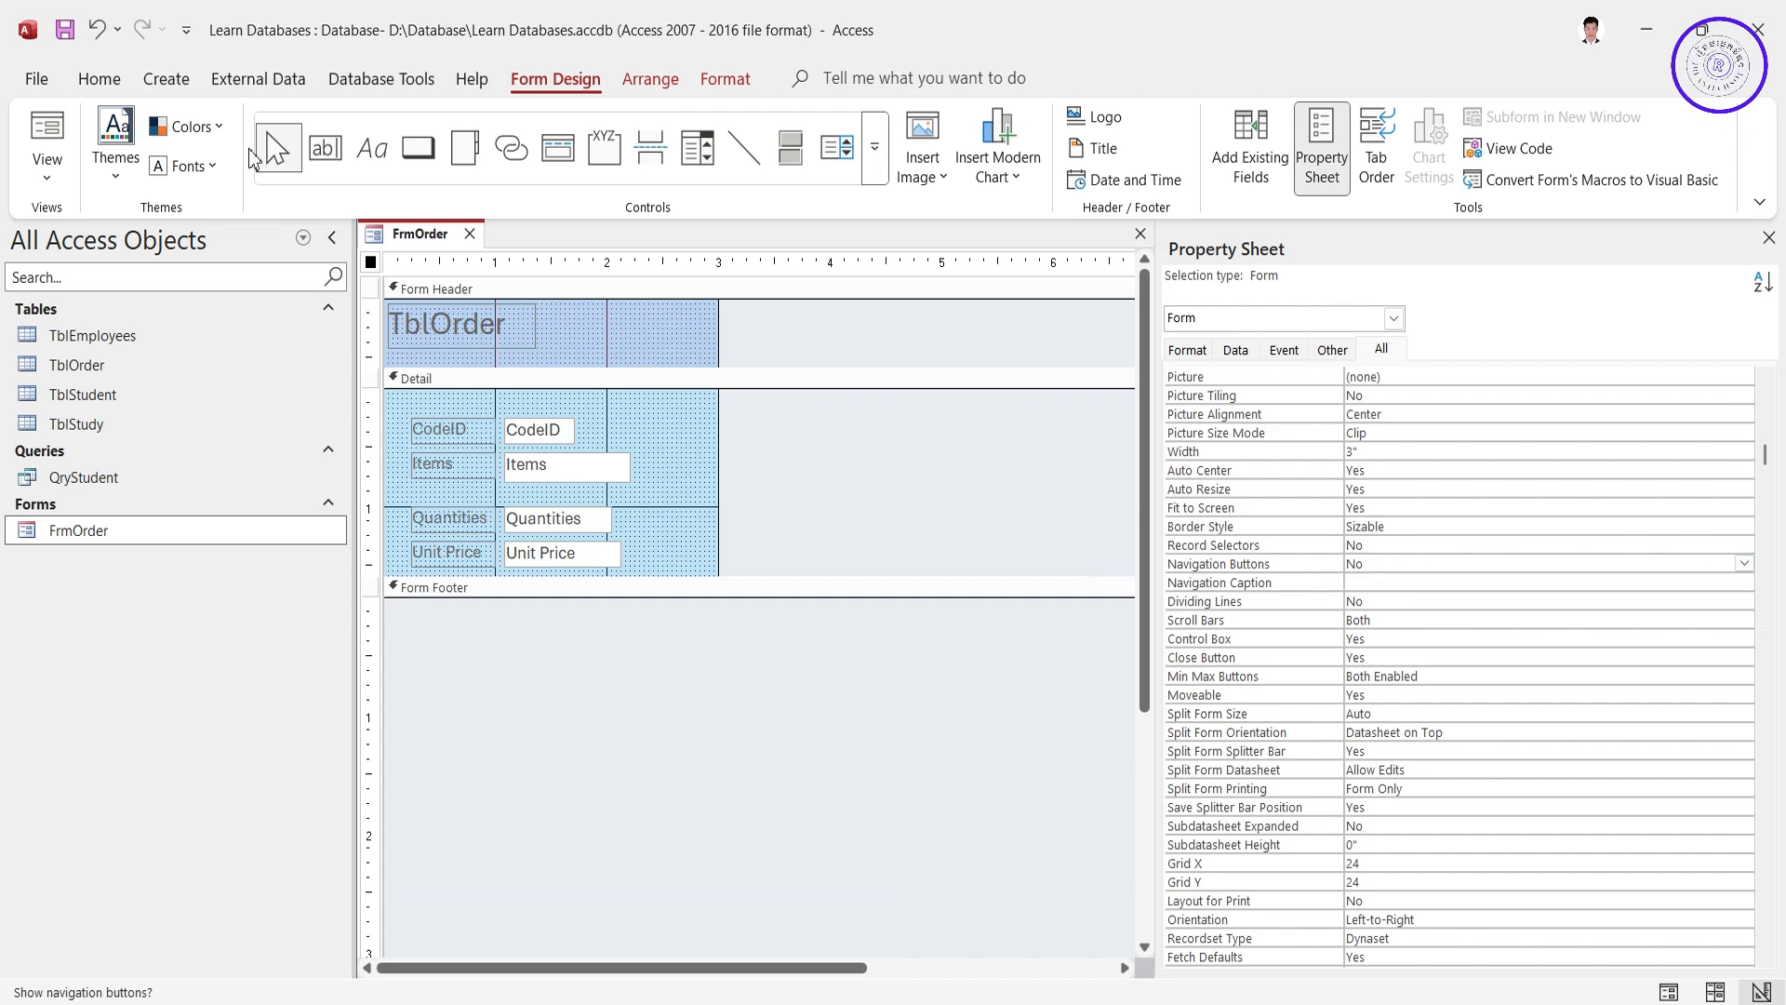
# Step: View the form without navigation buttons in Form View, and test moving, maximizing and restoring its pop-up window
pyautogui.click(49, 130)
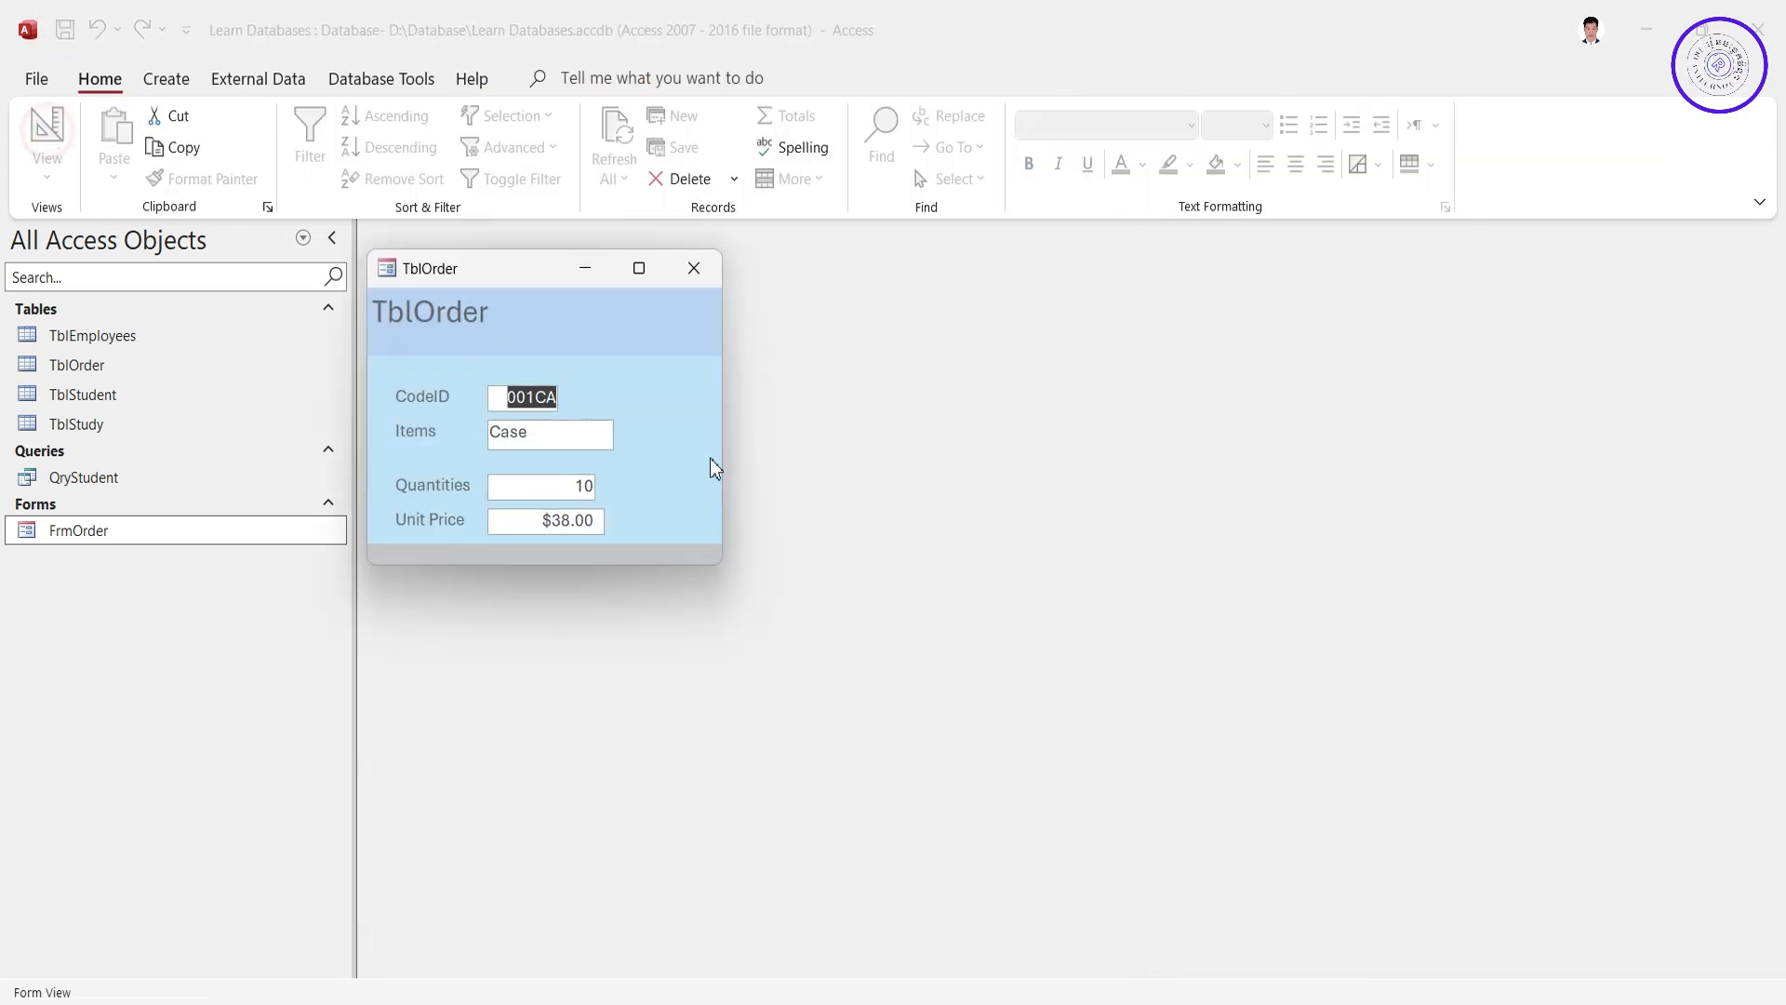
pyautogui.moveTo(494, 276); pyautogui.dragTo(773, 319)
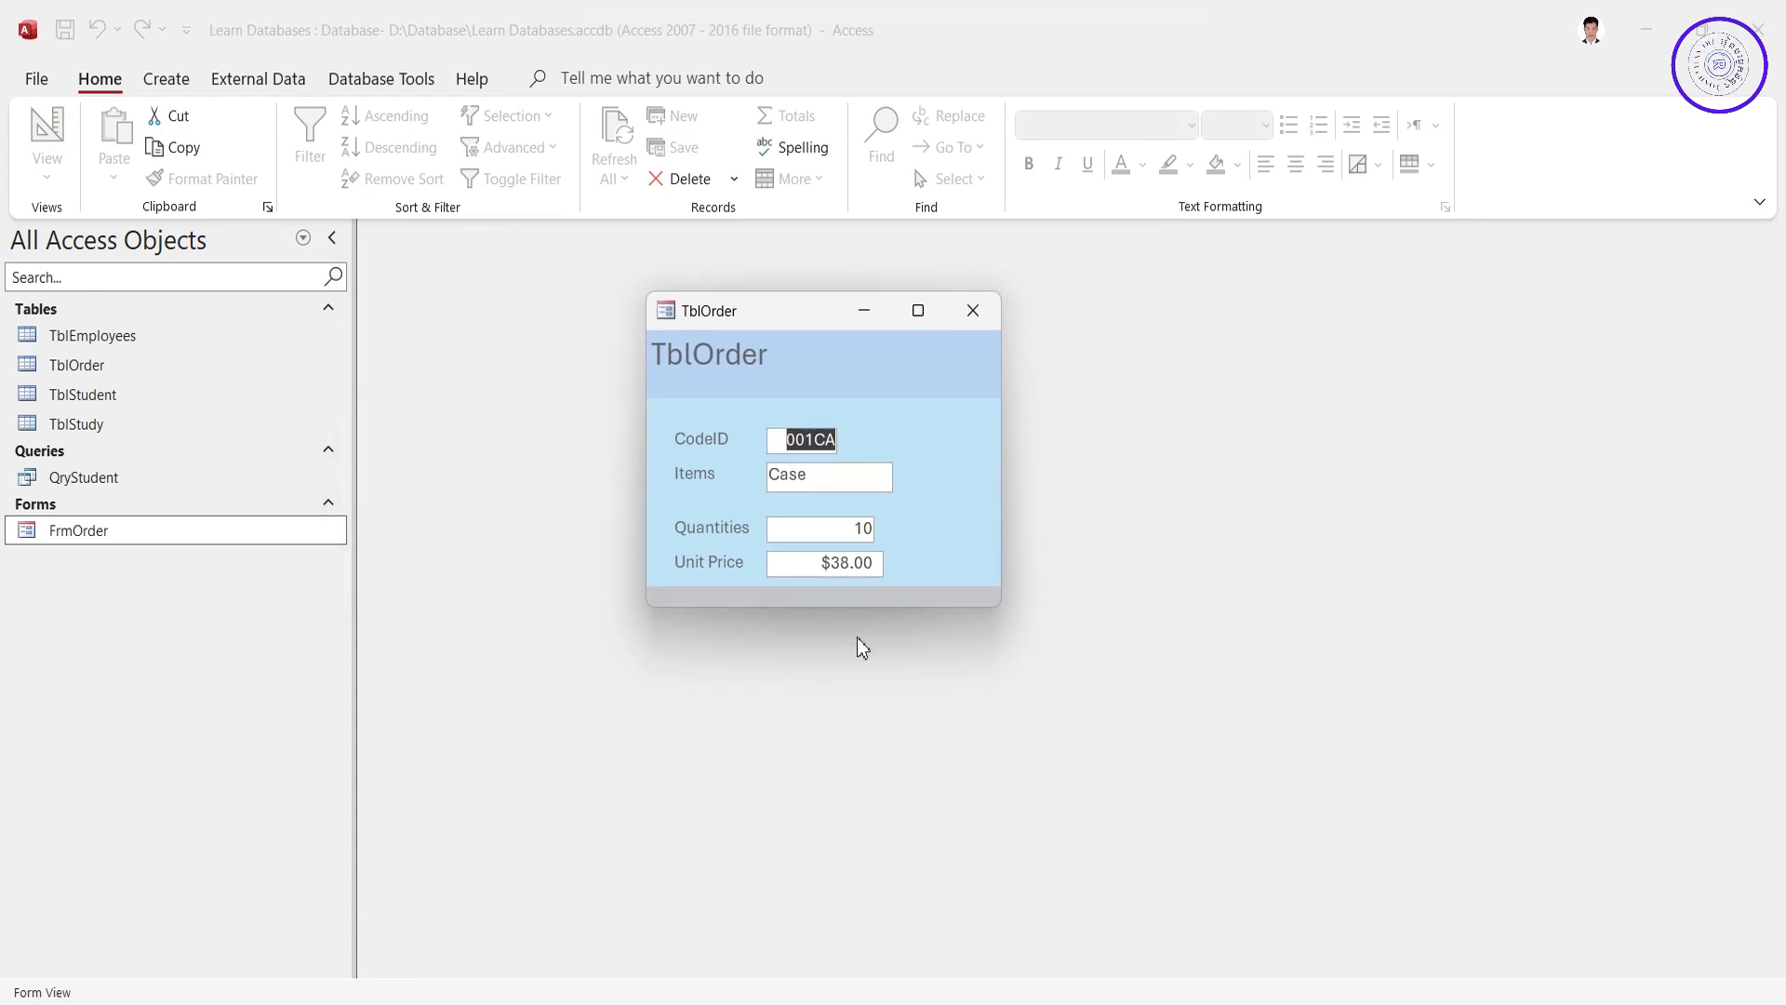
pyautogui.click(912, 312)
pyautogui.click(1700, 11)
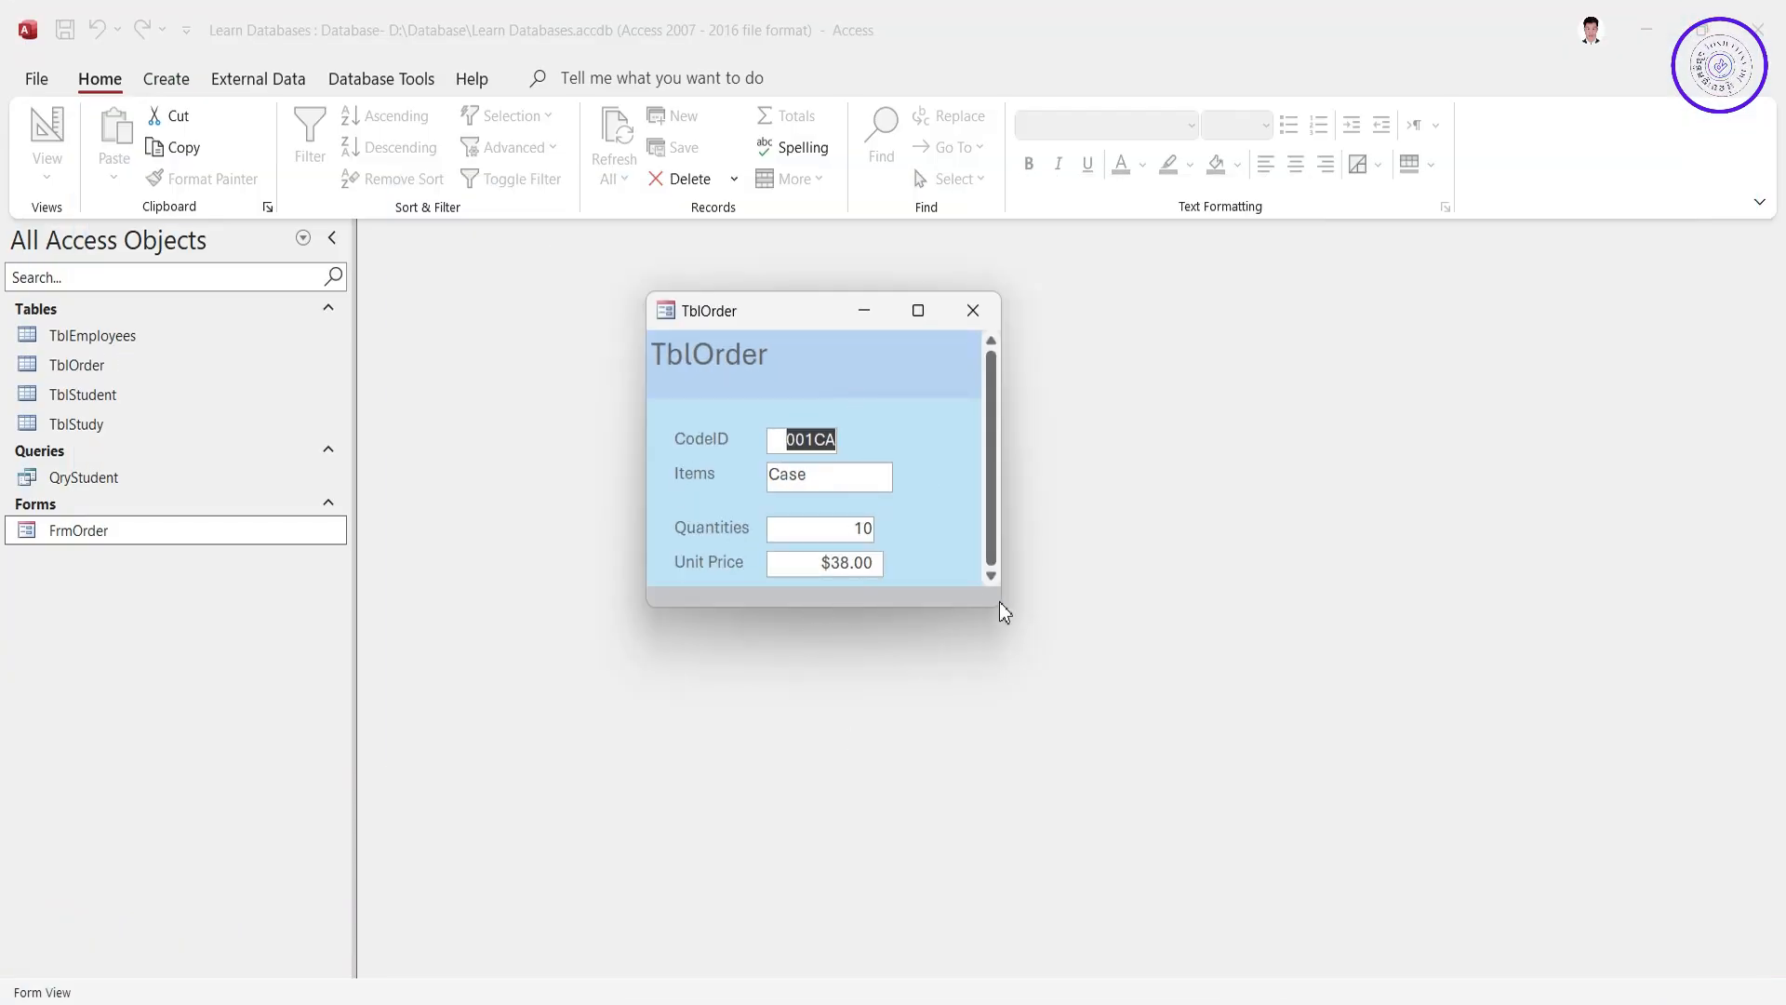
pyautogui.click(958, 592)
pyautogui.moveTo(791, 308); pyautogui.dragTo(696, 312)
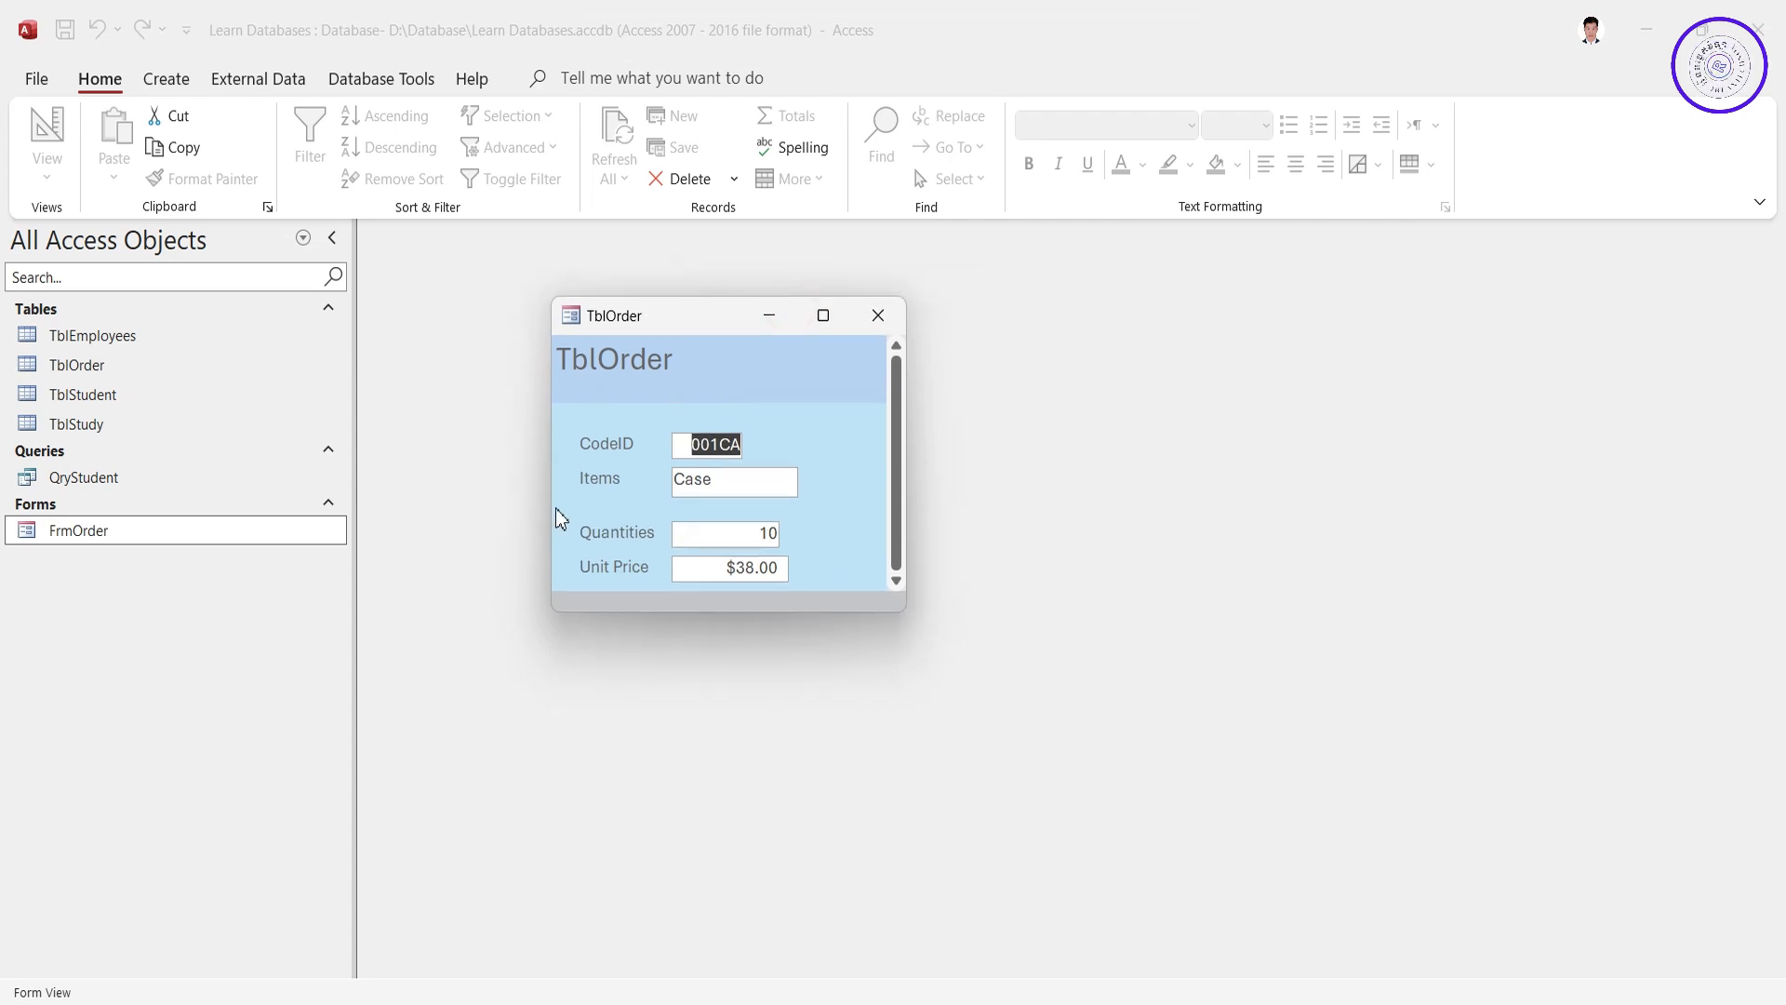
# Step: Test resizing the pop-up window's width and height and maximizing it again, and return to Design View
pyautogui.moveTo(555, 508); pyautogui.dragTo(450, 490)
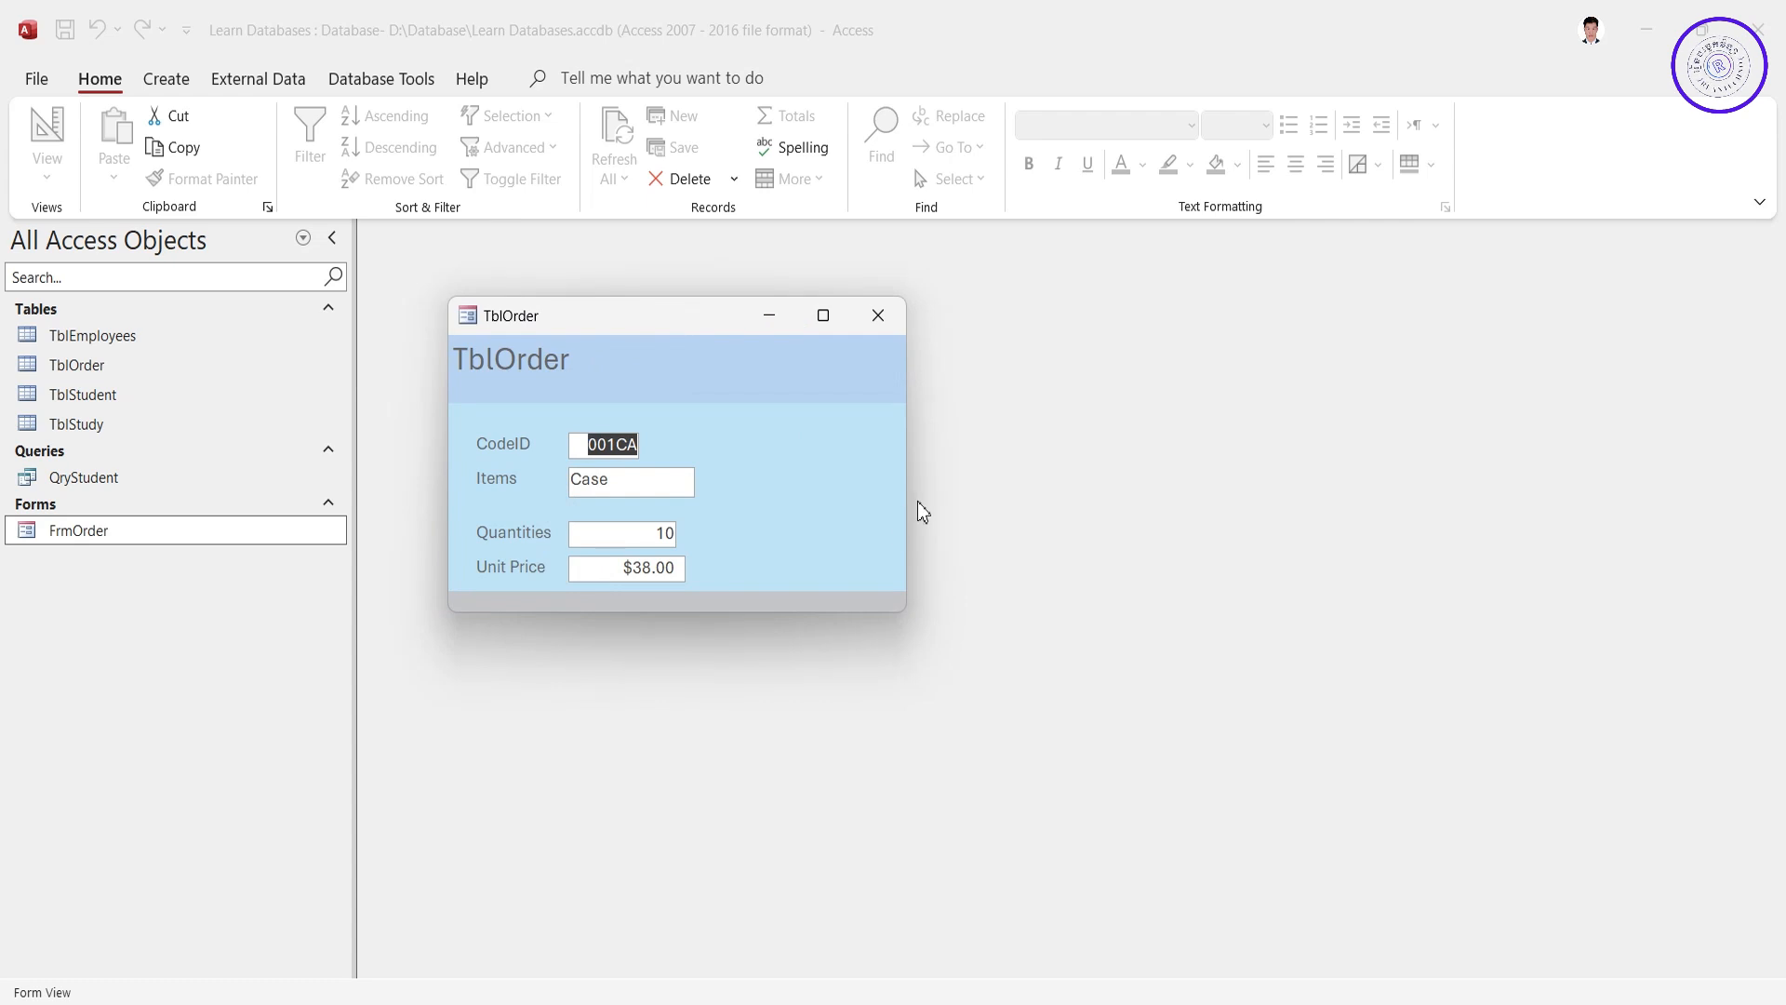
pyautogui.moveTo(913, 501); pyautogui.dragTo(826, 501)
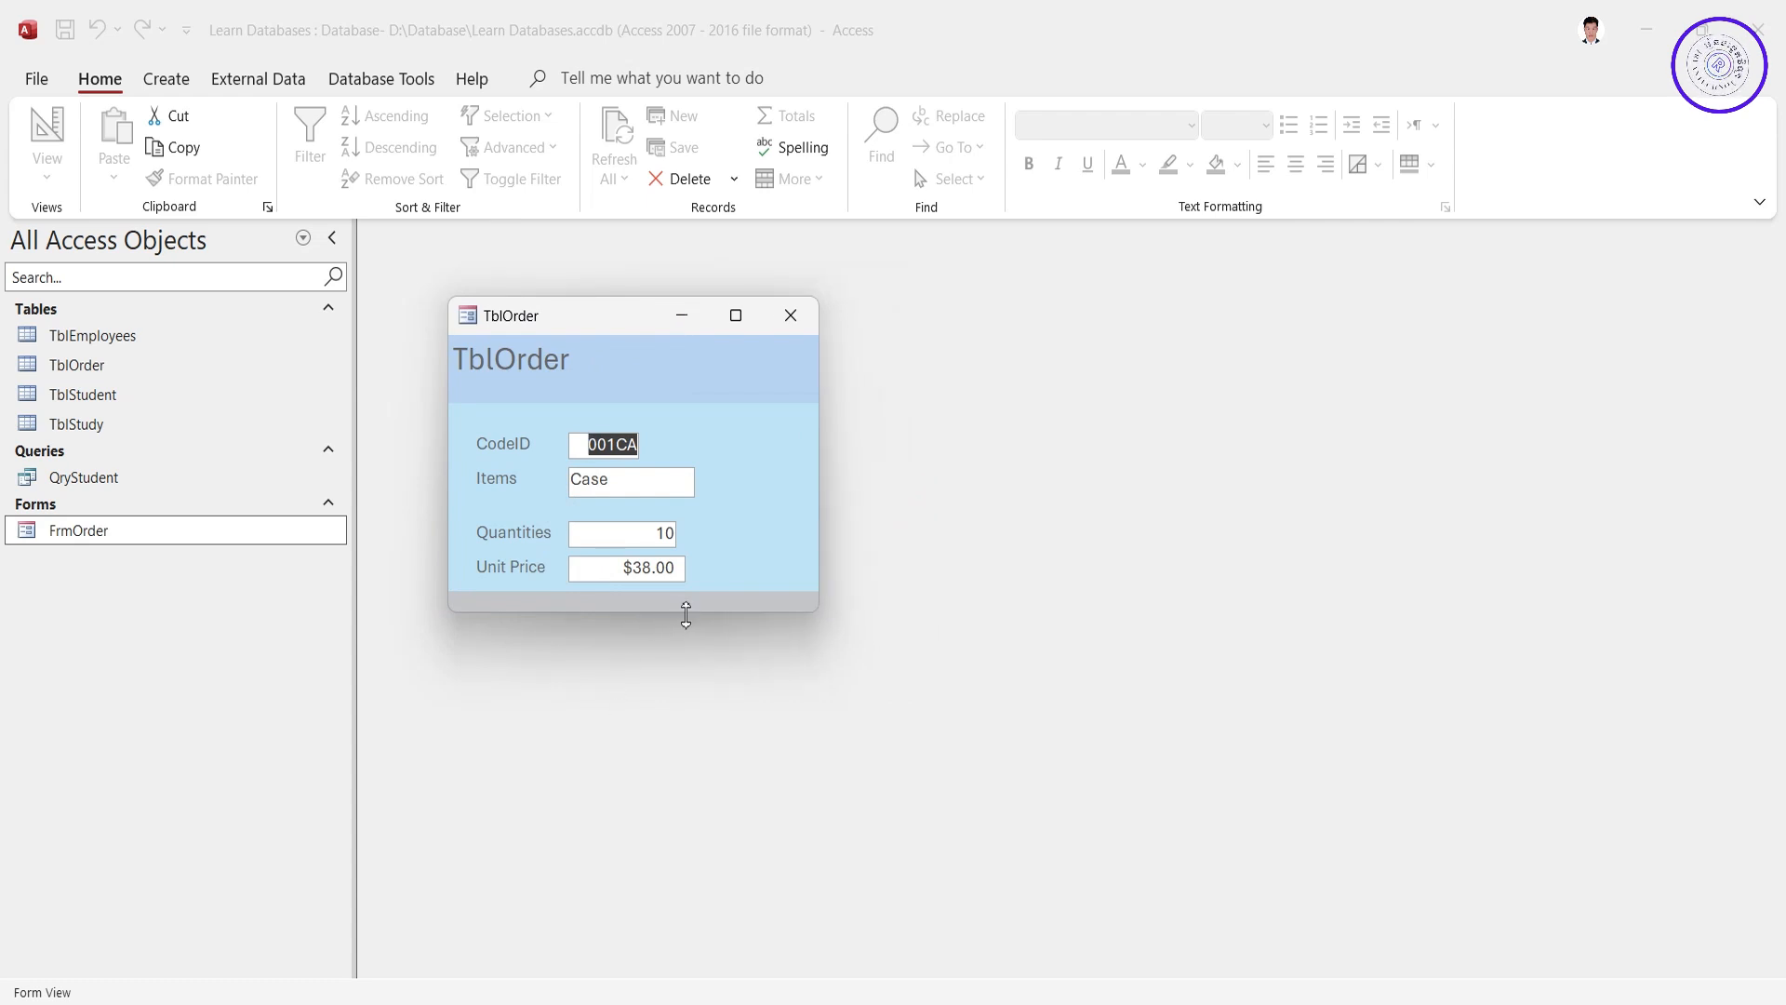
pyautogui.moveTo(684, 611); pyautogui.dragTo(685, 626)
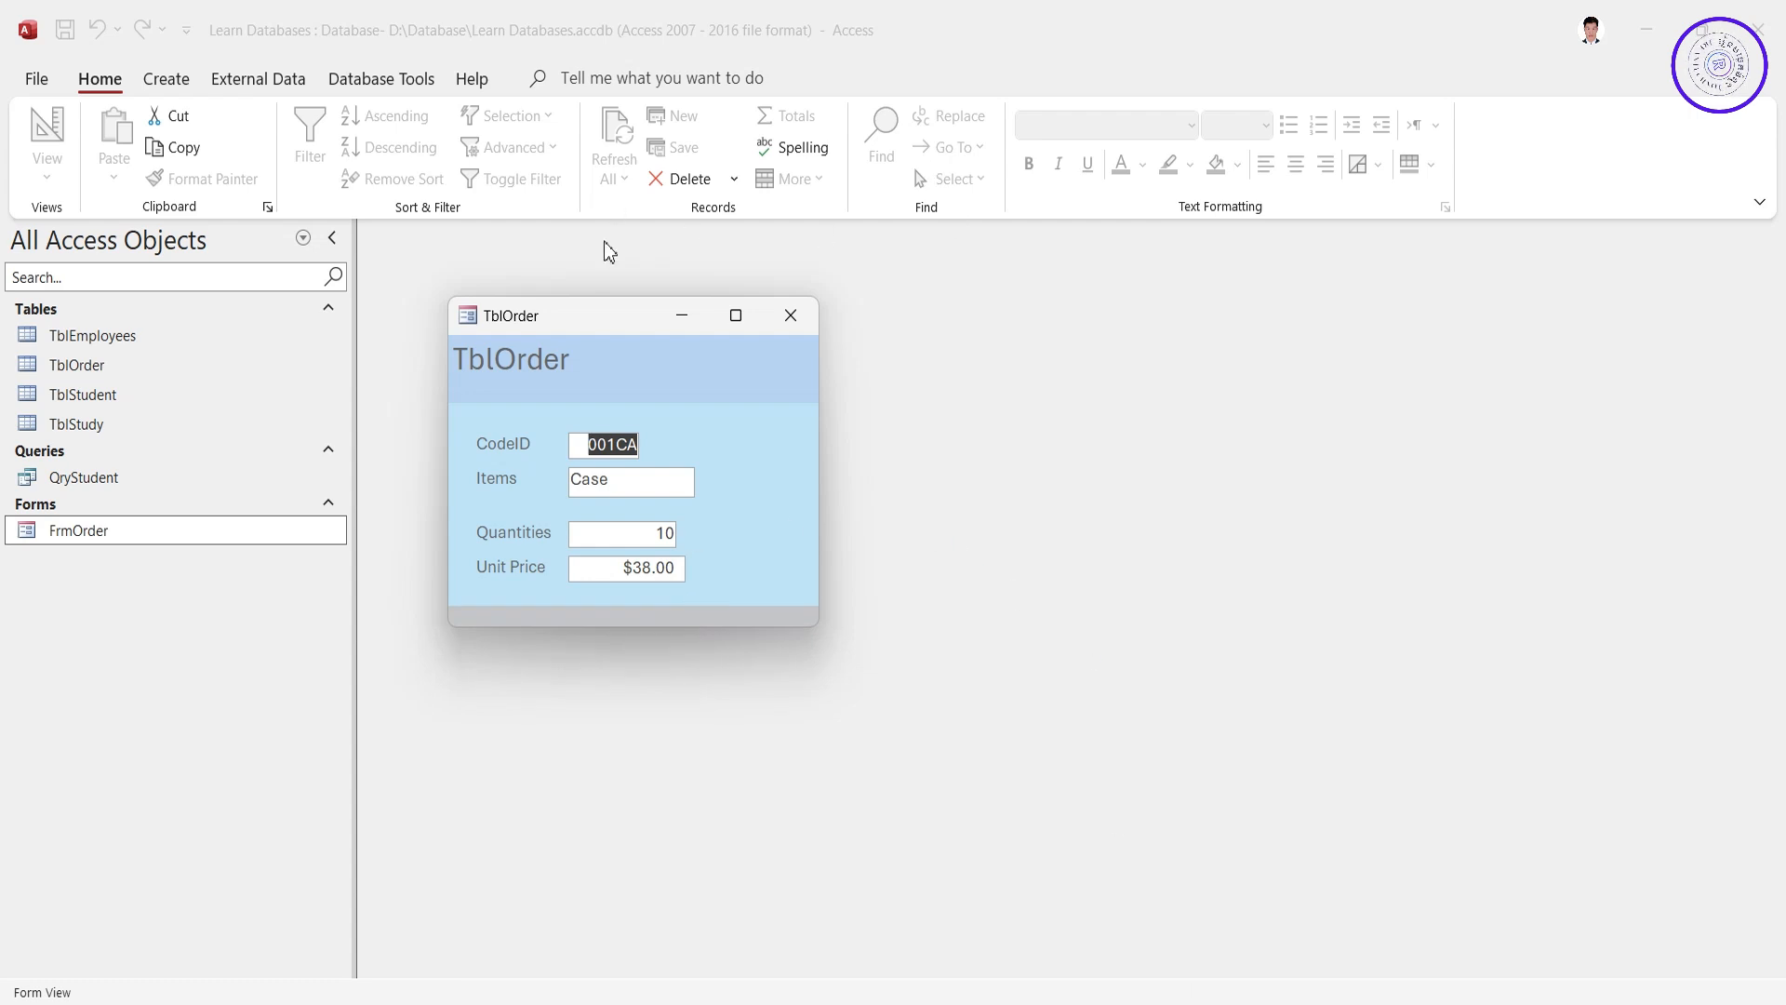
pyautogui.click(735, 314)
pyautogui.click(1701, 21)
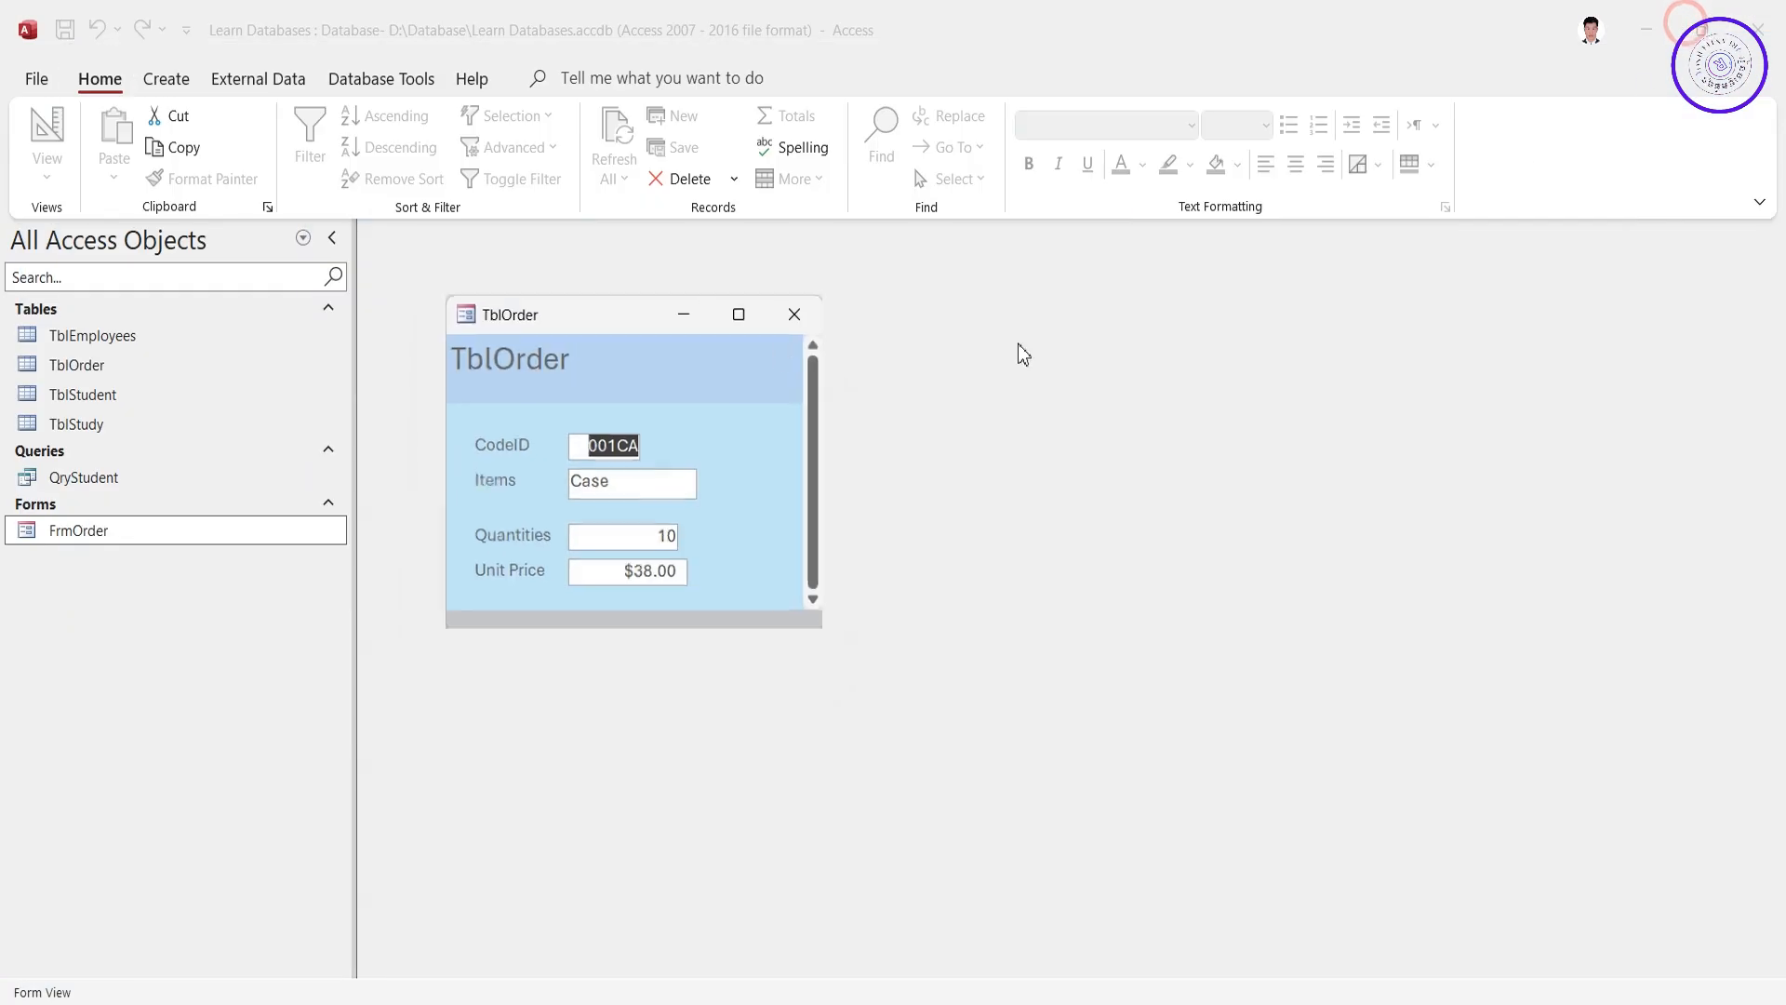
pyautogui.rightClick(694, 372)
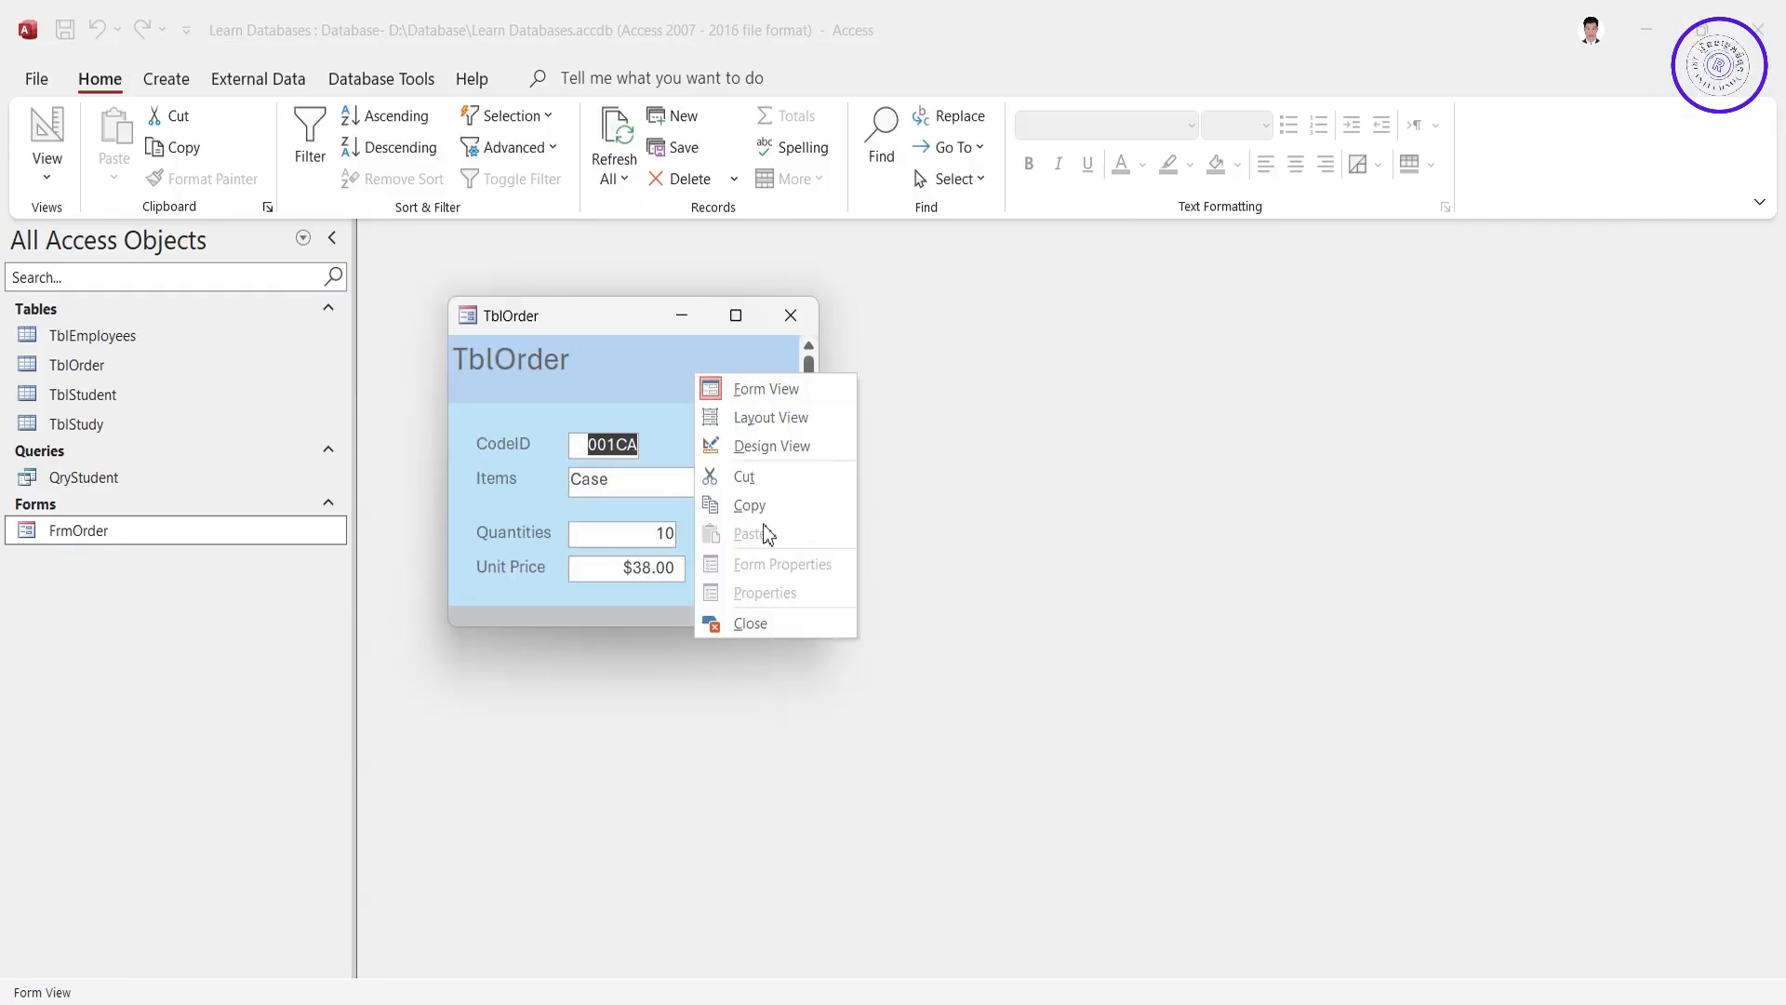
pyautogui.click(776, 454)
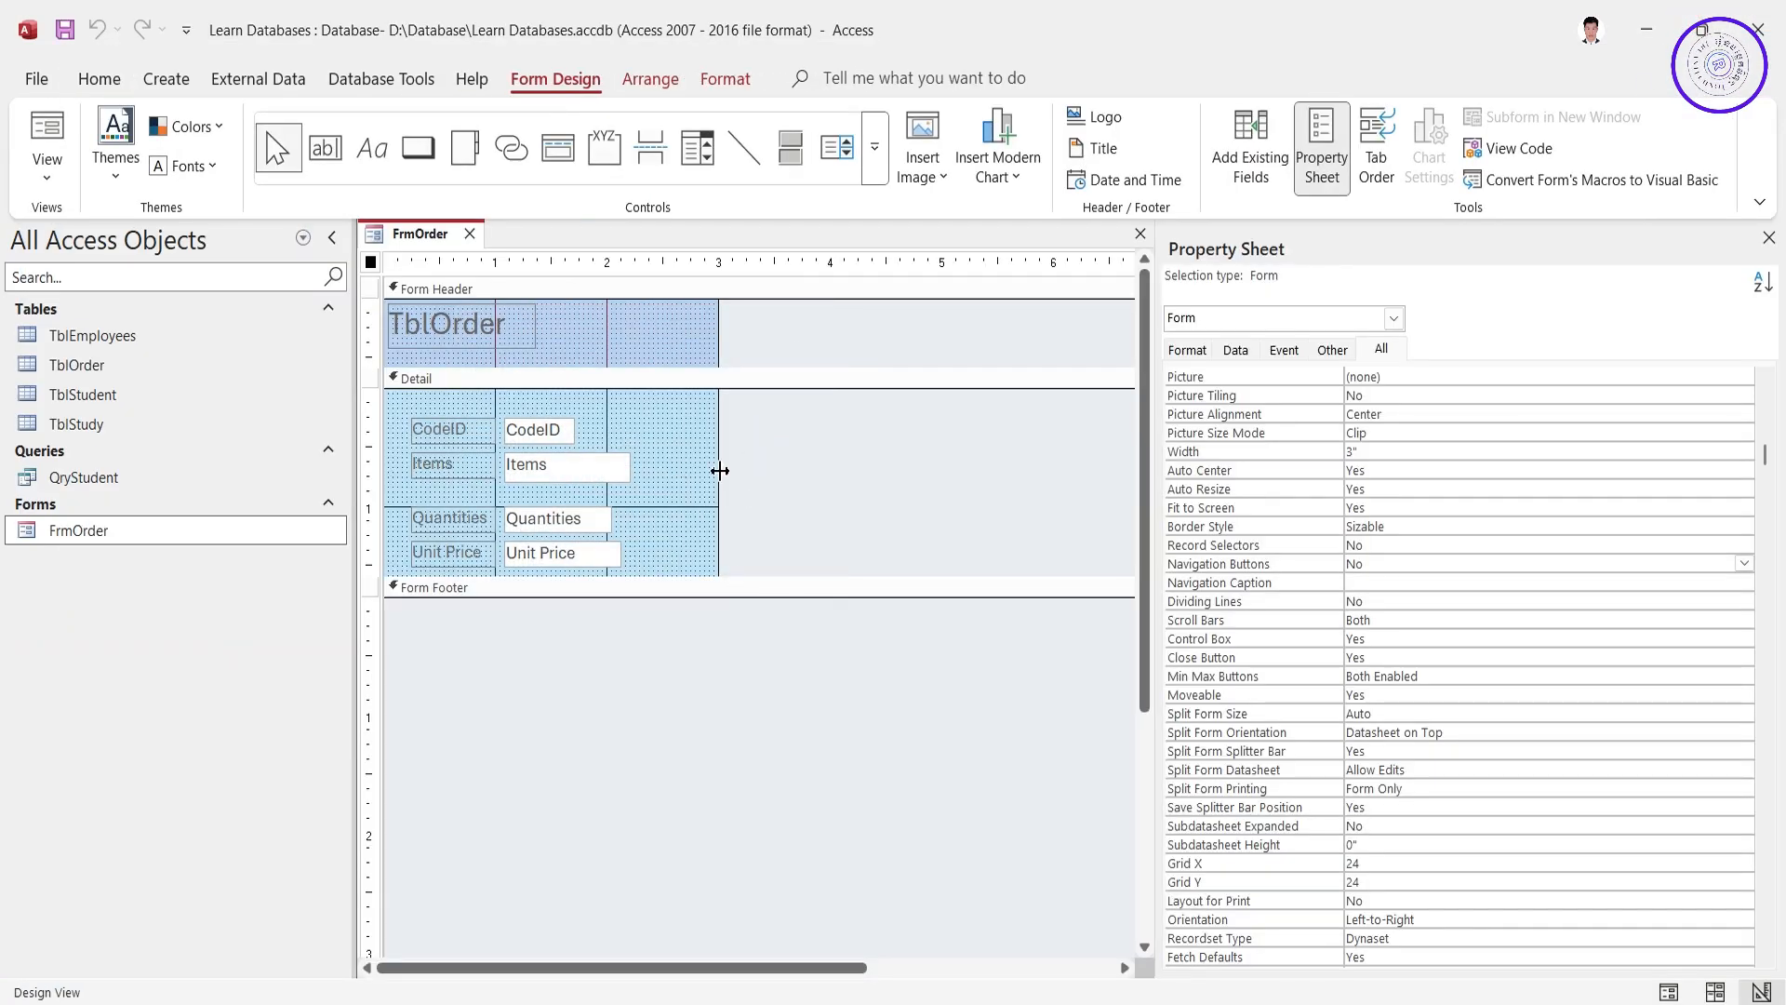
# Step: Widen the form to about 3.29 inches and draw a command button about 0.67 by 0.25 inches beside the CodeID field
pyautogui.moveTo(720, 470); pyautogui.dragTo(752, 470)
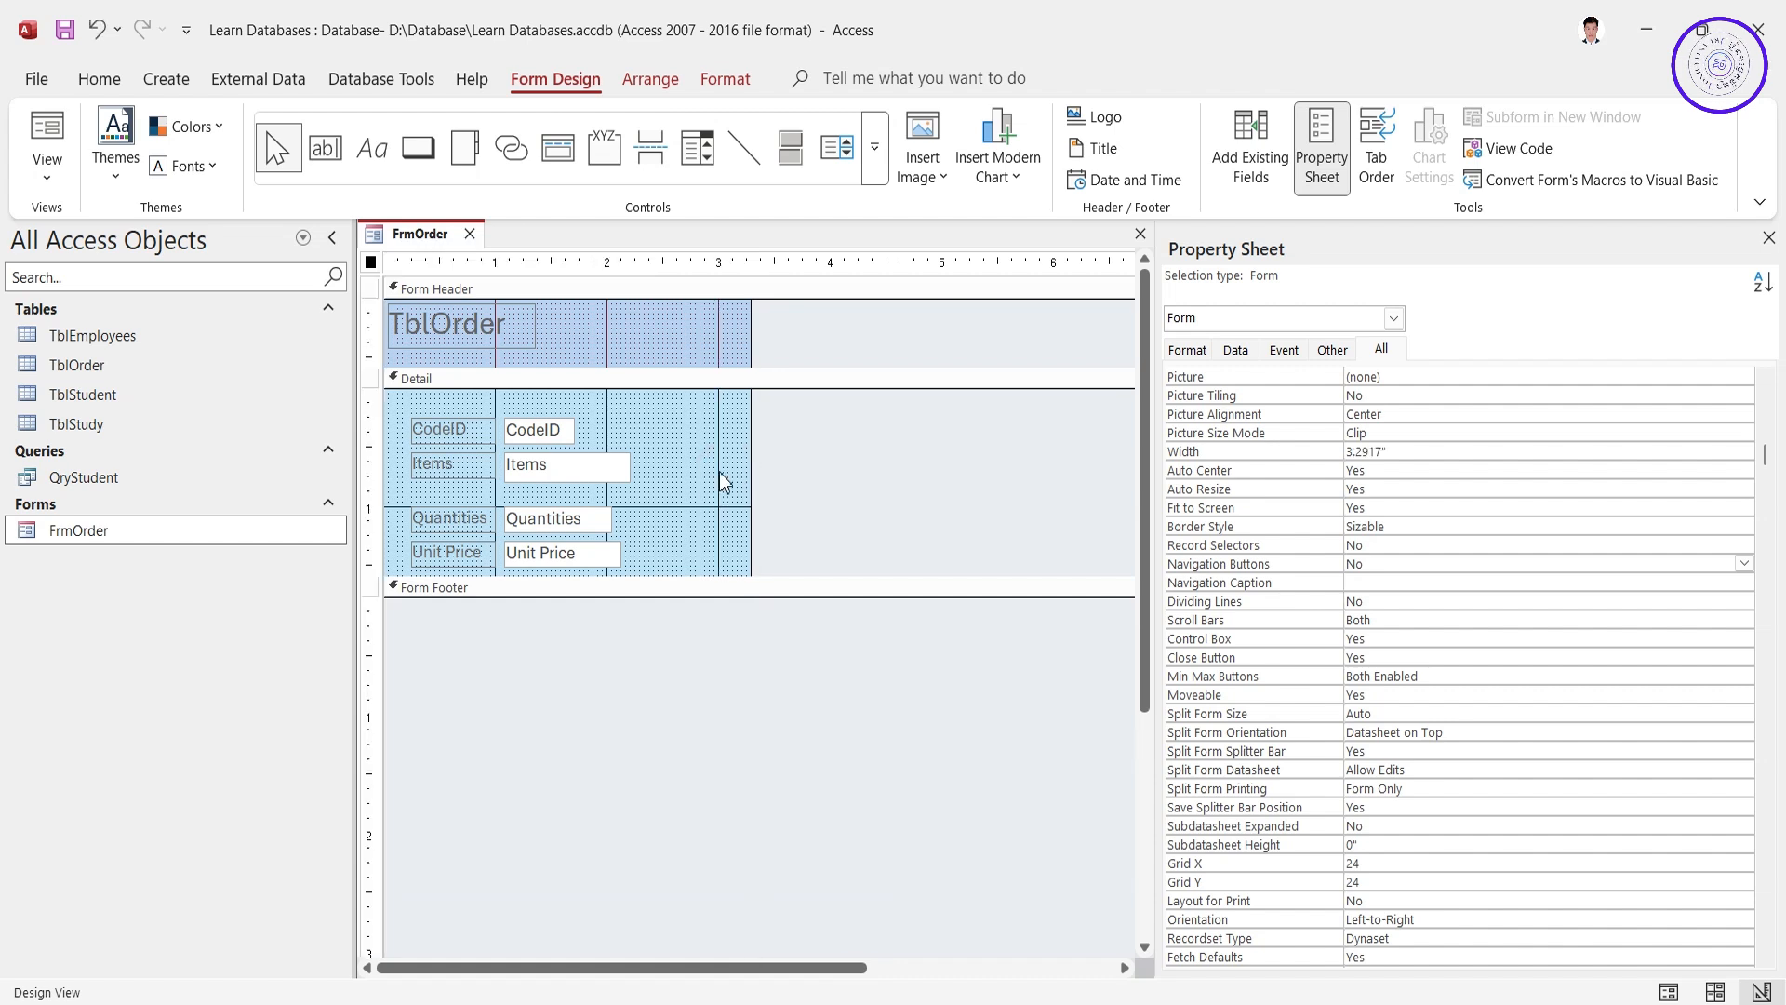
pyautogui.click(704, 465)
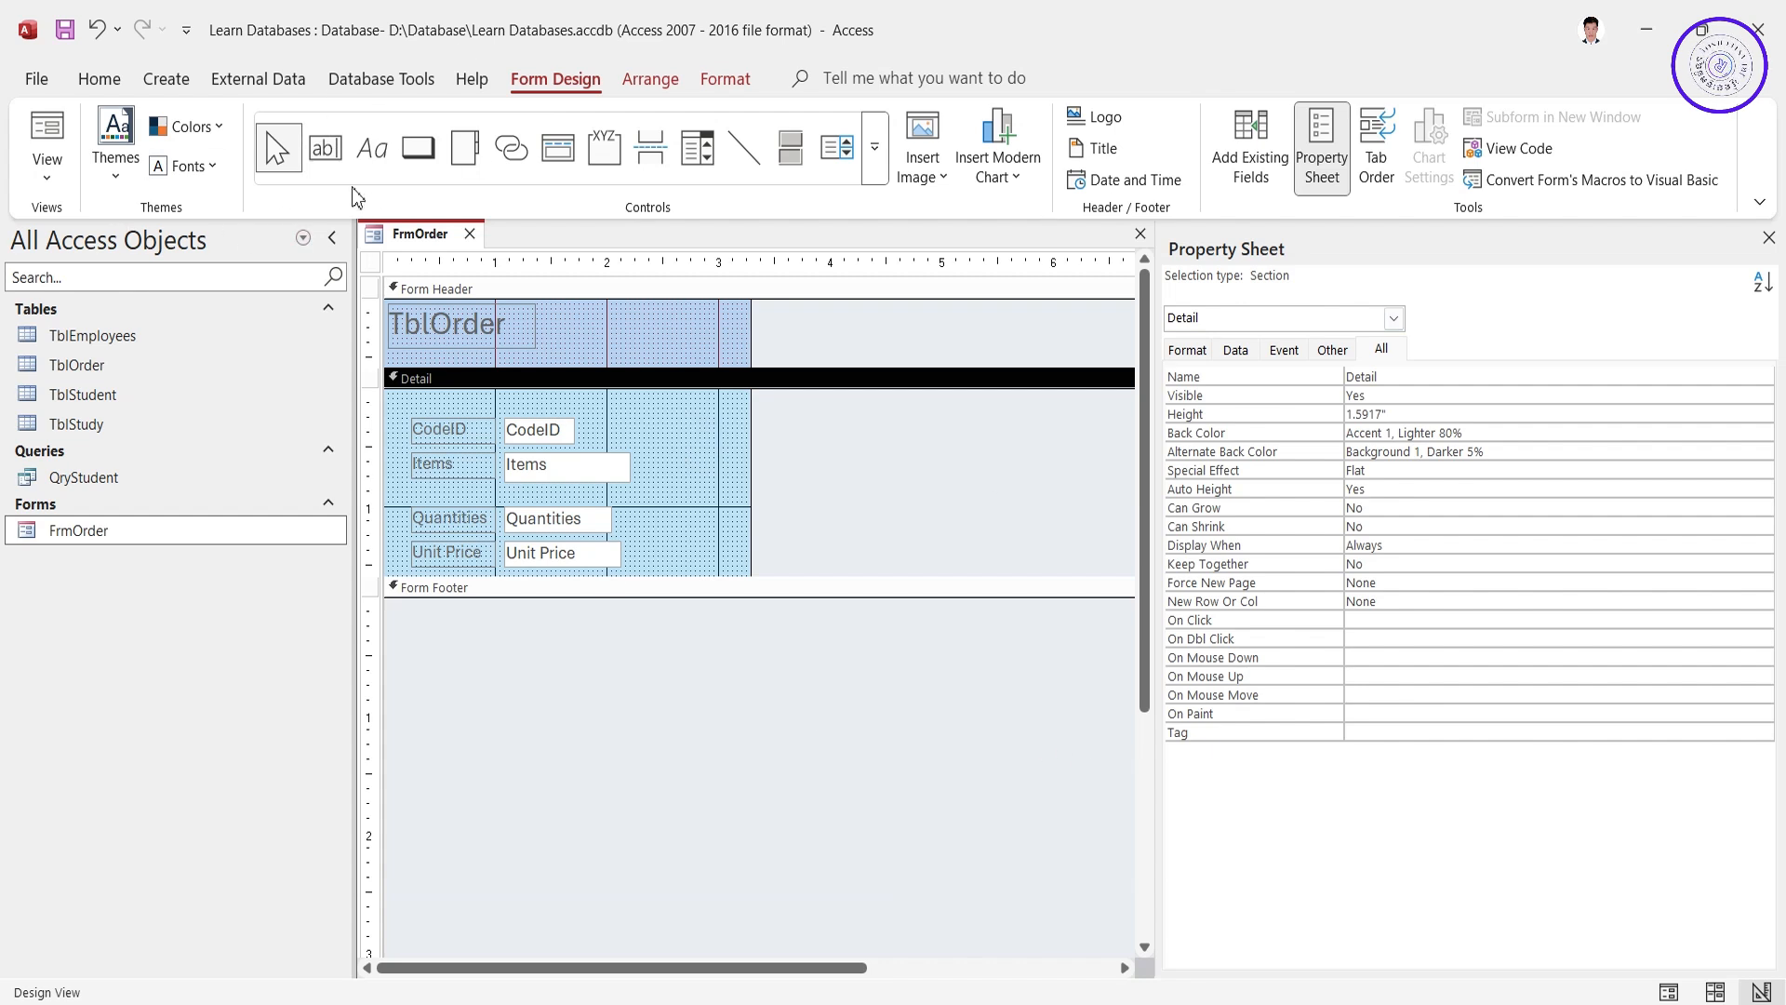
pyautogui.click(412, 165)
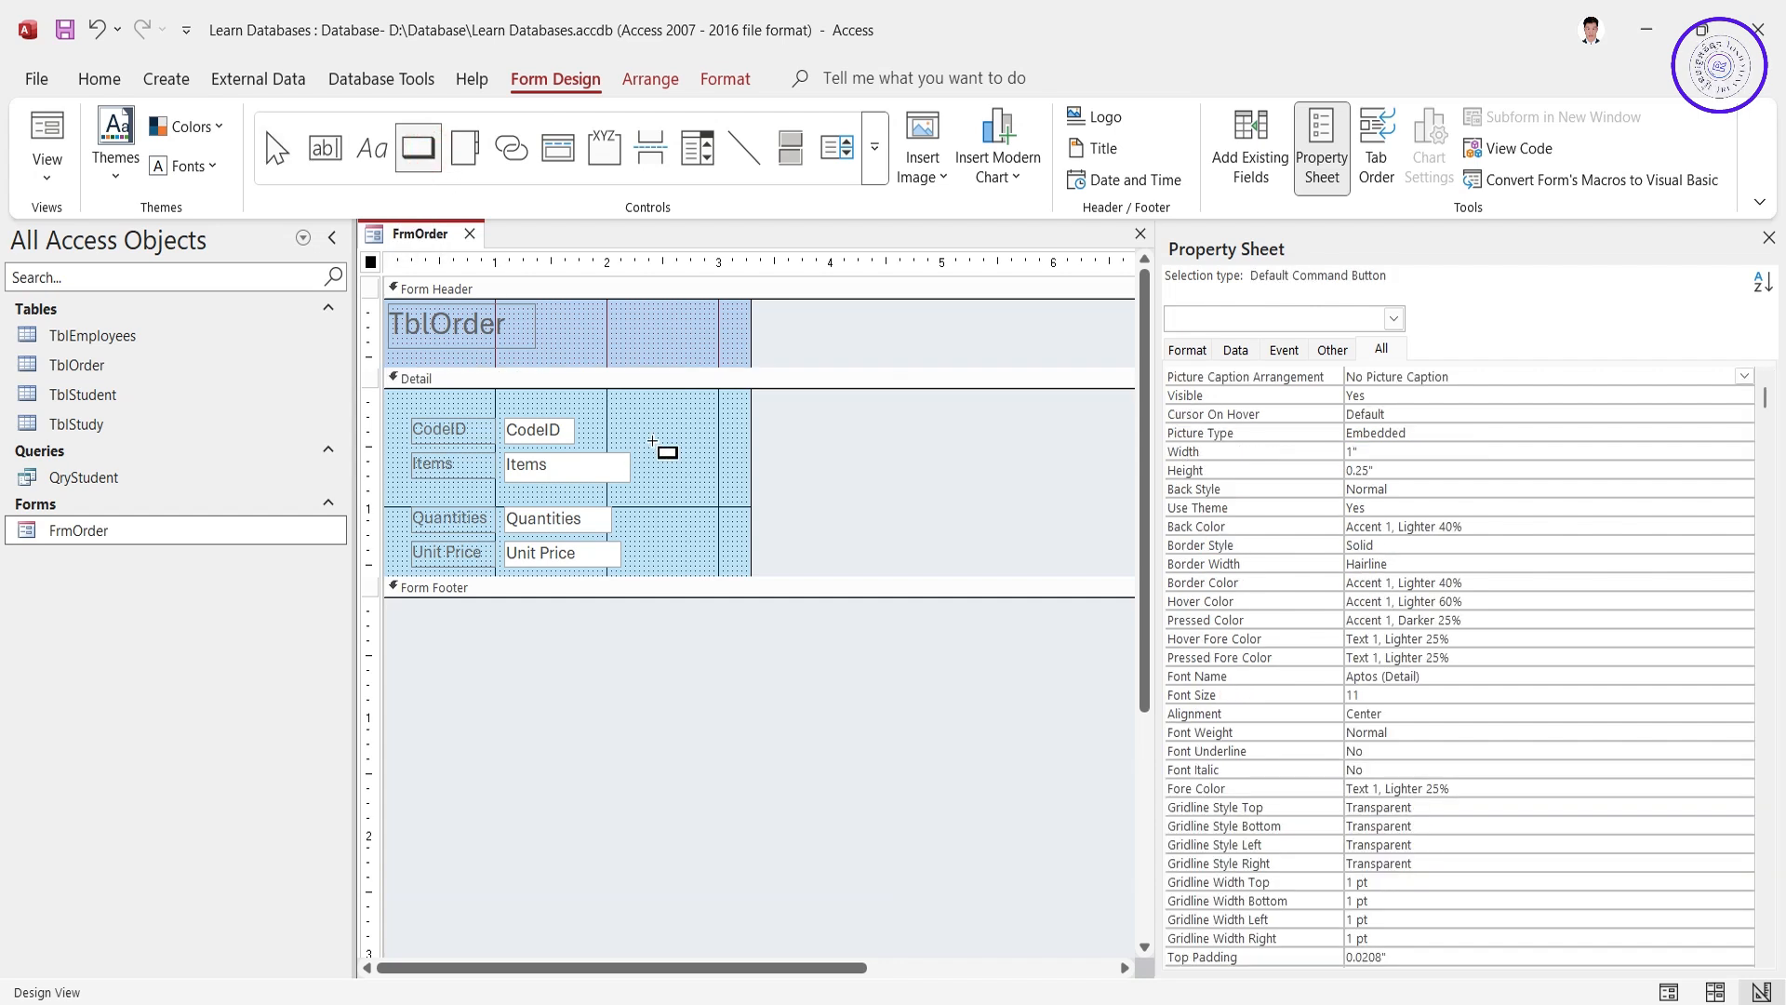
pyautogui.moveTo(672, 427); pyautogui.dragTo(746, 454)
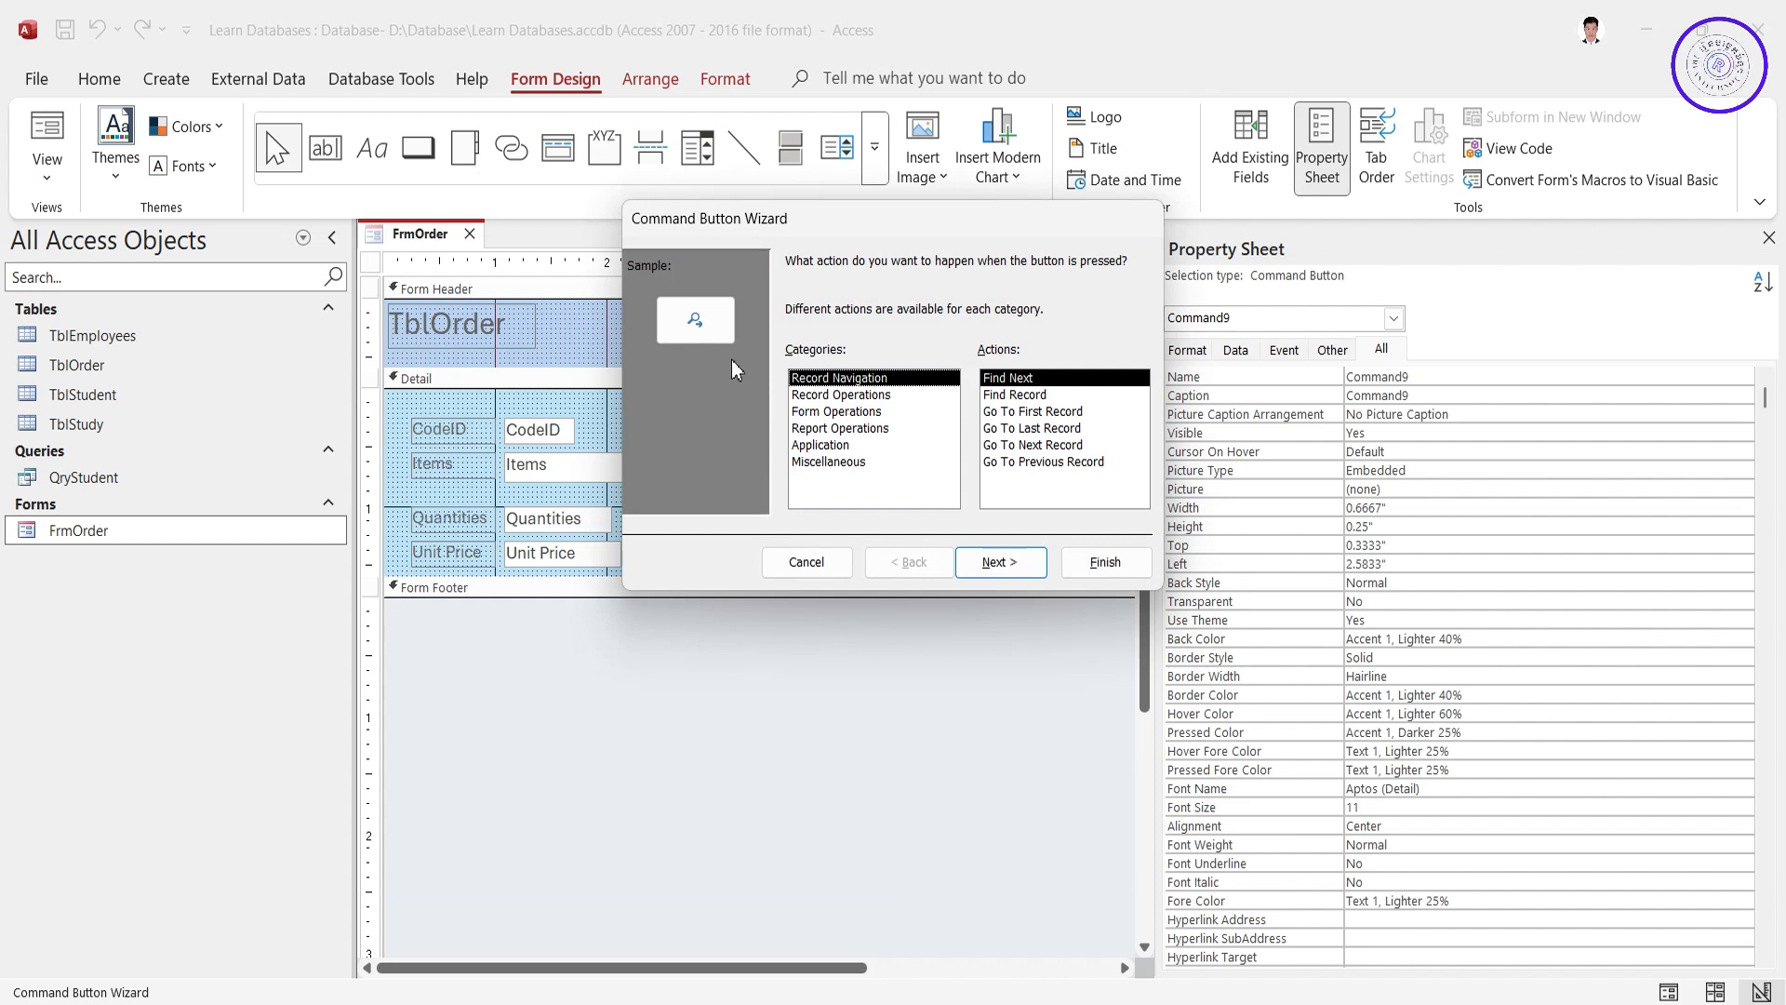
# Step: Look through the wizard's action categories and assign the Find Next action from Record Navigation to the new command button
pyautogui.click(831, 395)
pyautogui.click(824, 377)
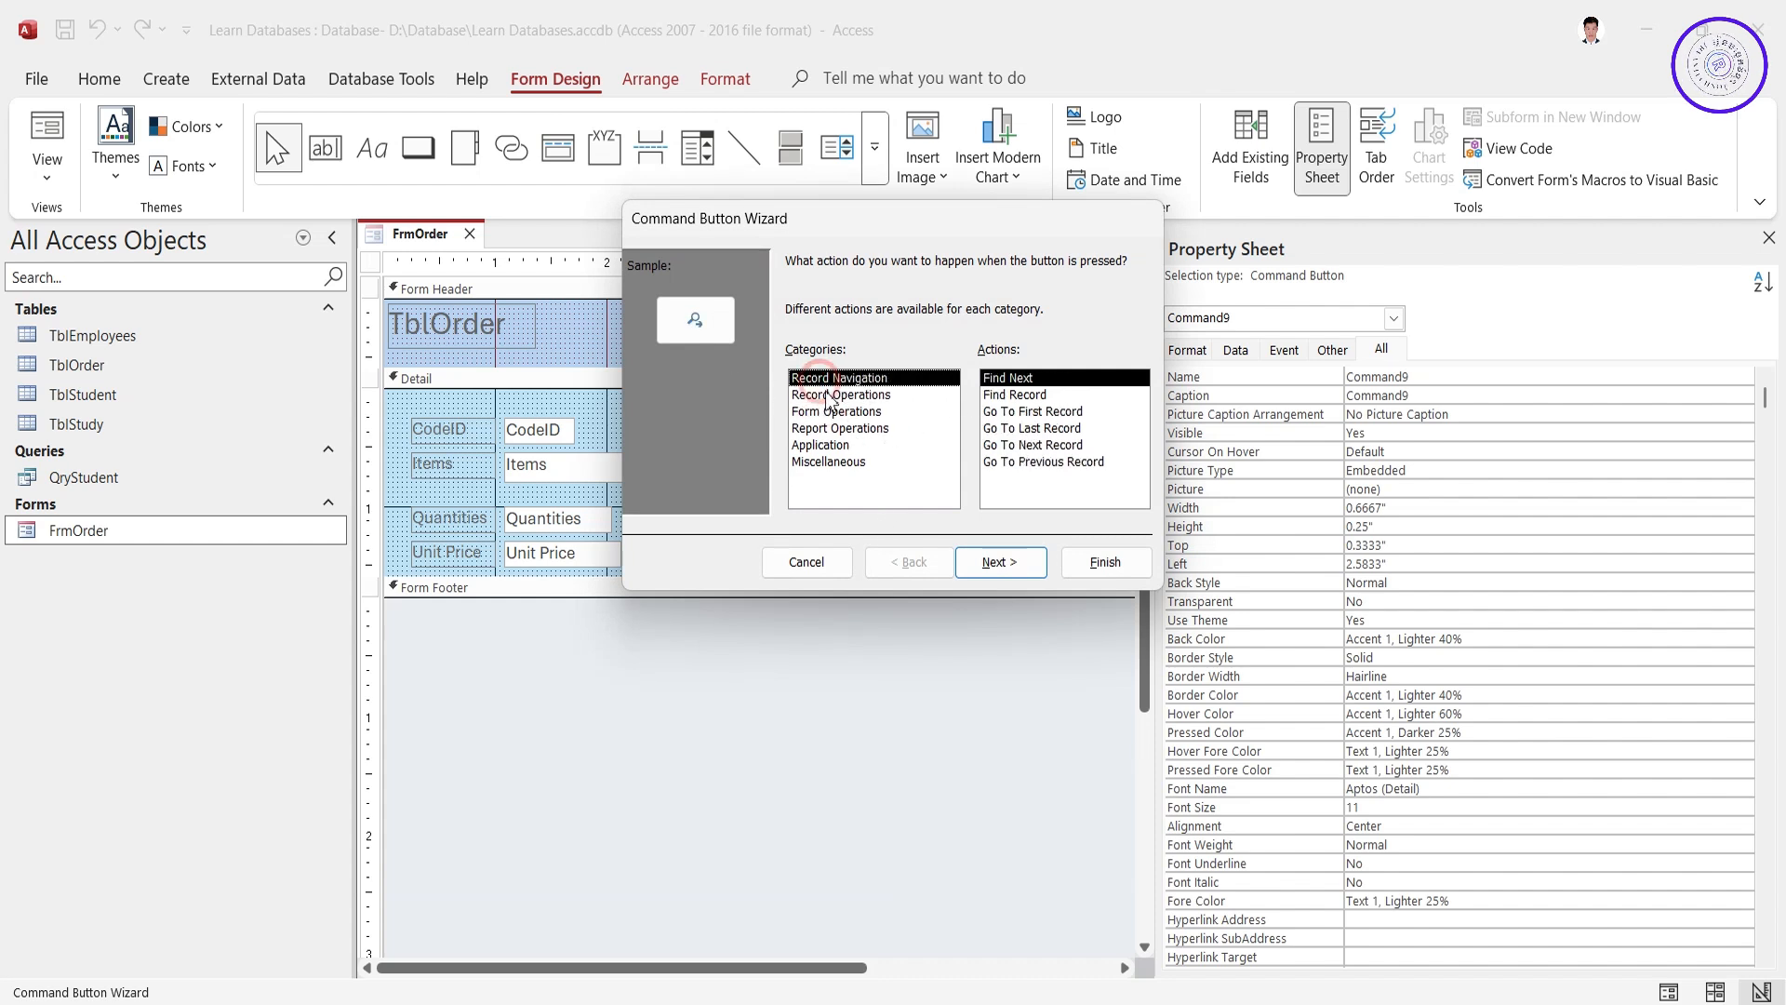
pyautogui.click(833, 394)
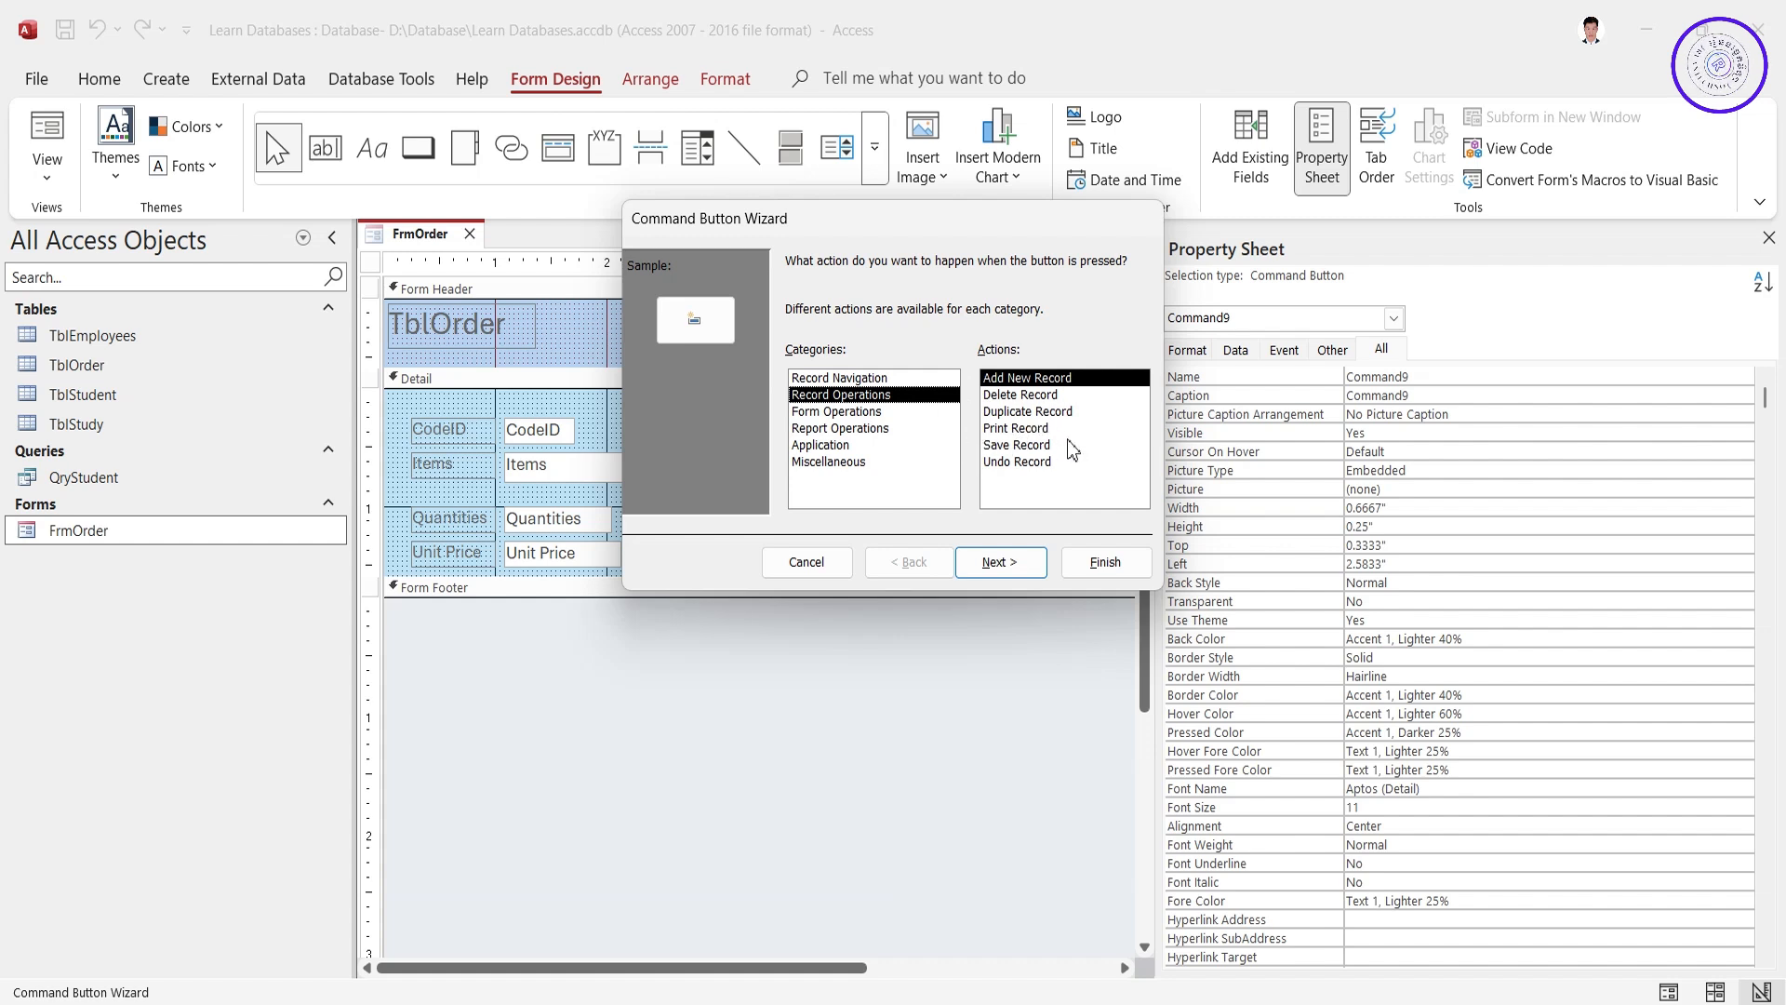
pyautogui.click(854, 415)
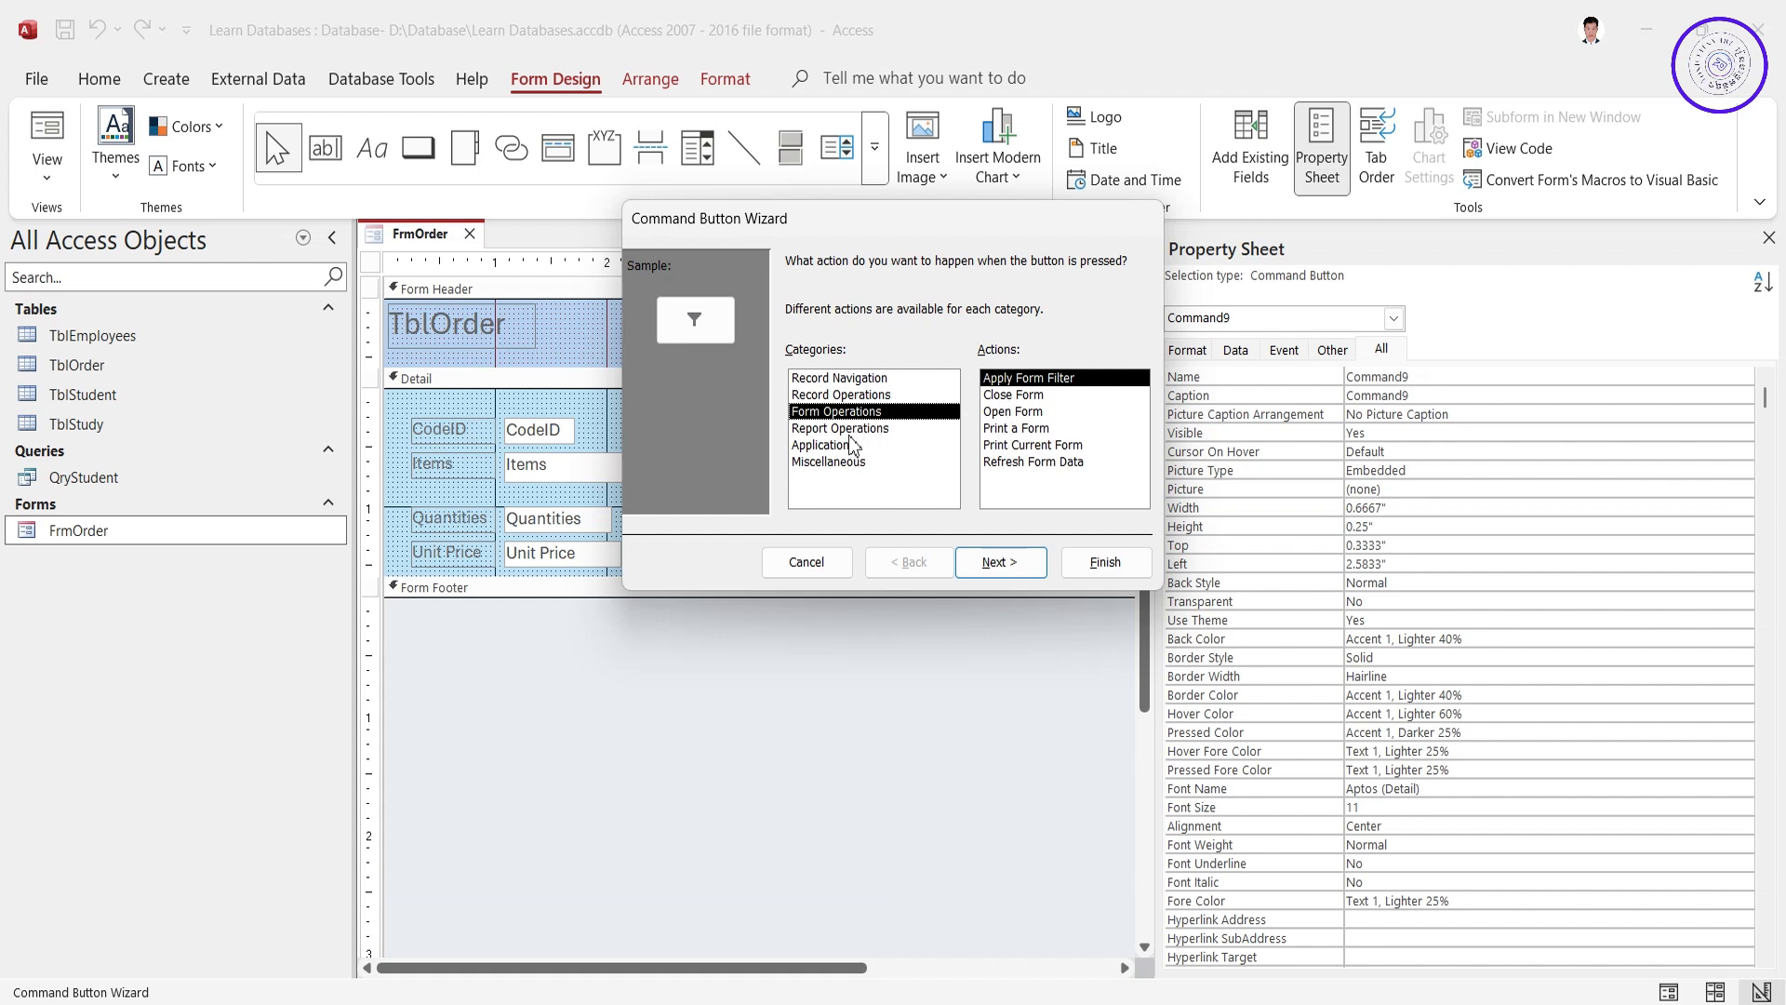
pyautogui.click(852, 429)
pyautogui.click(832, 379)
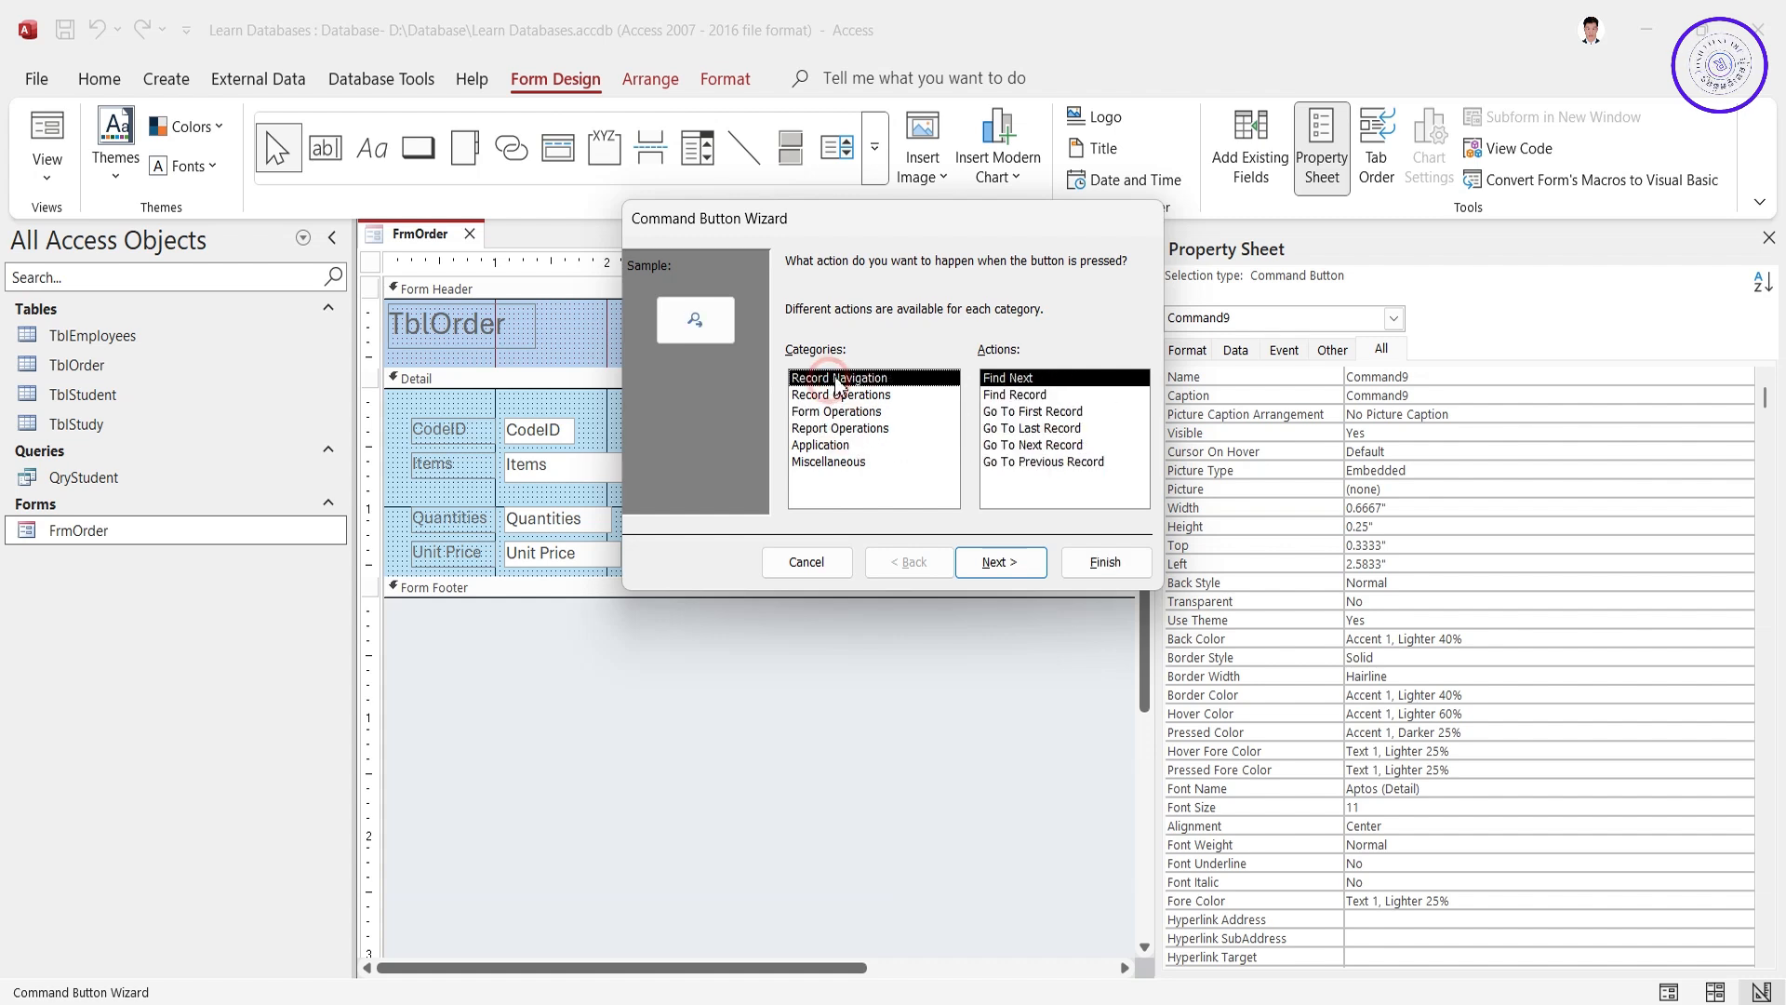
pyautogui.click(997, 413)
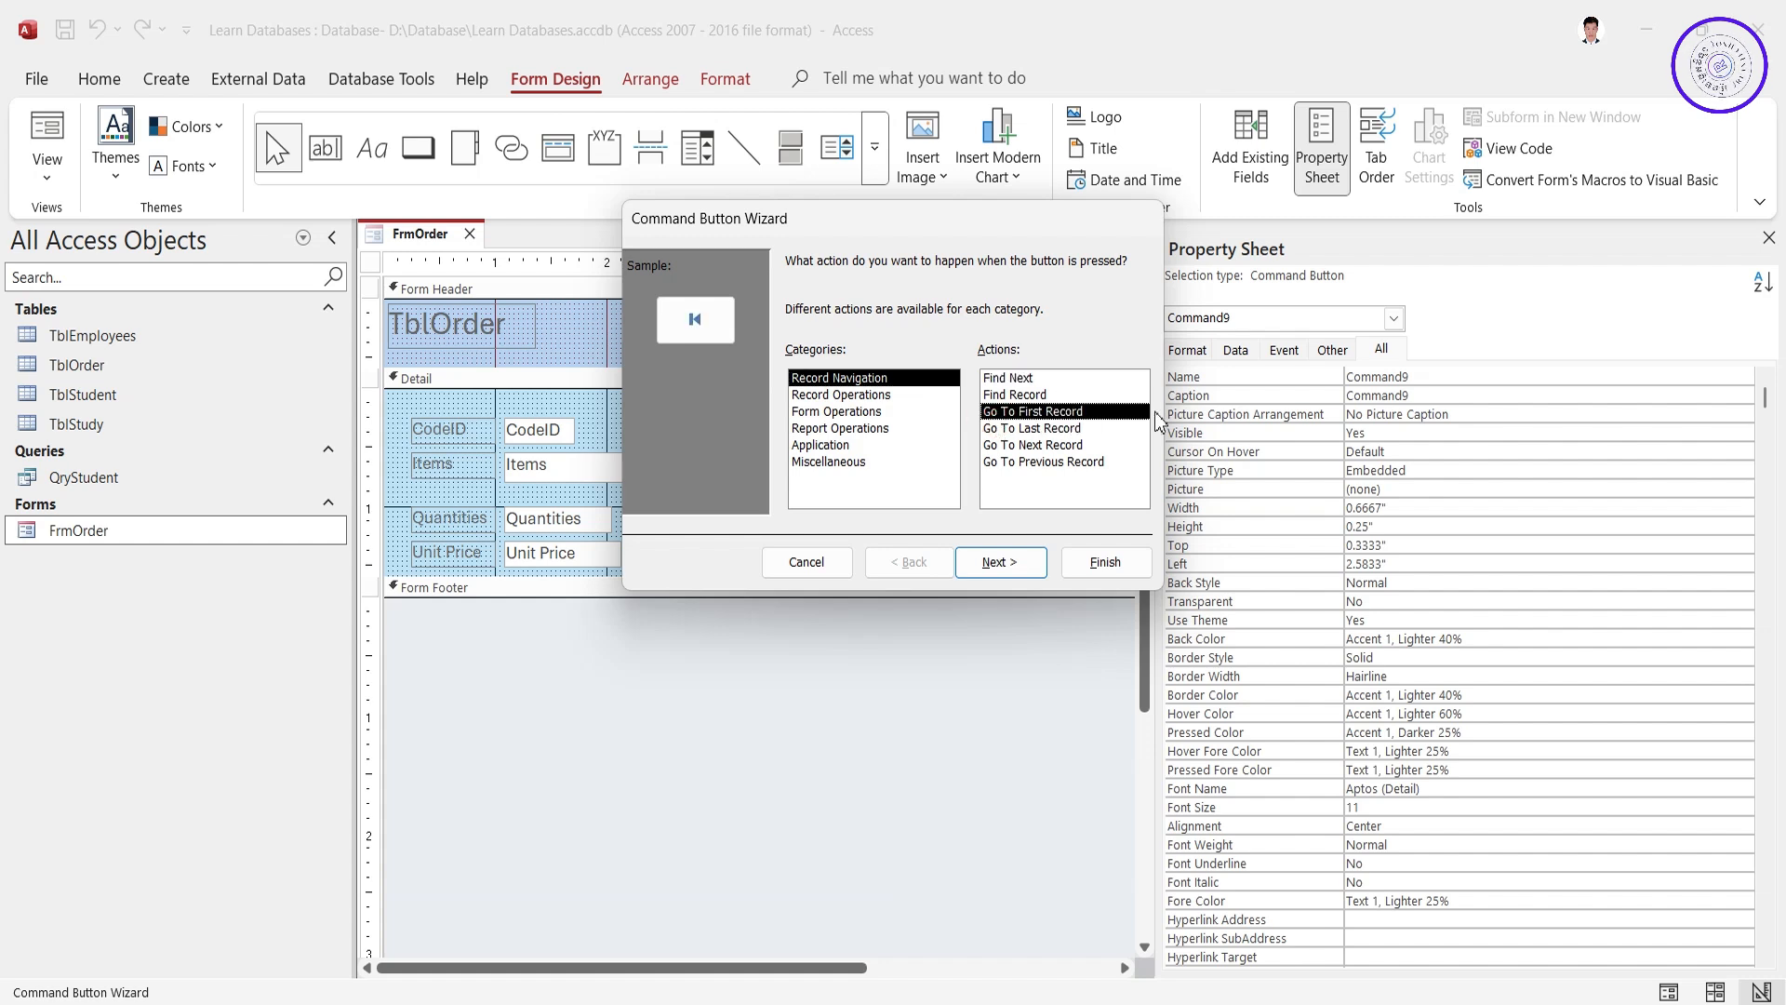
pyautogui.click(1000, 396)
pyautogui.click(997, 378)
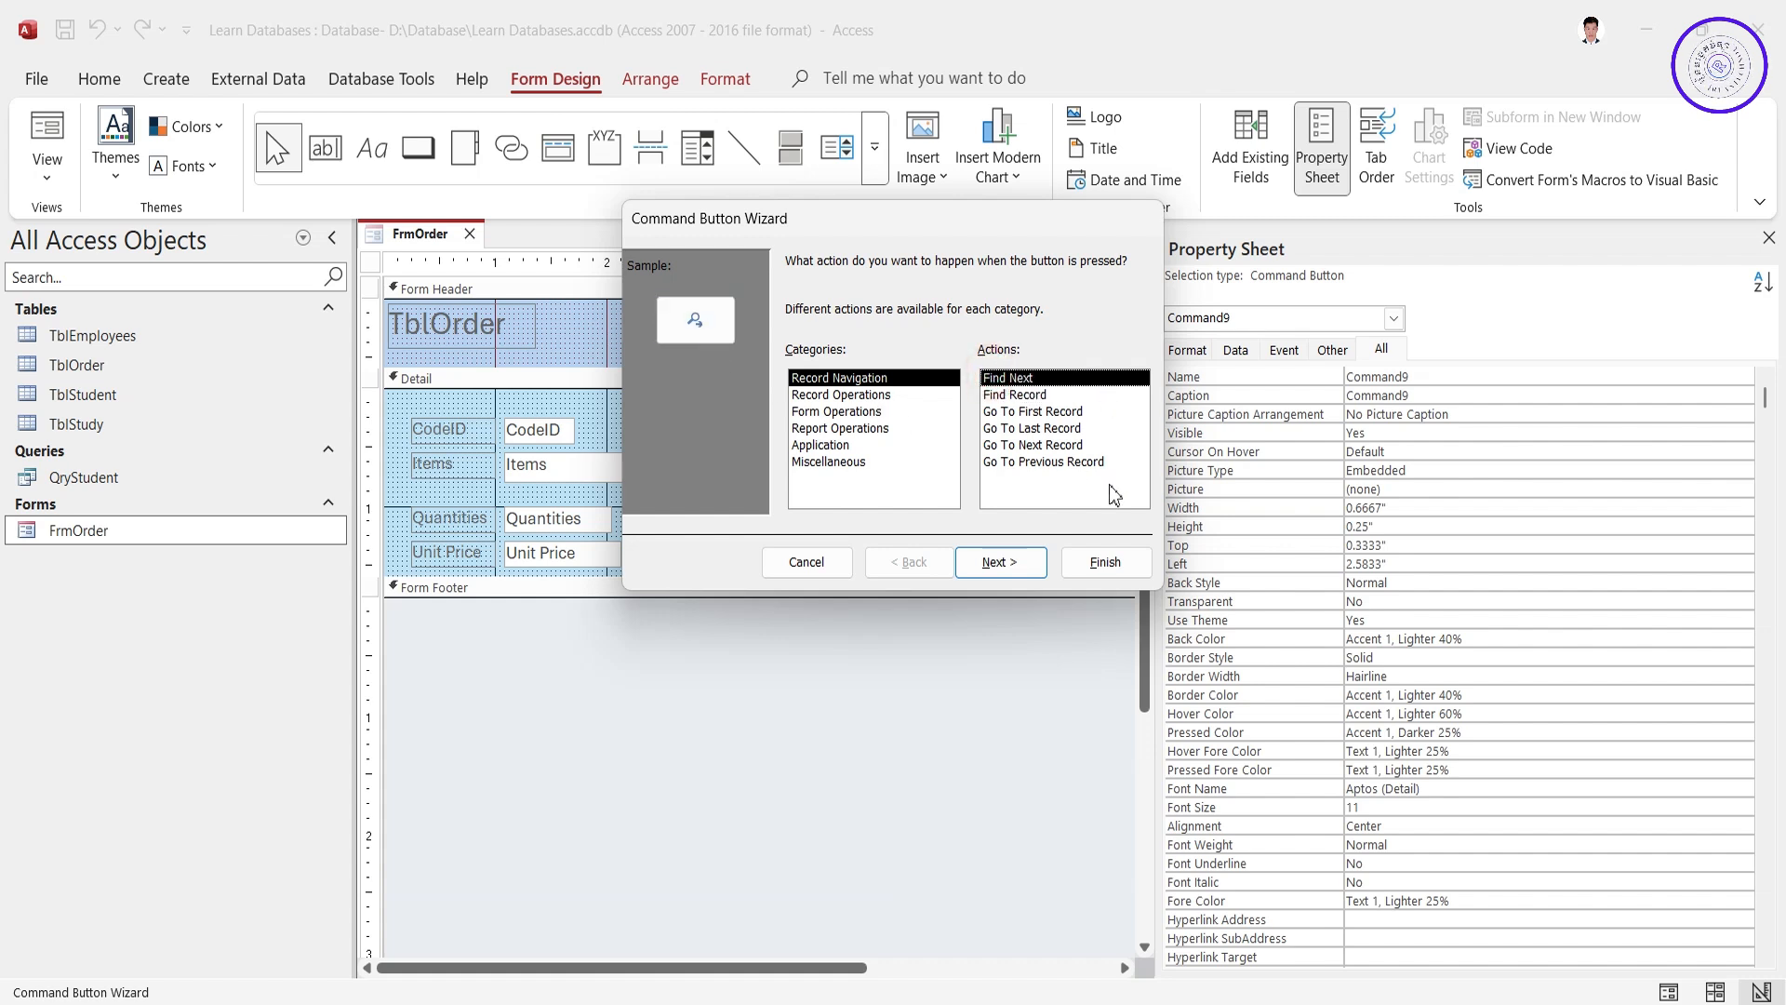
pyautogui.click(993, 563)
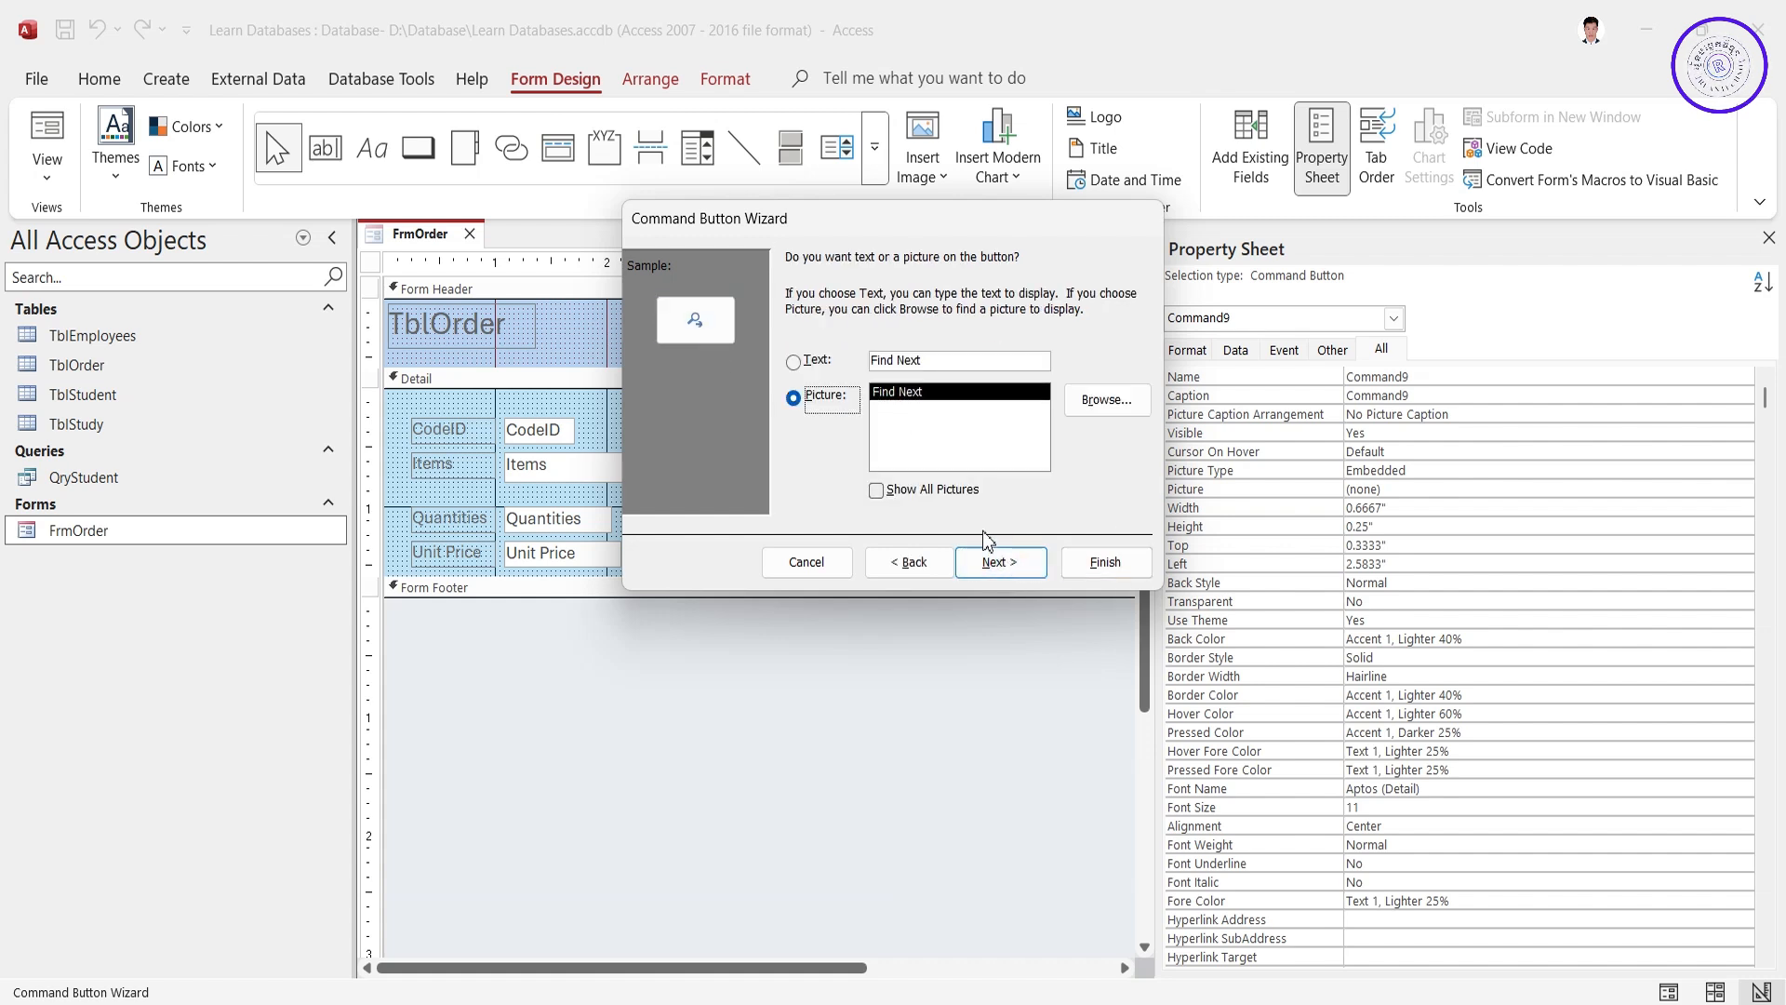
# Step: Show the text Next on the command button instead of a picture, and finish the wizard with the default button name
pyautogui.click(792, 362)
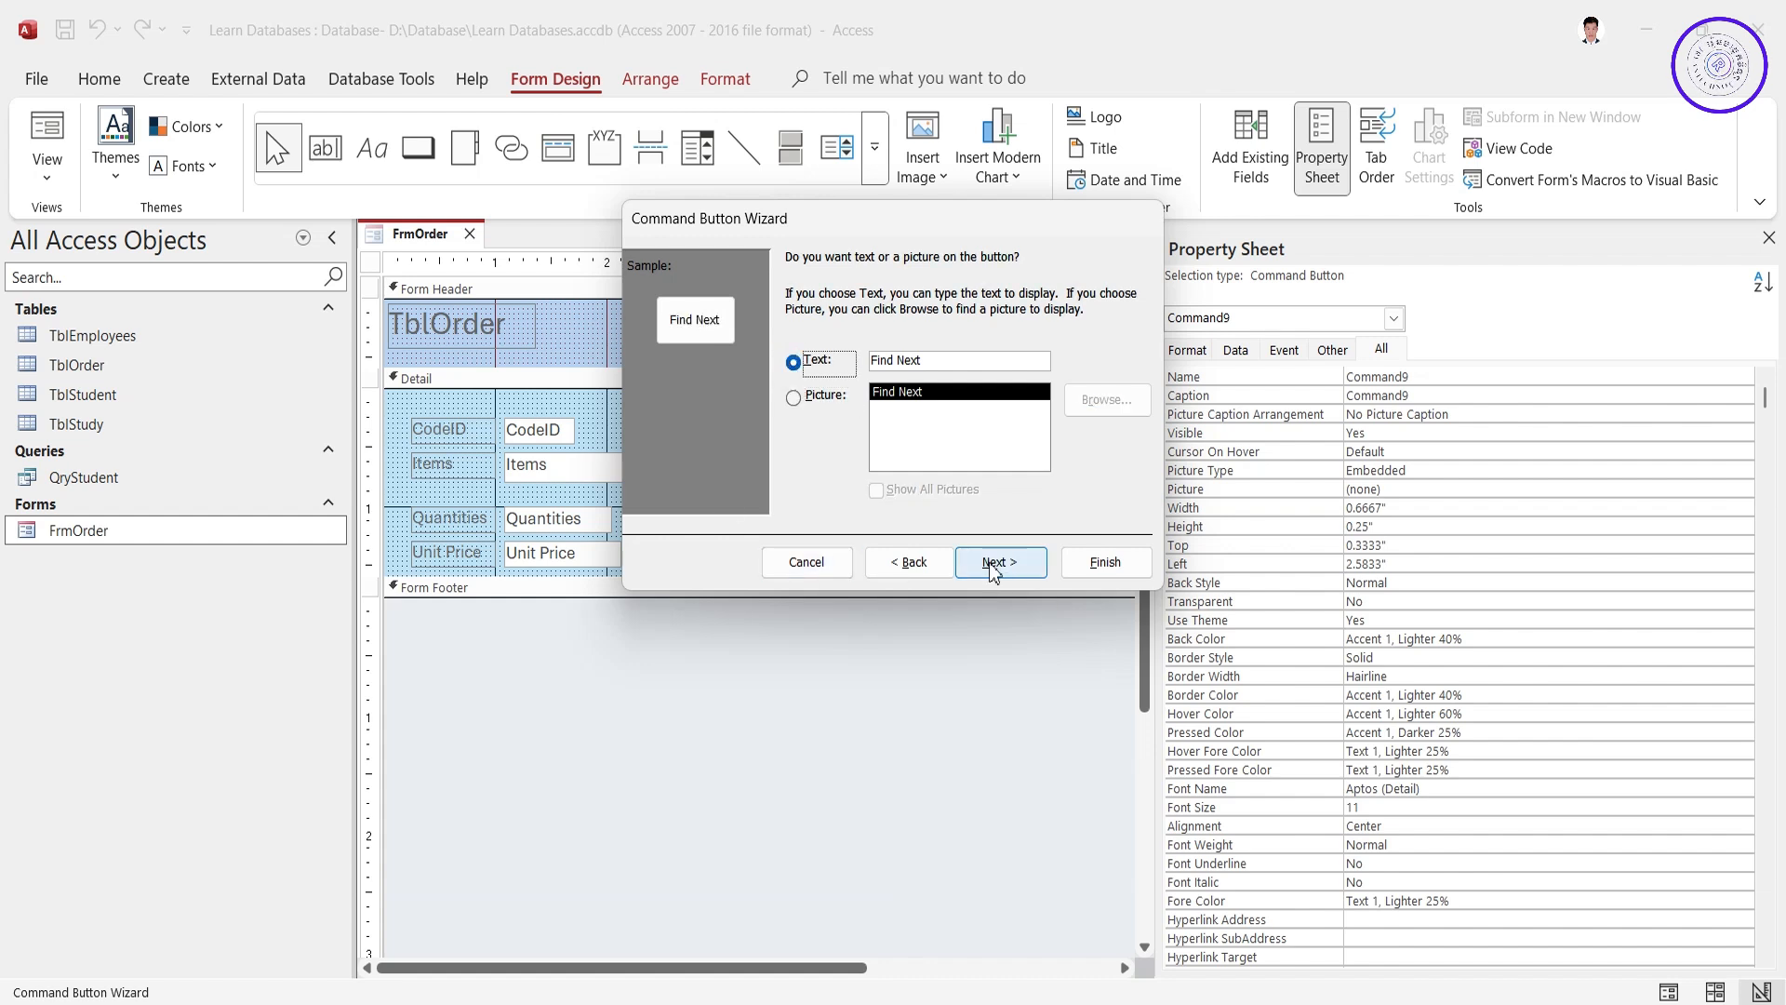
pyautogui.moveTo(897, 360); pyautogui.dragTo(874, 362)
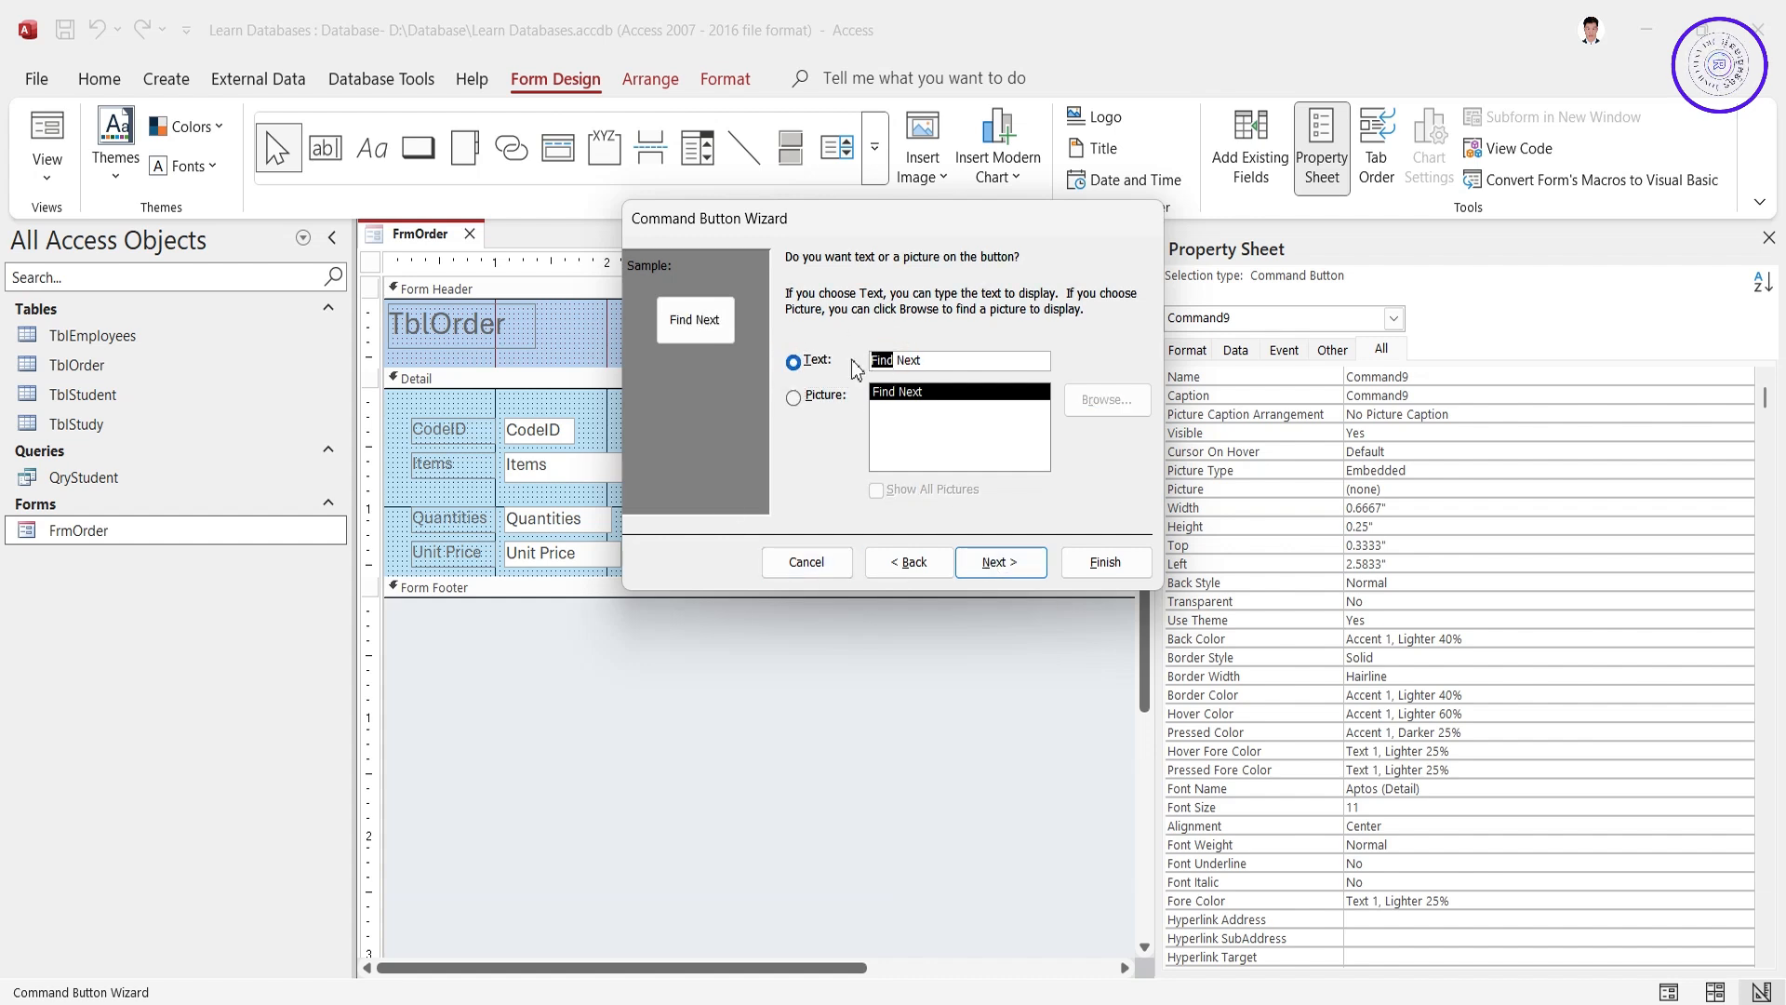
pyautogui.press('Delete')
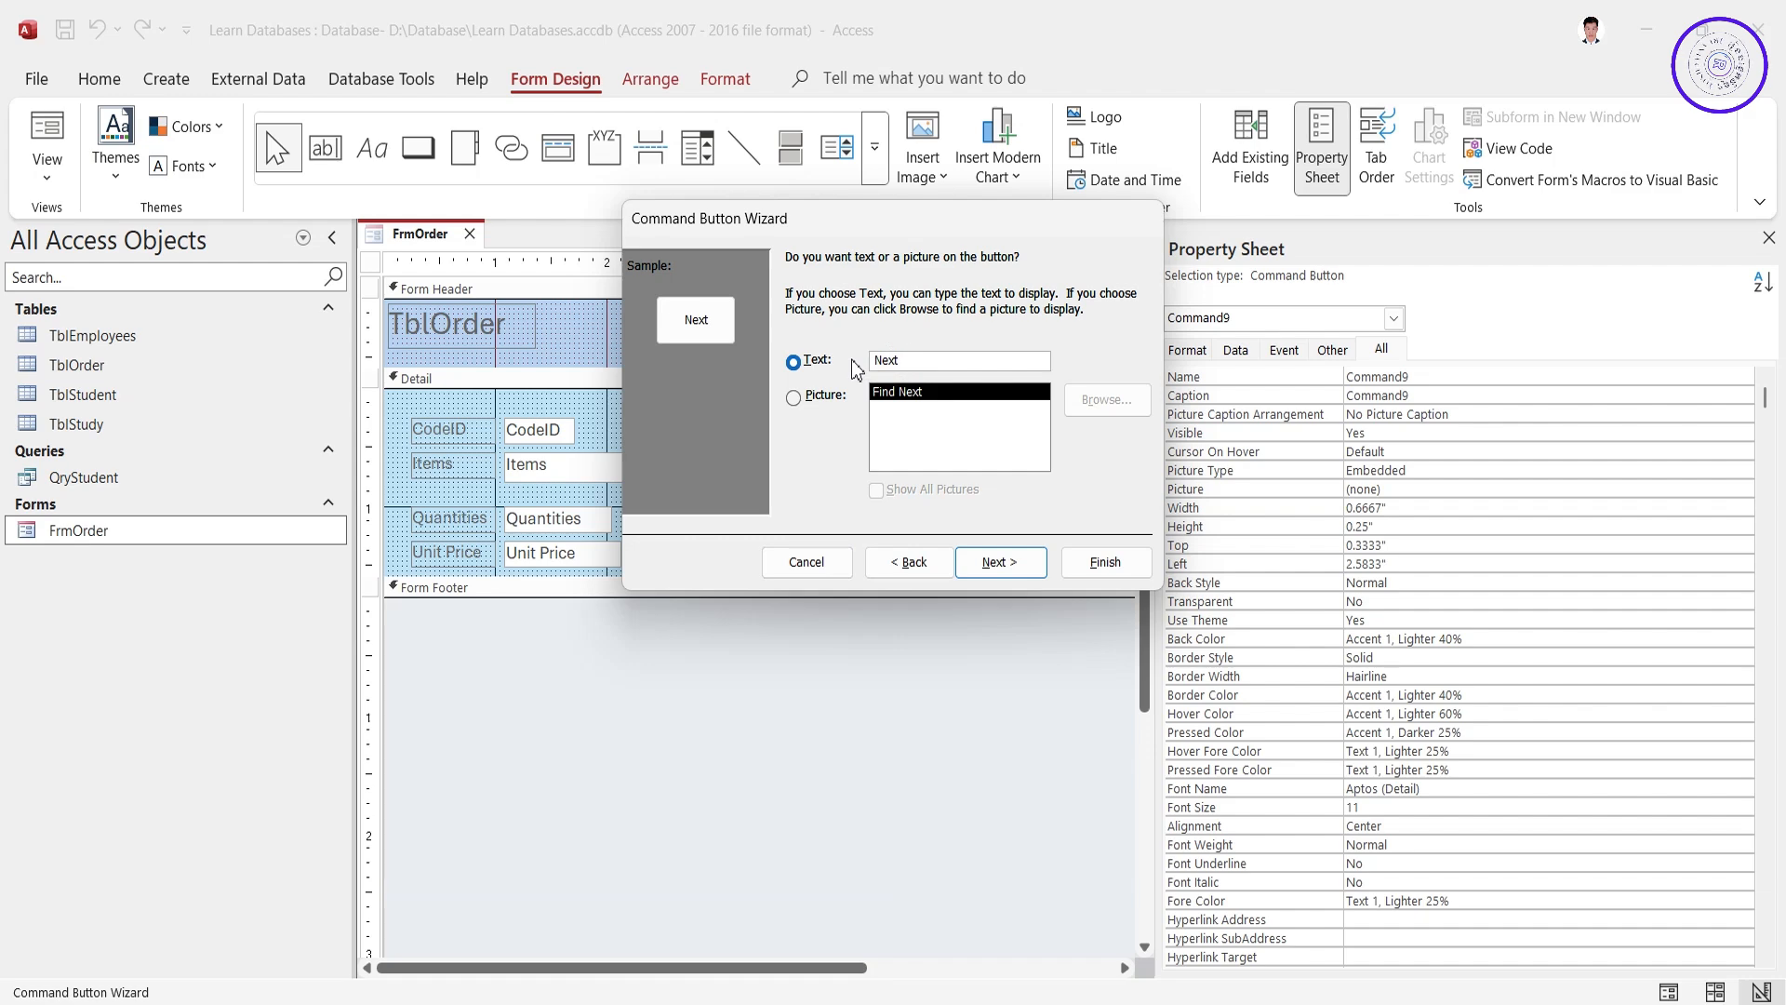
pyautogui.click(997, 563)
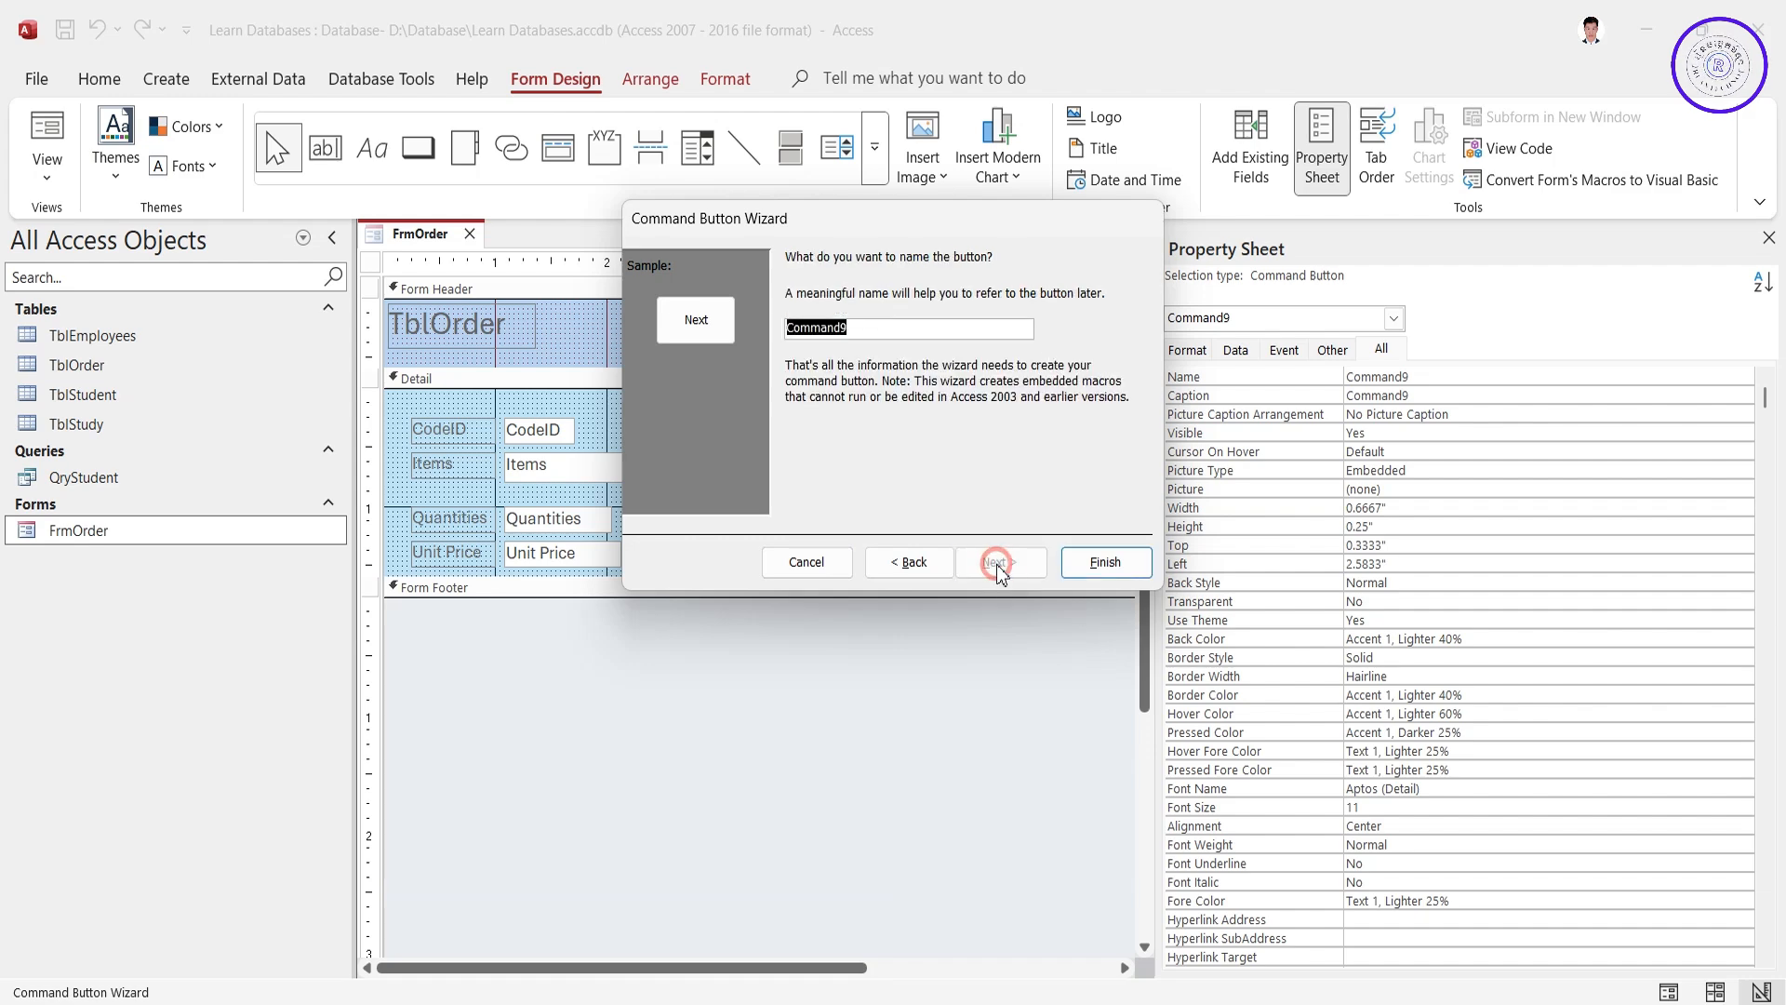
pyautogui.click(1105, 566)
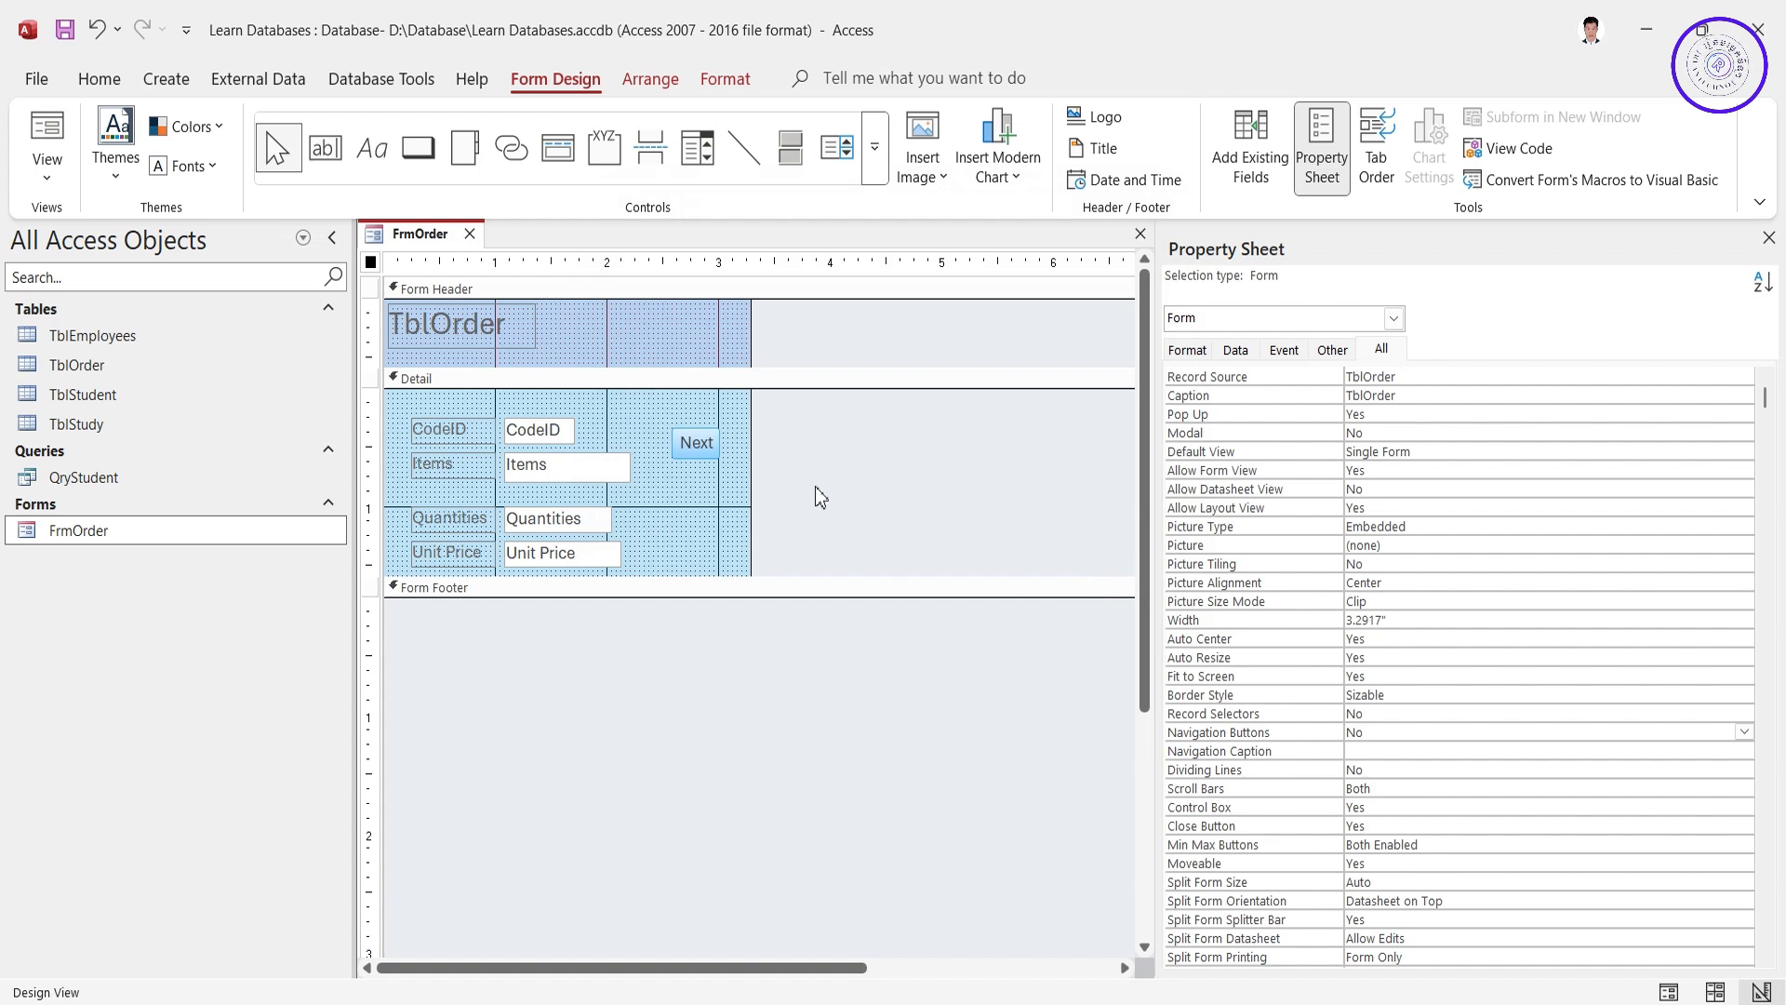
# Step: Test the Next button in Form View, dismiss the message and return to Design View
pyautogui.click(50, 137)
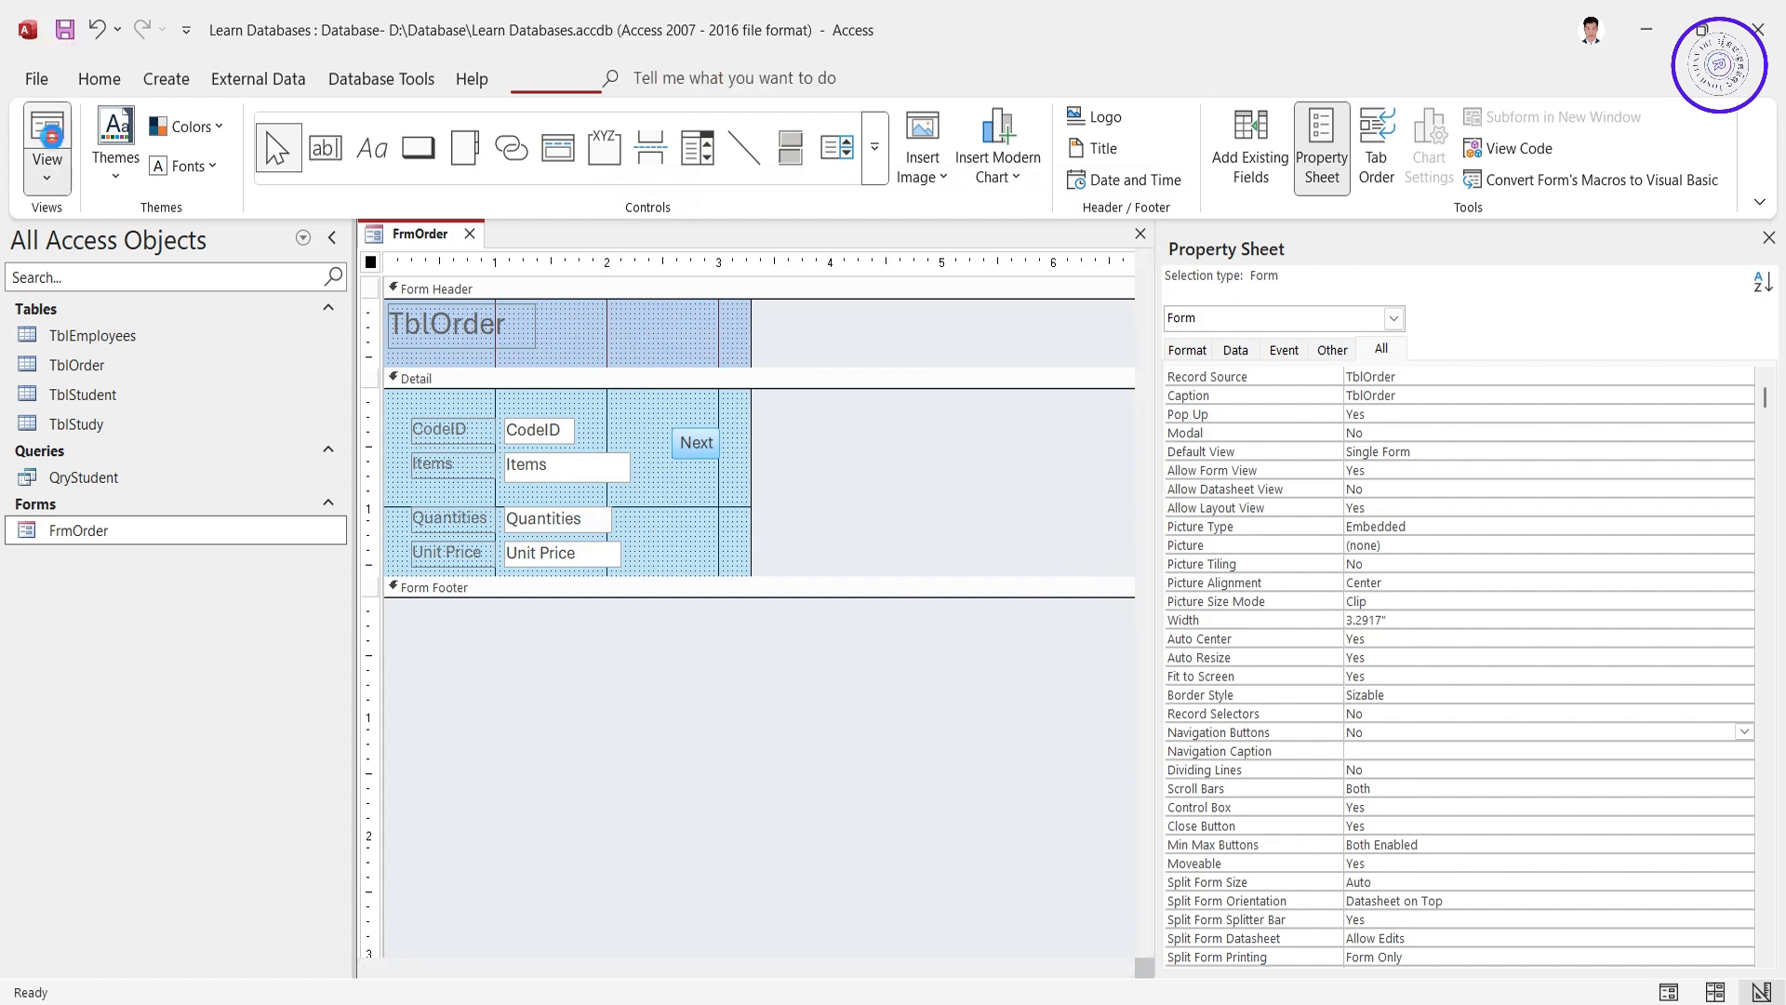
pyautogui.click(682, 412)
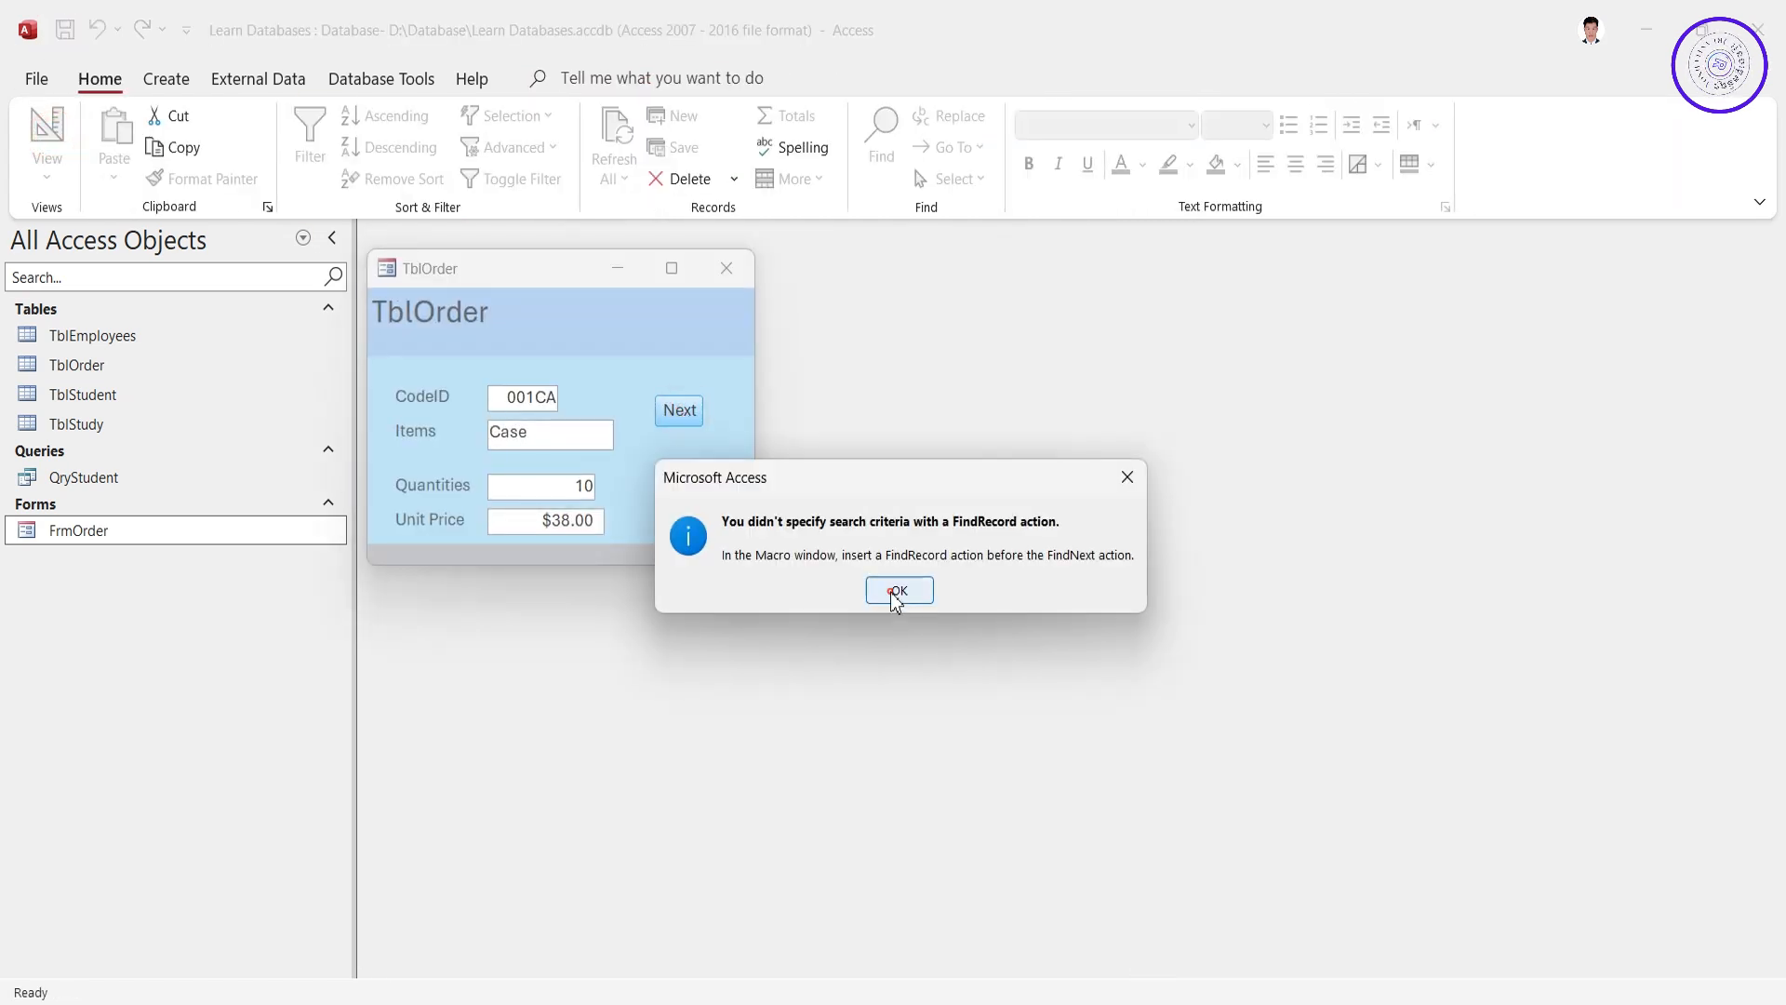
pyautogui.click(893, 594)
pyautogui.click(1130, 227)
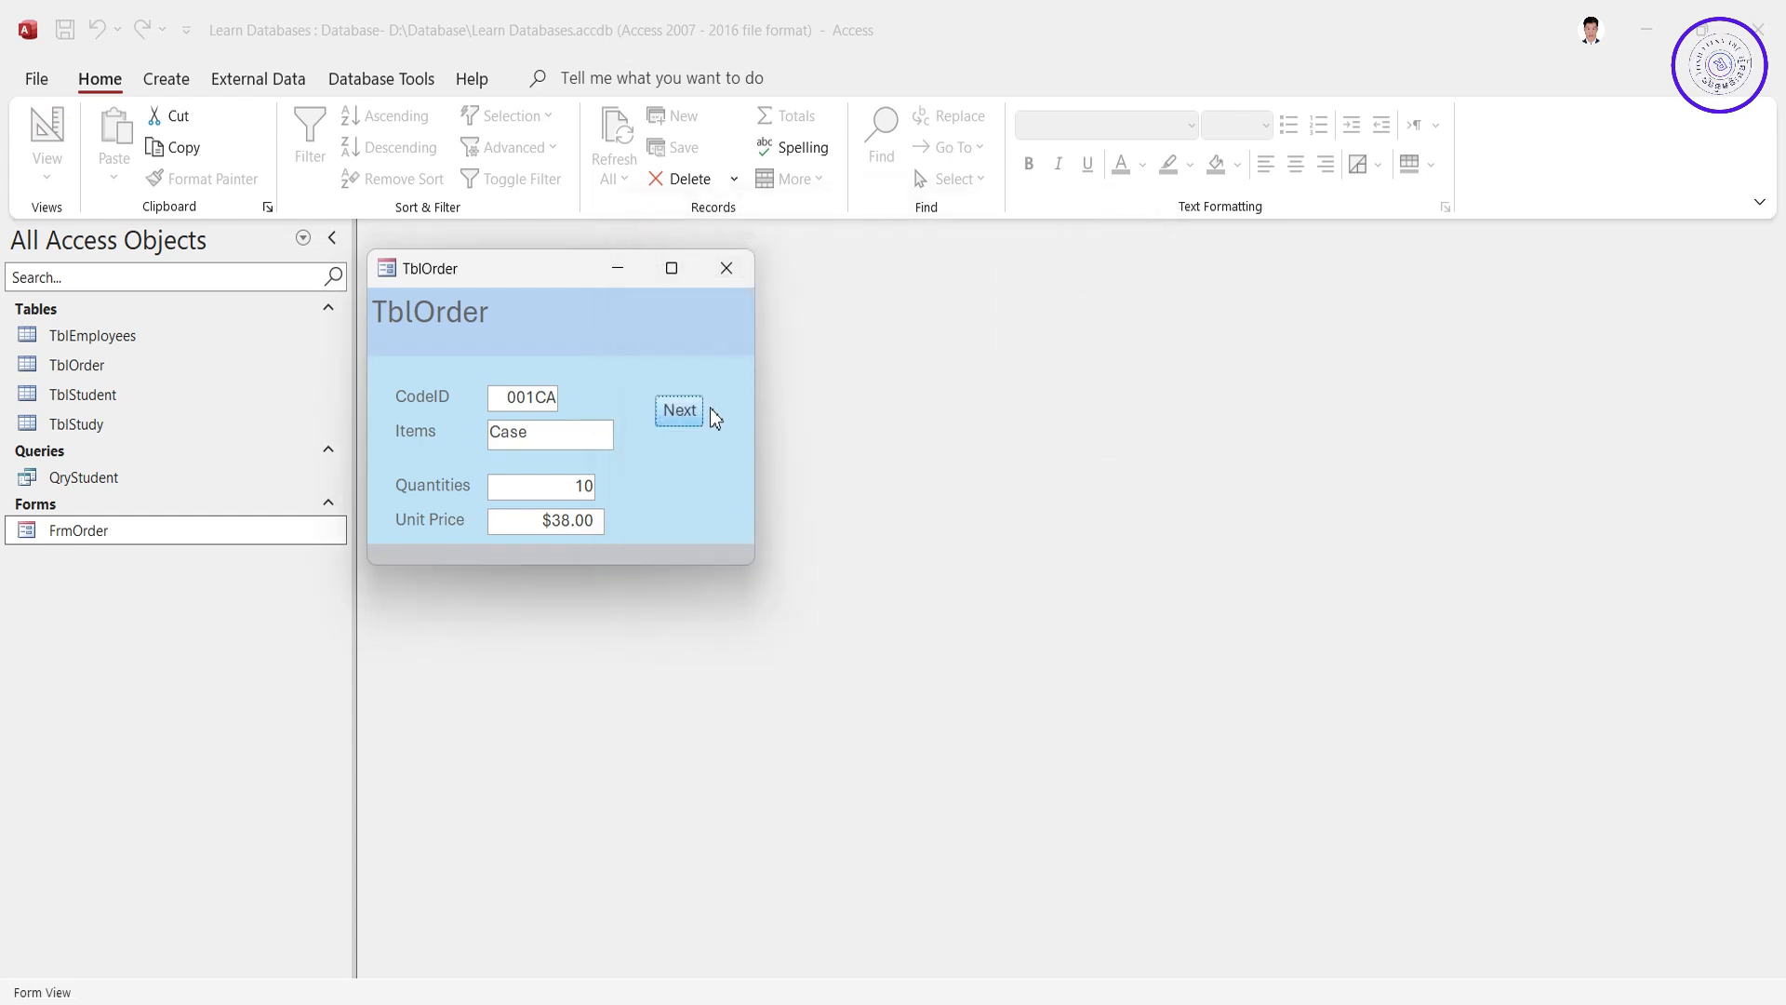
pyautogui.rightClick(549, 275)
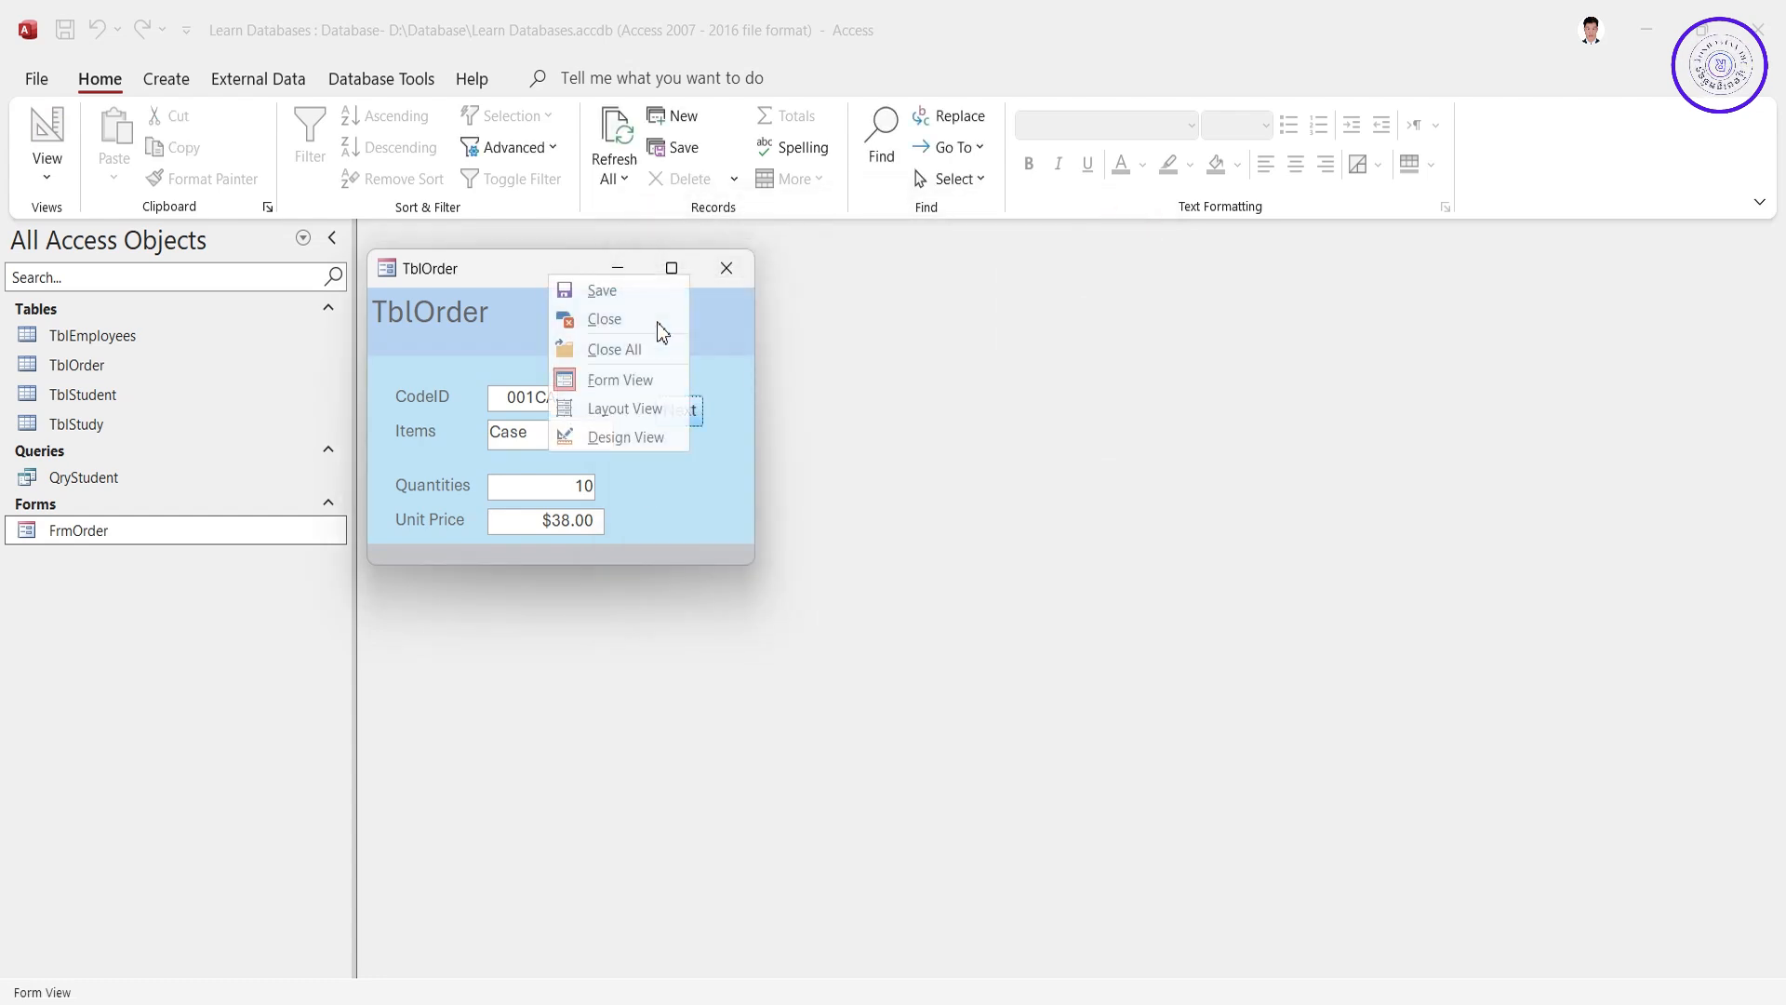
pyautogui.click(628, 437)
# Step: Delete the Next command button from the Detail section
pyautogui.click(700, 447)
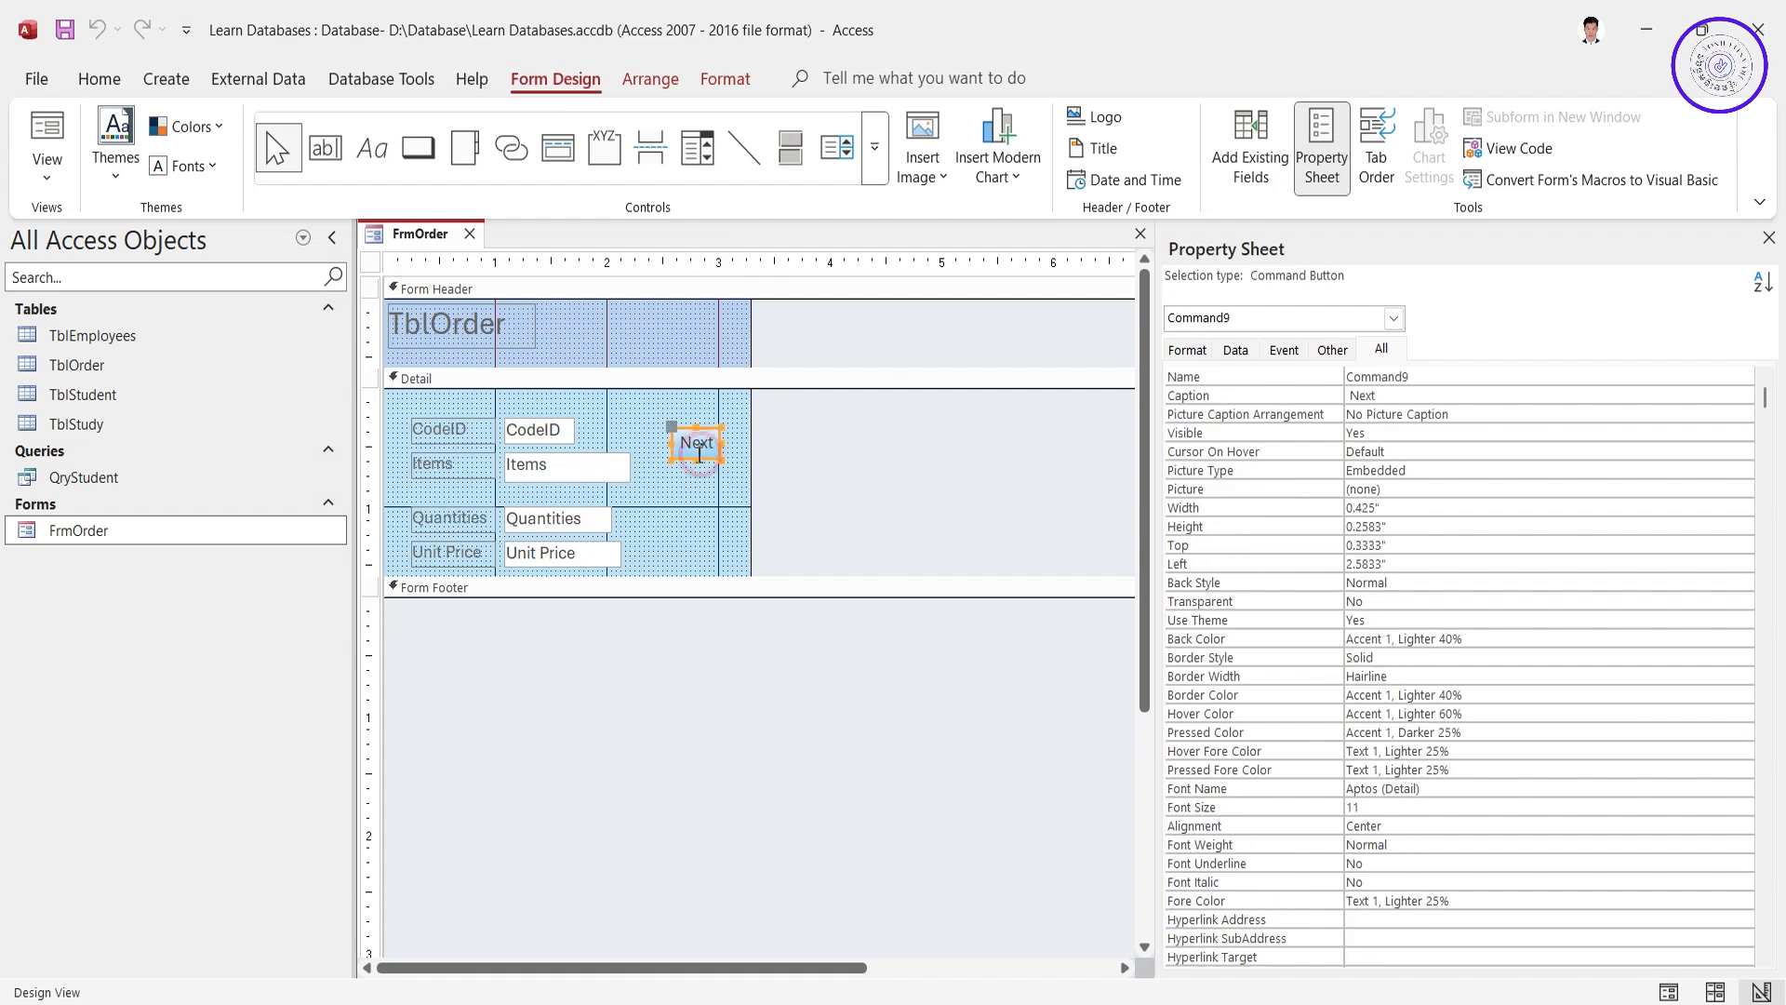
pyautogui.click(857, 478)
pyautogui.moveTo(701, 448); pyautogui.dragTo(687, 437)
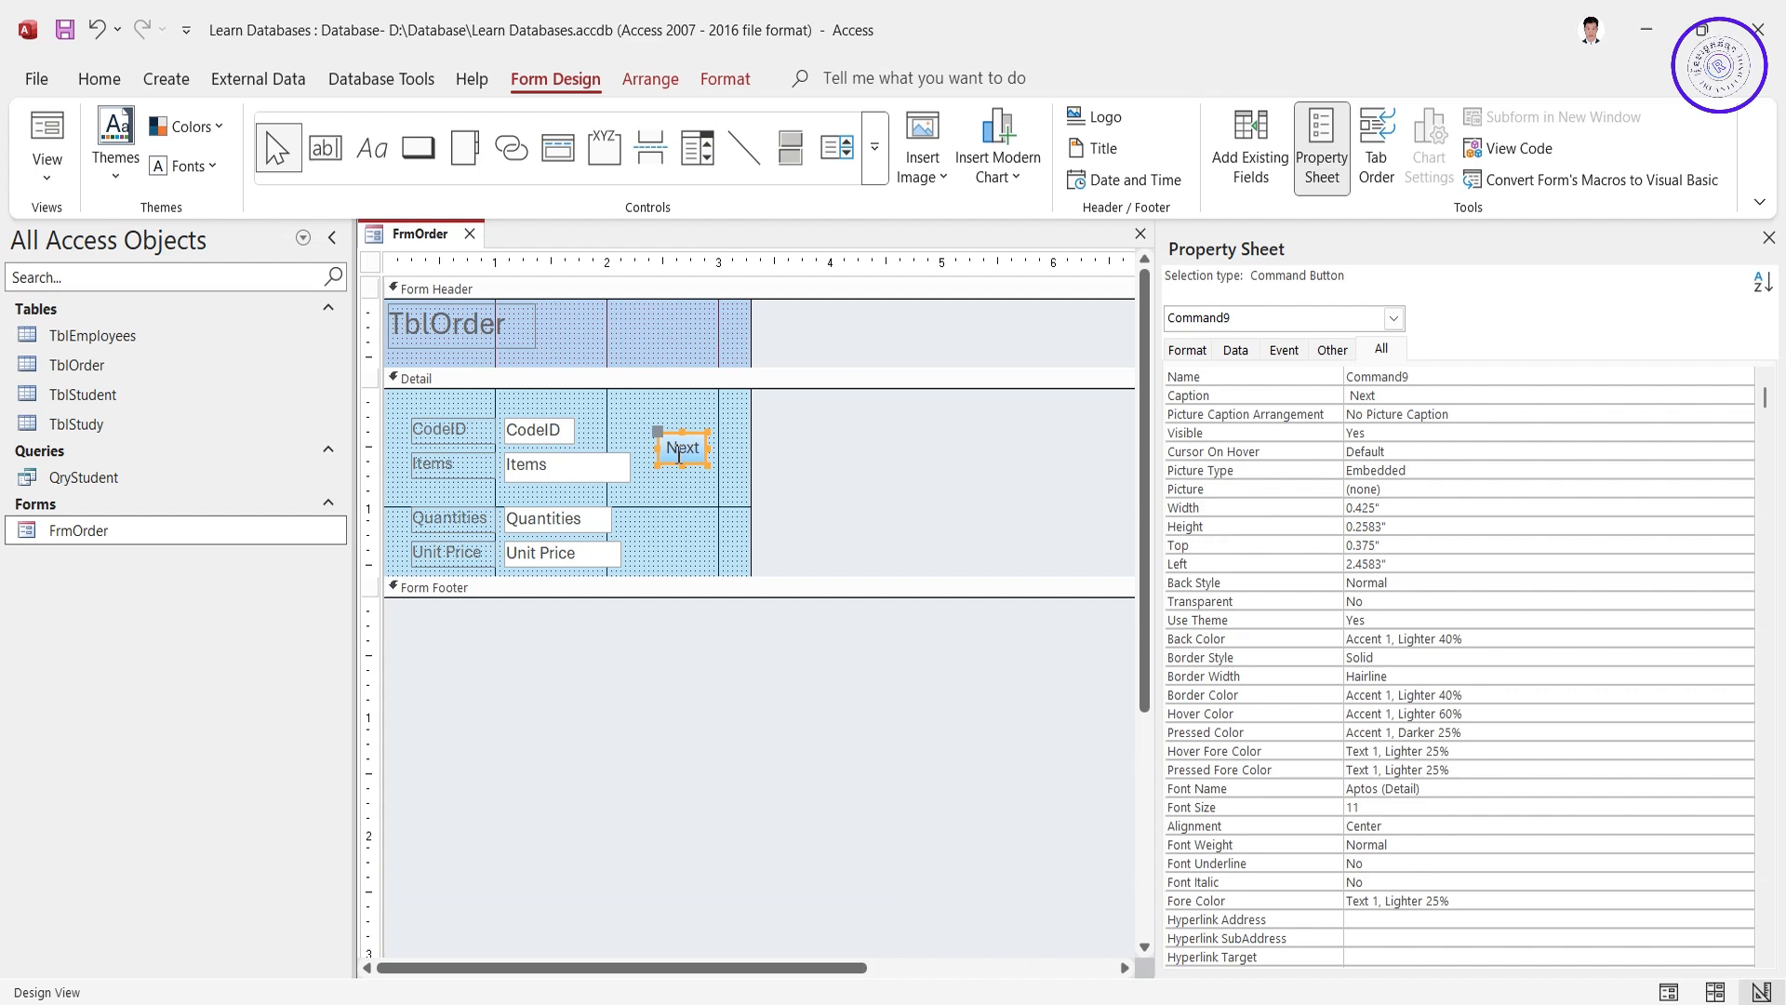
pyautogui.rightClick(679, 454)
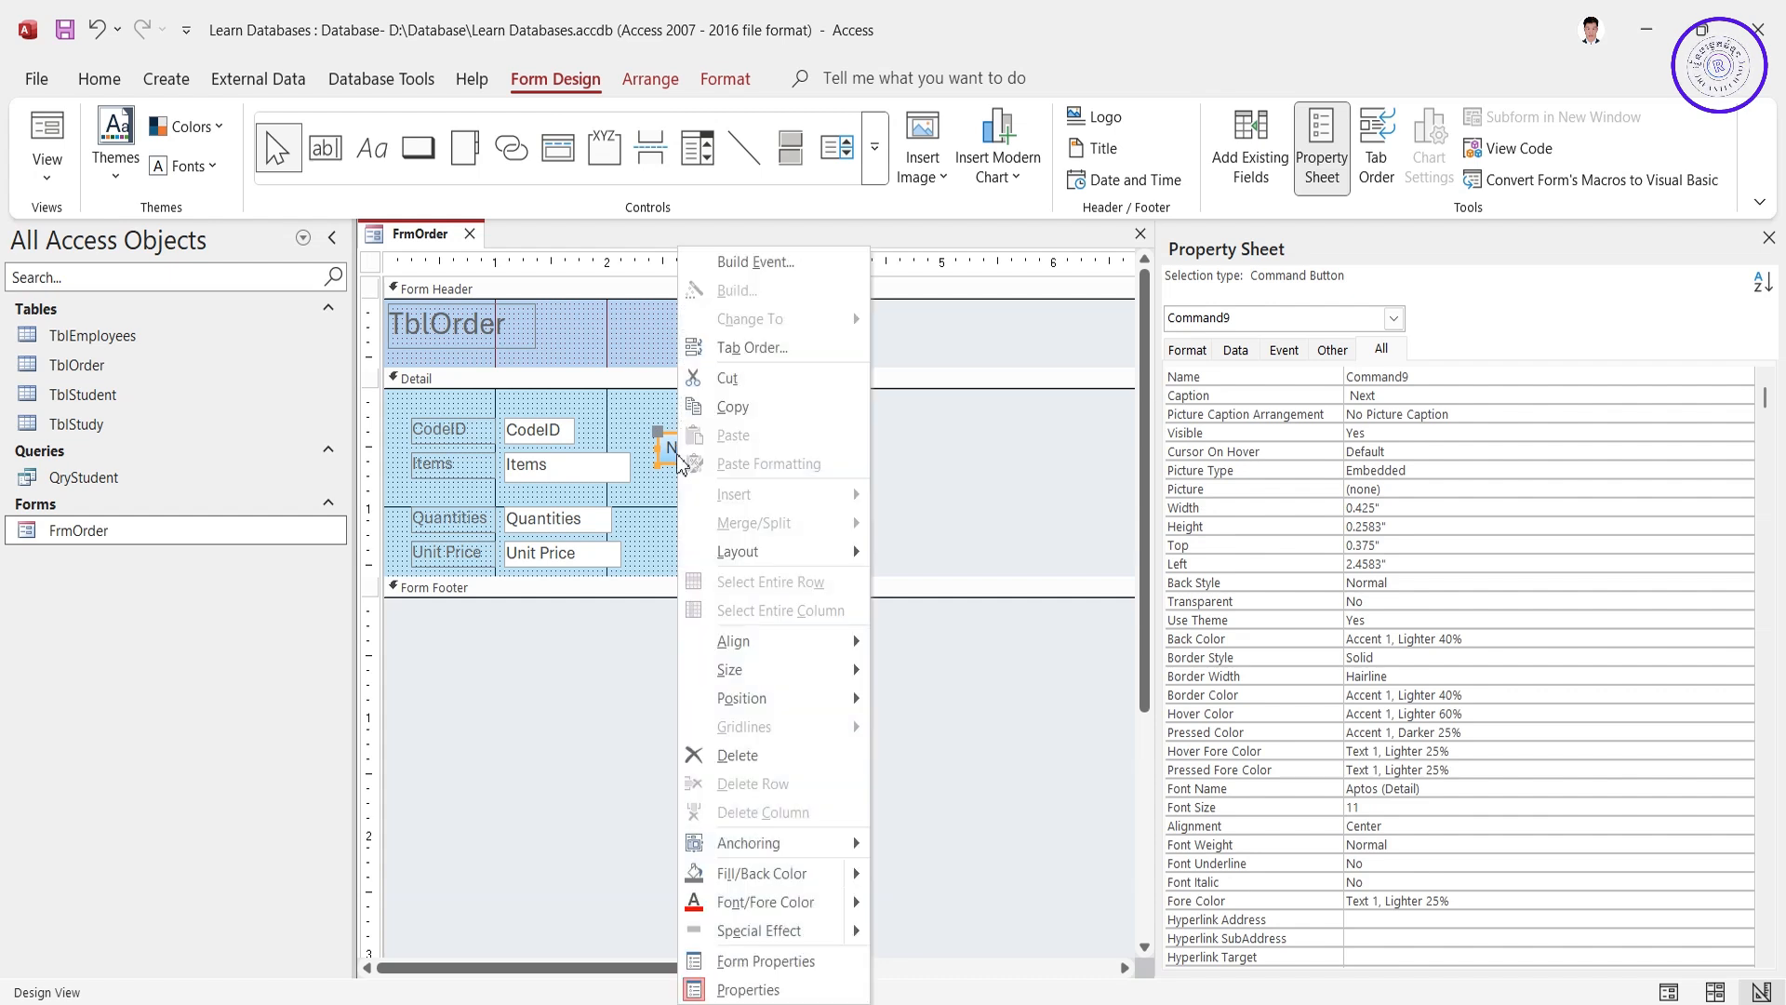
pyautogui.click(944, 686)
pyautogui.click(704, 448)
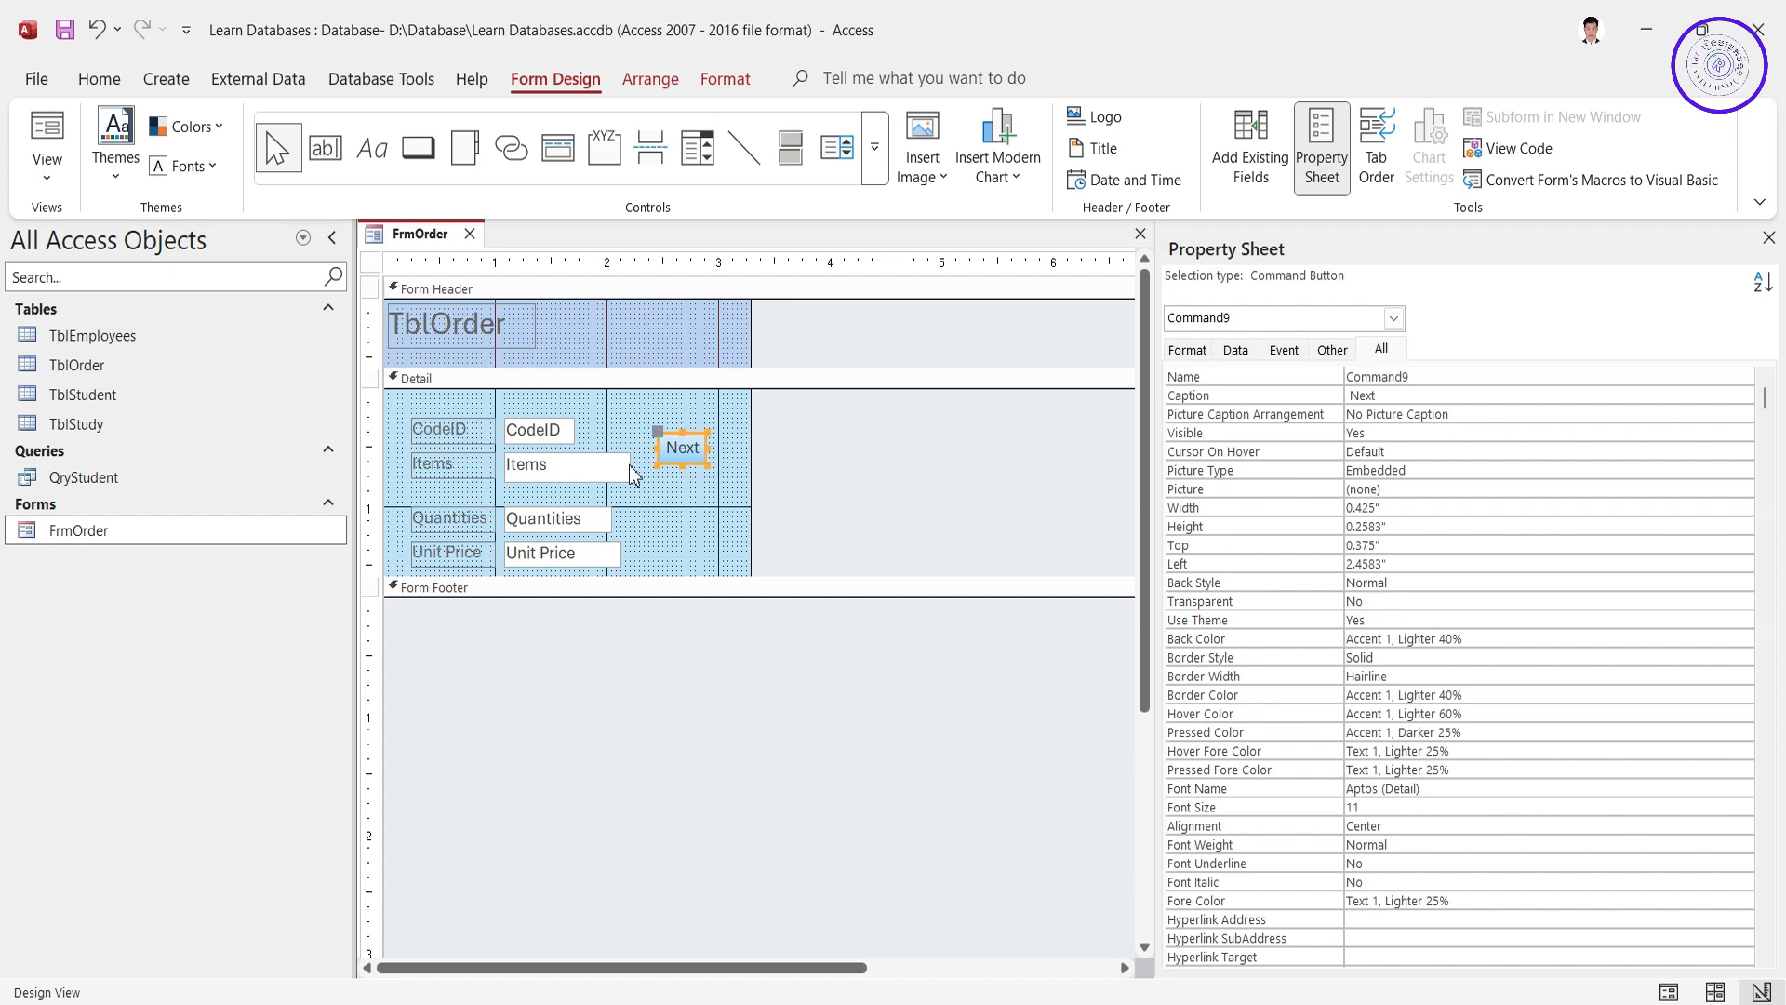
pyautogui.press('Delete')
# Step: Draw a command button about 0.63 by 0.21 inches beside the Items field and assign it the Go To Next Record action
pyautogui.click(417, 148)
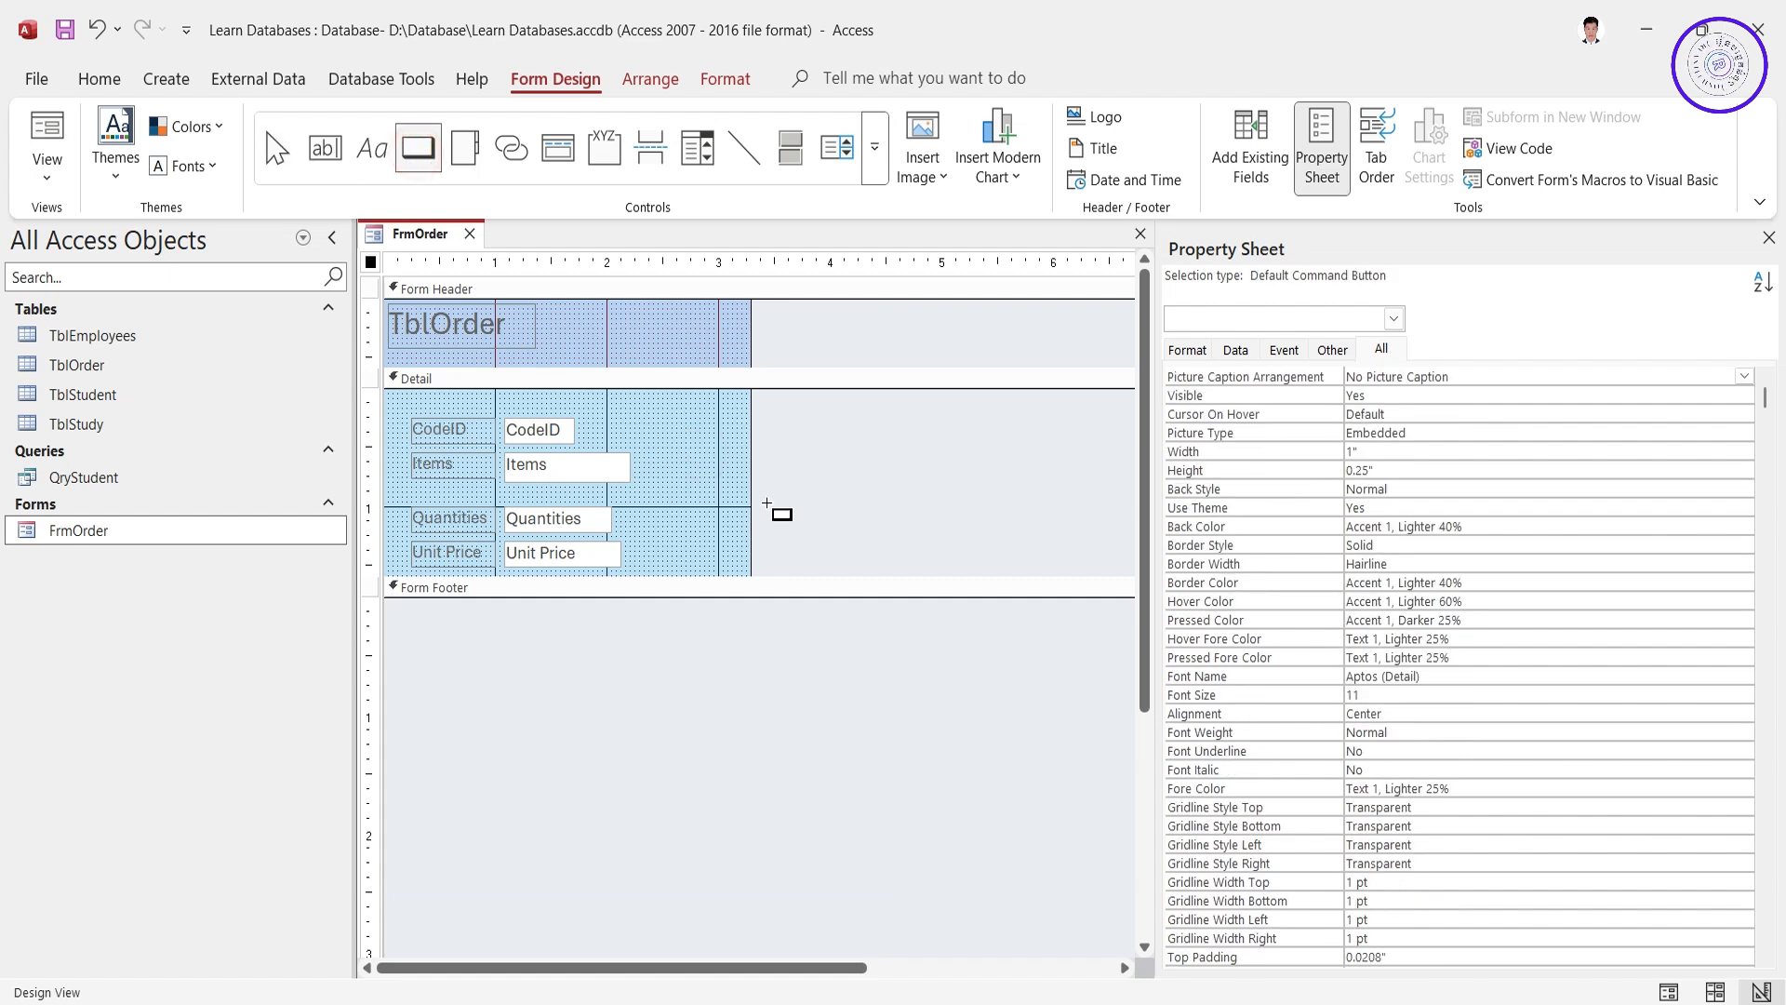
pyautogui.moveTo(681, 453); pyautogui.dragTo(747, 477)
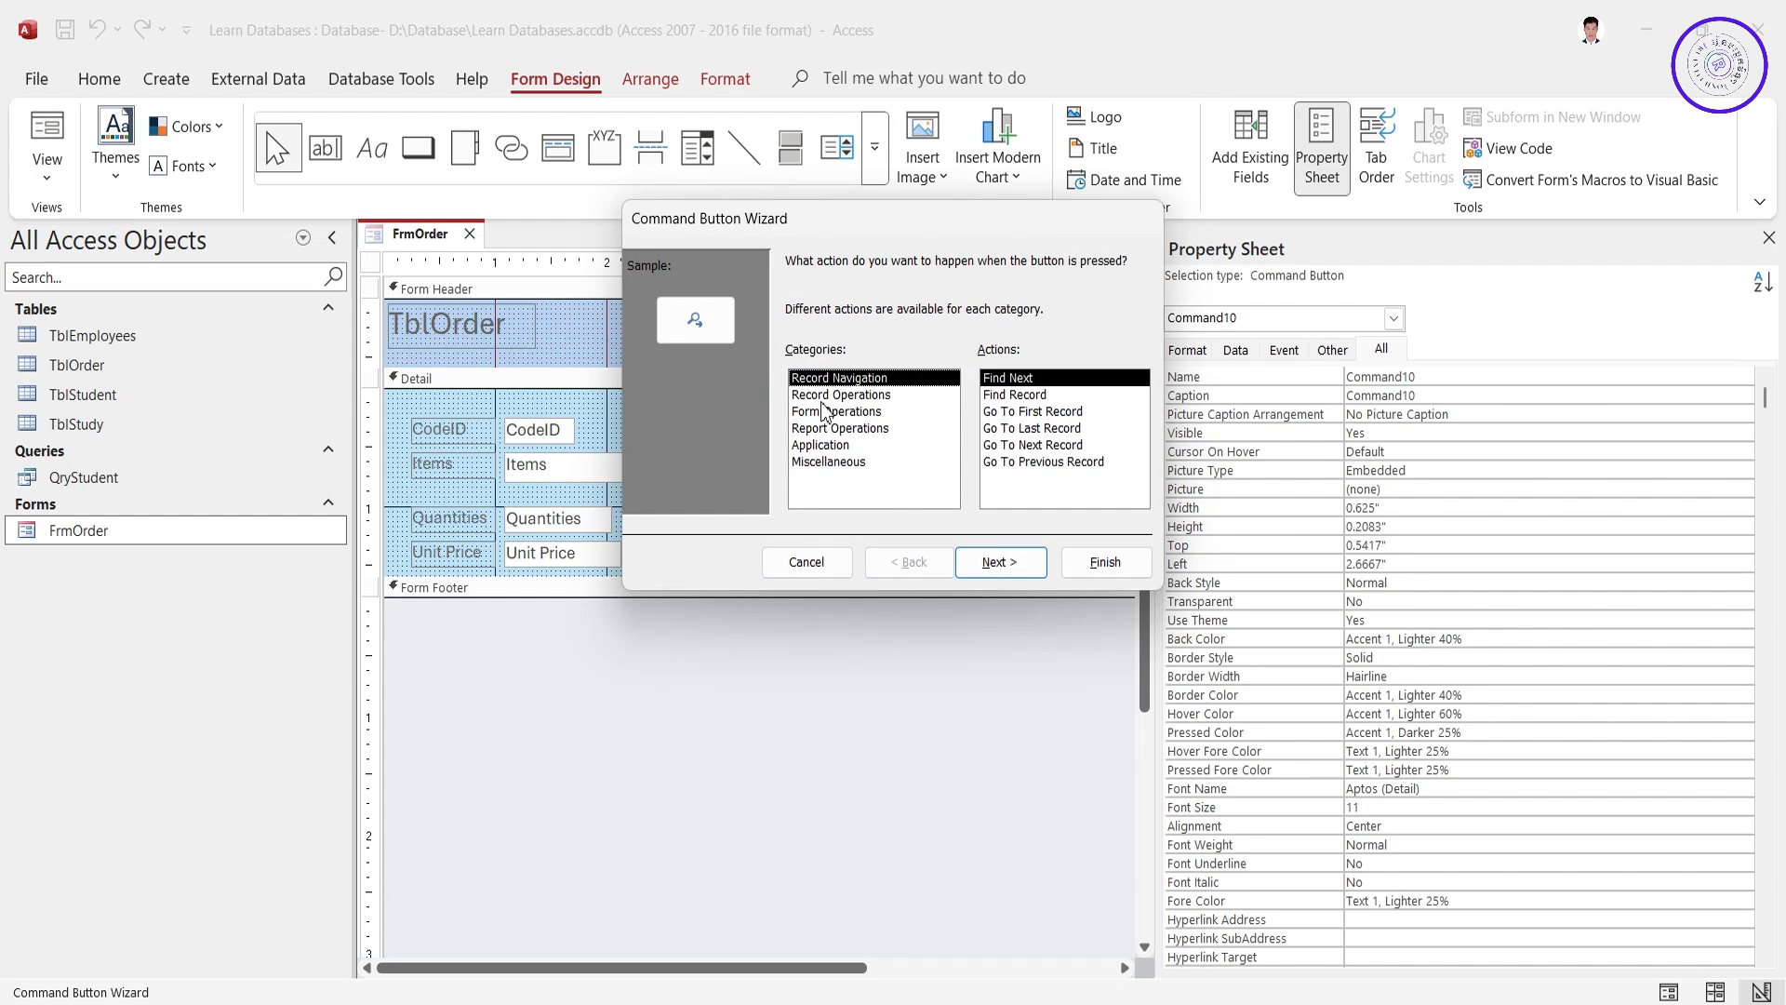
pyautogui.click(850, 394)
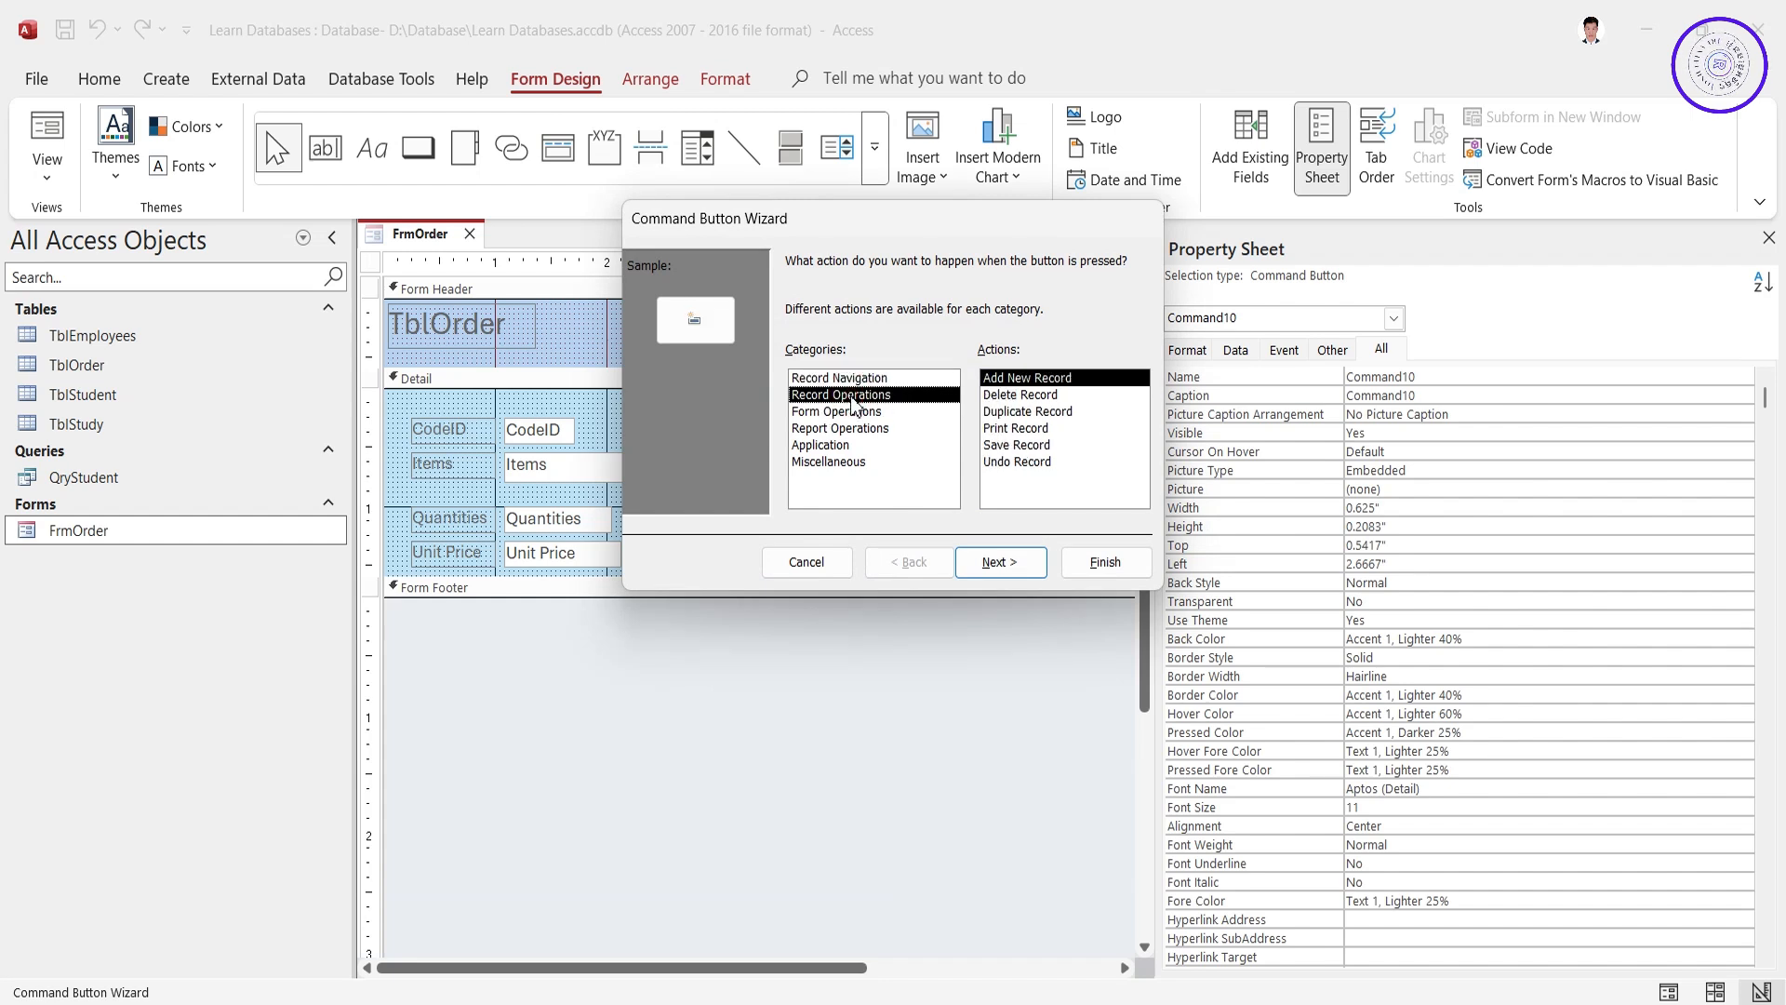
pyautogui.click(848, 411)
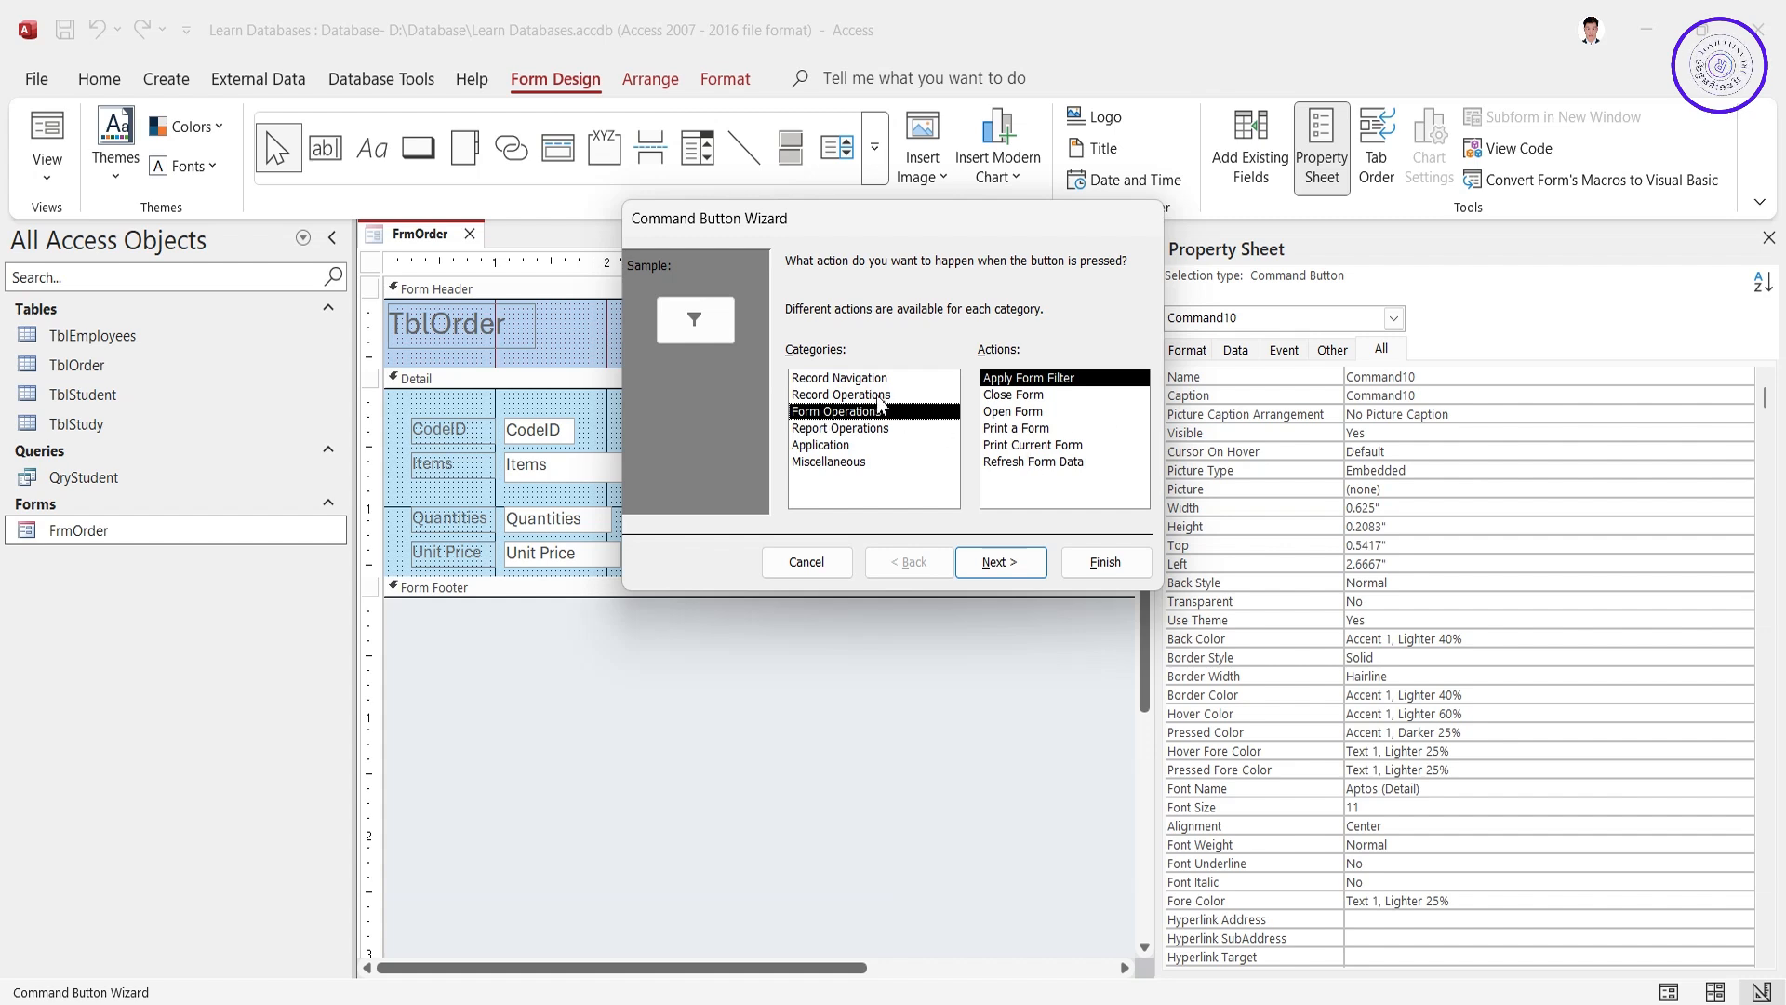
pyautogui.click(850, 395)
pyautogui.click(849, 377)
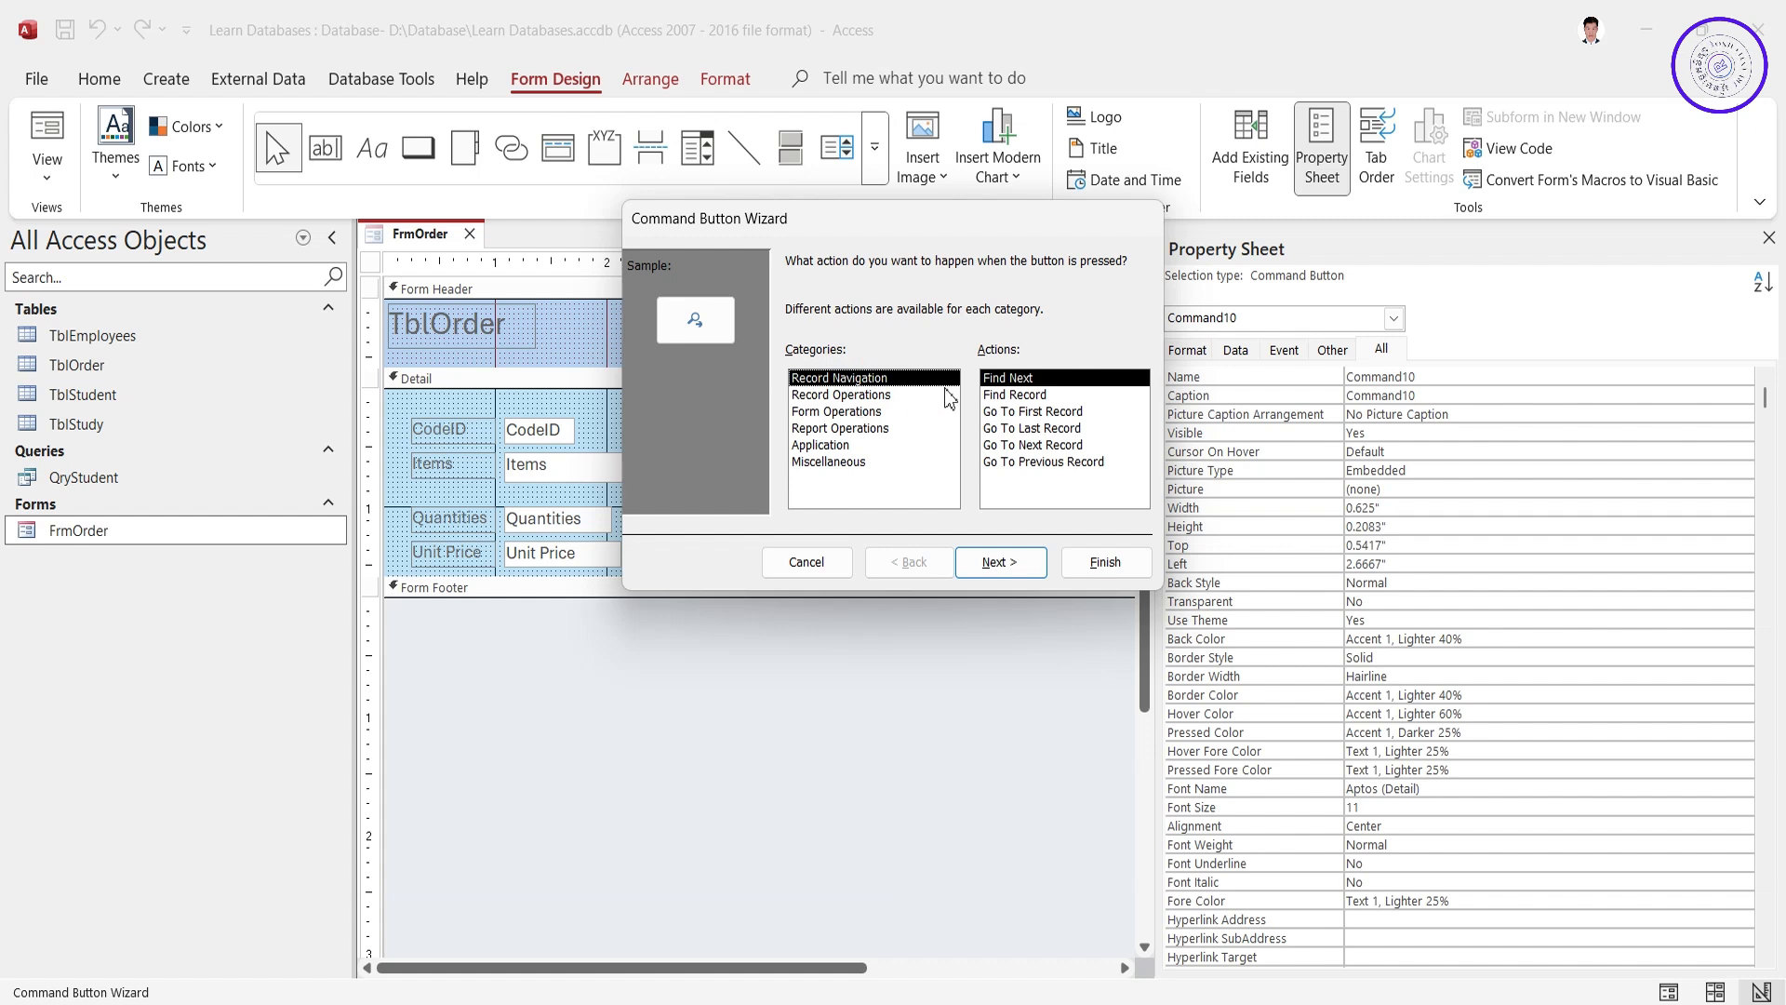
pyautogui.click(1015, 395)
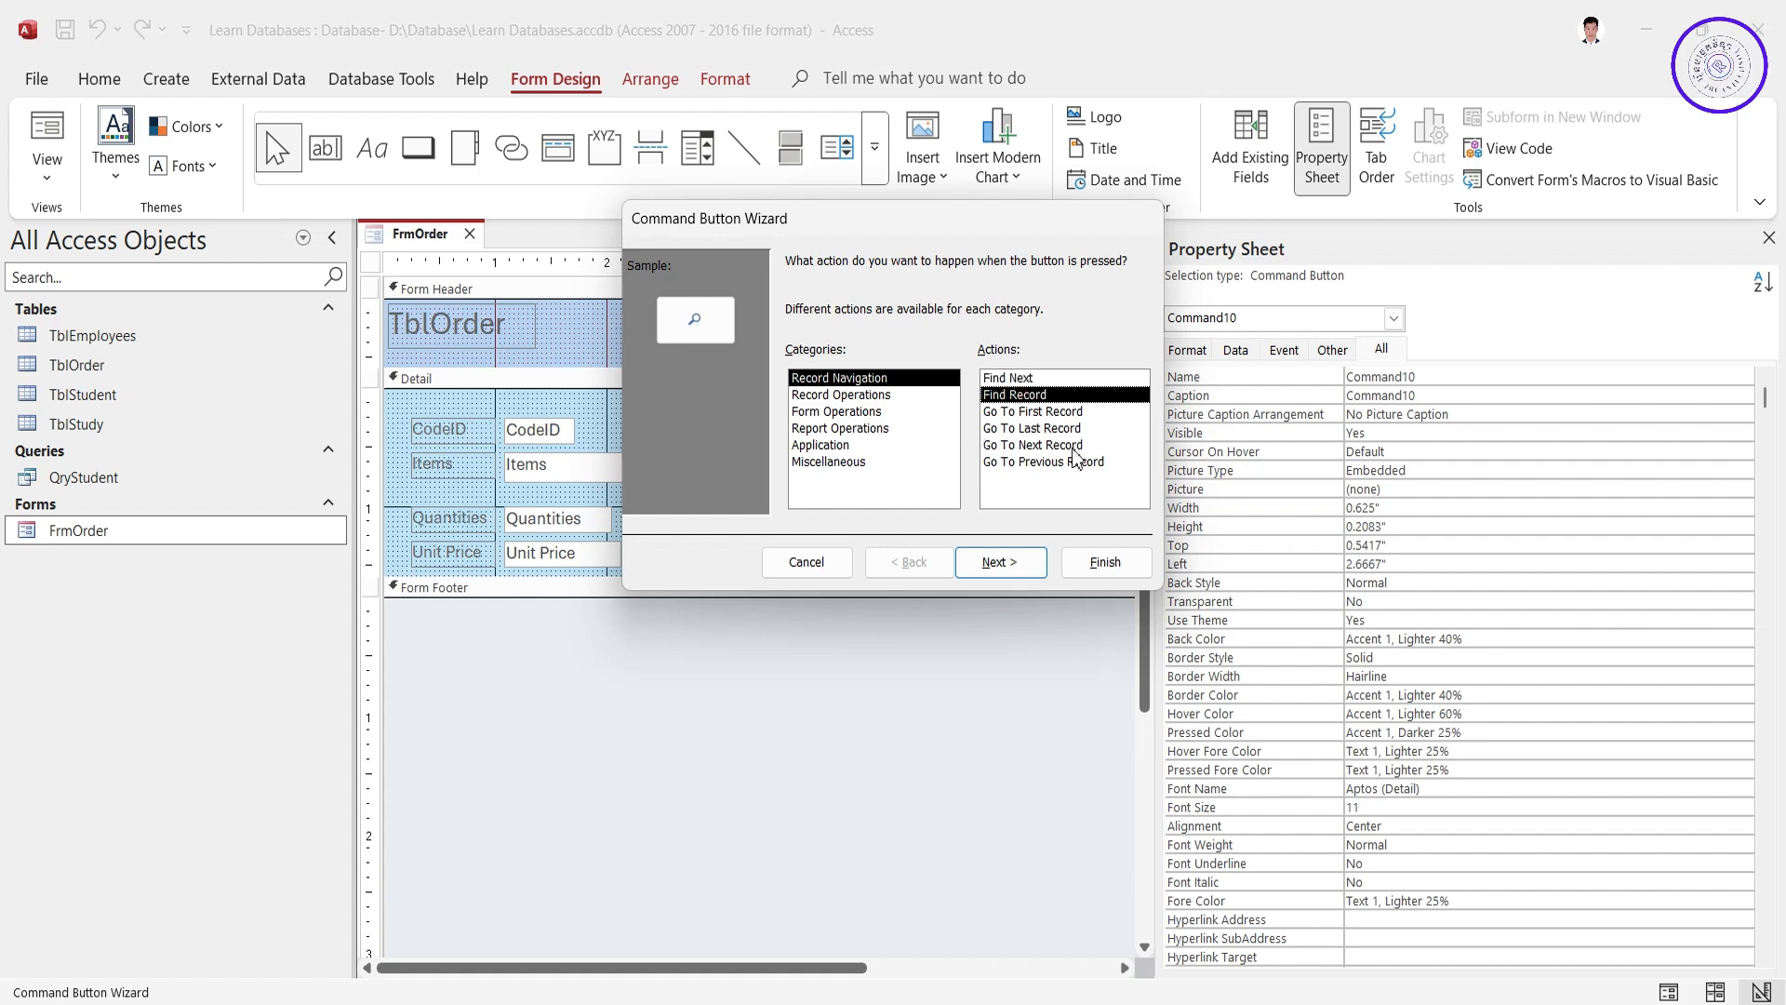
pyautogui.click(1009, 447)
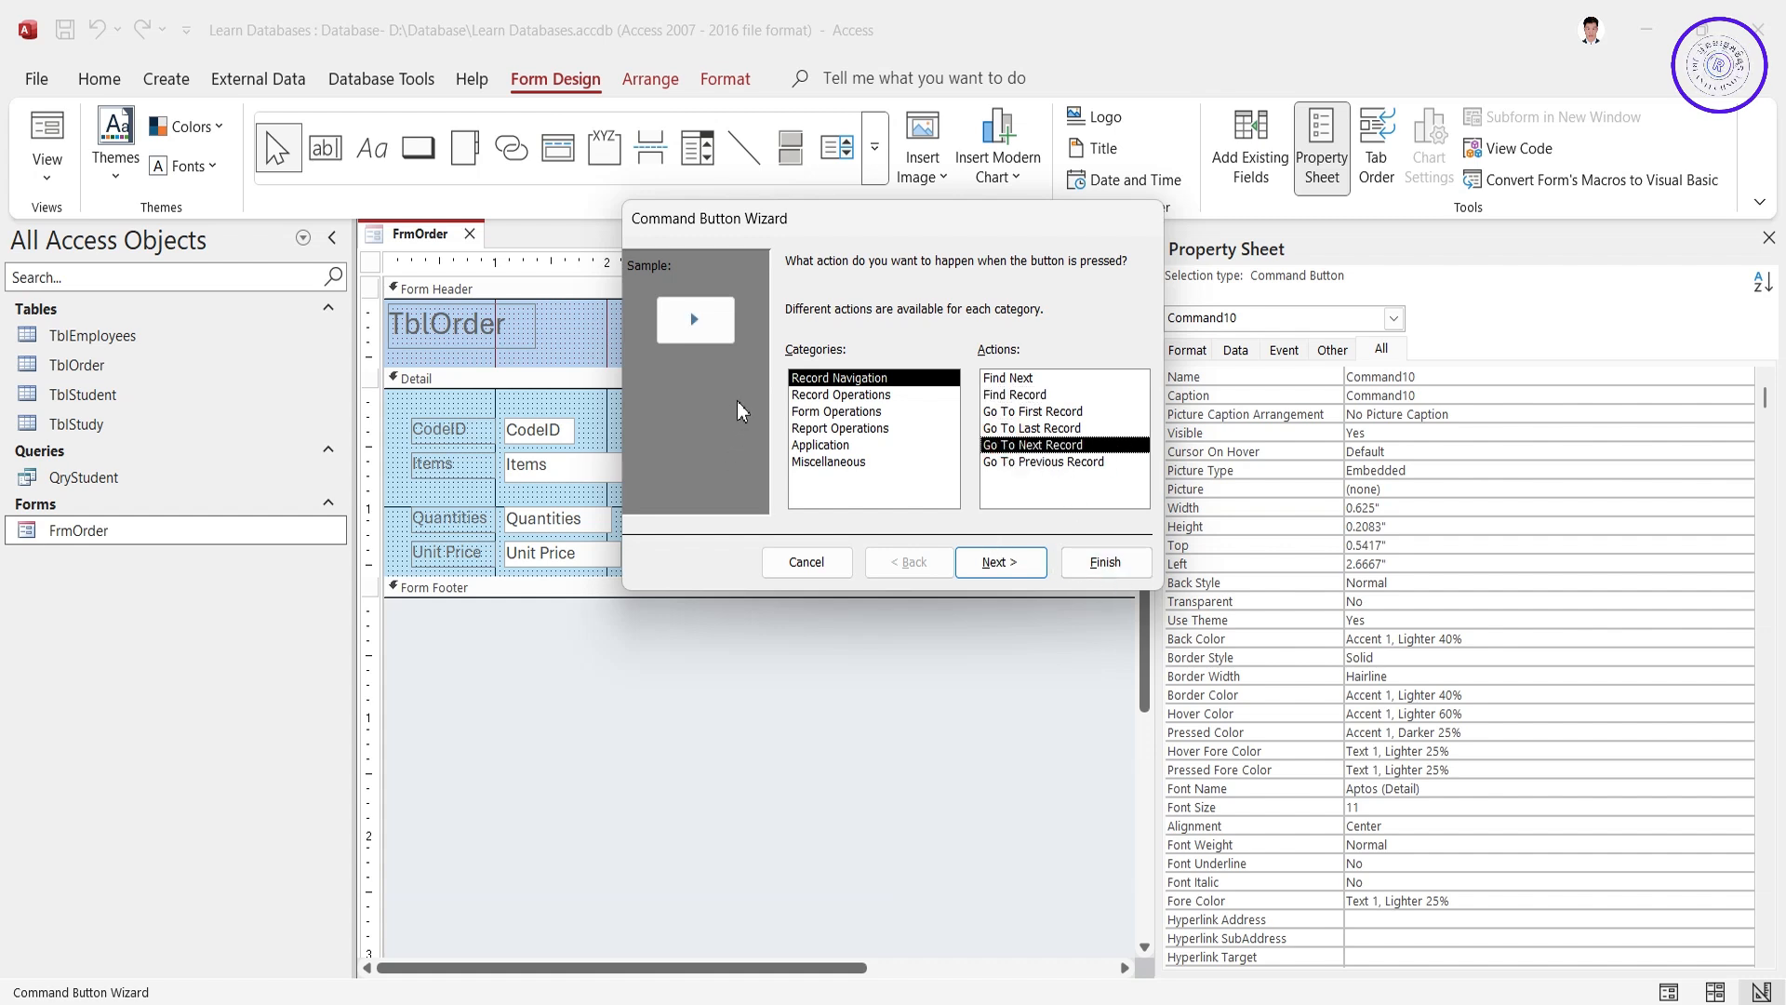
pyautogui.click(995, 564)
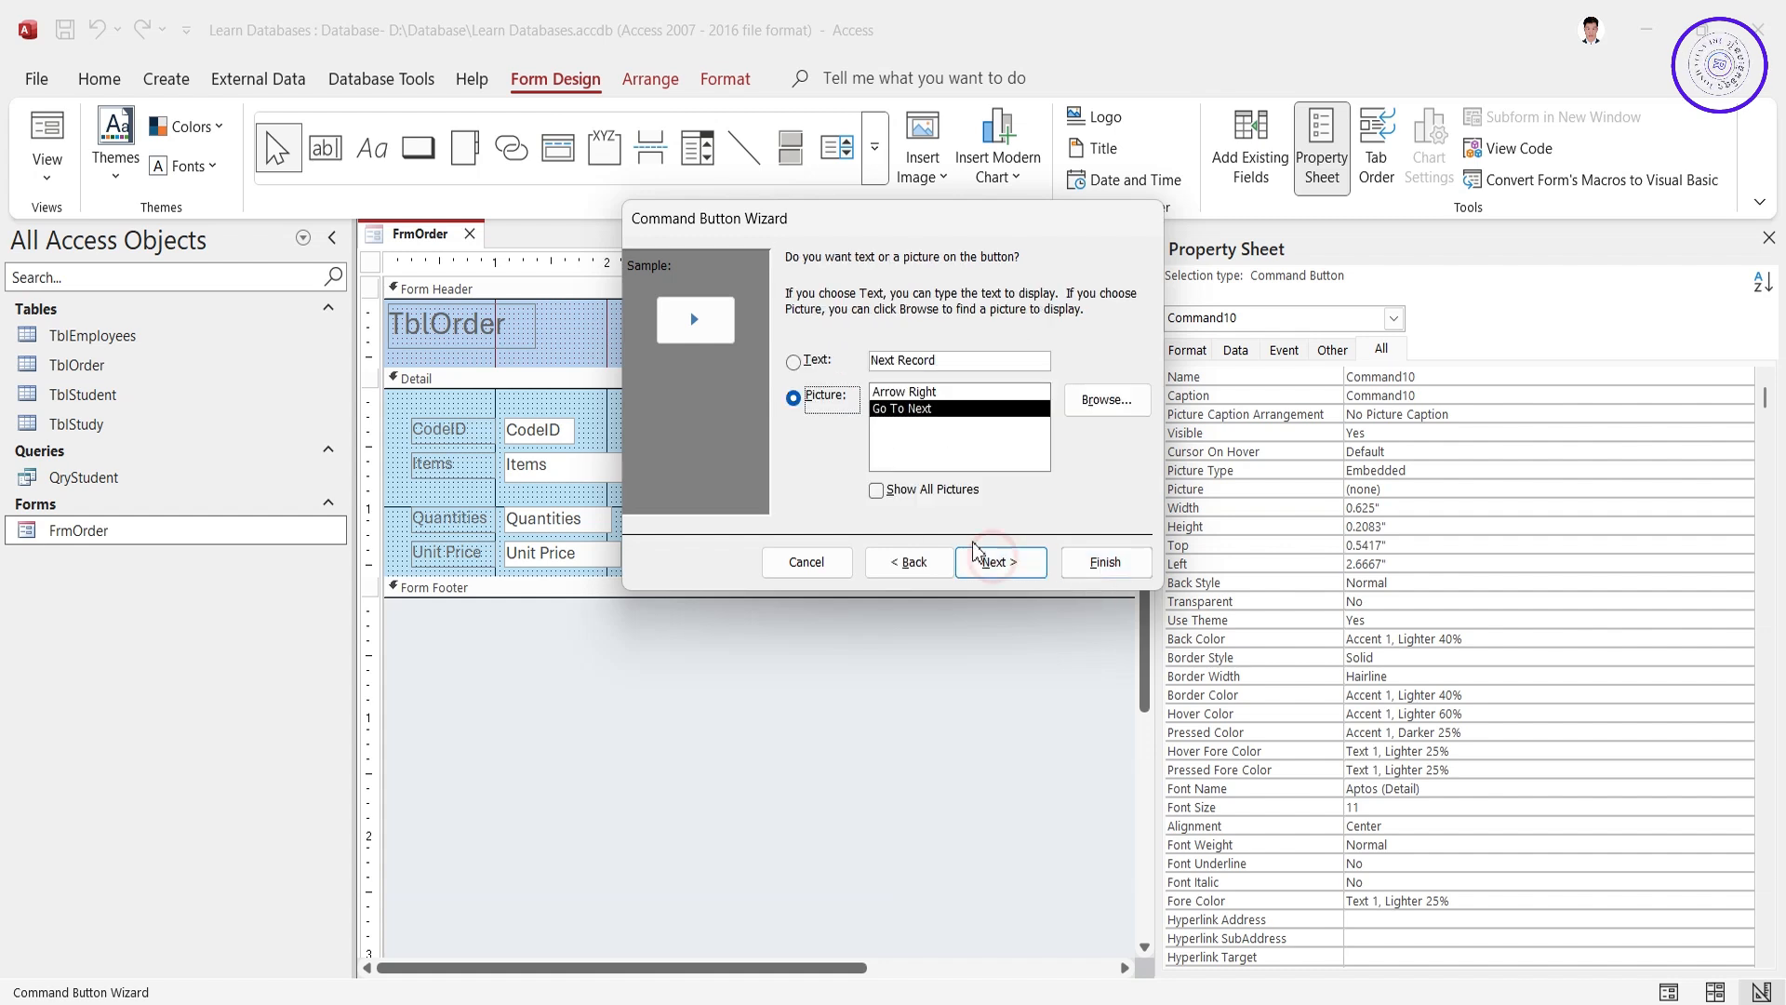
# Step: Show the Go To Next picture on the button and finish the wizard with the default button name
pyautogui.click(794, 362)
pyautogui.click(793, 397)
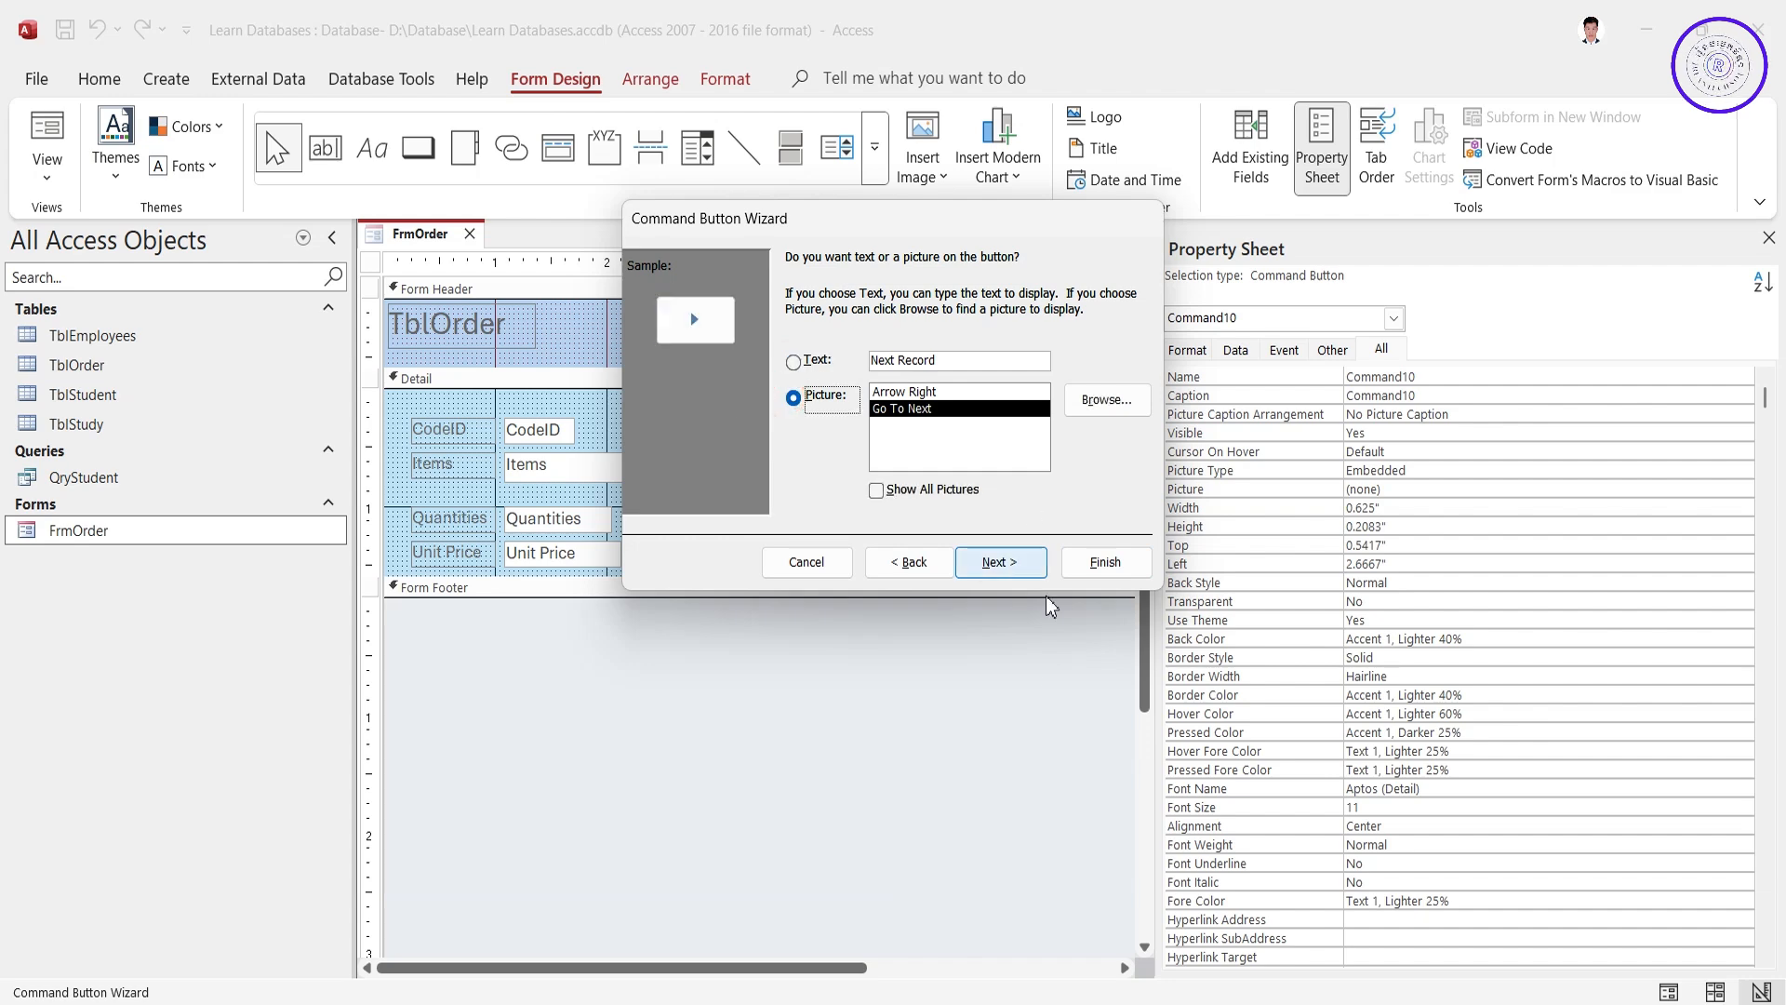
pyautogui.click(1003, 562)
pyautogui.click(1098, 562)
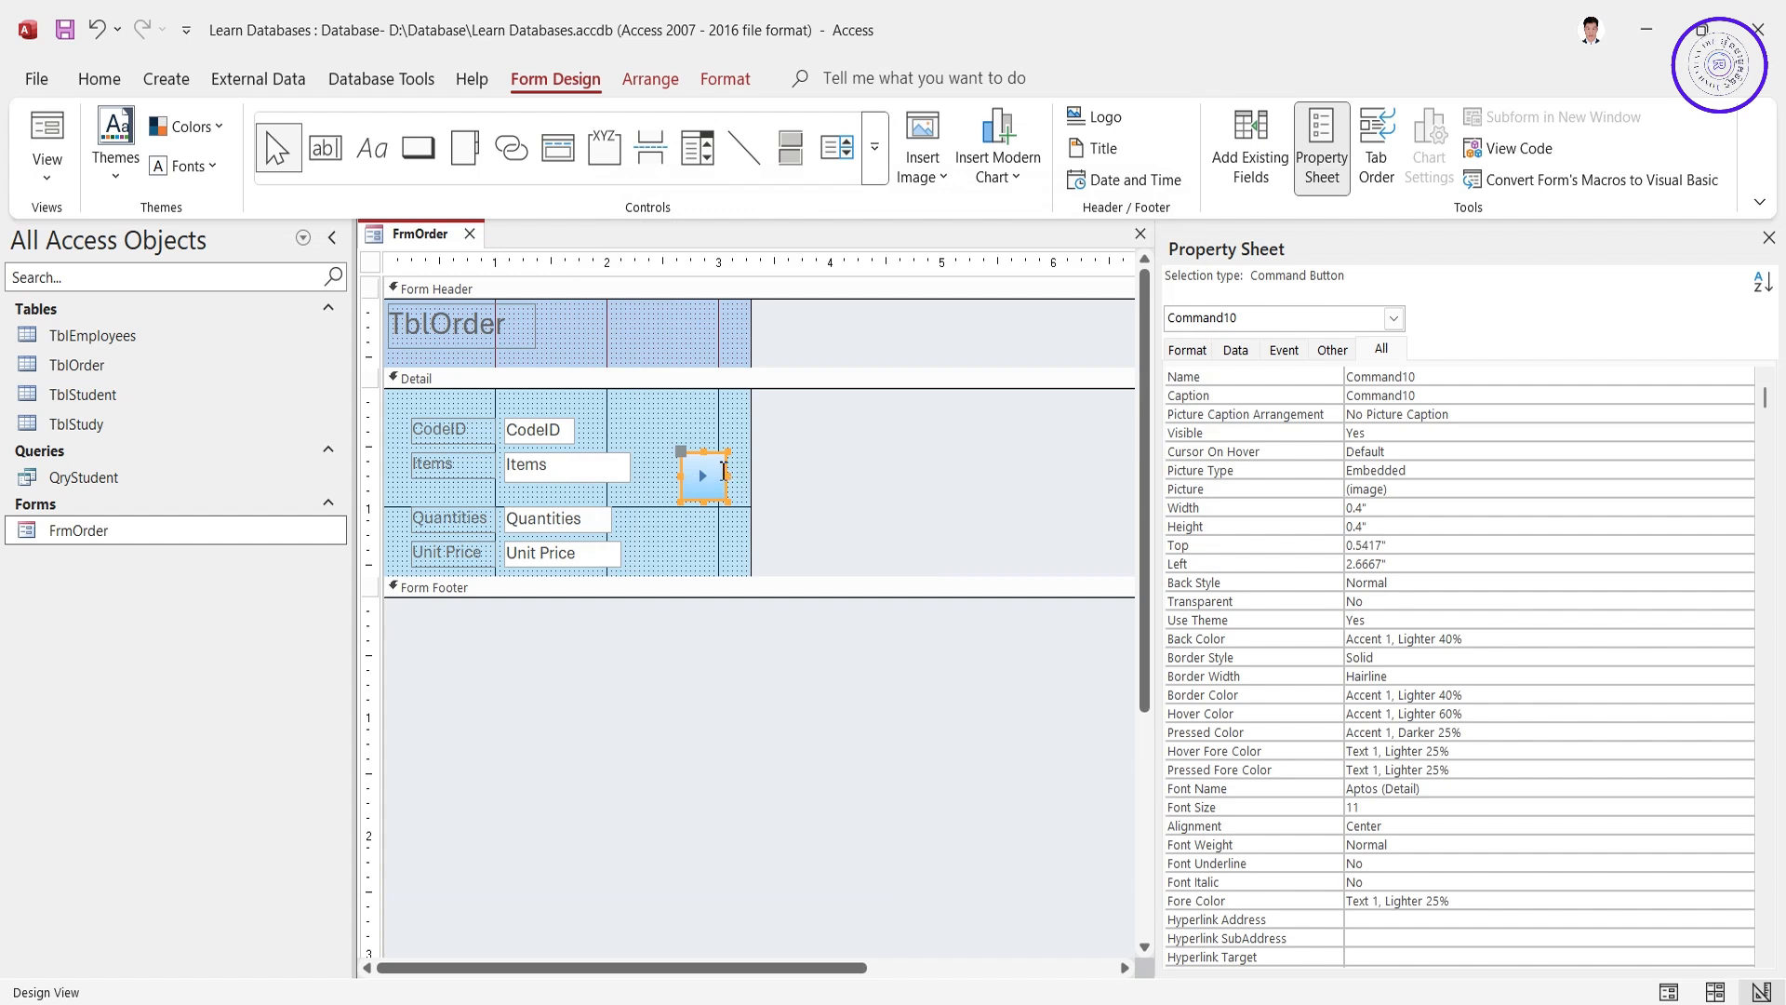
# Step: Move the next-record button up between the CodeID and Items rows and reshape it to be wider and shorter
pyautogui.moveTo(725, 470)
pyautogui.mouseDown()
pyautogui.moveTo(749, 478)
pyautogui.moveTo(718, 486)
pyautogui.moveTo(702, 451)
pyautogui.mouseUp()
pyautogui.click(704, 428)
pyautogui.click(702, 414)
pyautogui.click(717, 499)
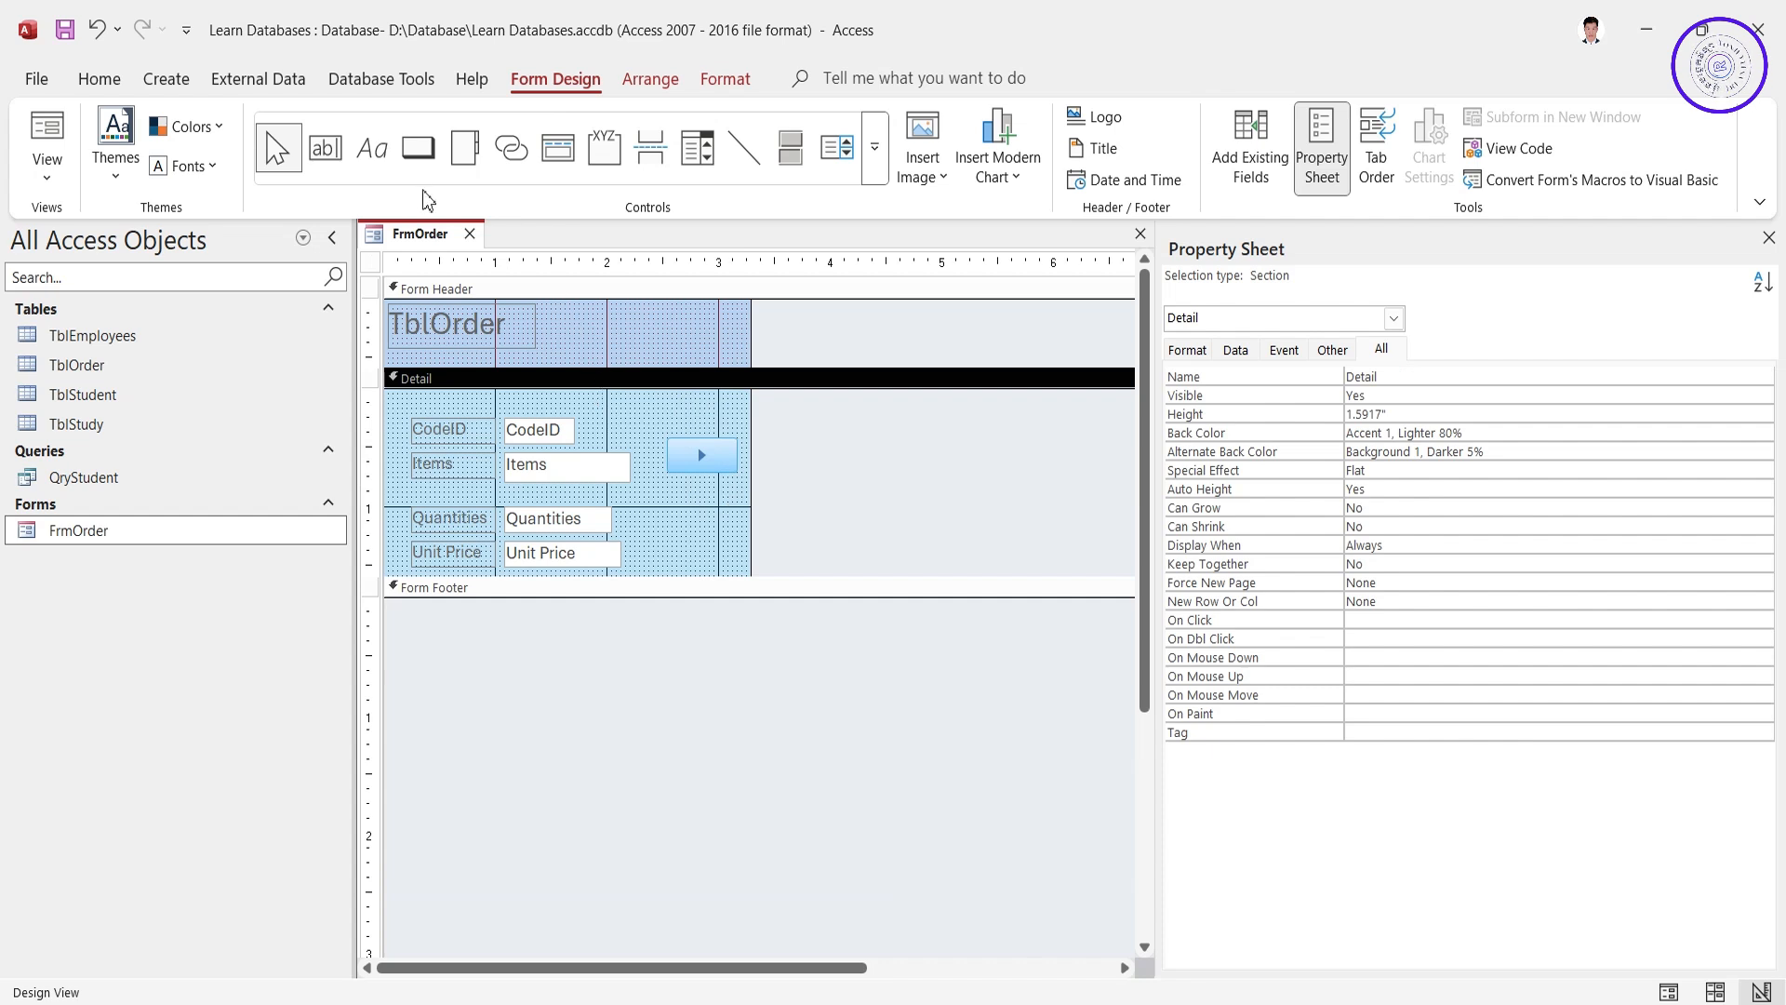
# Step: Draw a command button about 0.71 by 0.21 inches below the next-record button and assign it the Go To Previous Record action
pyautogui.click(417, 147)
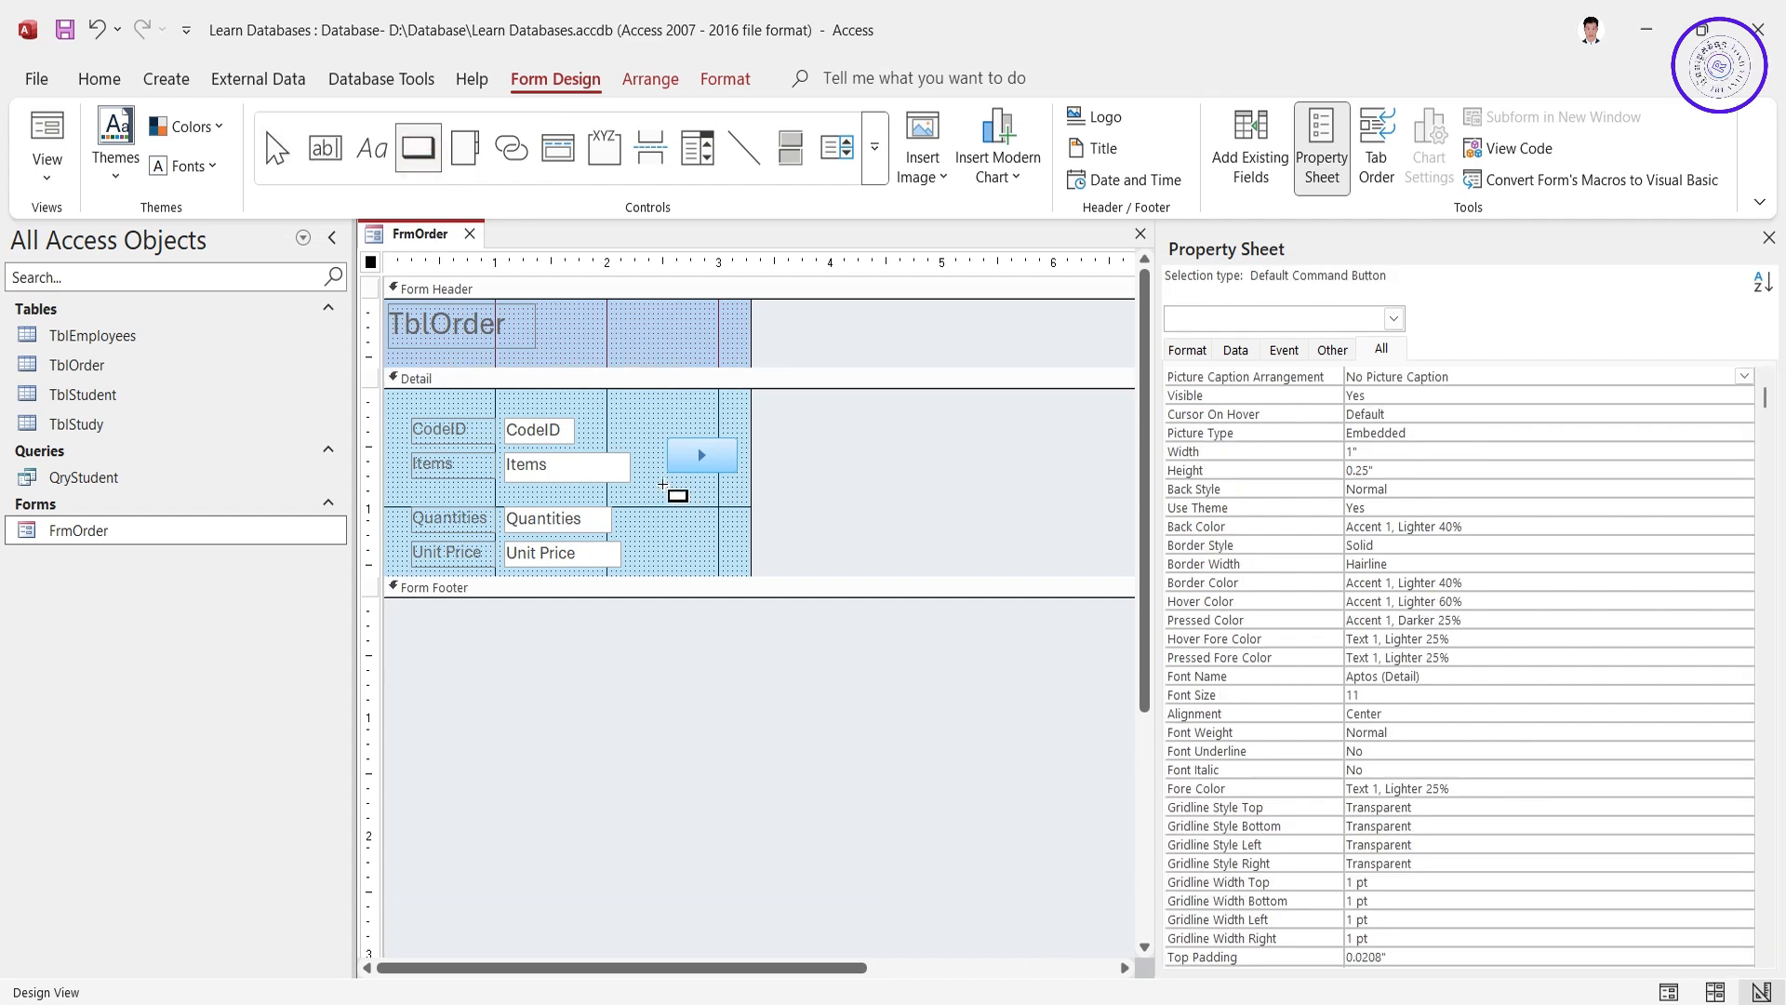
pyautogui.moveTo(662, 486); pyautogui.dragTo(742, 511)
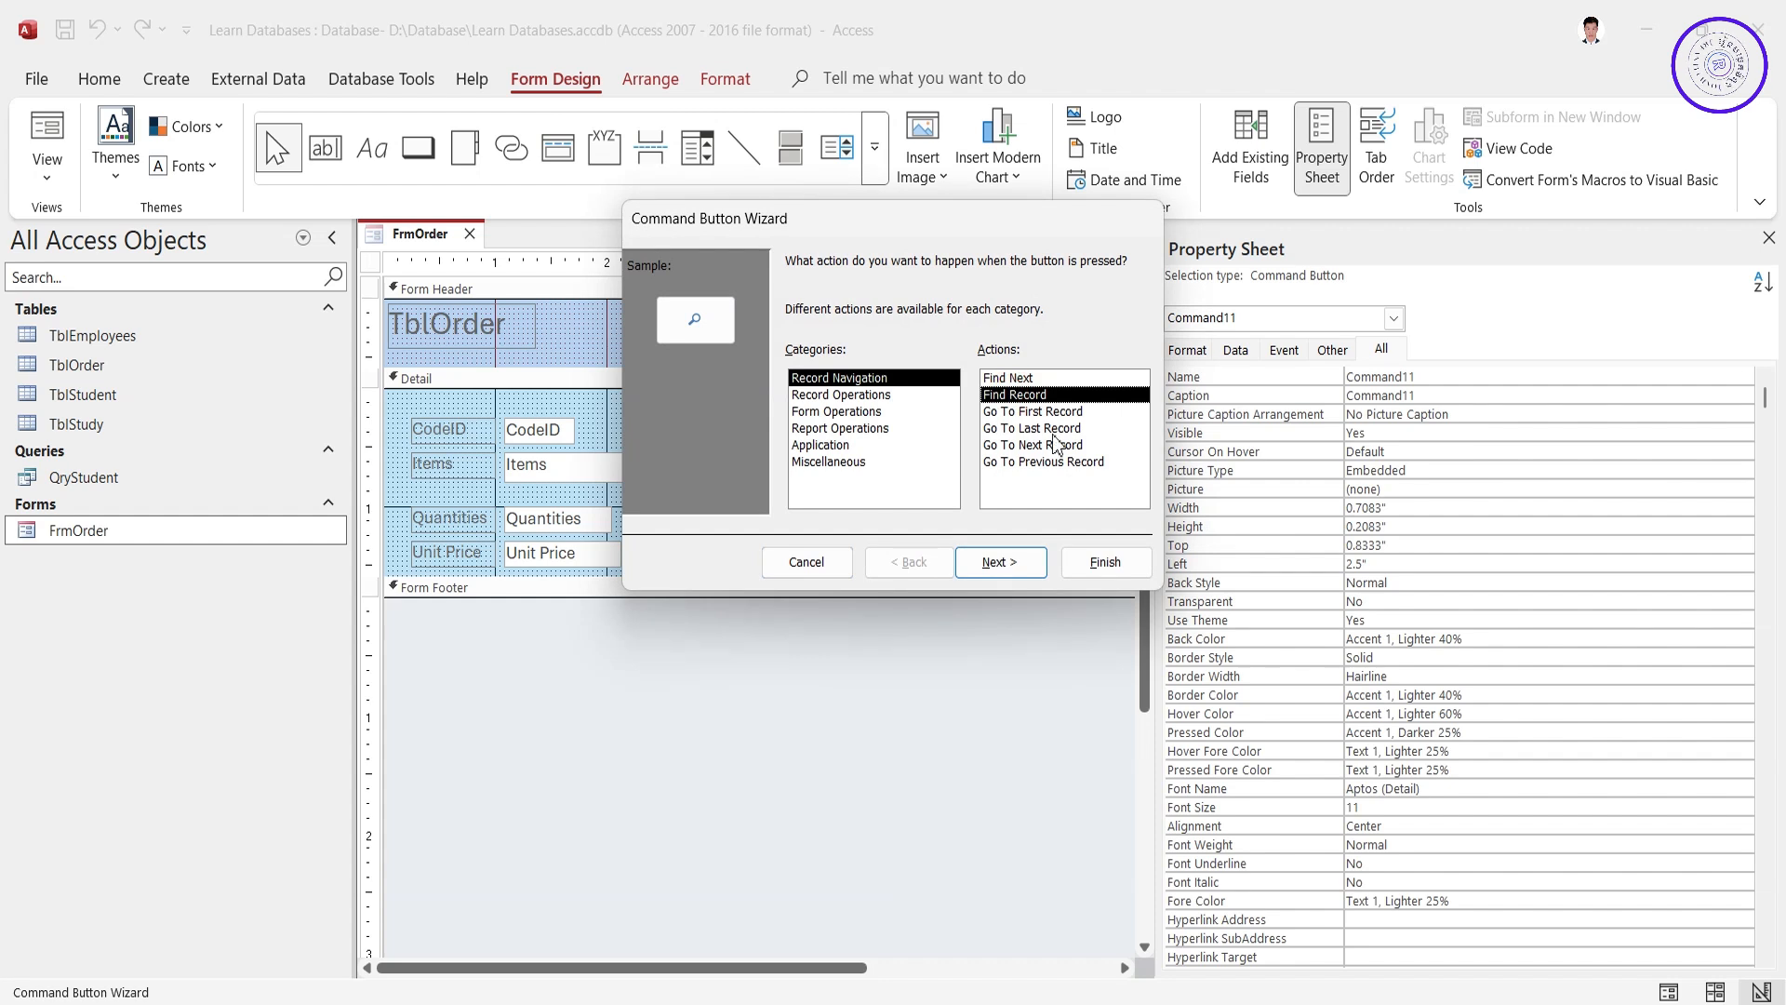
pyautogui.click(1023, 412)
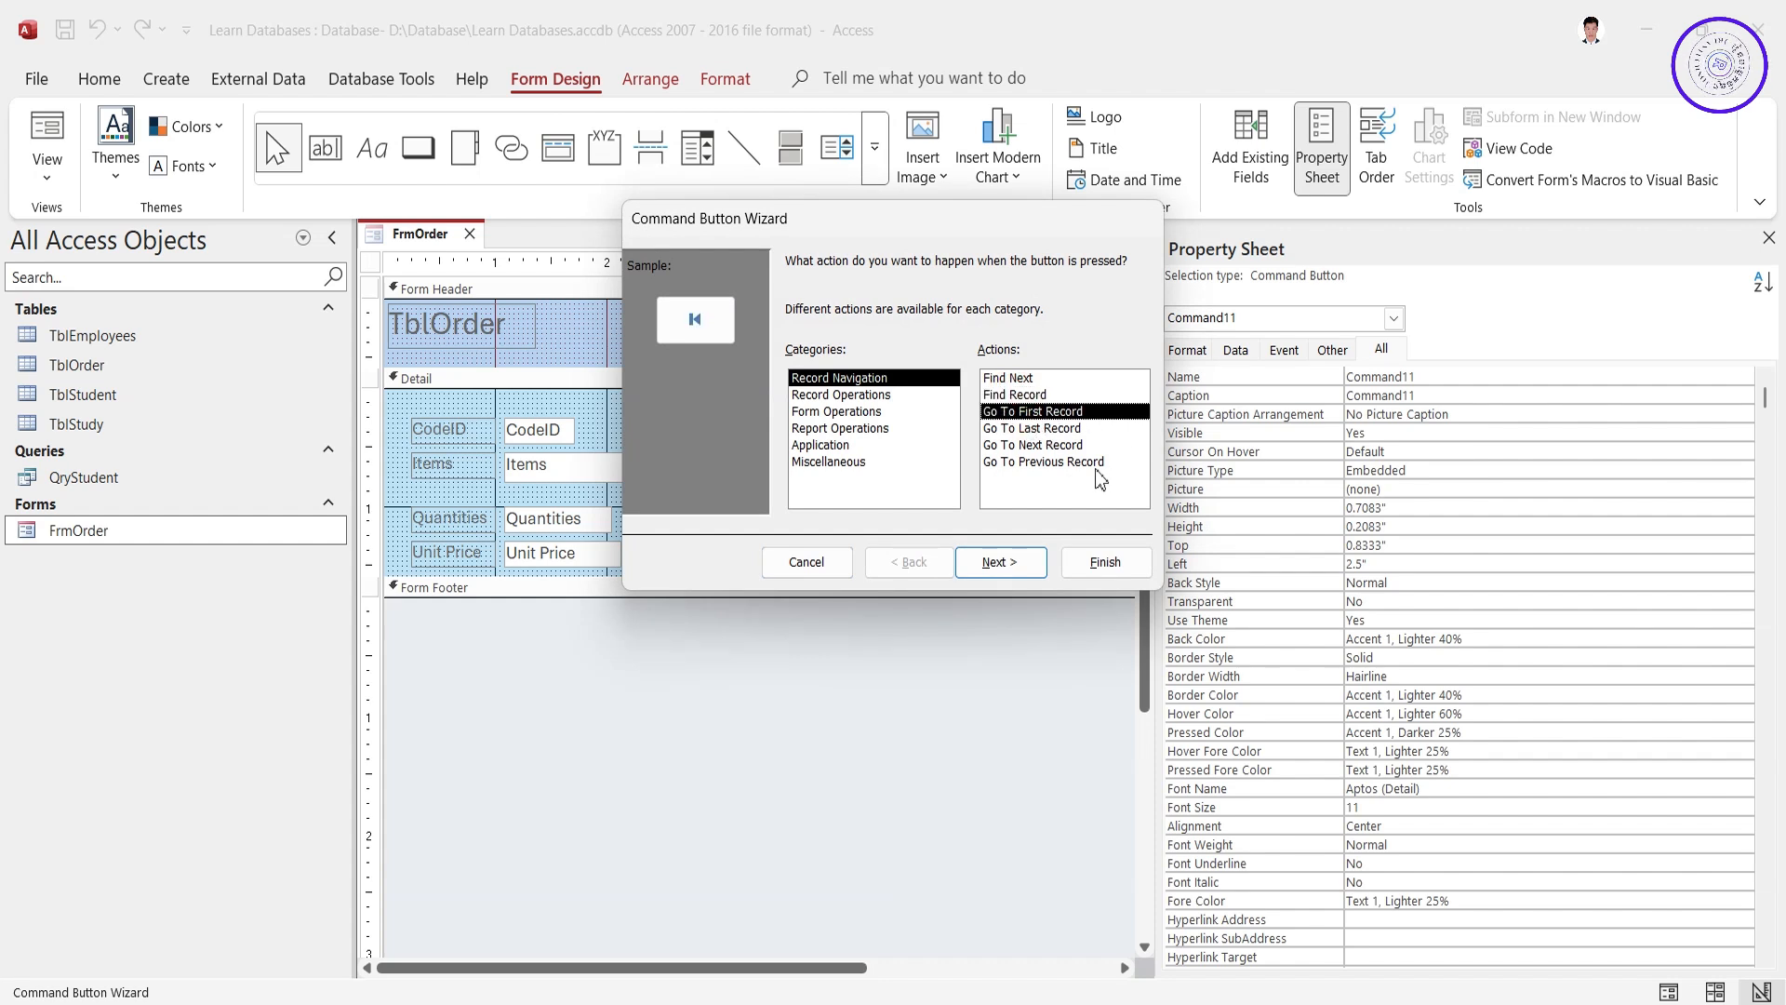
pyautogui.click(1030, 430)
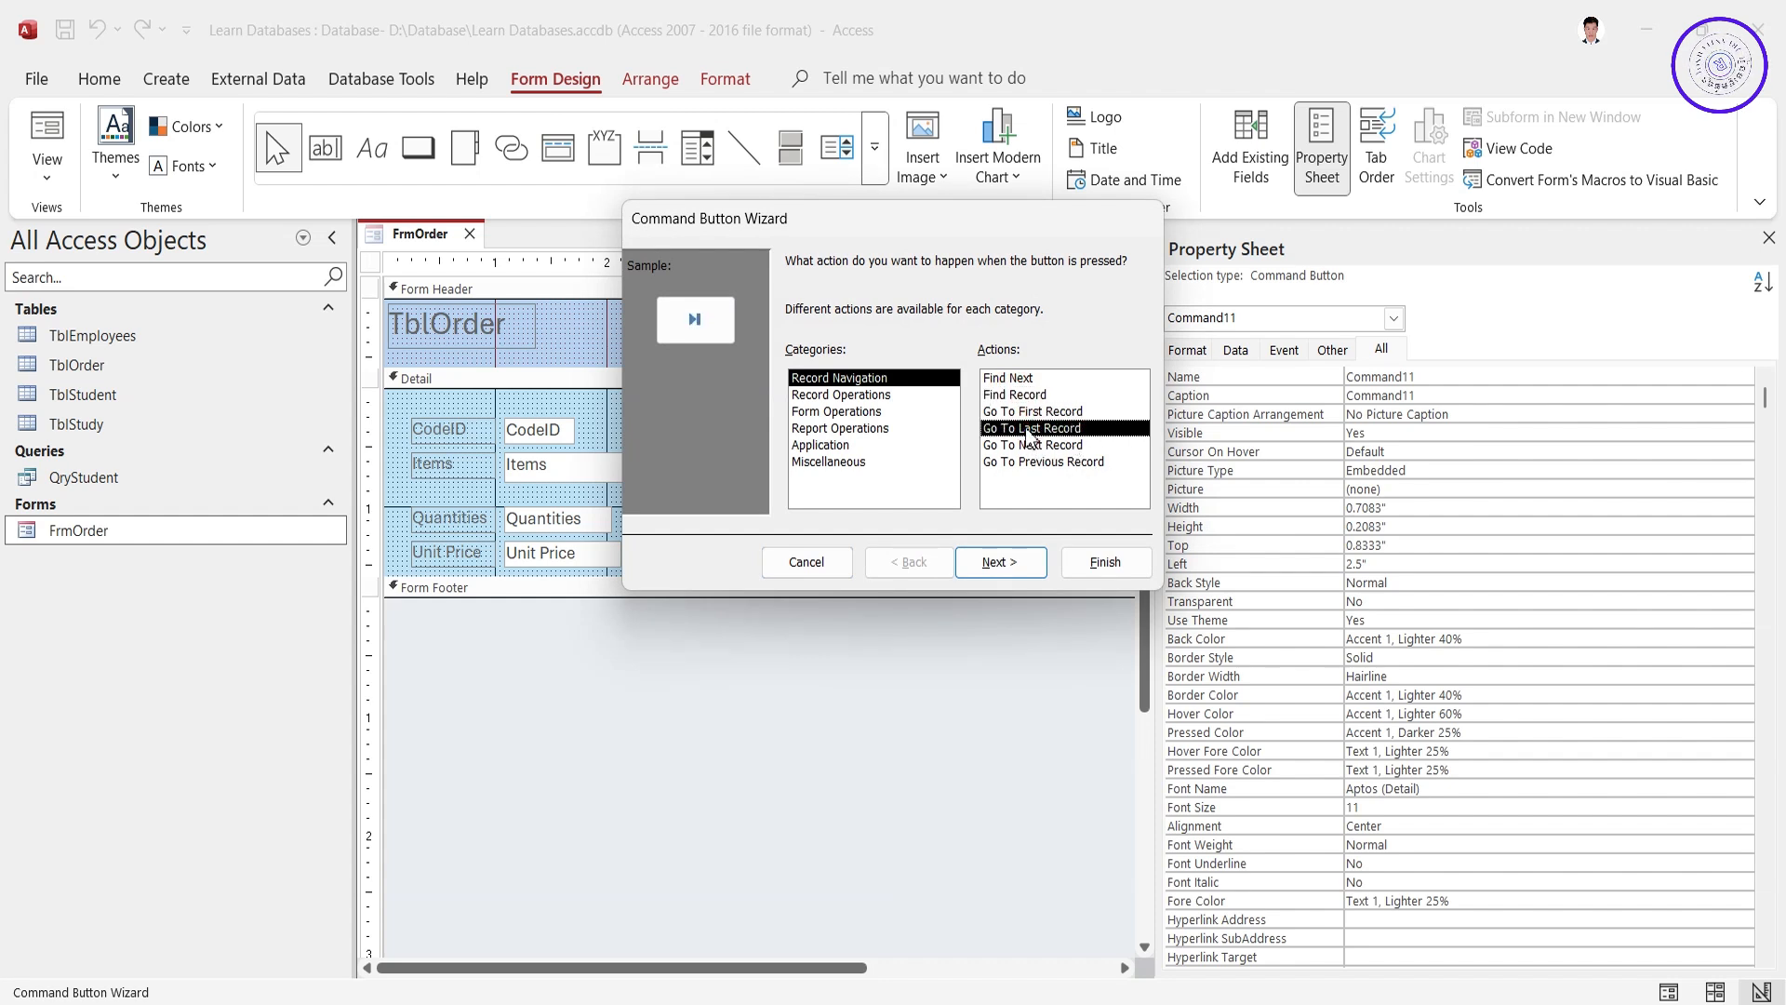
pyautogui.click(1037, 462)
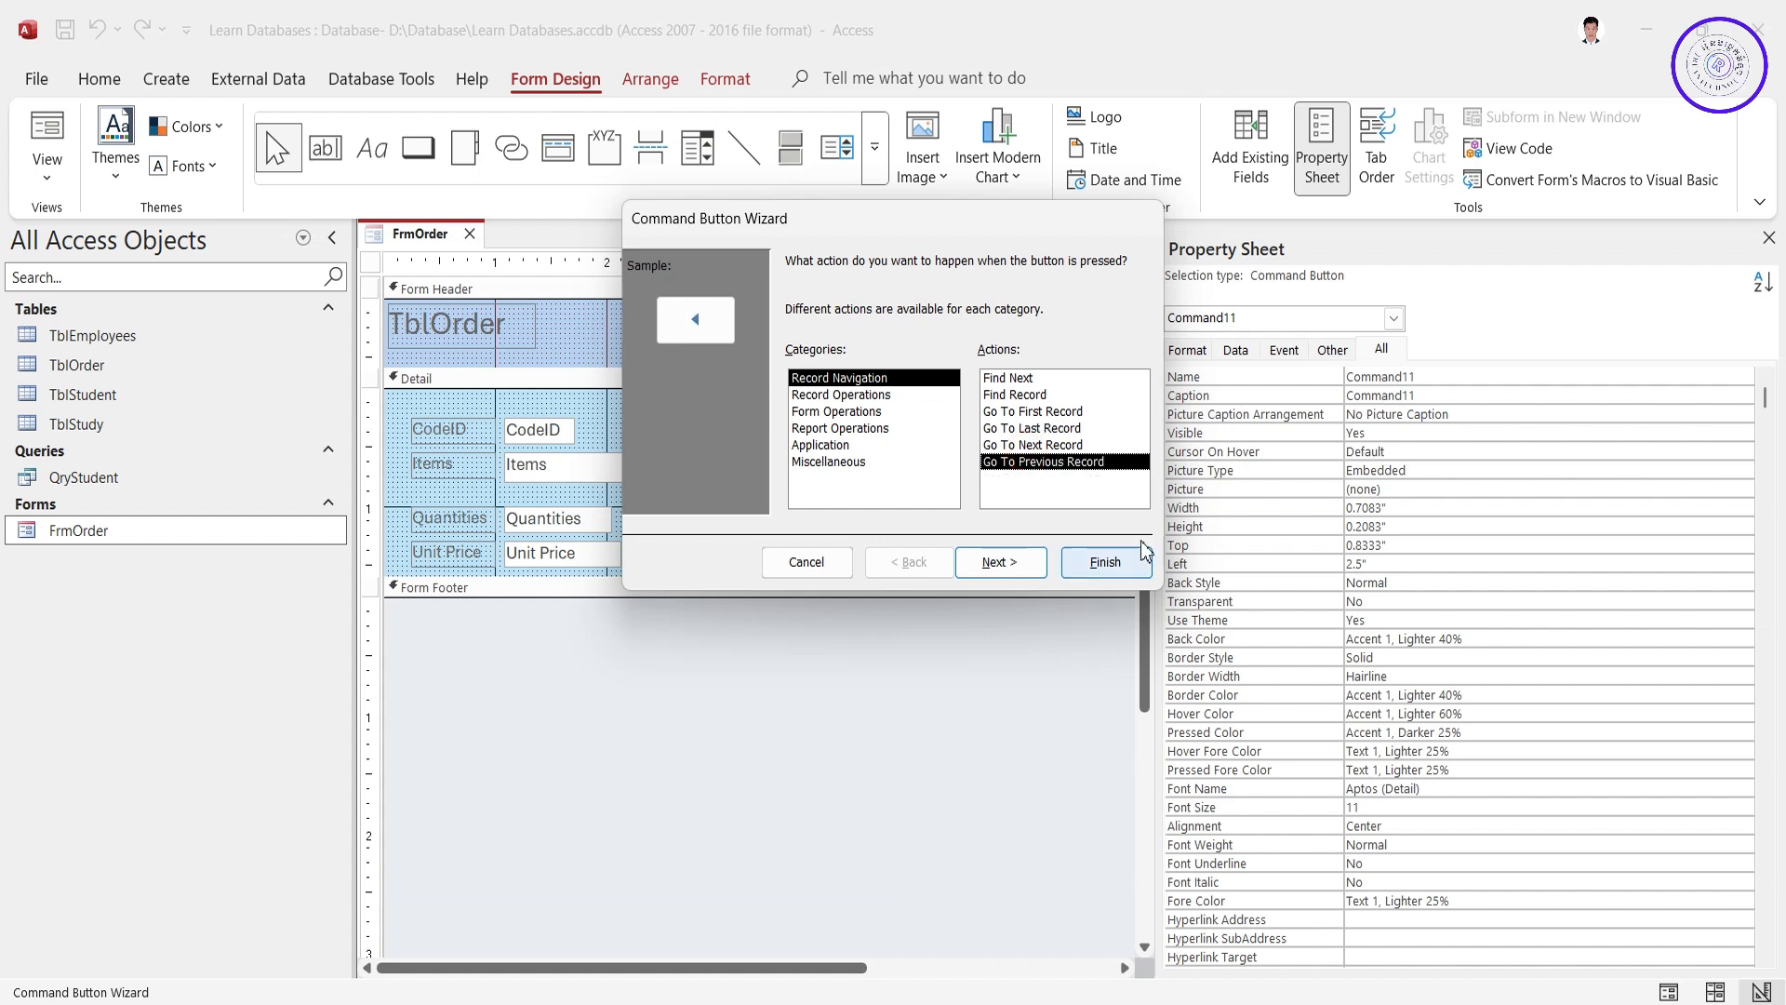
# Step: Finish the wizard with the Go To Previous picture and default name, and narrow the button to line up with the next-record button
pyautogui.click(1005, 562)
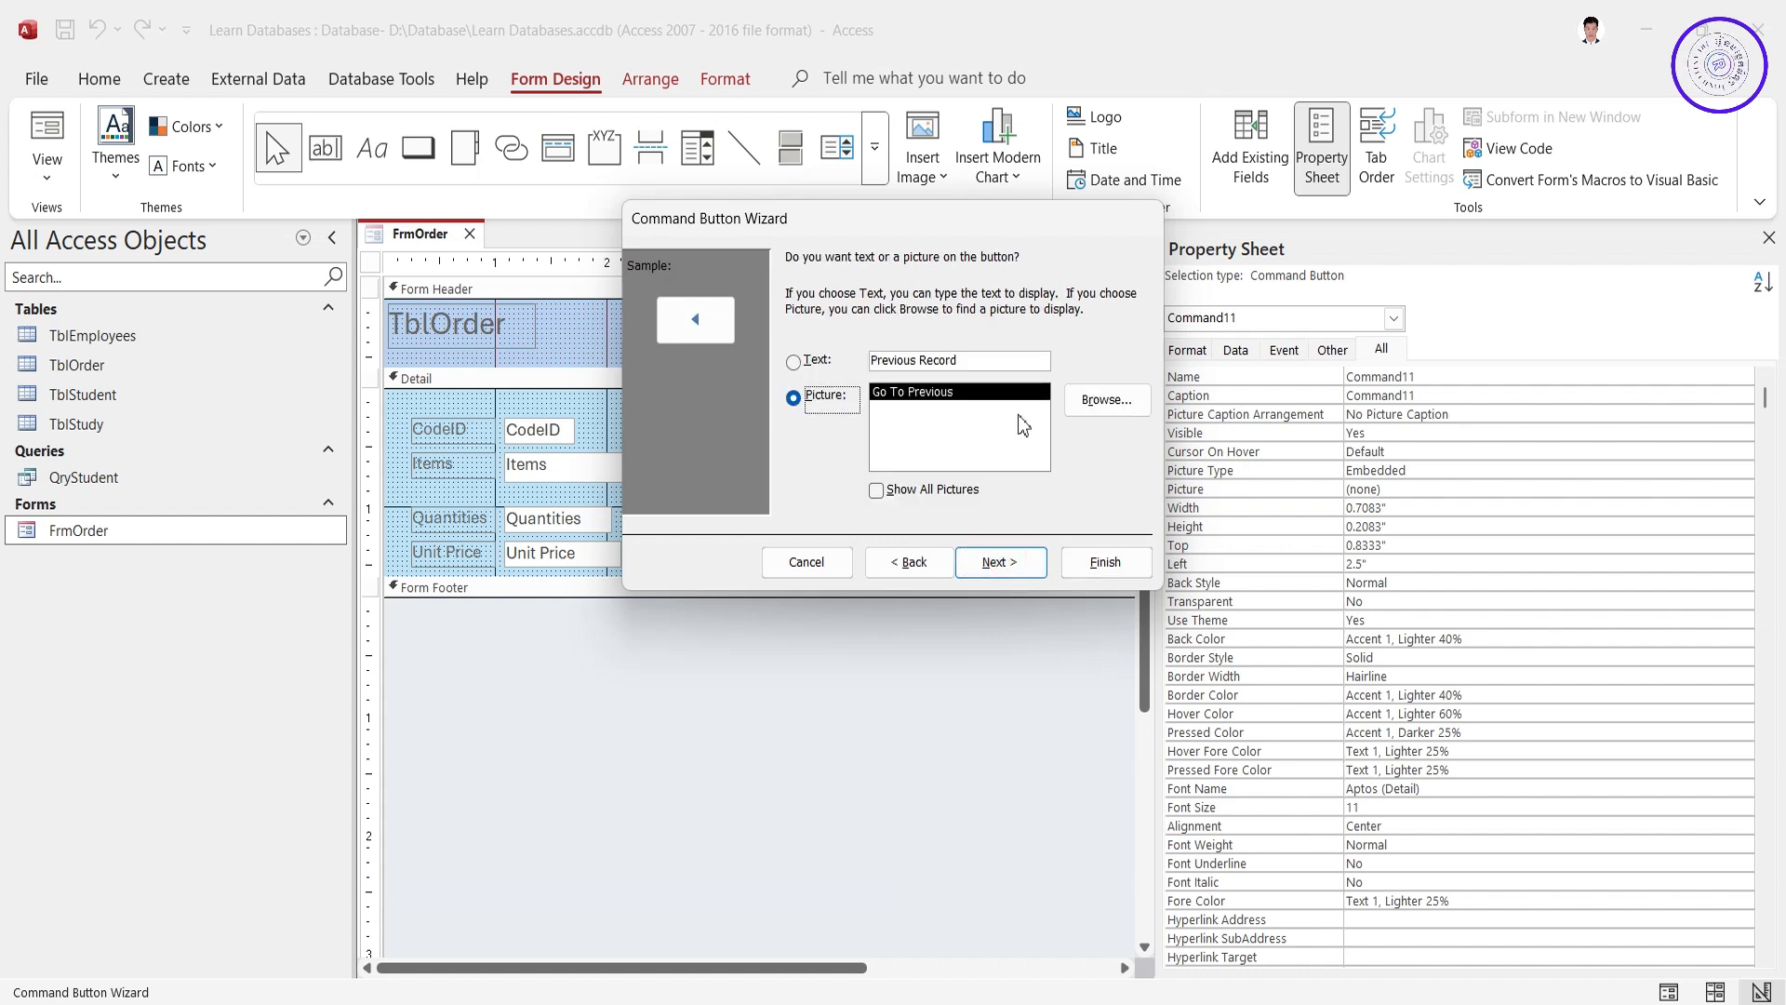
pyautogui.click(1007, 563)
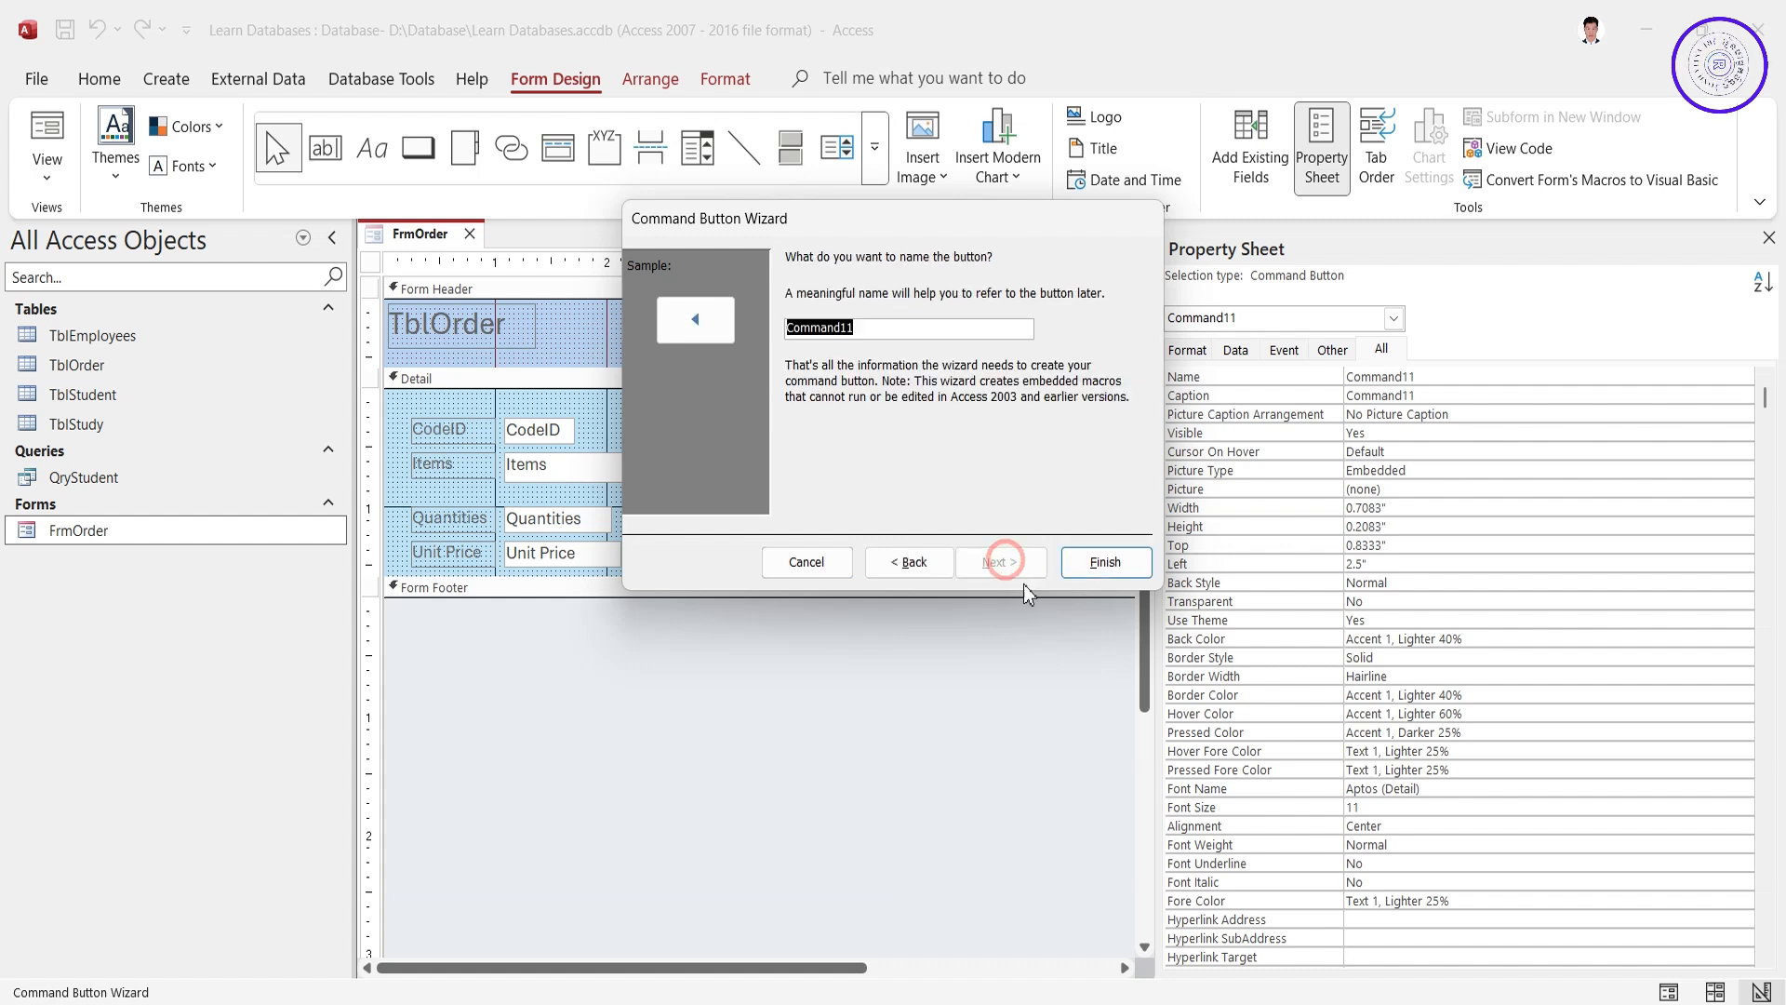
pyautogui.click(1098, 562)
pyautogui.moveTo(709, 508)
pyautogui.mouseDown()
pyautogui.moveTo(729, 508)
pyautogui.moveTo(695, 535)
pyautogui.moveTo(709, 468)
pyautogui.moveTo(733, 504)
pyautogui.mouseUp()
pyautogui.click(722, 516)
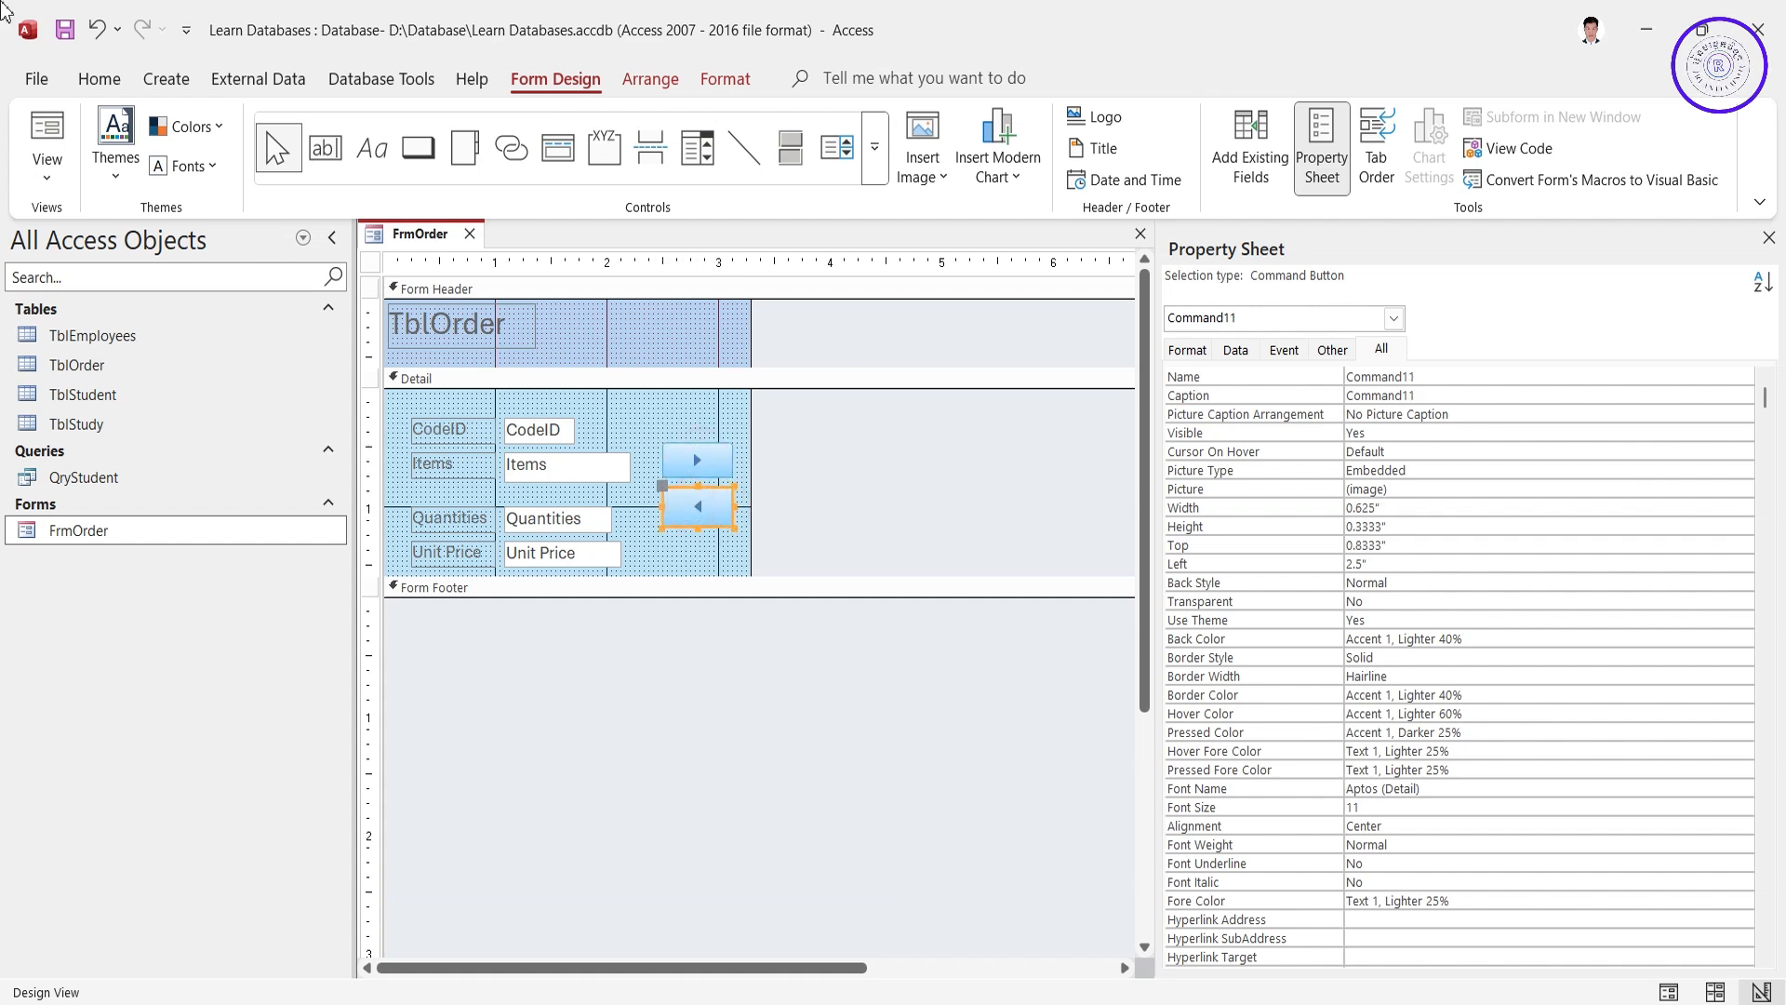
# Step: Display the form in Form View and test both navigation buttons by moving forward and backward through the records
pyautogui.click(47, 130)
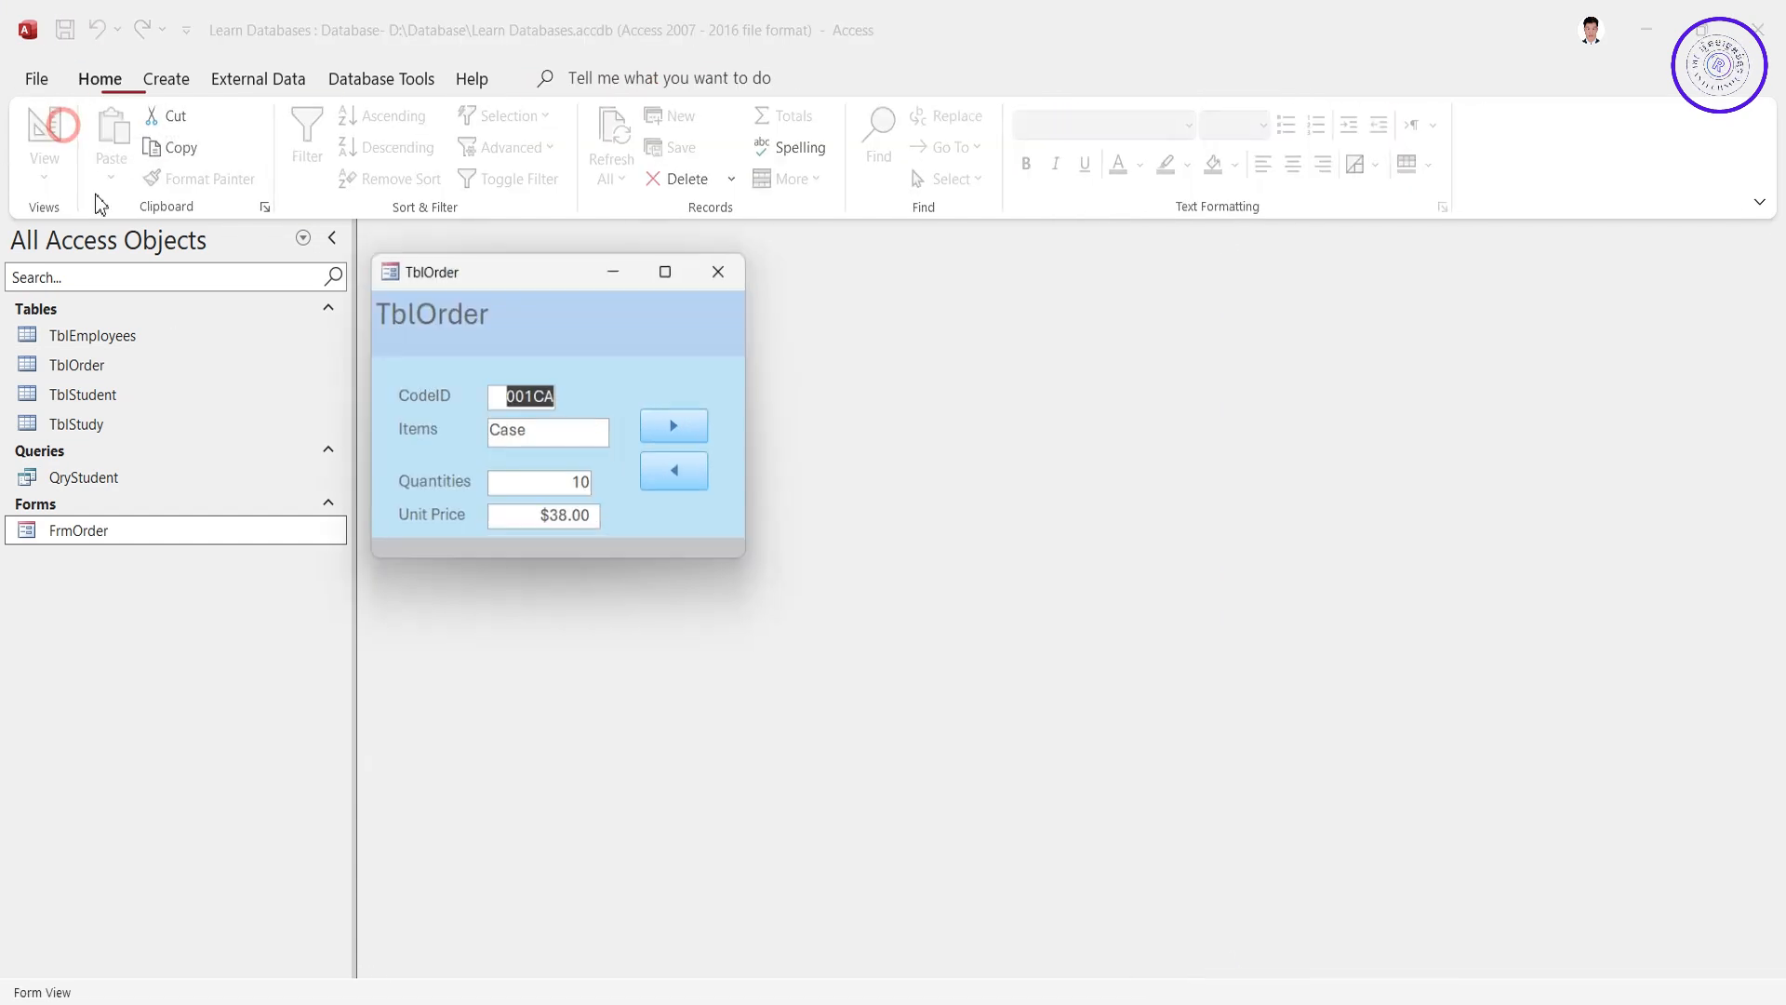
pyautogui.click(680, 425)
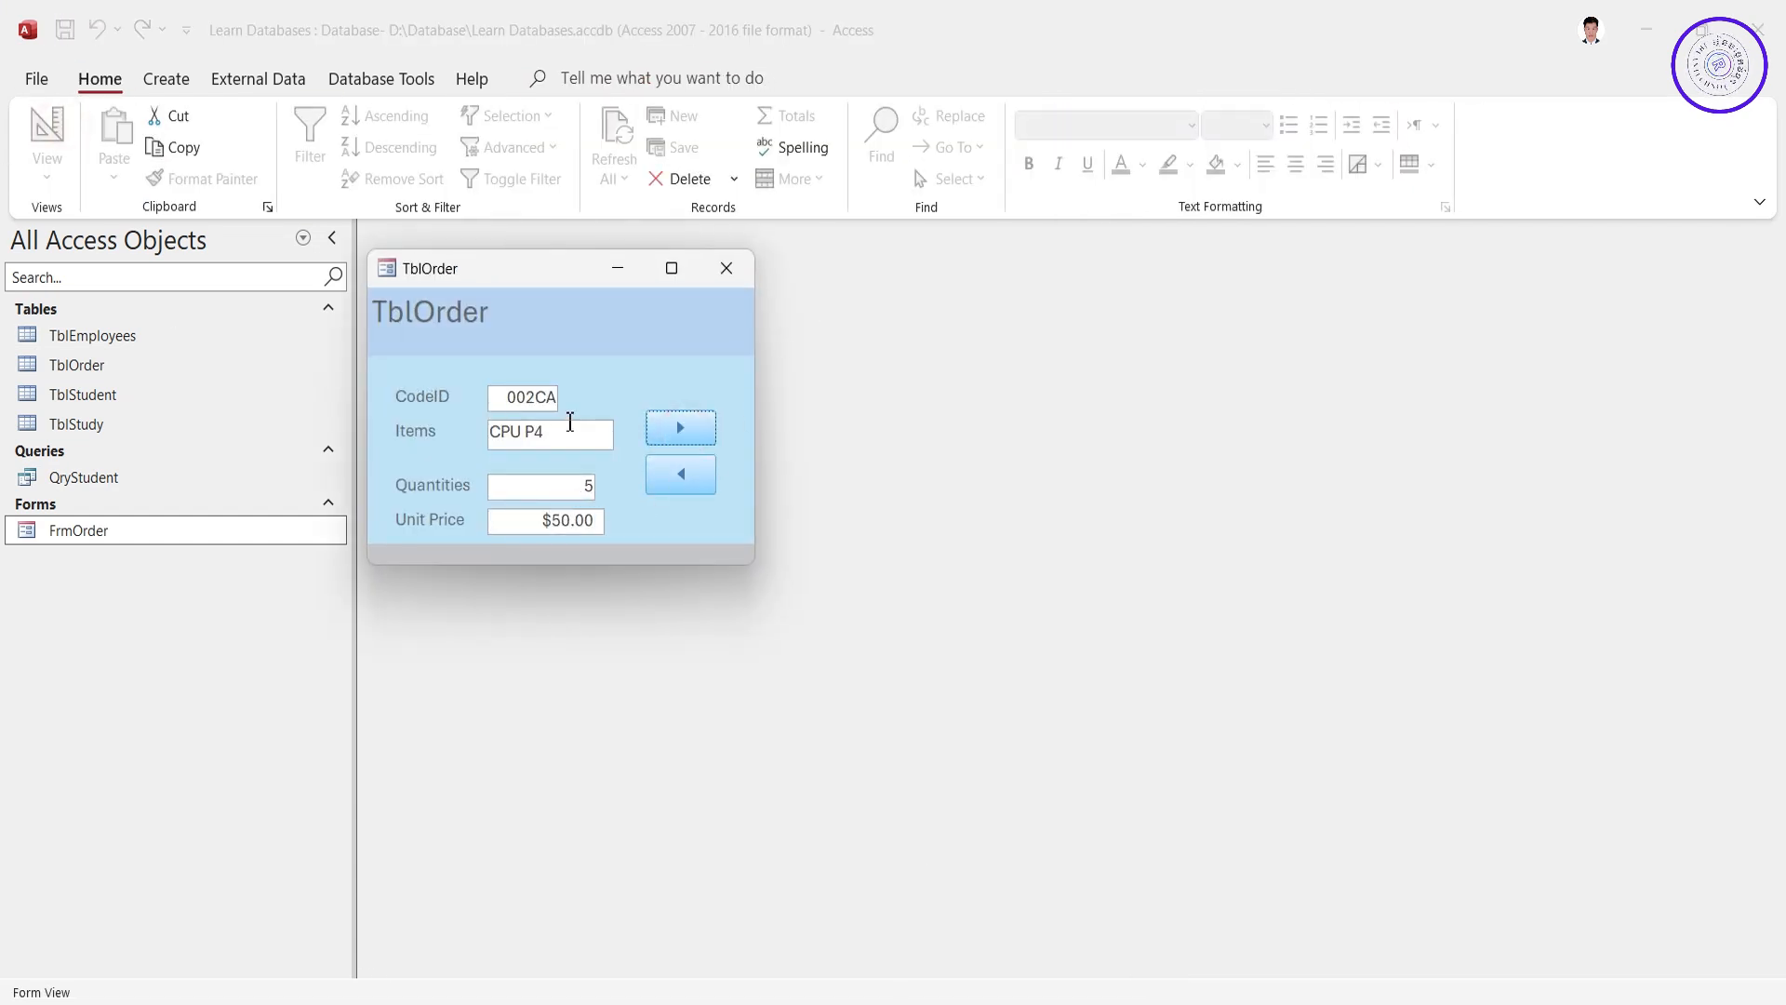
pyautogui.click(679, 421)
pyautogui.click(680, 428)
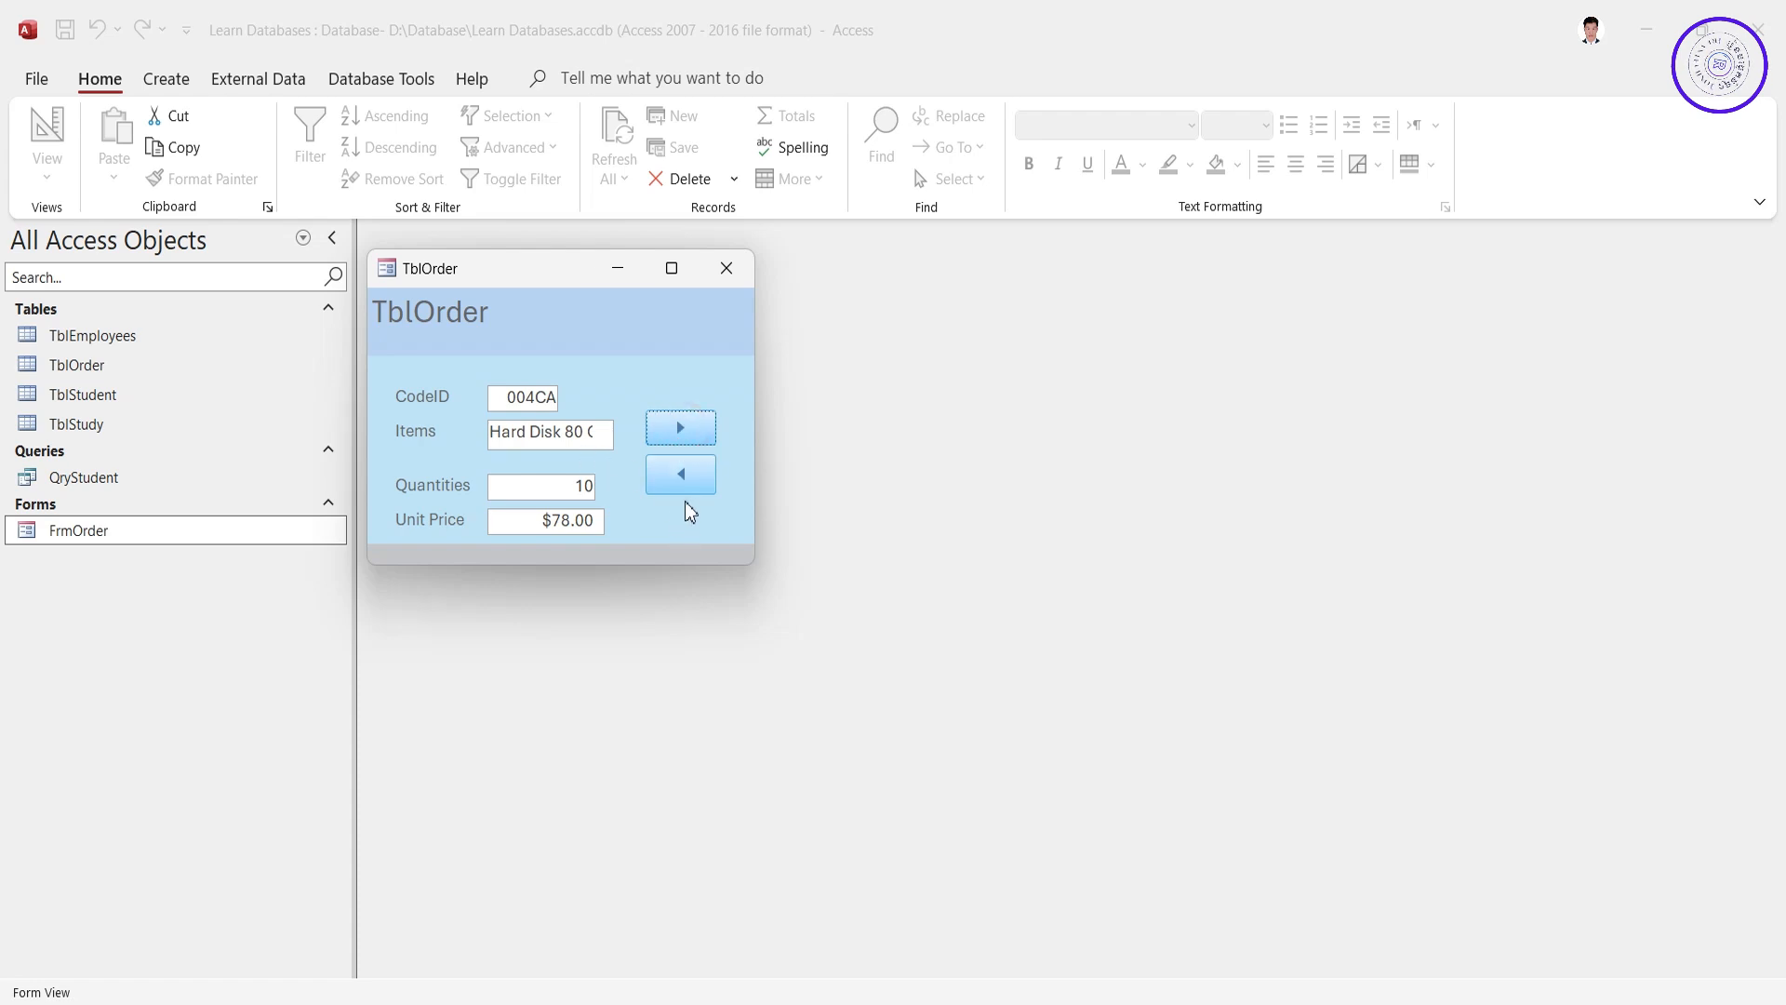
pyautogui.click(680, 476)
pyautogui.click(678, 477)
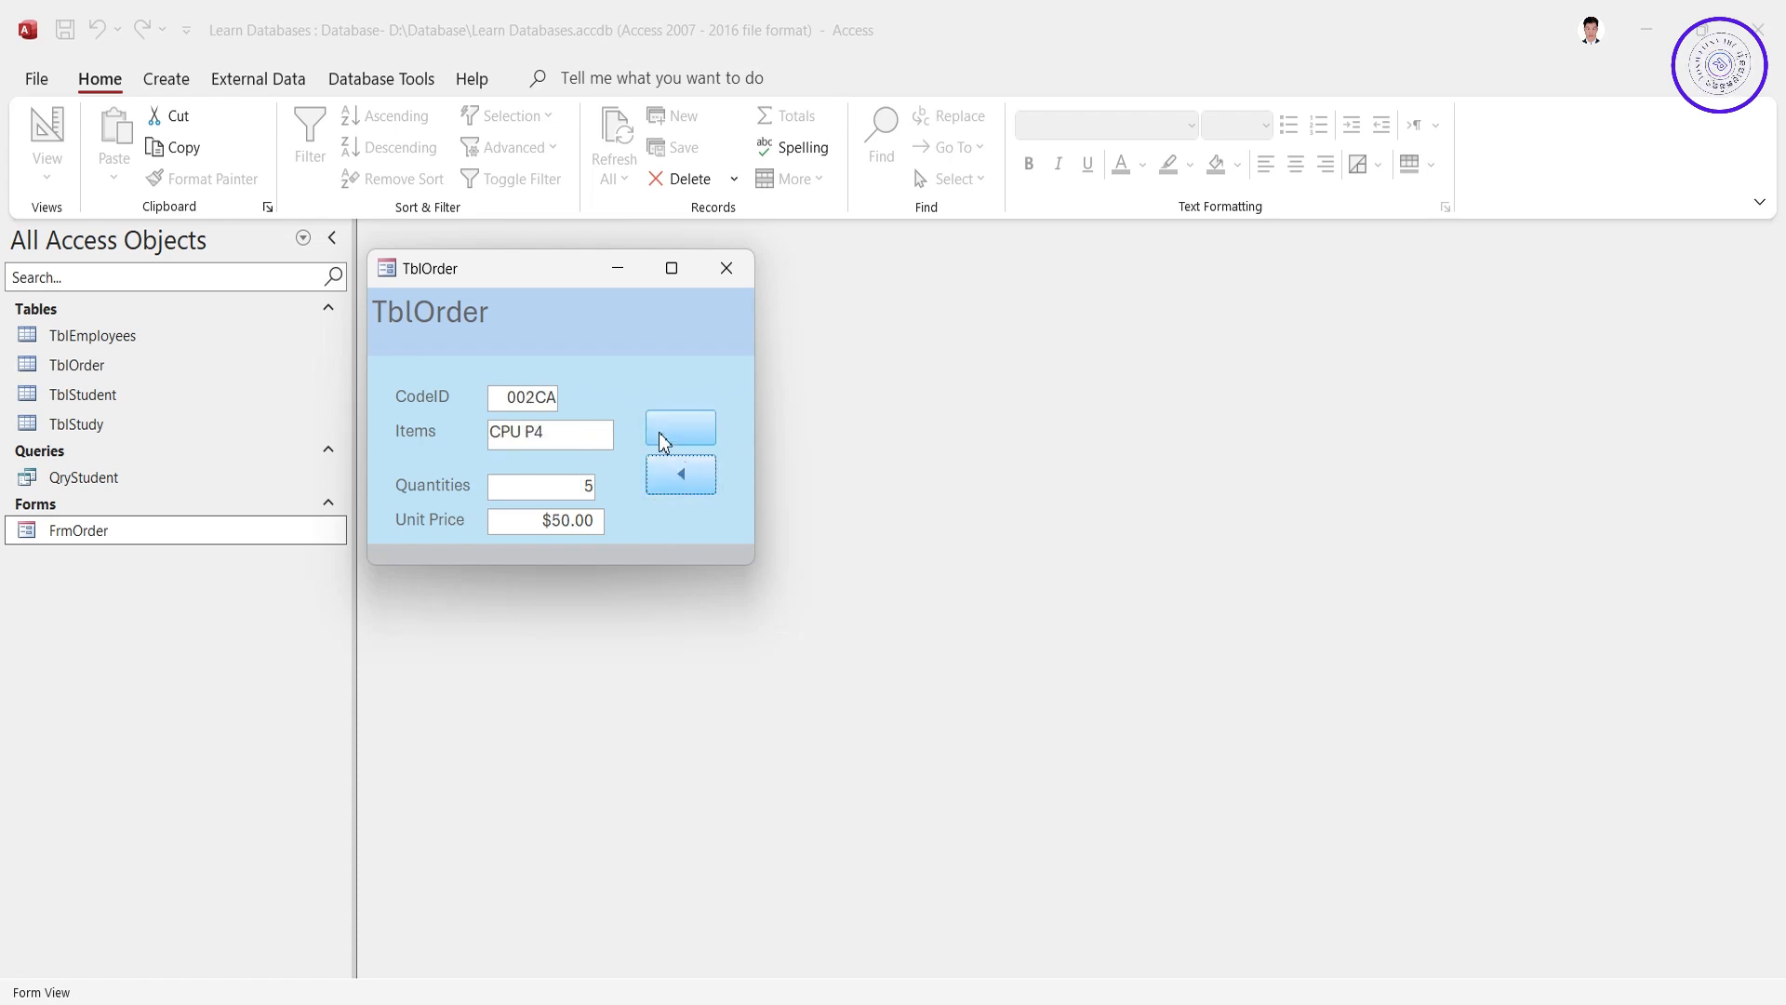
pyautogui.click(654, 470)
pyautogui.click(701, 433)
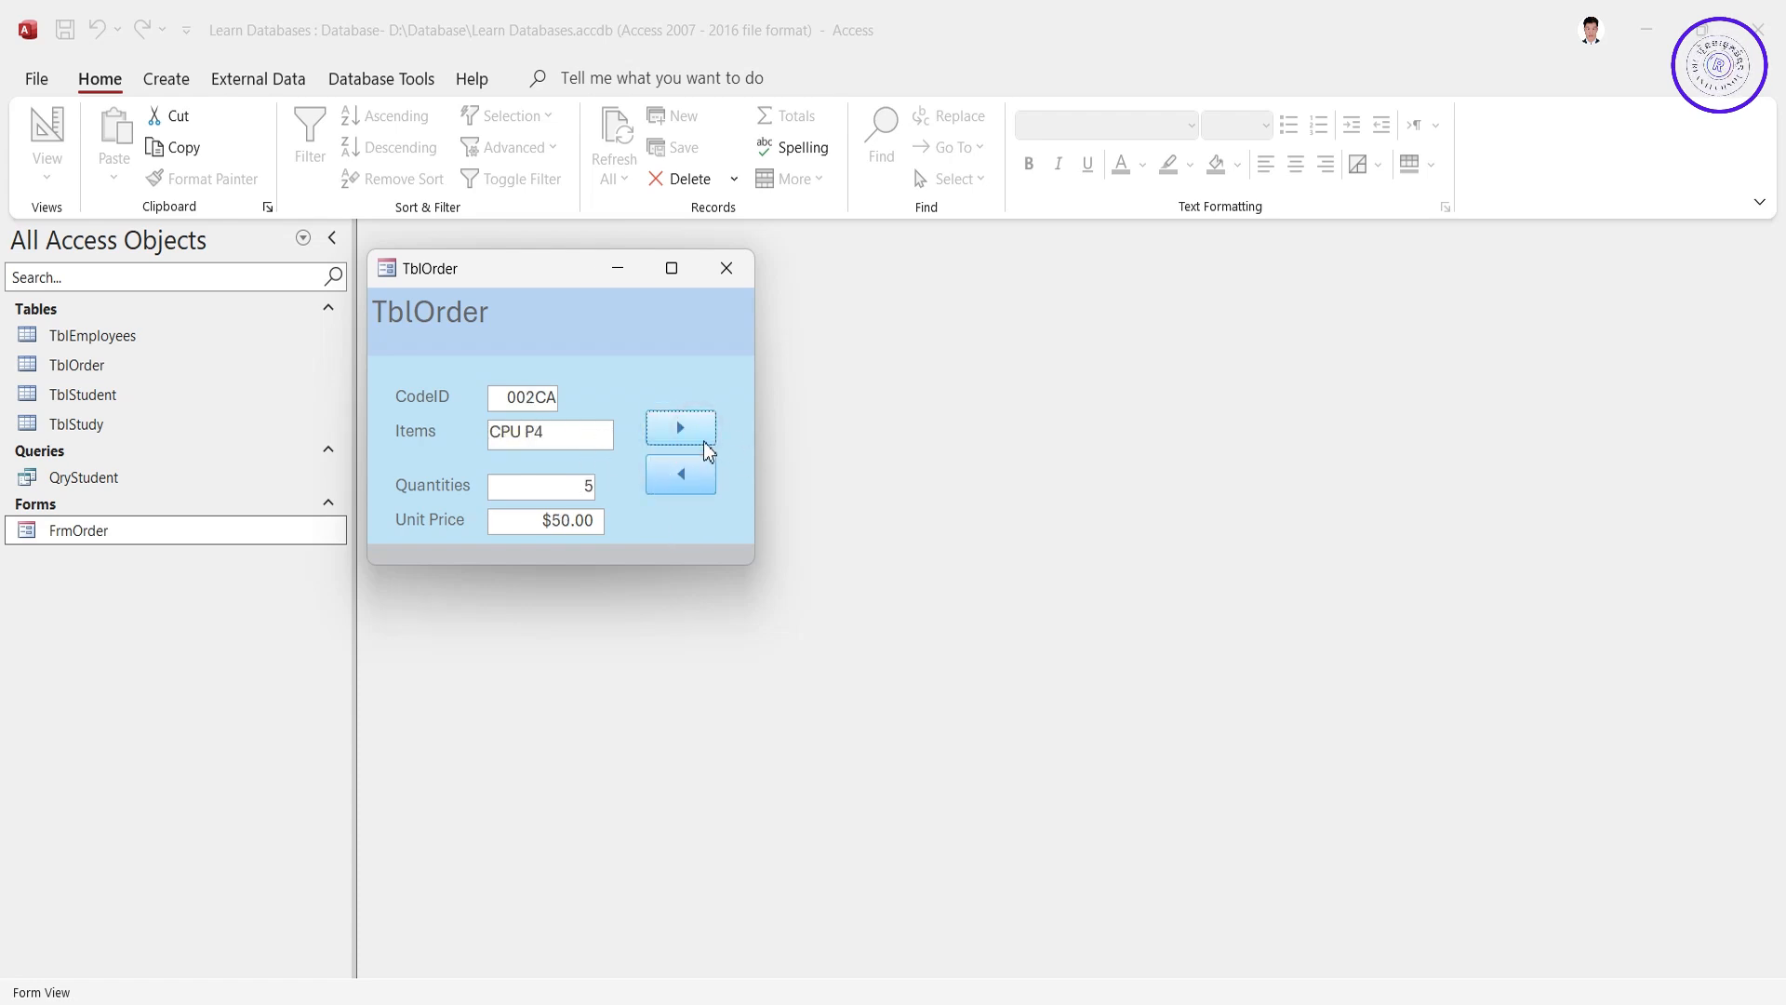
pyautogui.click(704, 441)
pyautogui.click(703, 441)
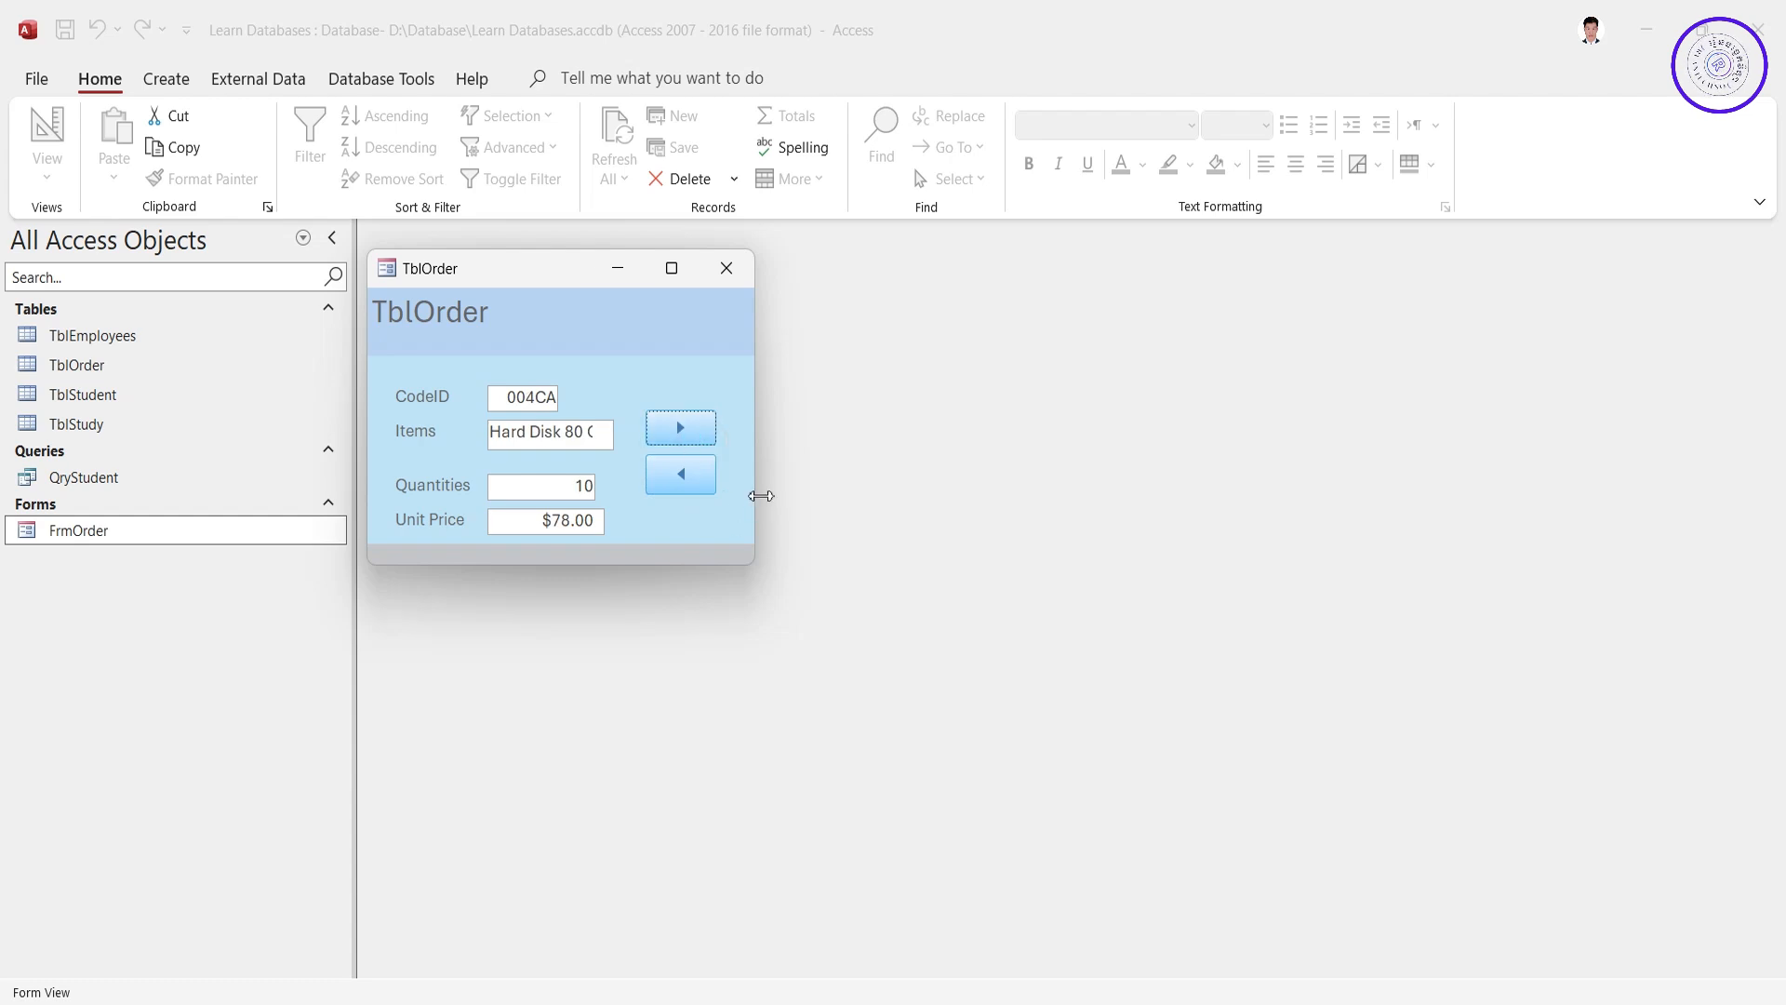
# Step: Enlarge and reposition the pop-up form window, and advance through further records to check how the Items text fits
pyautogui.moveTo(755, 502); pyautogui.dragTo(927, 521)
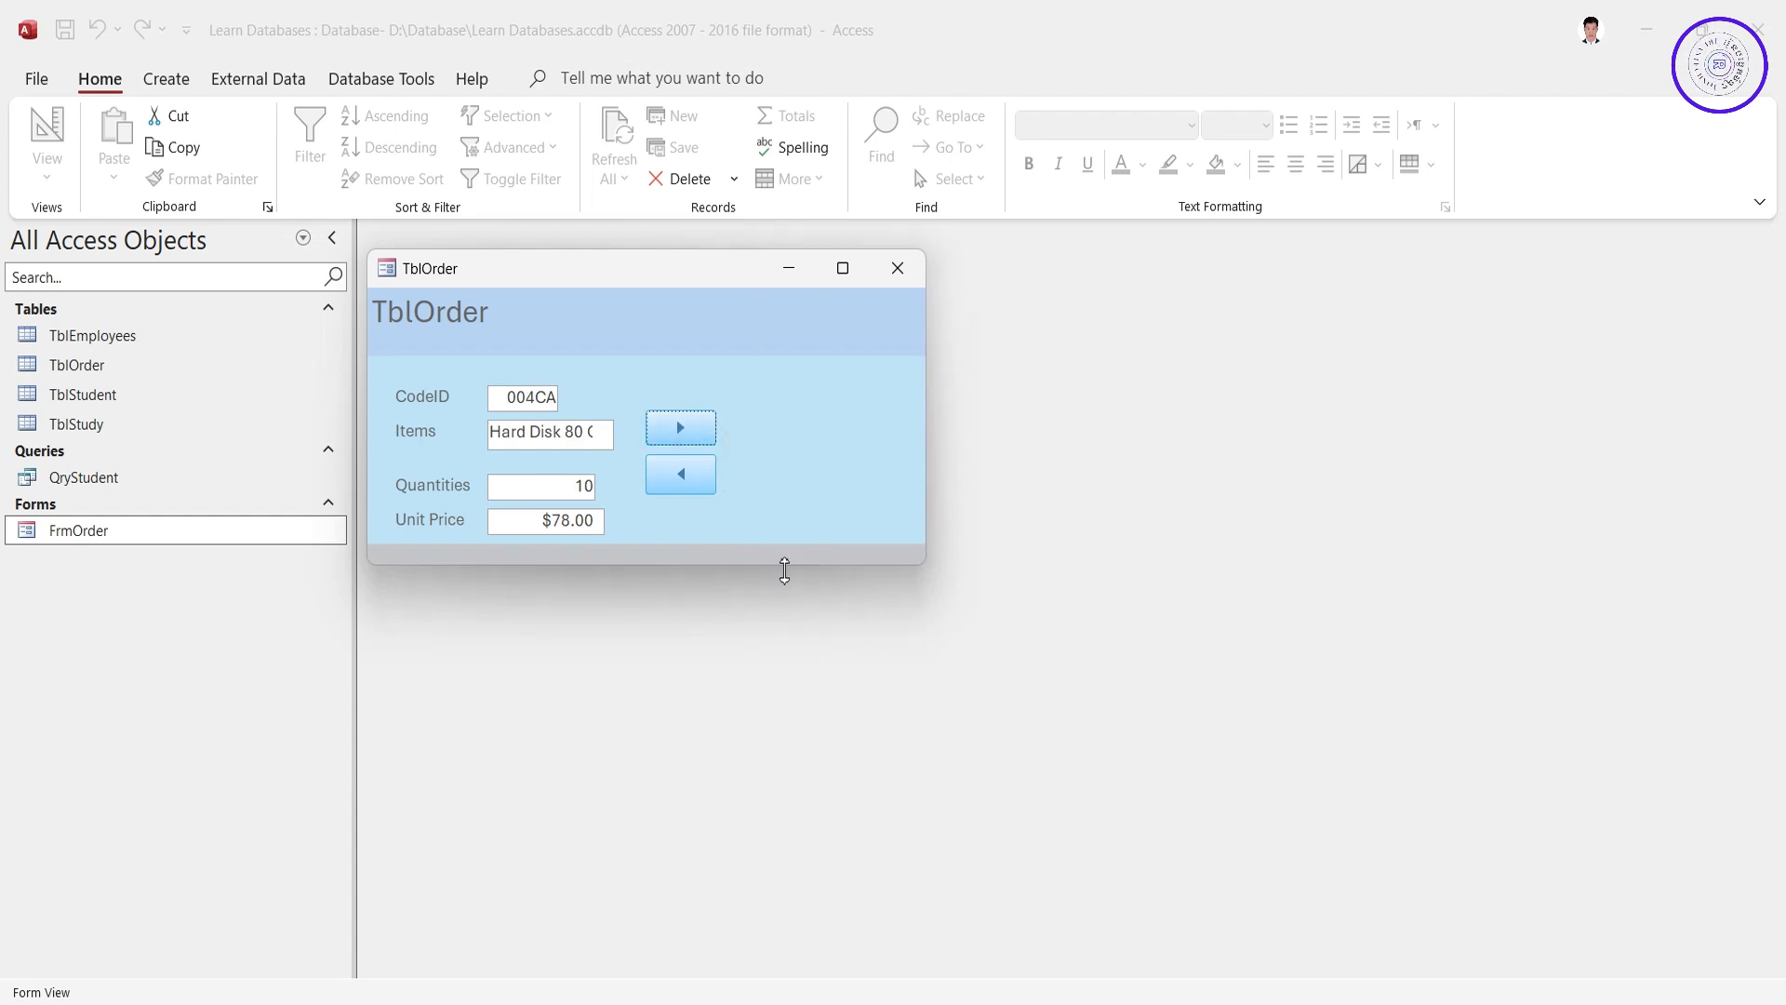
pyautogui.moveTo(784, 570); pyautogui.dragTo(790, 690)
pyautogui.moveTo(493, 275); pyautogui.dragTo(745, 288)
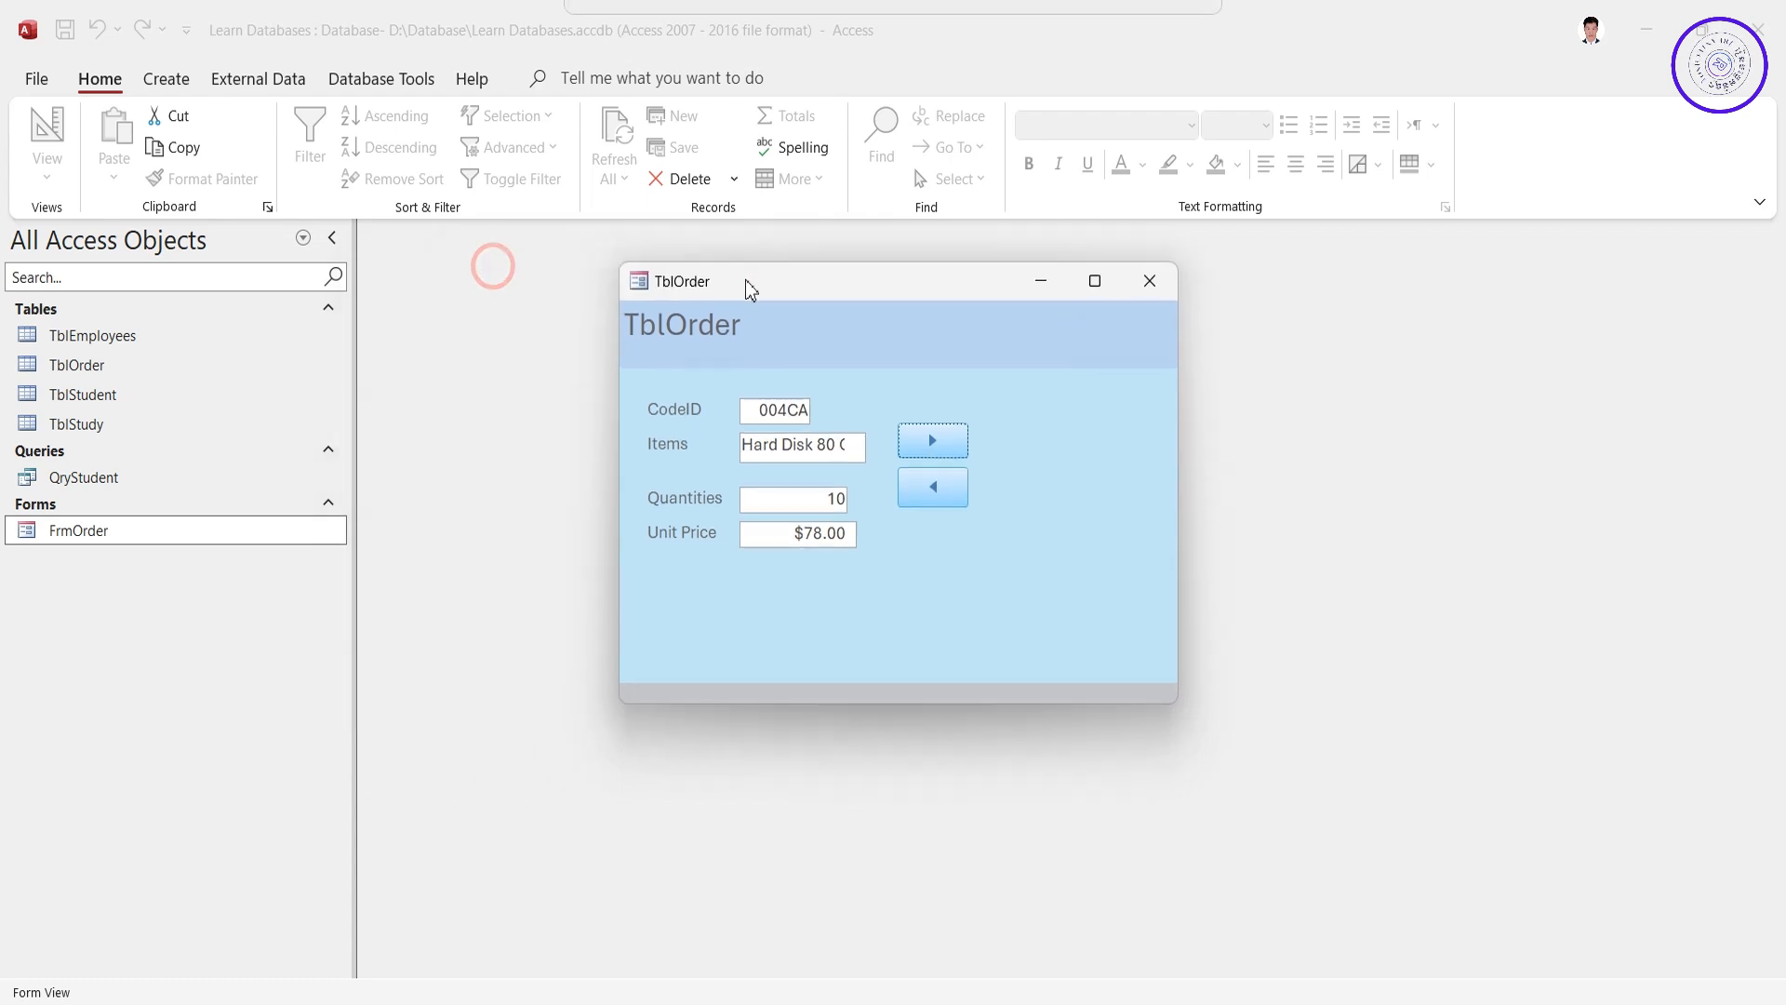
pyautogui.doubleClick(844, 444)
pyautogui.click(942, 442)
pyautogui.click(947, 443)
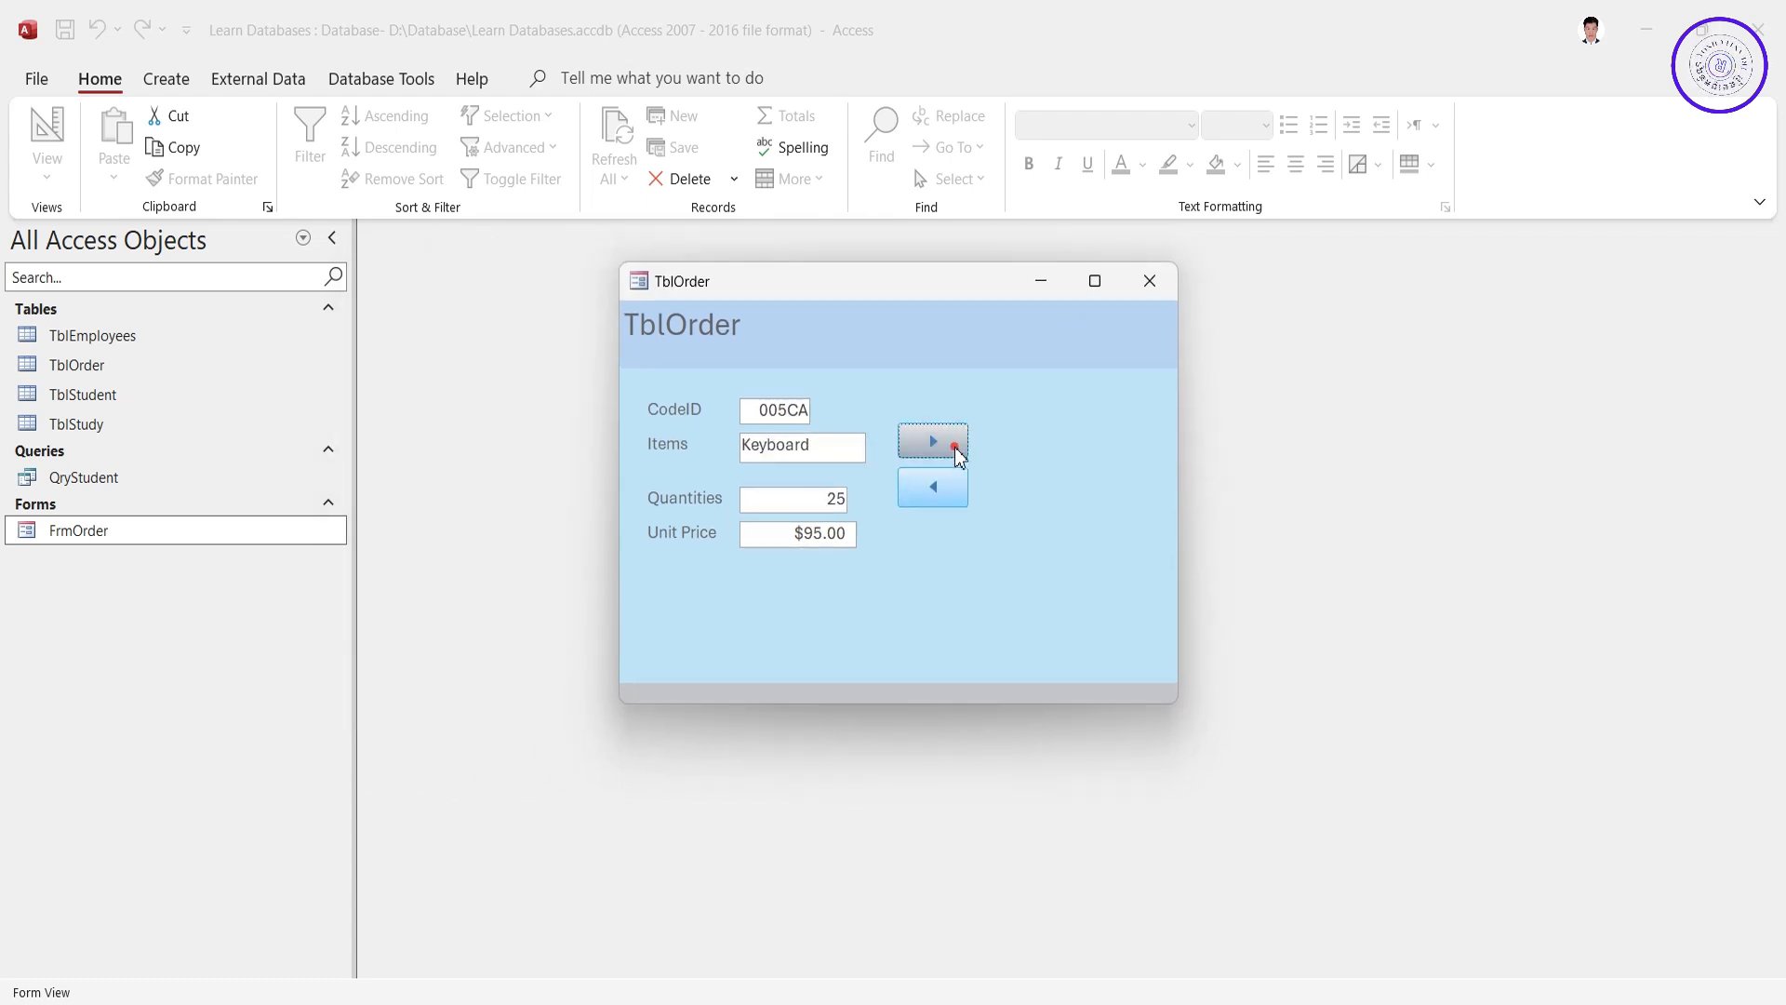
pyautogui.click(952, 443)
# Step: Return the form to Design View and widen the Items text box slightly toward the navigation buttons
pyautogui.rightClick(749, 288)
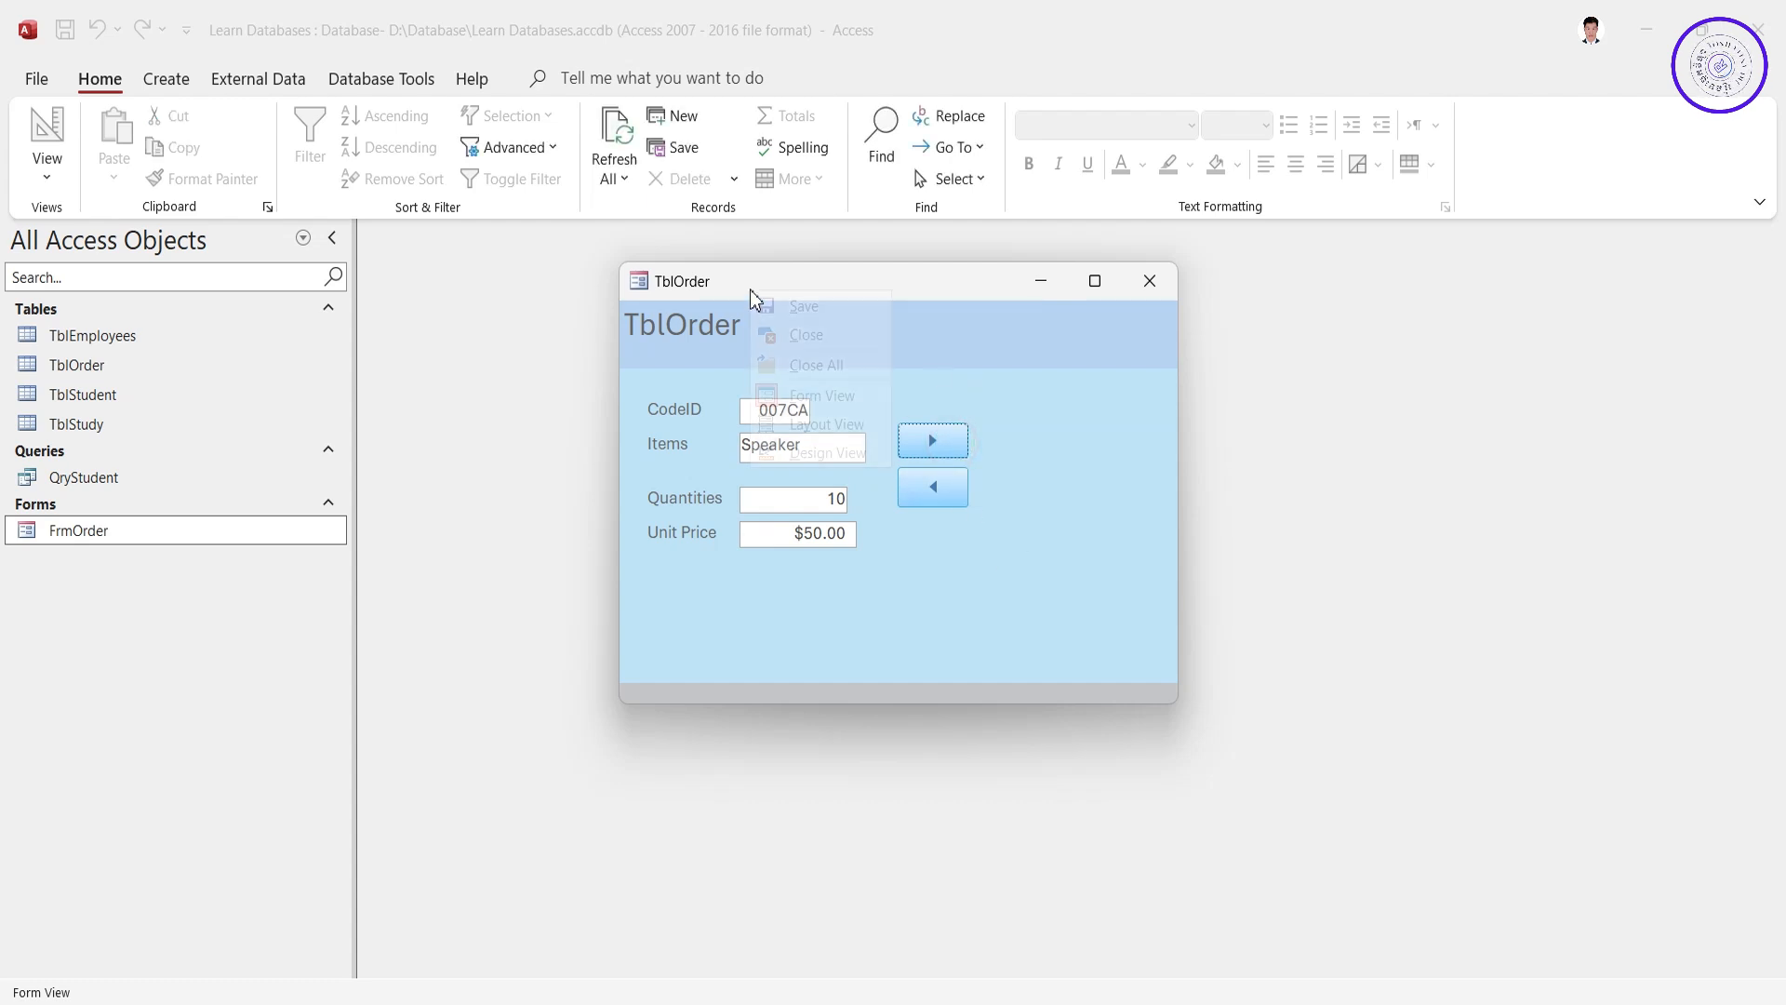
pyautogui.click(815, 452)
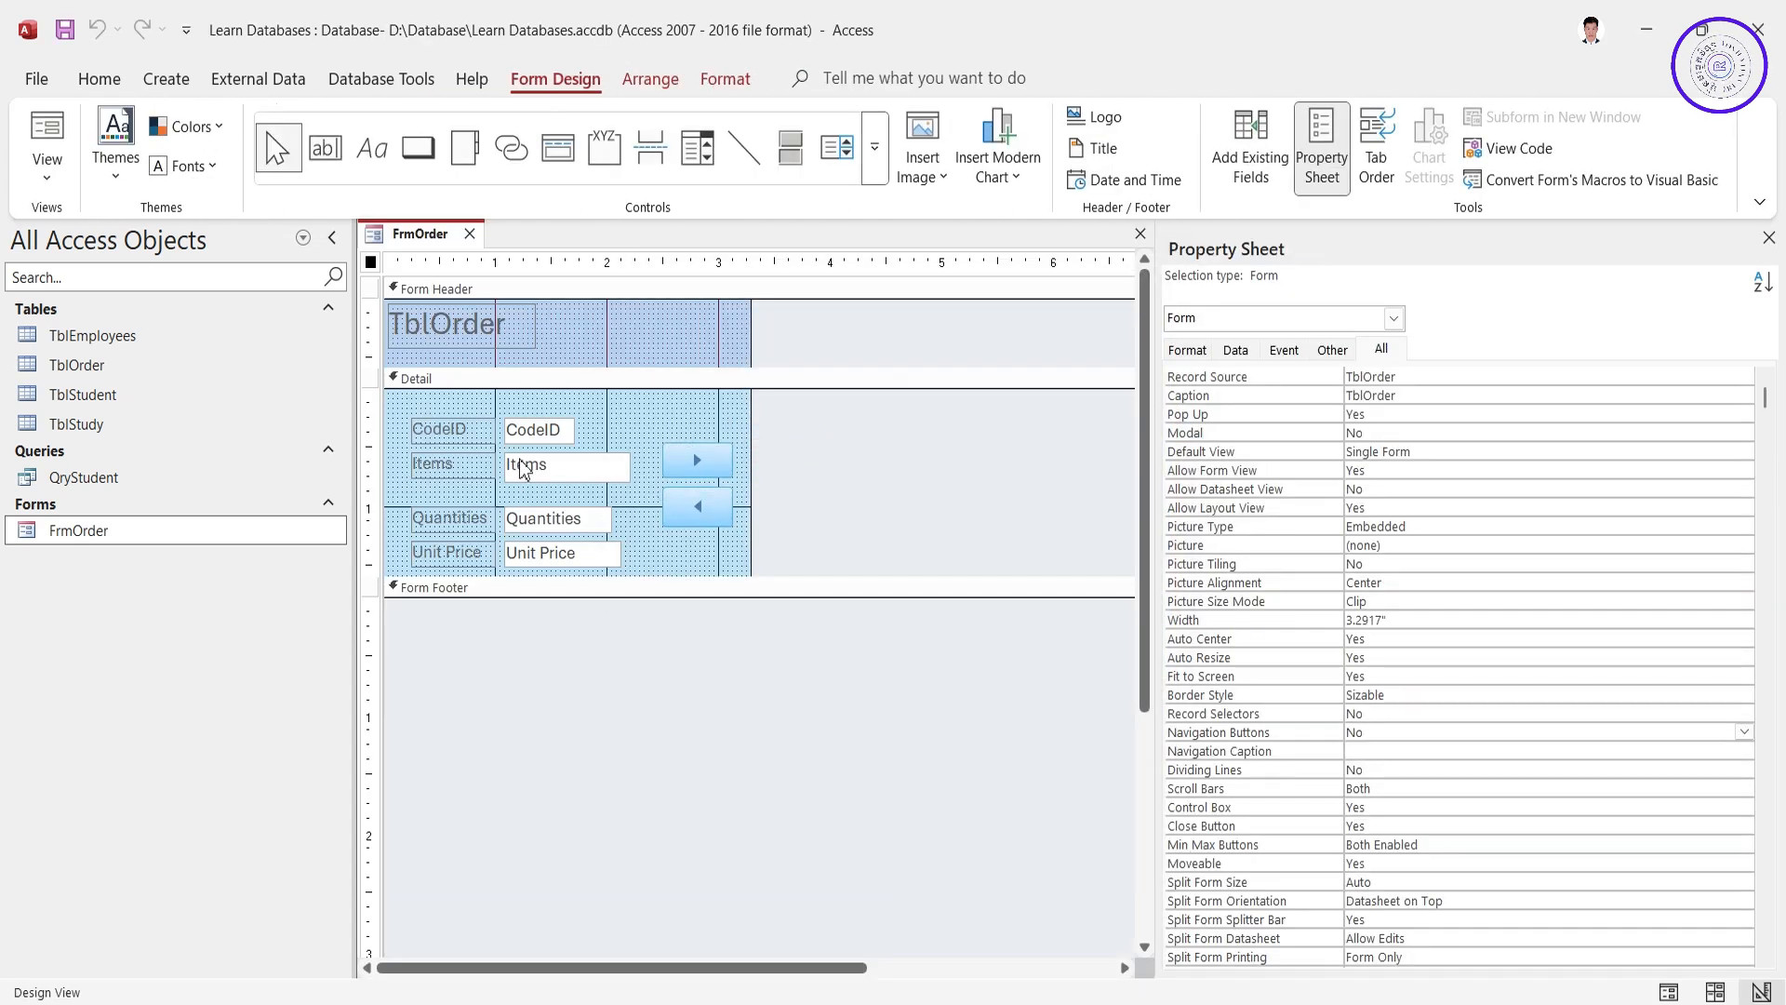
pyautogui.click(625, 468)
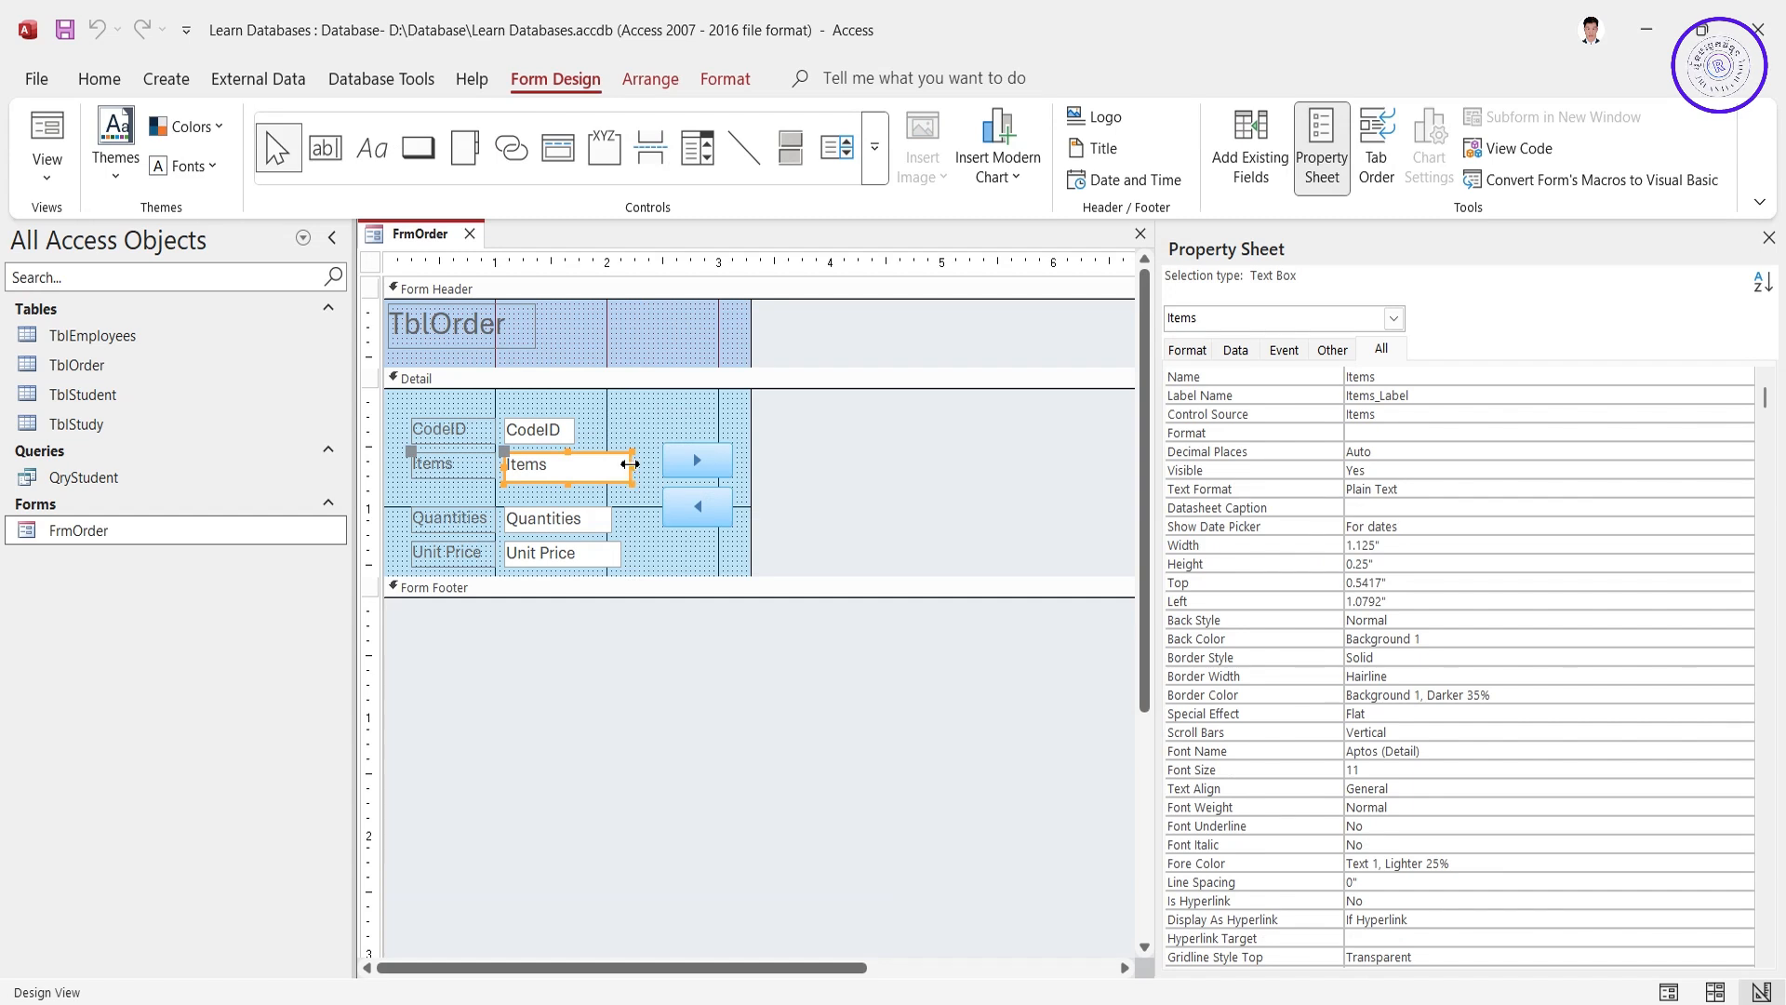
pyautogui.moveTo(629, 463); pyautogui.dragTo(642, 464)
pyautogui.click(560, 528)
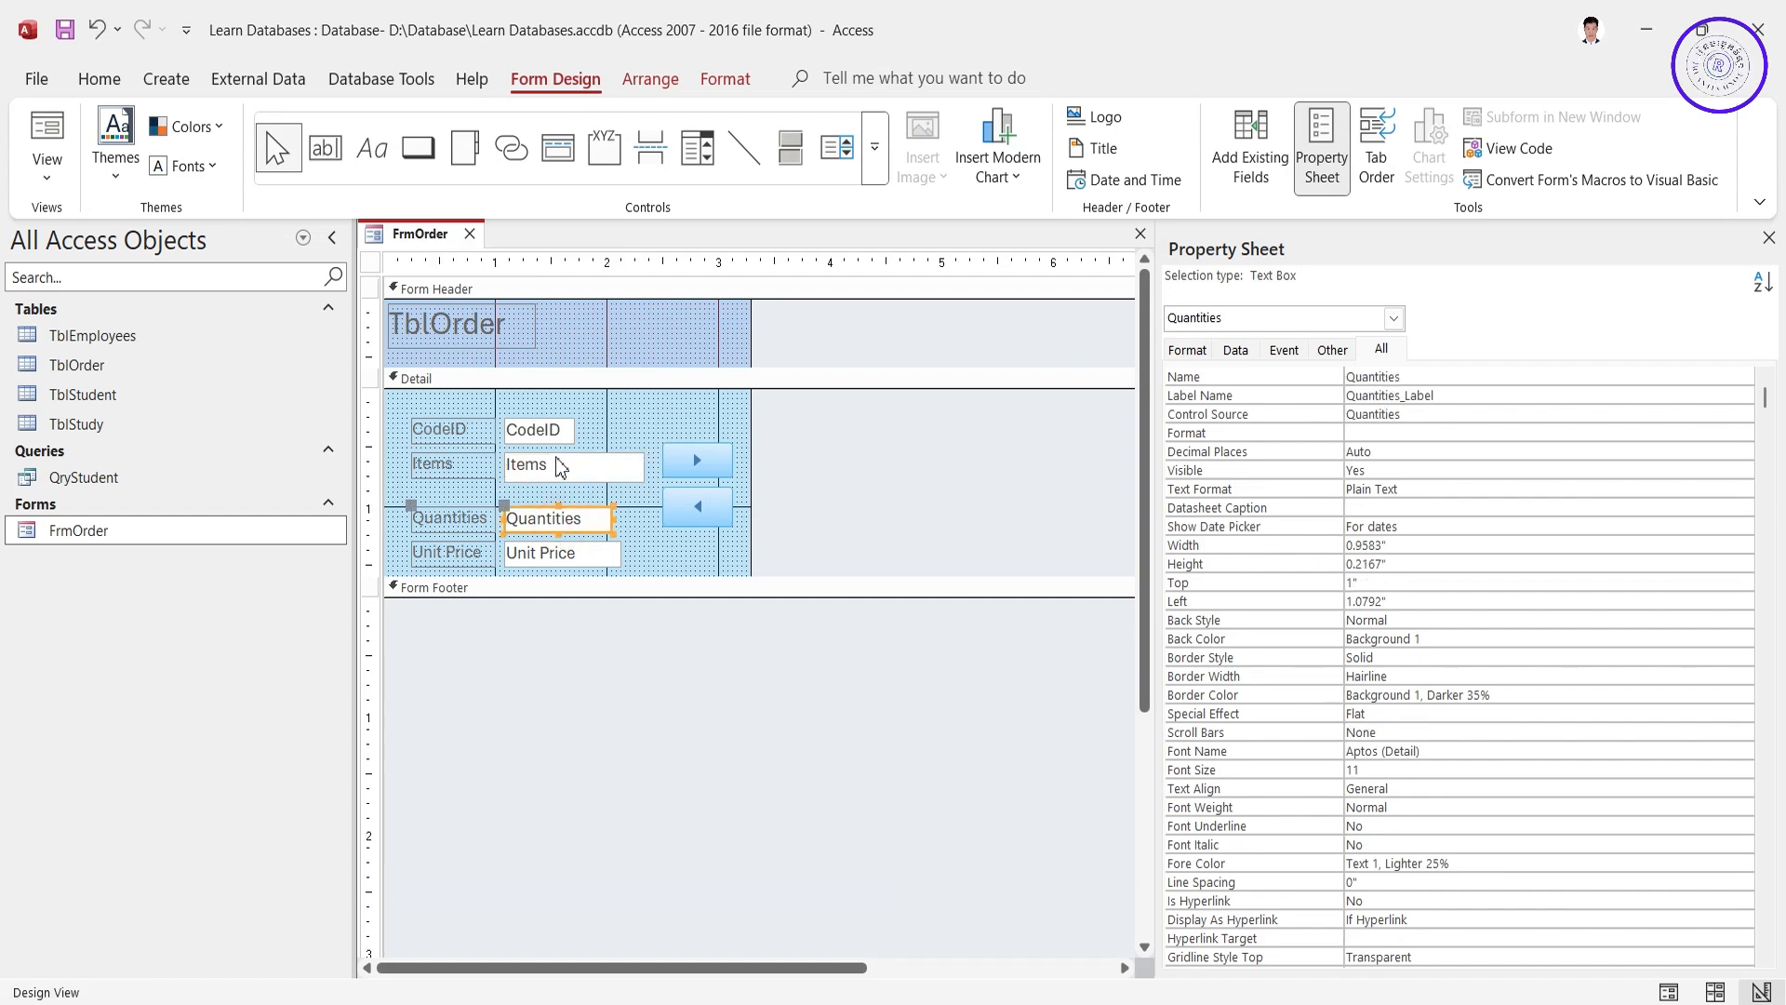
pyautogui.click(742, 584)
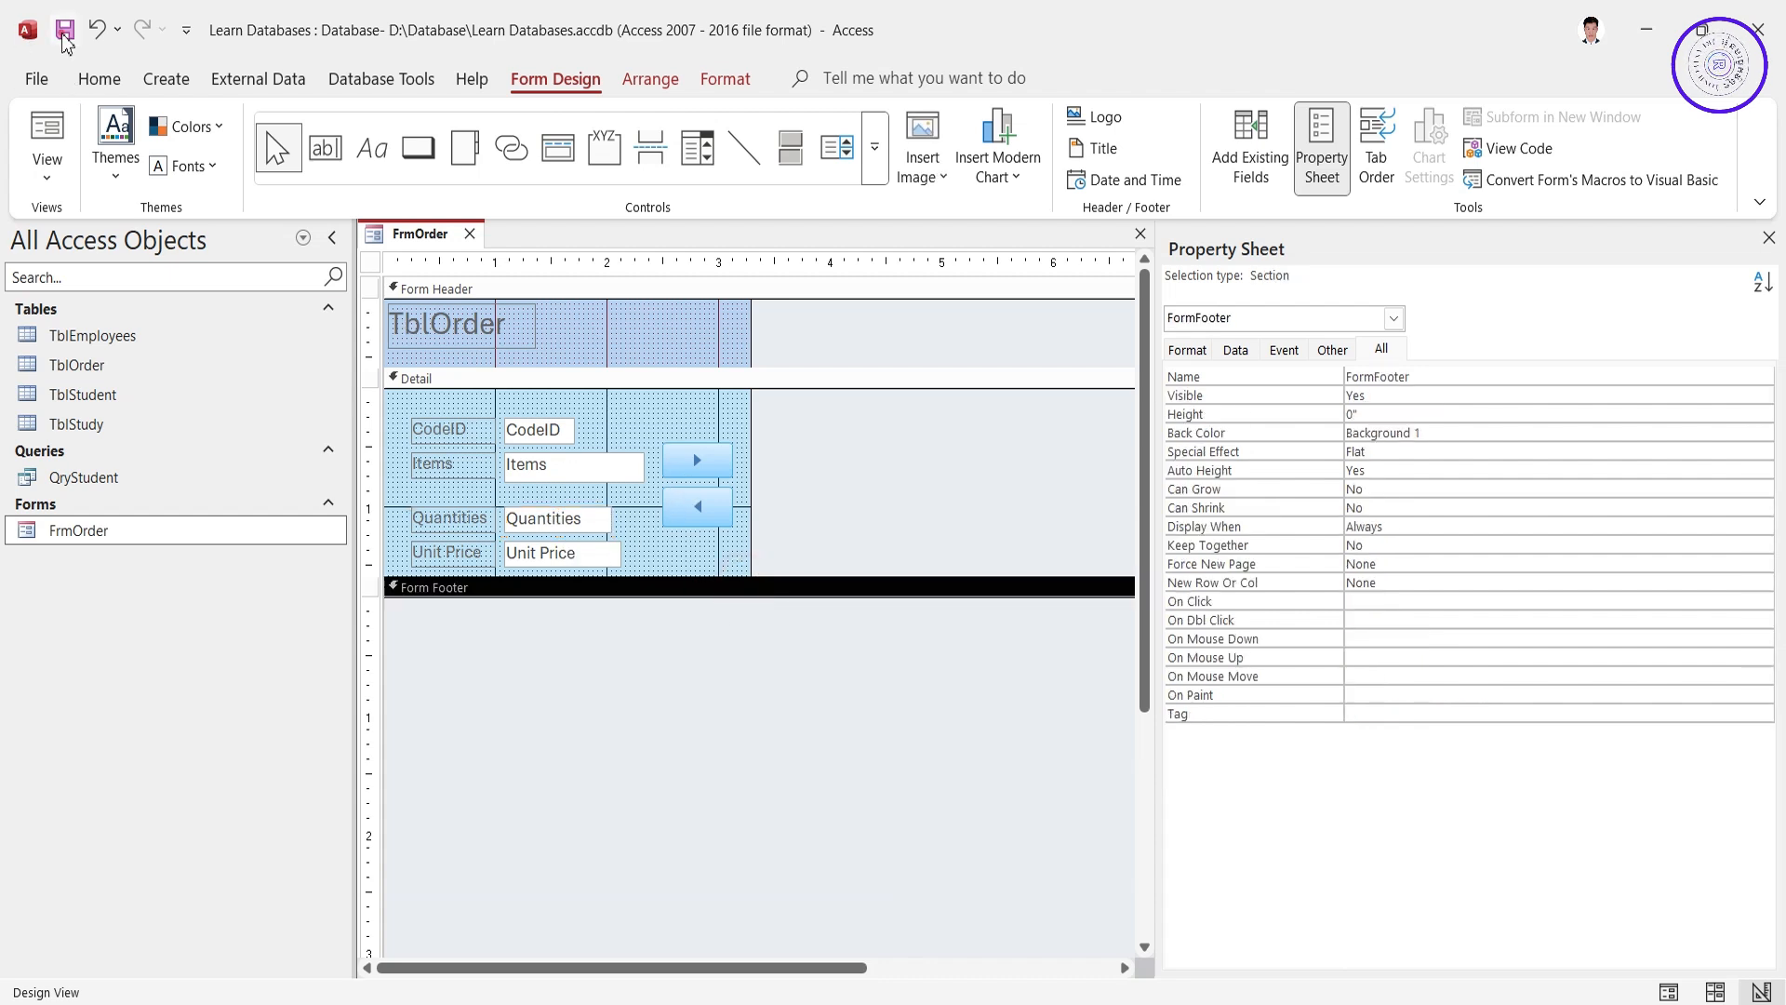
# Step: Reopen the form in Form View, advance through all the records past the last one, and dismiss the message
pyautogui.click(44, 139)
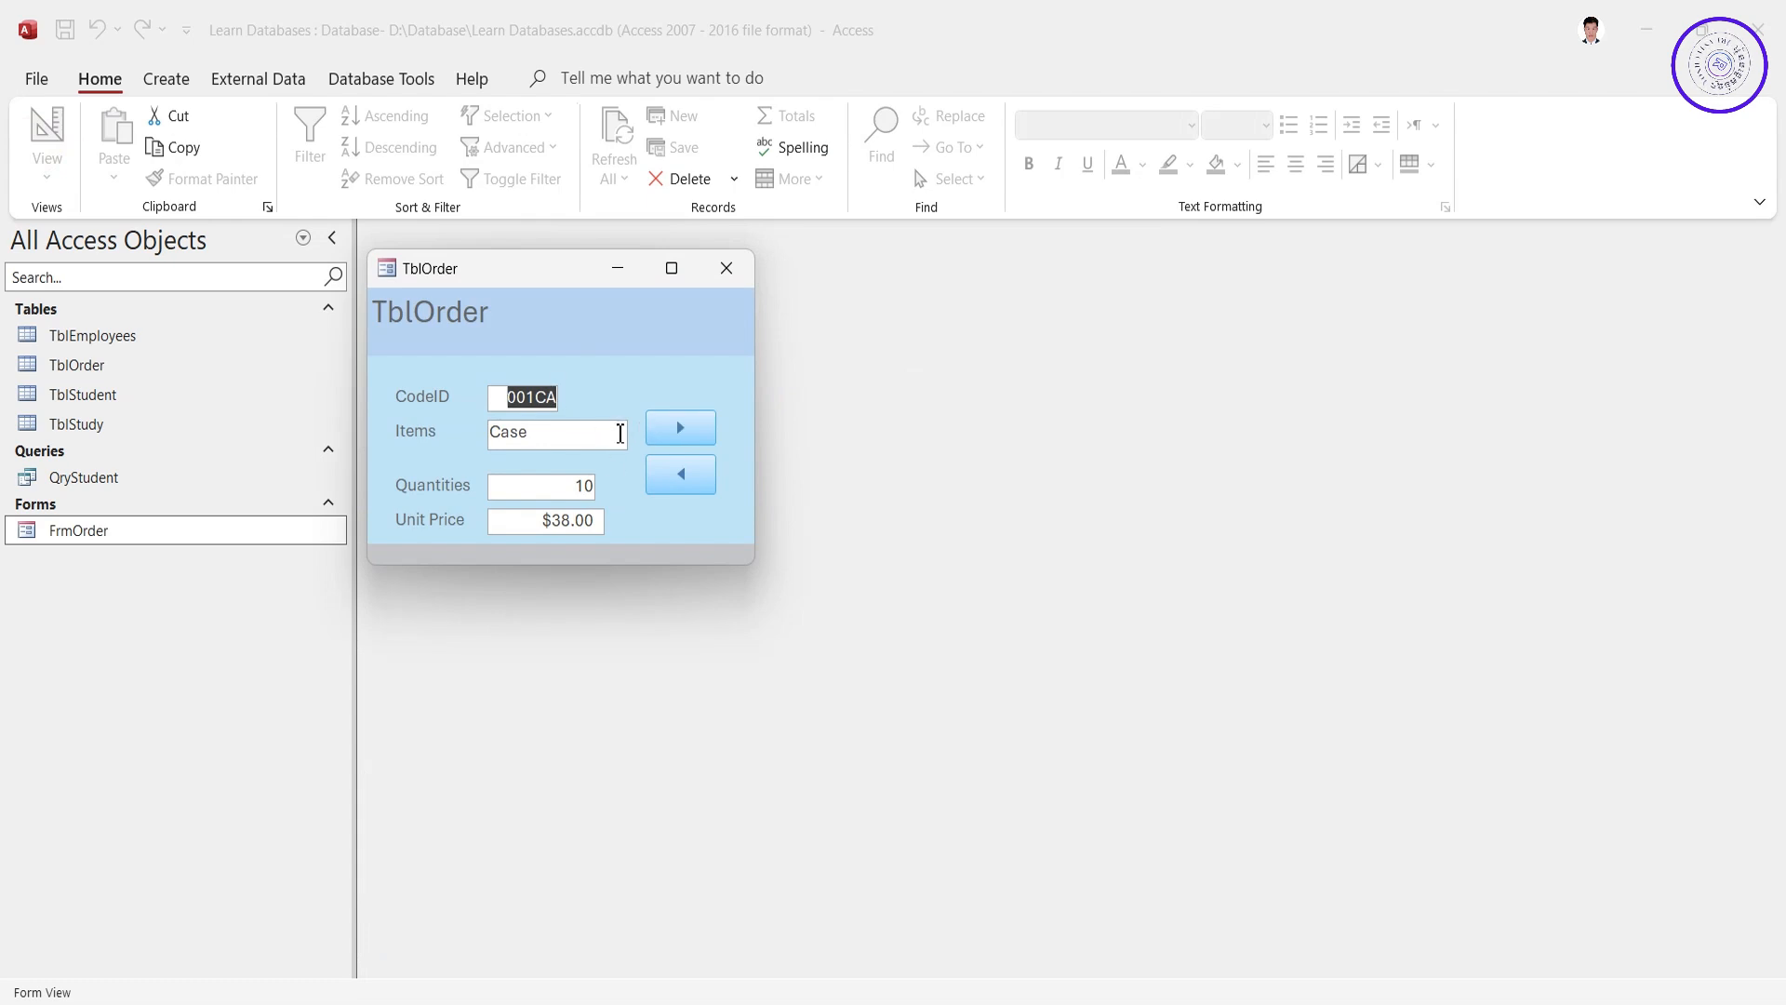
pyautogui.click(680, 428)
pyautogui.click(688, 435)
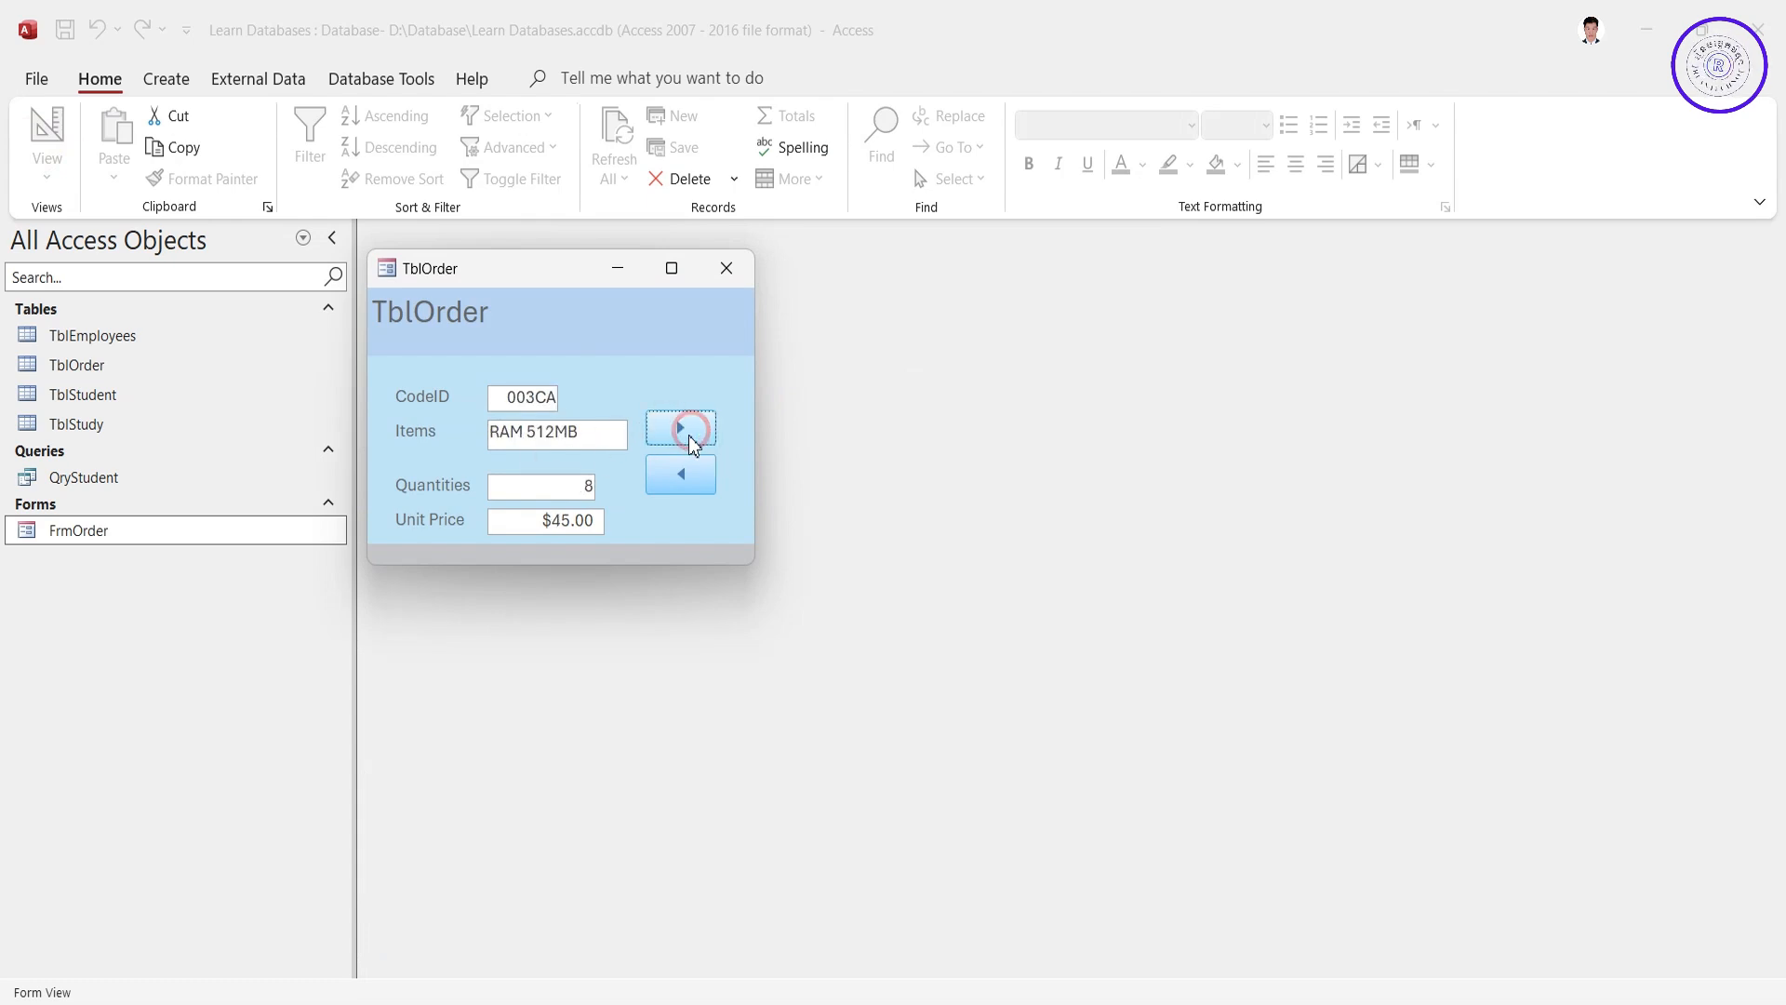
pyautogui.click(688, 437)
pyautogui.click(688, 437)
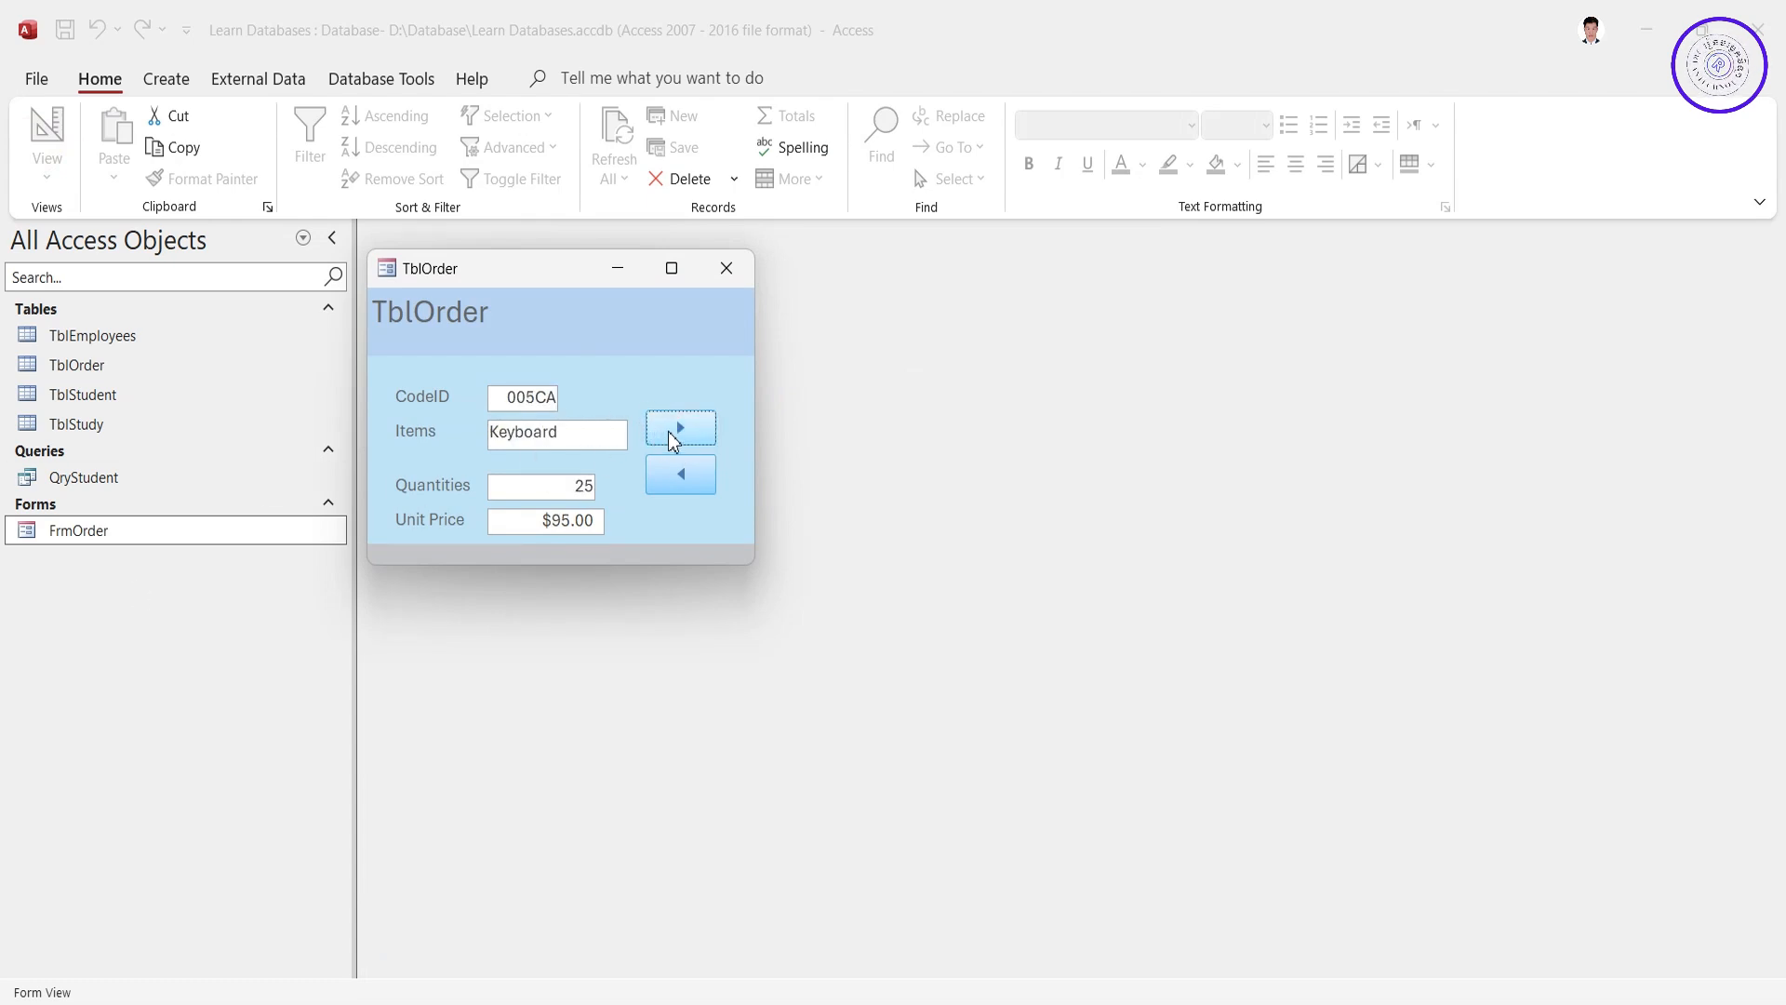
pyautogui.click(669, 430)
pyautogui.click(671, 429)
pyautogui.click(671, 429)
pyautogui.click(670, 428)
pyautogui.click(666, 426)
pyautogui.click(664, 424)
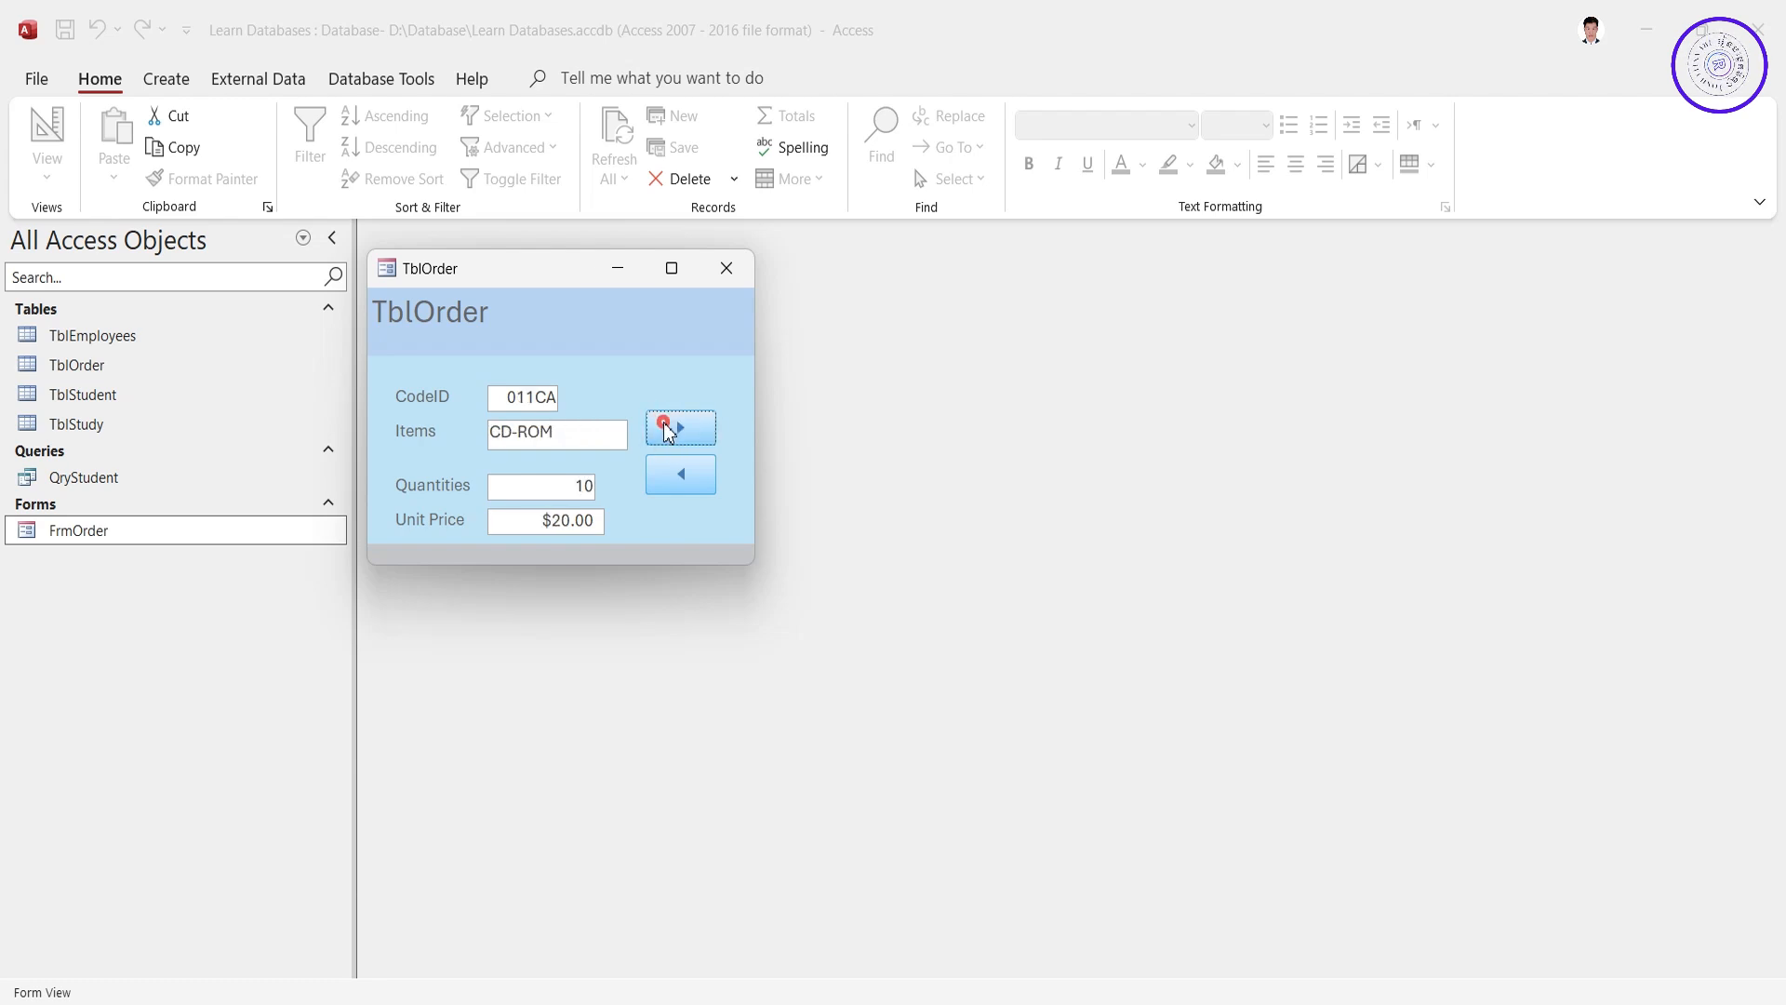
pyautogui.click(665, 426)
pyautogui.click(666, 427)
pyautogui.click(675, 433)
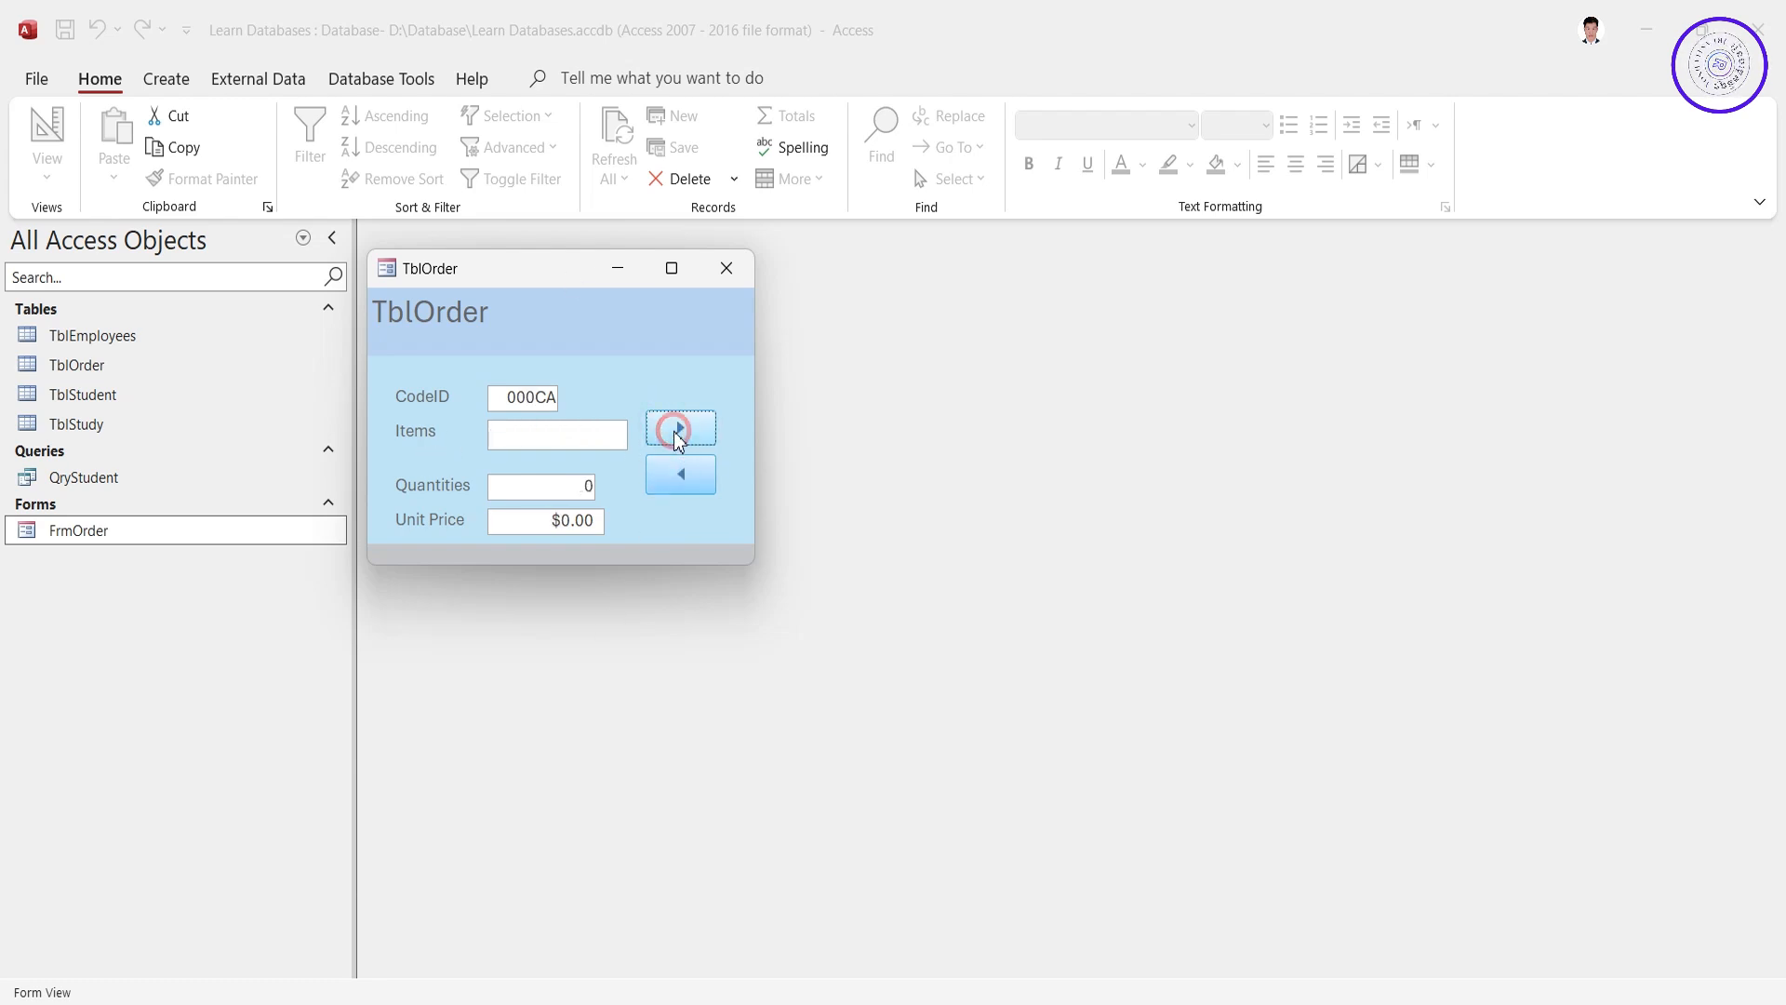
pyautogui.click(677, 424)
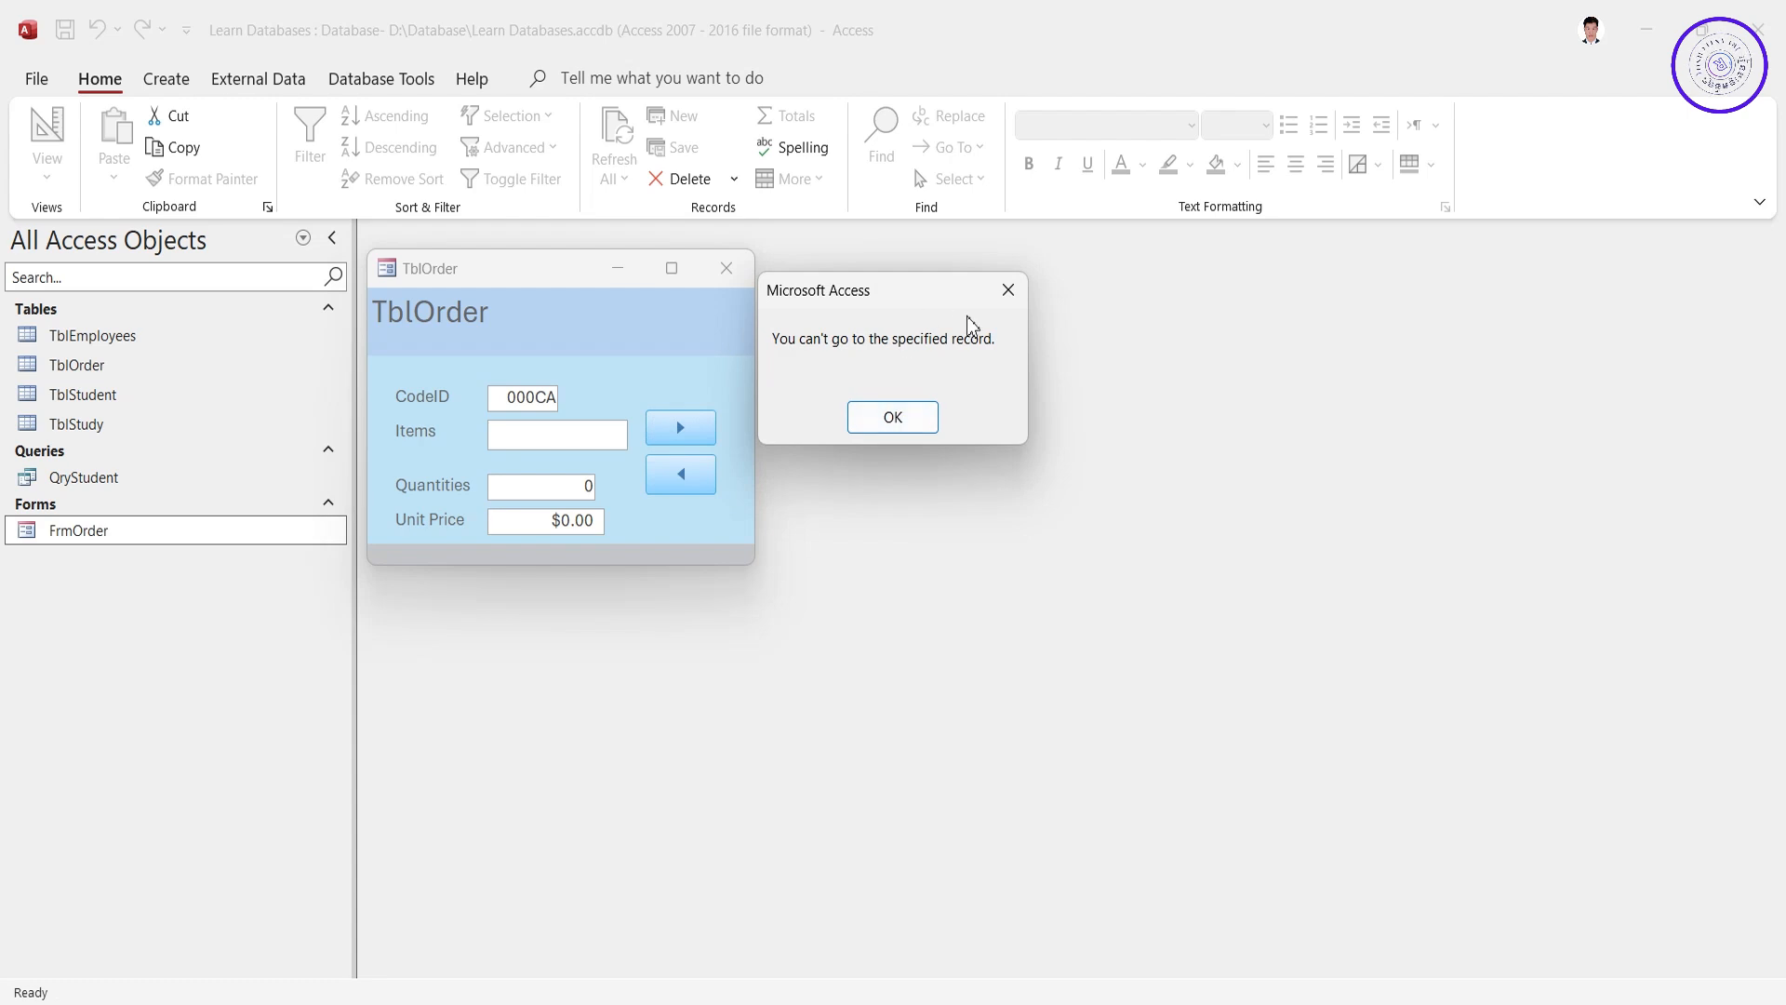
pyautogui.click(888, 421)
# Step: Alternate between the previous-record and next-record buttons to check movement in both directions from the blank new record
pyautogui.click(680, 476)
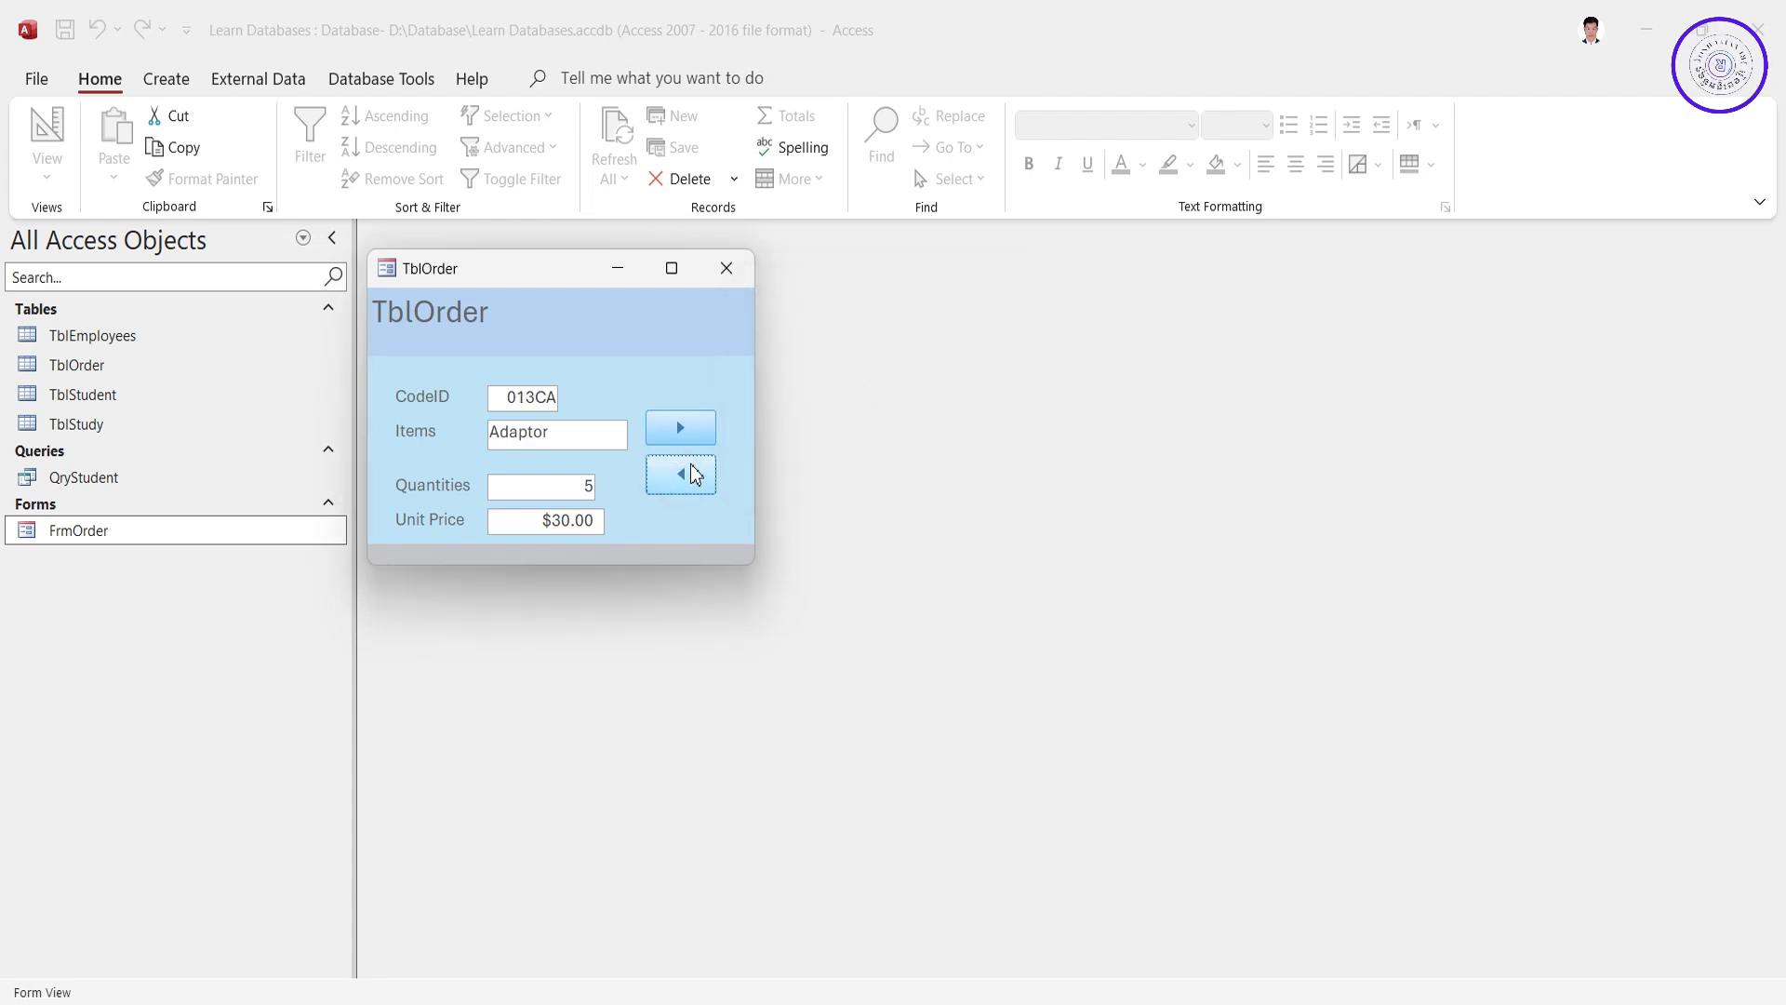
pyautogui.click(683, 426)
pyautogui.click(682, 474)
pyautogui.click(682, 474)
pyautogui.click(682, 475)
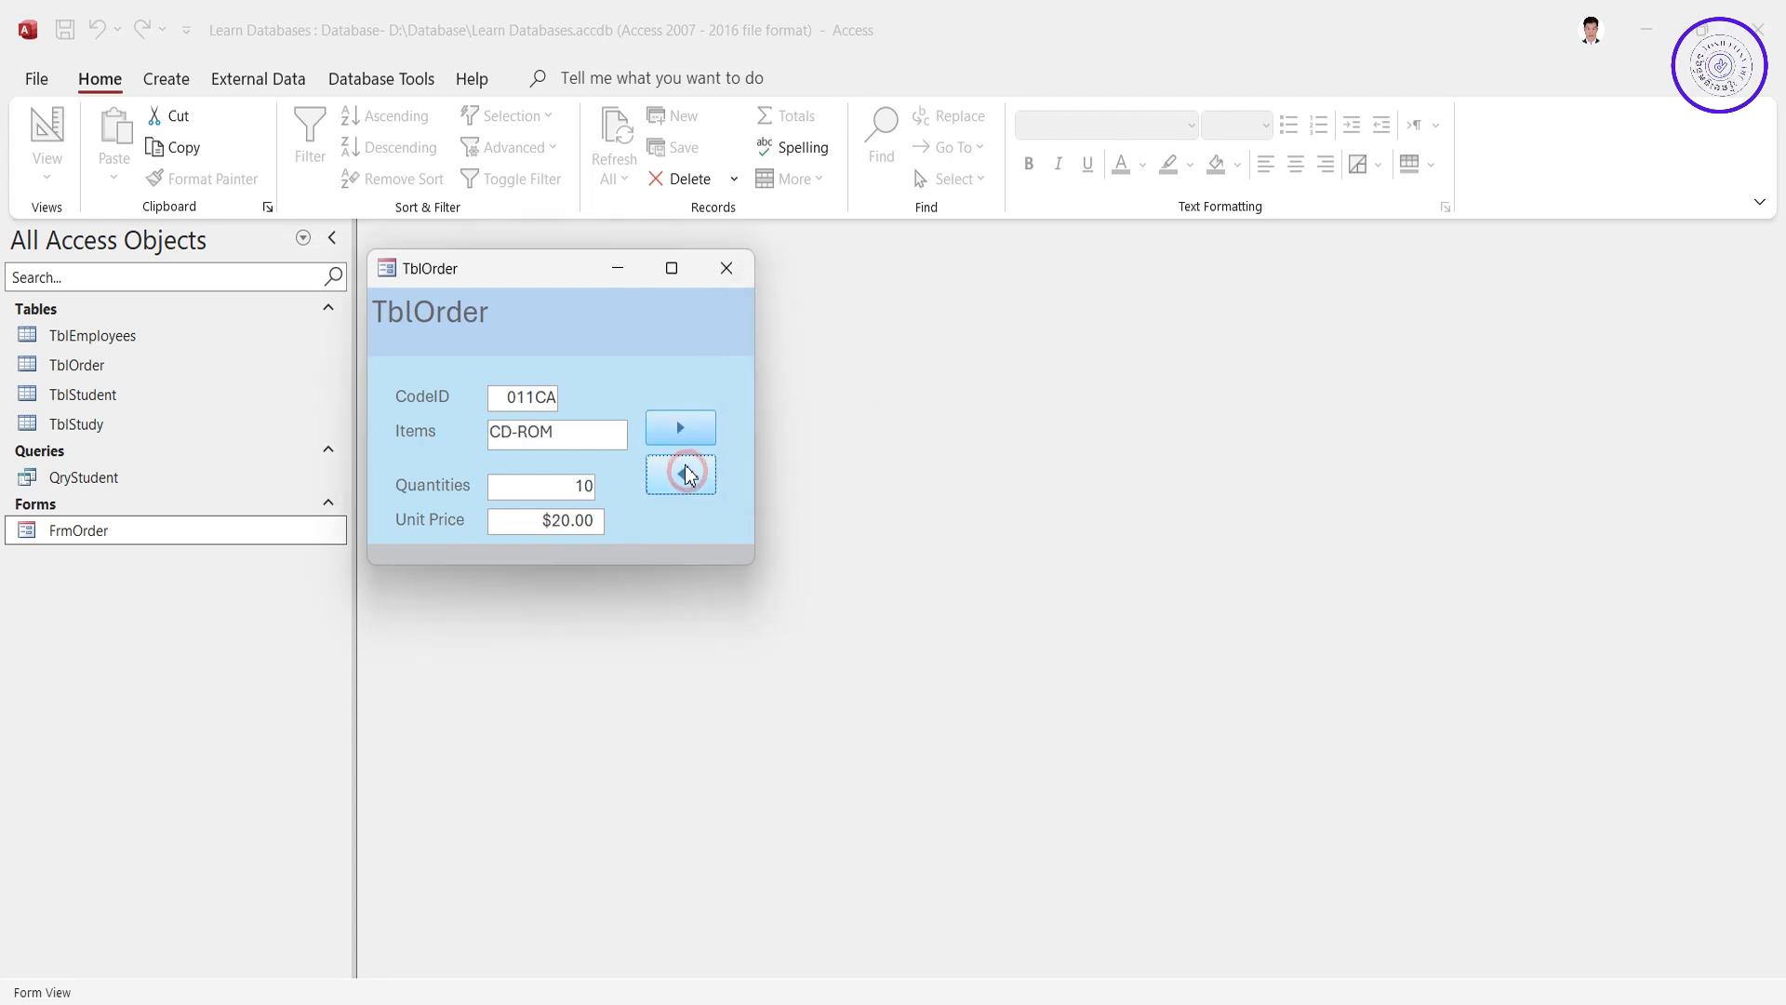
pyautogui.click(651, 475)
pyautogui.click(680, 429)
pyautogui.click(677, 475)
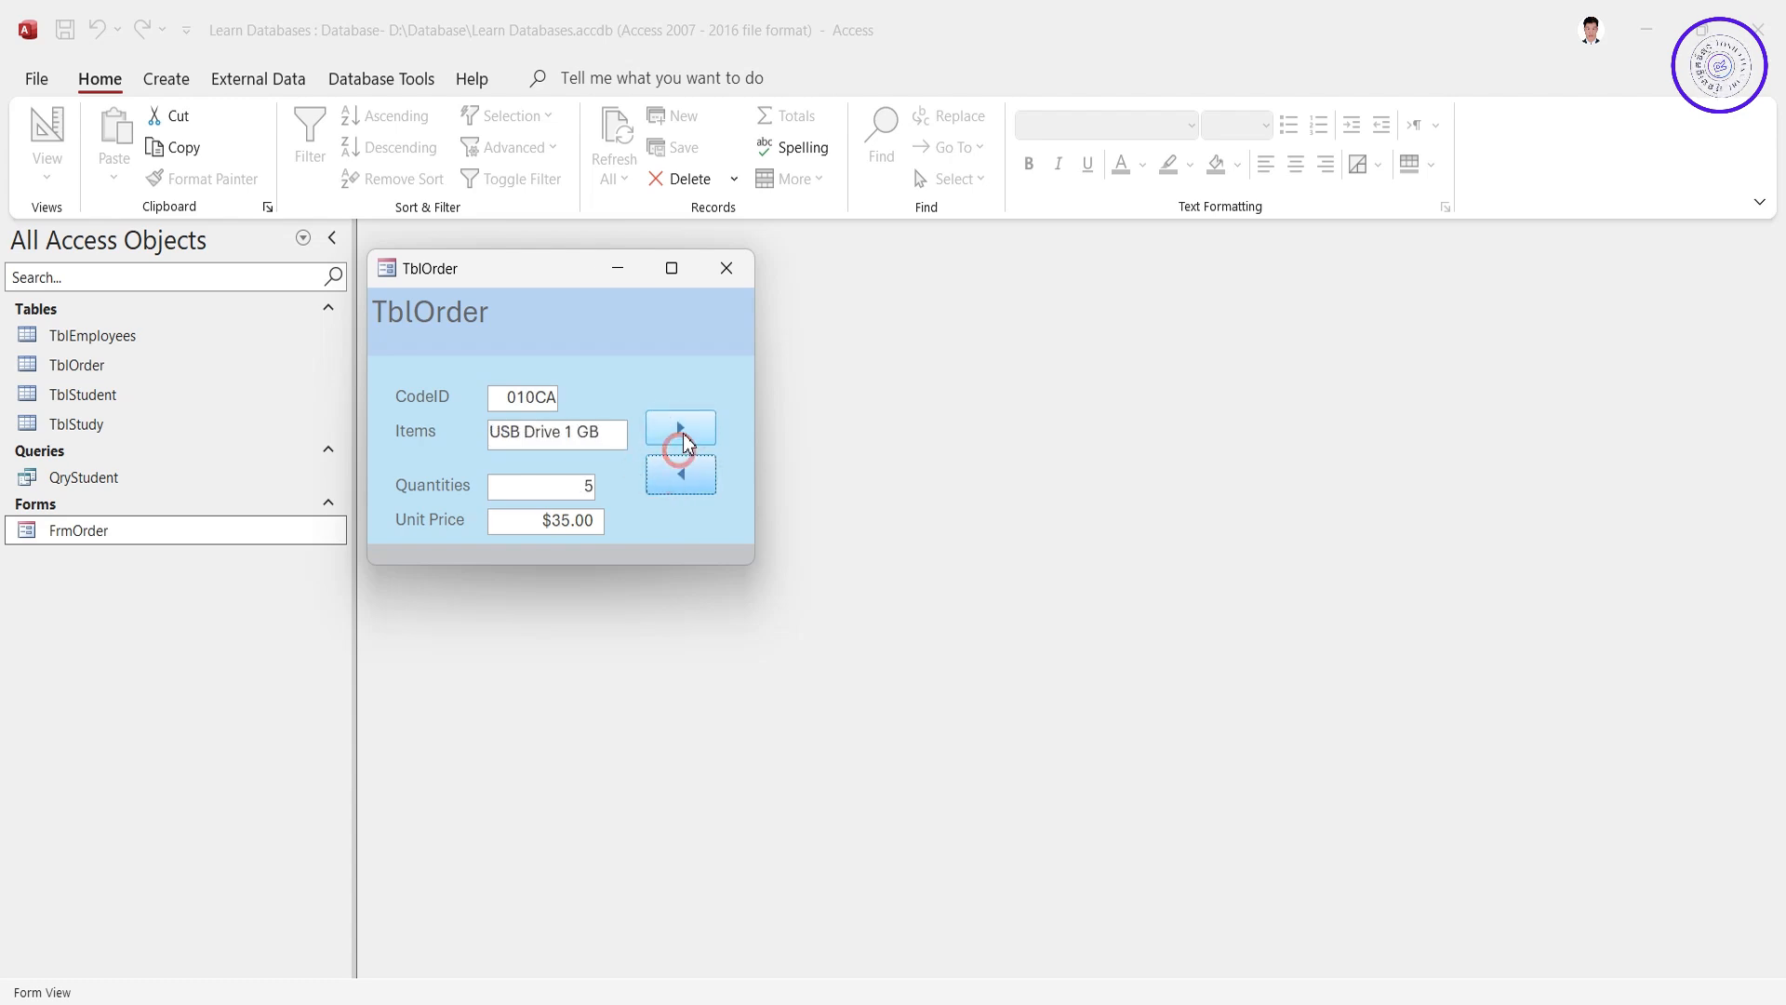
pyautogui.click(679, 427)
pyautogui.click(680, 474)
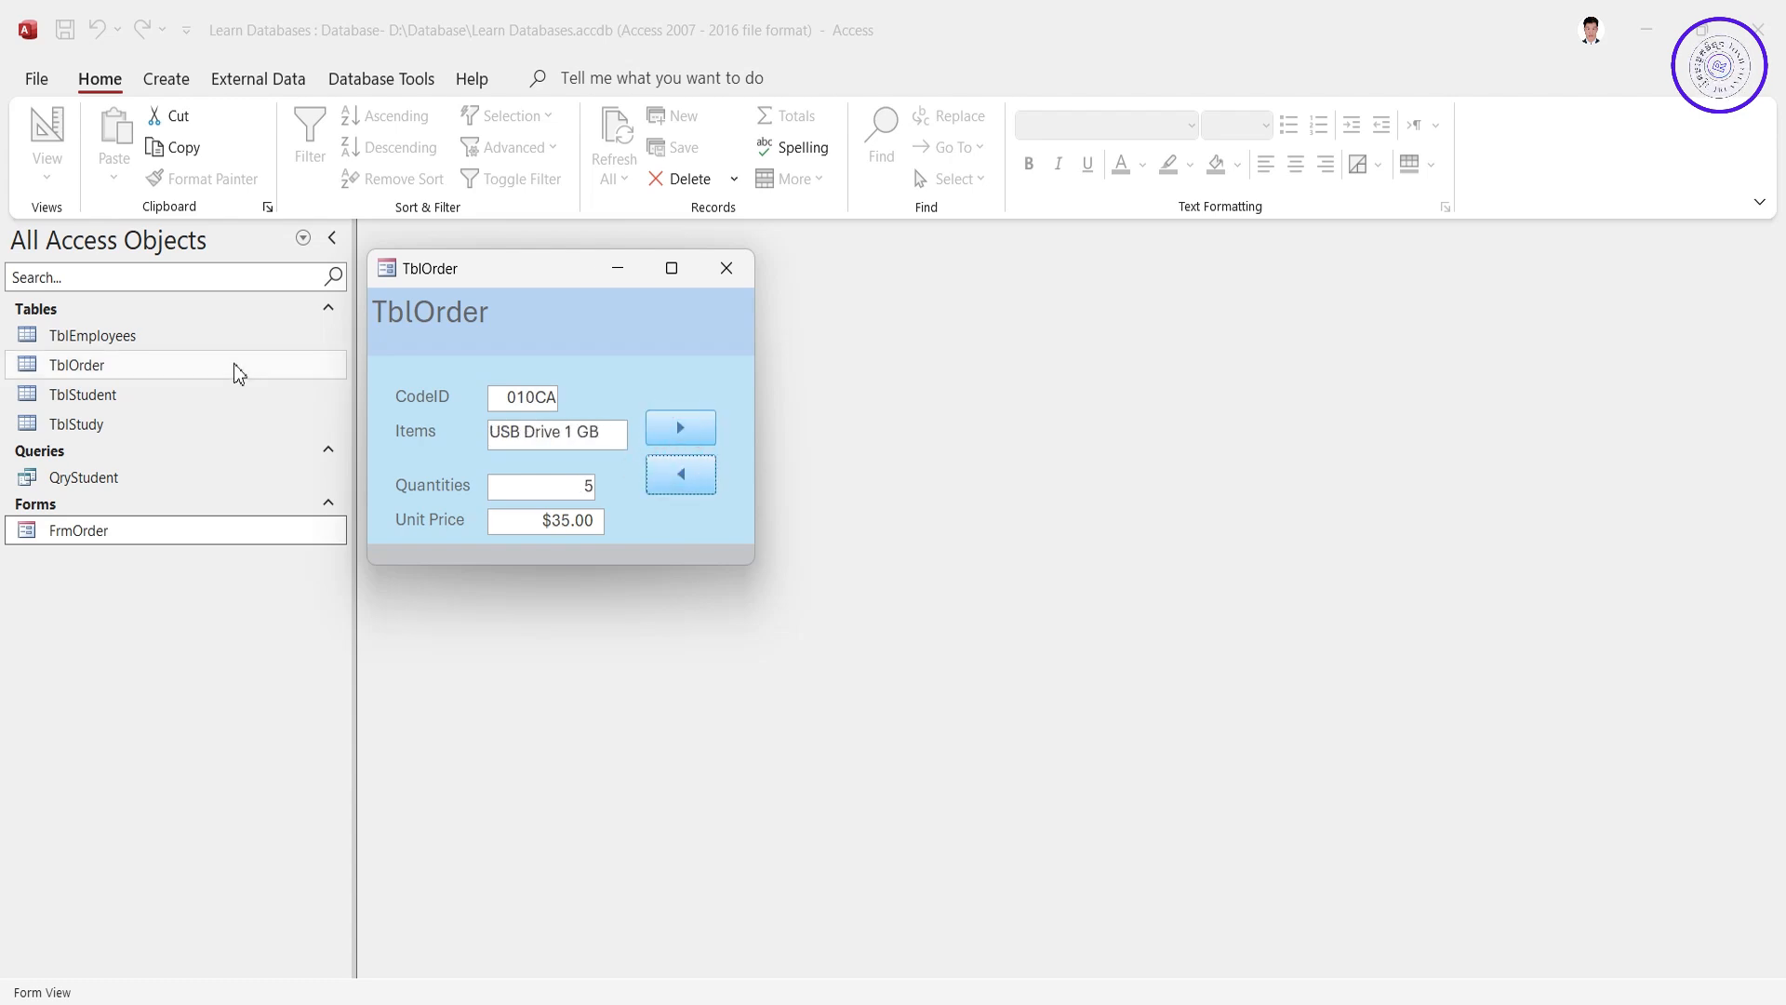